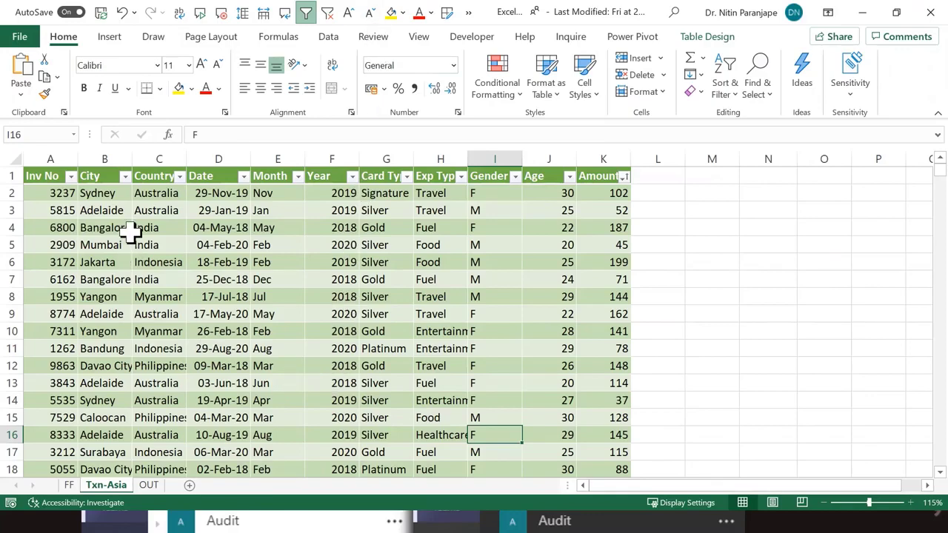
Step: Set the Office theme to Dark Gray in the general program options
left_click(20, 37)
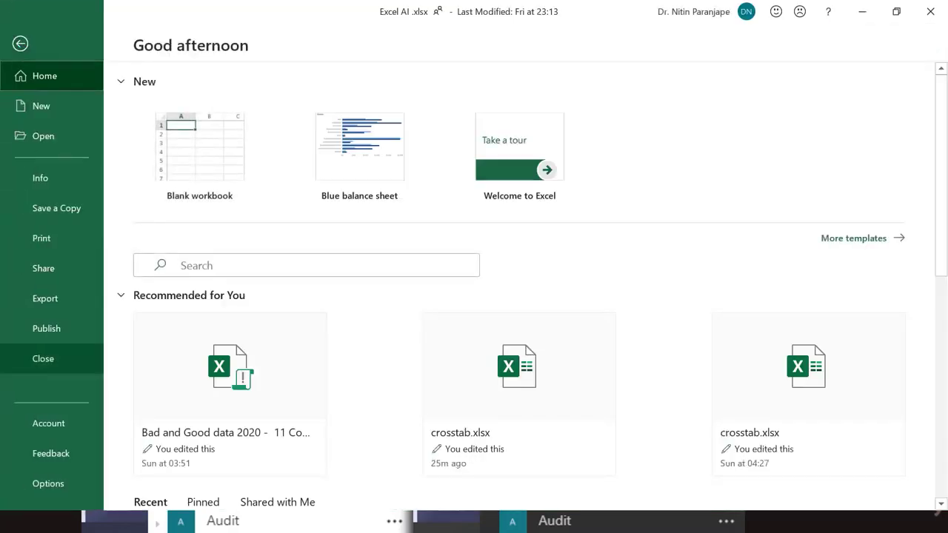
left_click(35, 486)
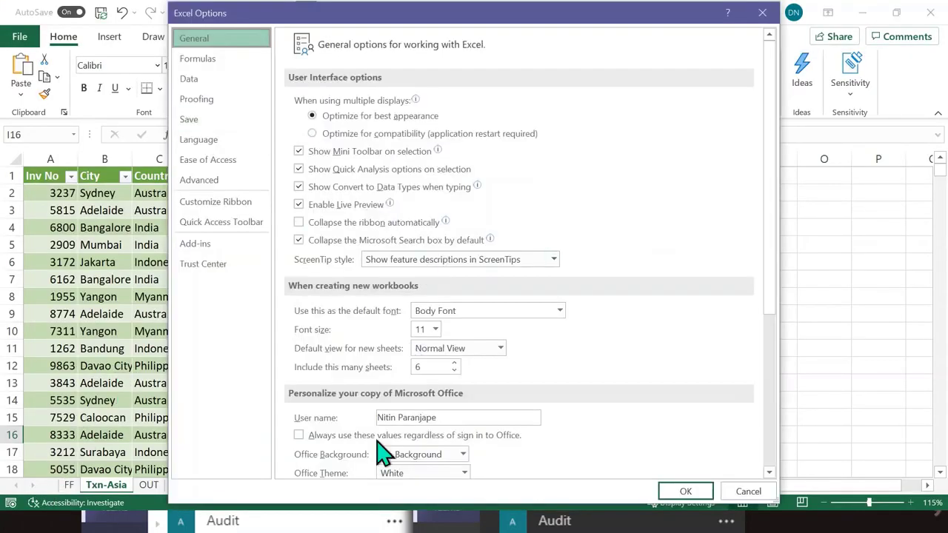
scroll(432, 478, "down", 3)
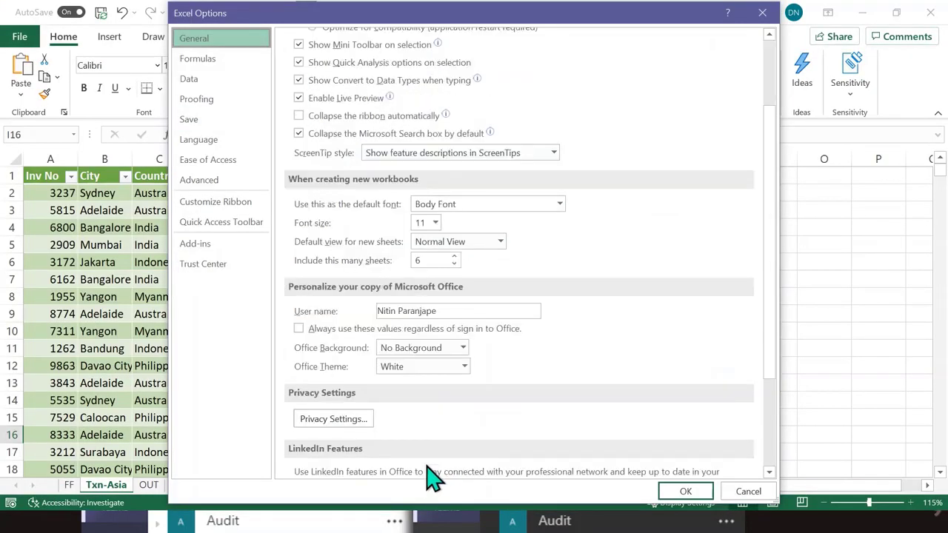
left_click(437, 368)
left_click(434, 396)
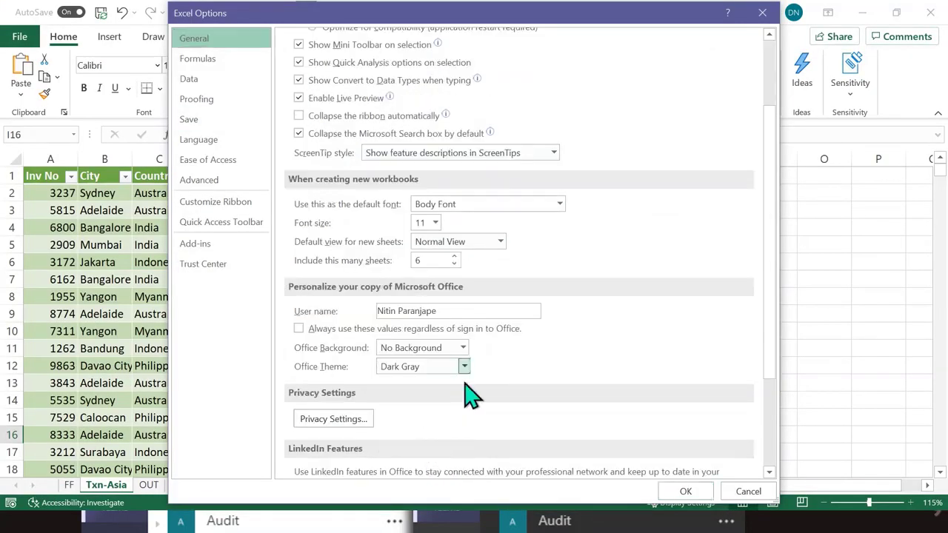
left_click(661, 485)
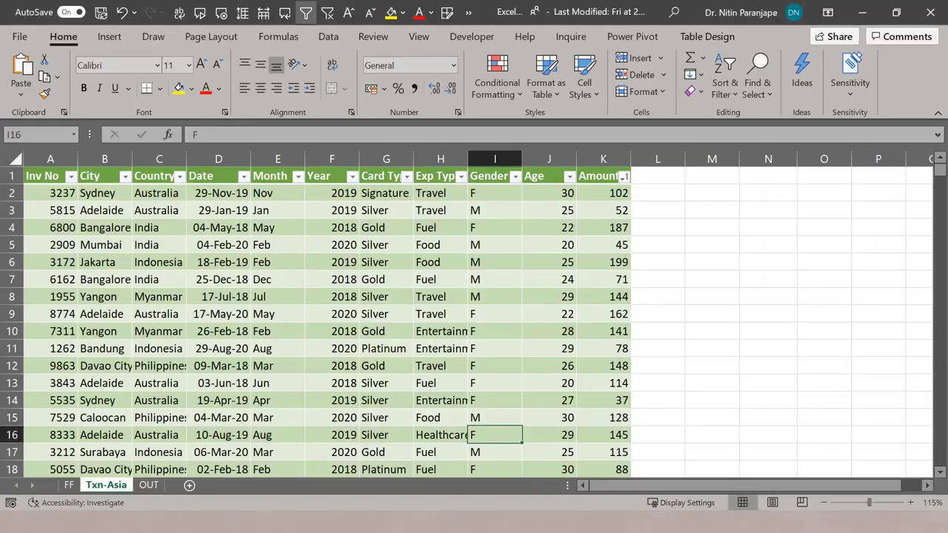
Step: Open the FF sheet, collapse the ribbon and select the Input entries in C6:C12
left_click(71, 486)
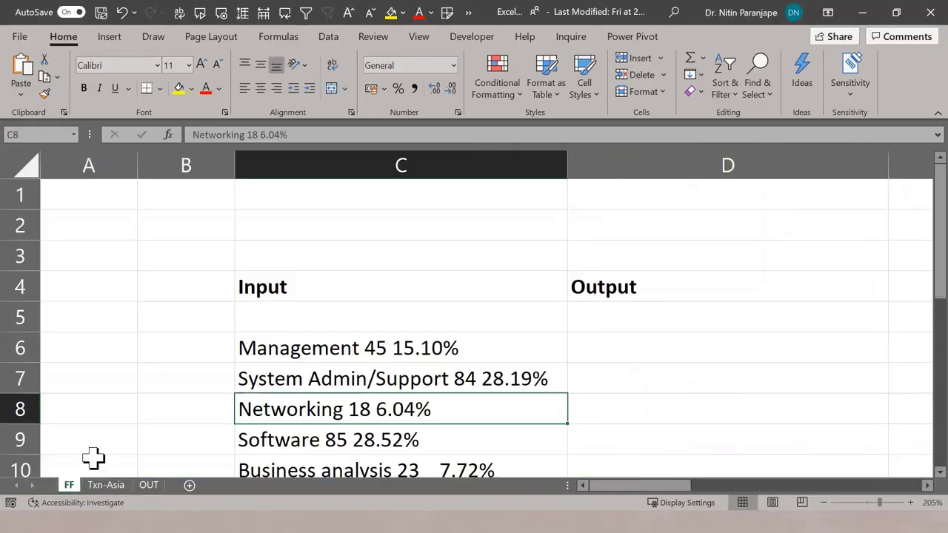
scroll(343, 288, "down", 2)
scroll(343, 287, "up", 1)
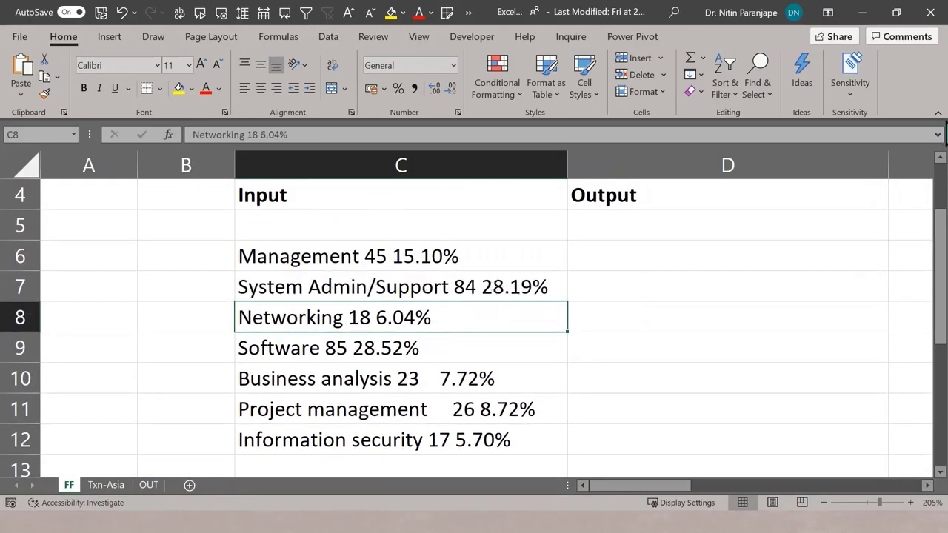
key("ctrl+F1")
left_click_drag(418, 186, 402, 361)
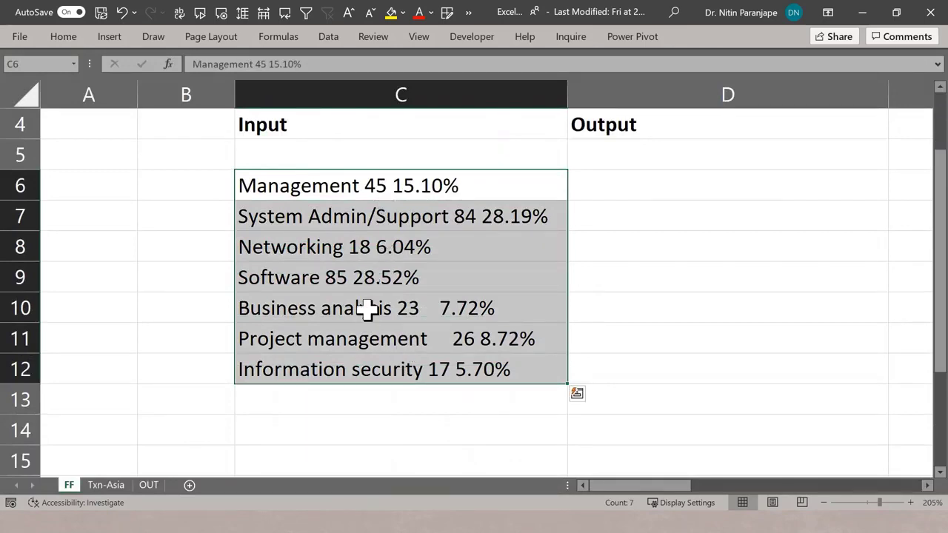
Step: Enter Management in D6 as the example and Flash Fill the rest of the Output column from D7
left_click(329, 37)
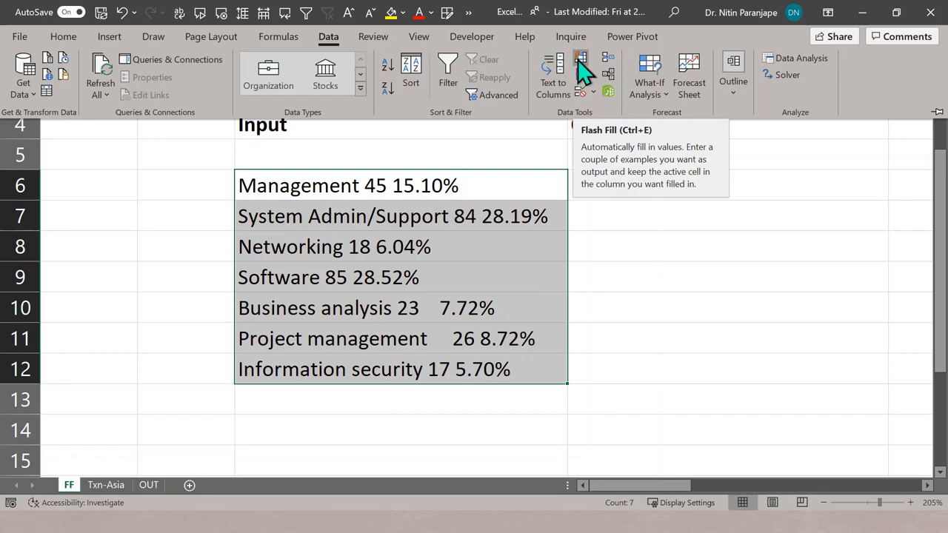
left_click(597, 237)
left_click(603, 184)
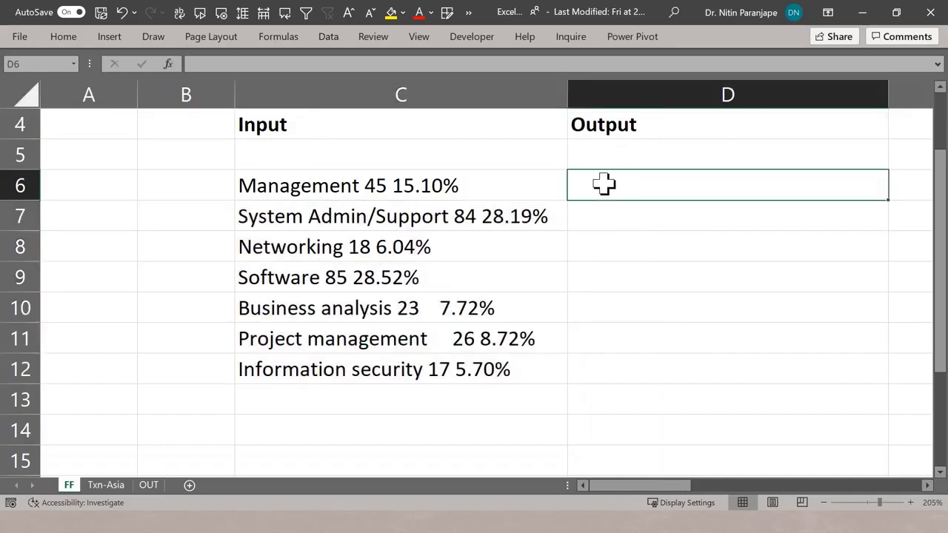
type("Management")
key("Return")
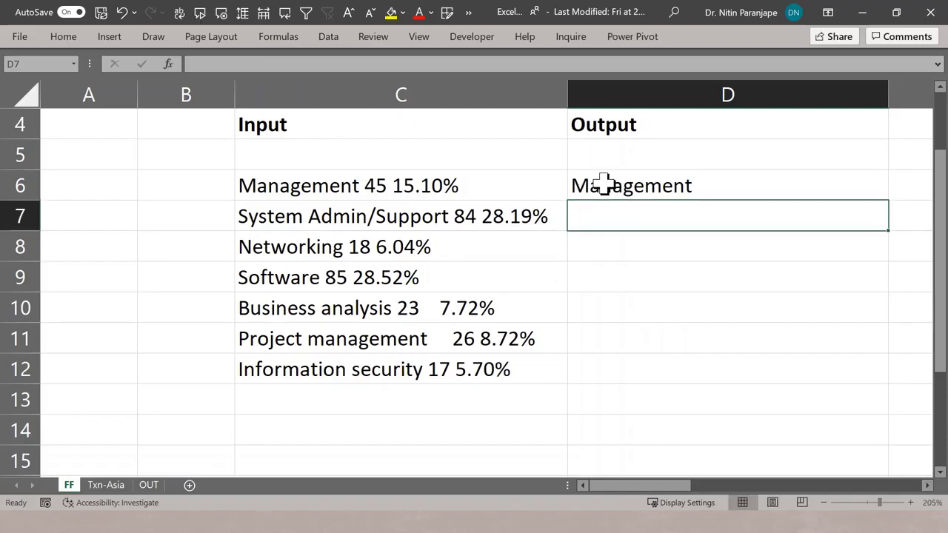
key("ctrl+e")
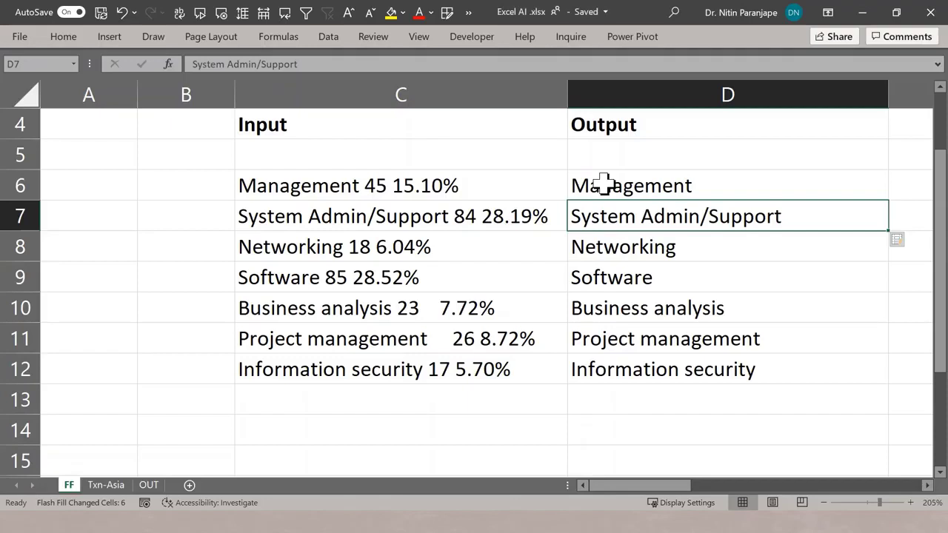
Step: Enter 45 in E6 as the example and Flash Fill the remaining numbers from E7
key("Right")
key("Up")
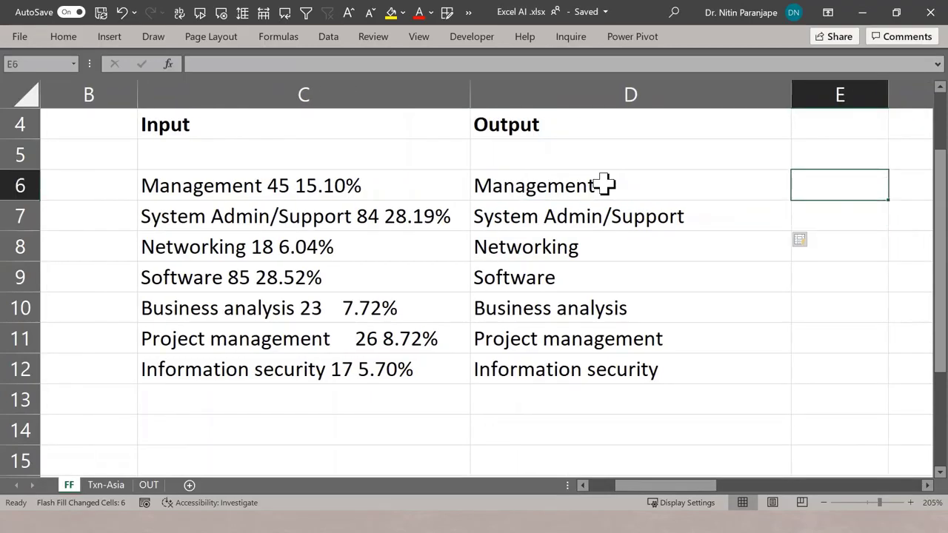
type("45")
key("Return")
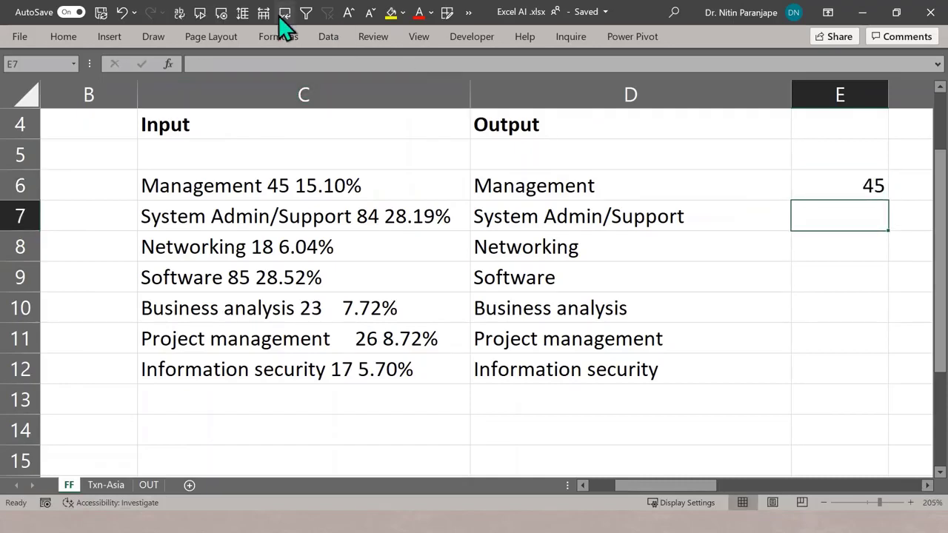
left_click(328, 36)
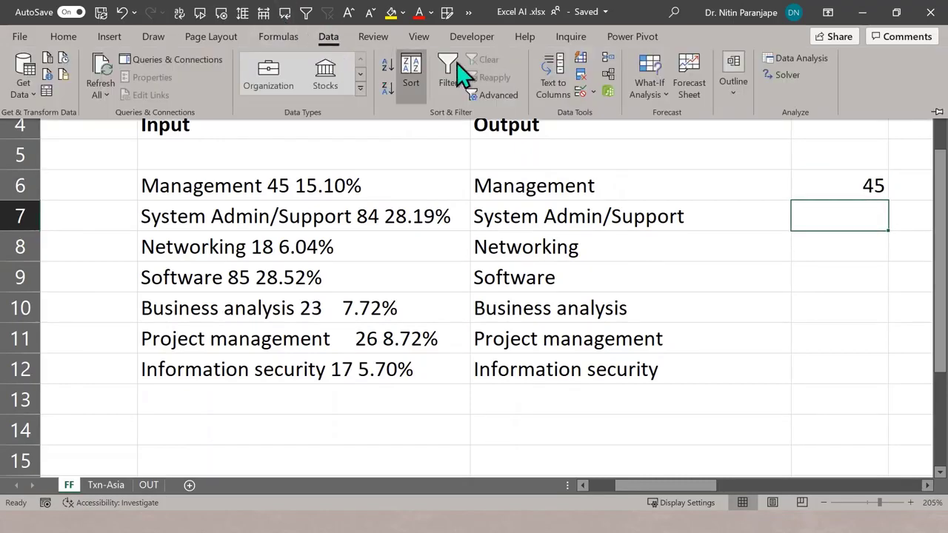
left_click(579, 61)
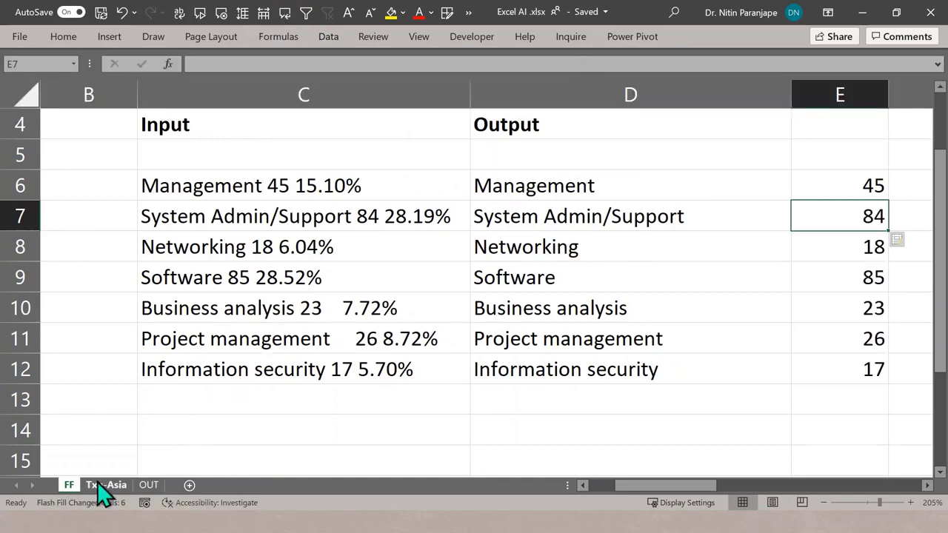
Step: Go to the Raw Data list in column L and select its first entry, L6
left_click(348, 274)
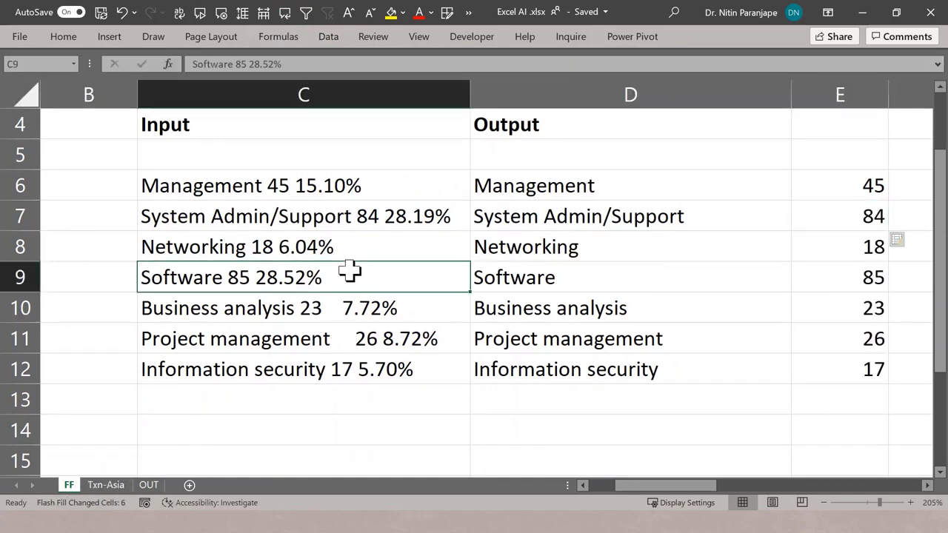
key("Right")
key("Right")
key("Right")
key("Right")
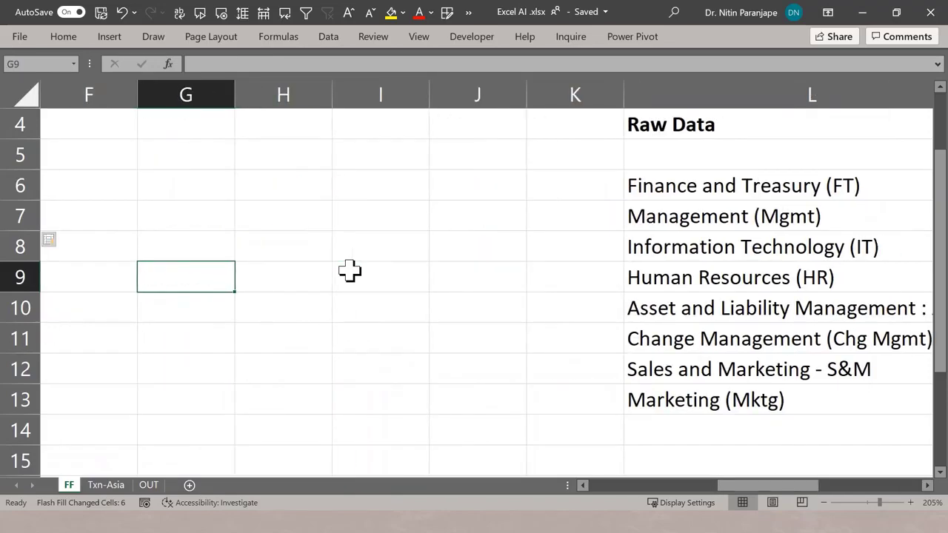
key("Right")
key("Right")
key("Right")
key("Right")
key("Right")
key("Right")
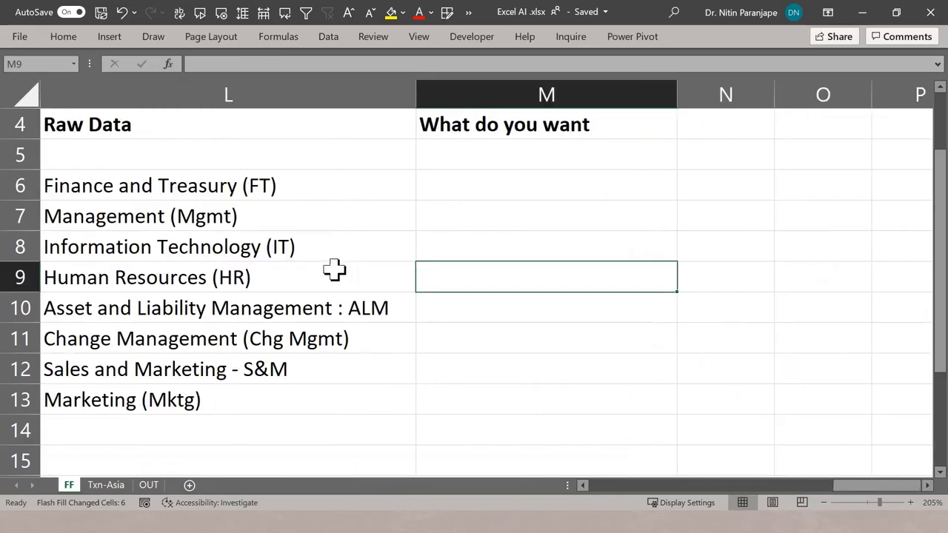
left_click(326, 193)
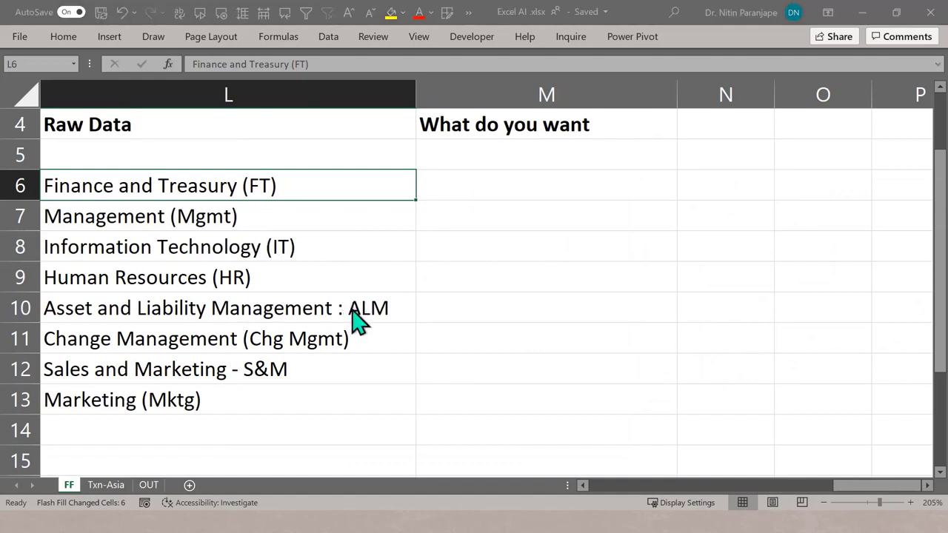
Step: Insert a macro sheet and return to the FF sheet
key("ctrl+F12")
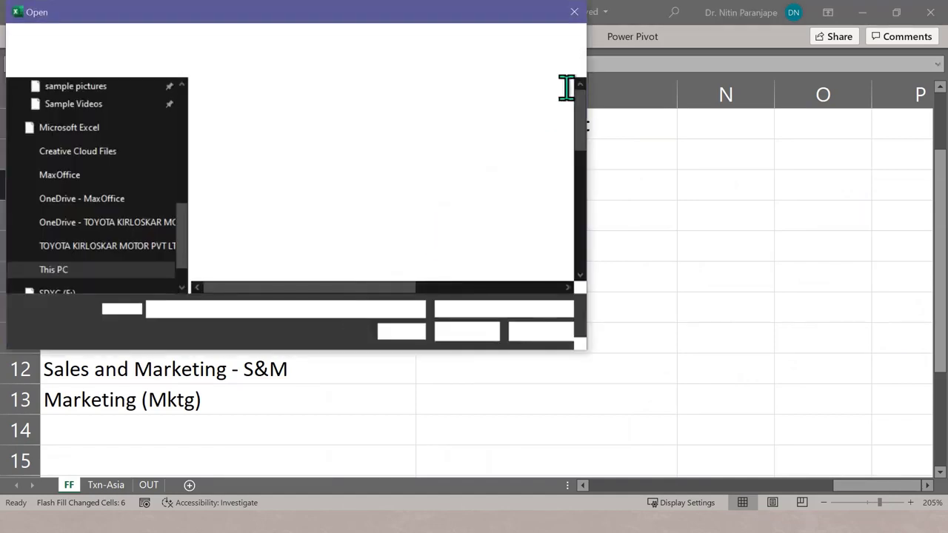
left_click(574, 12)
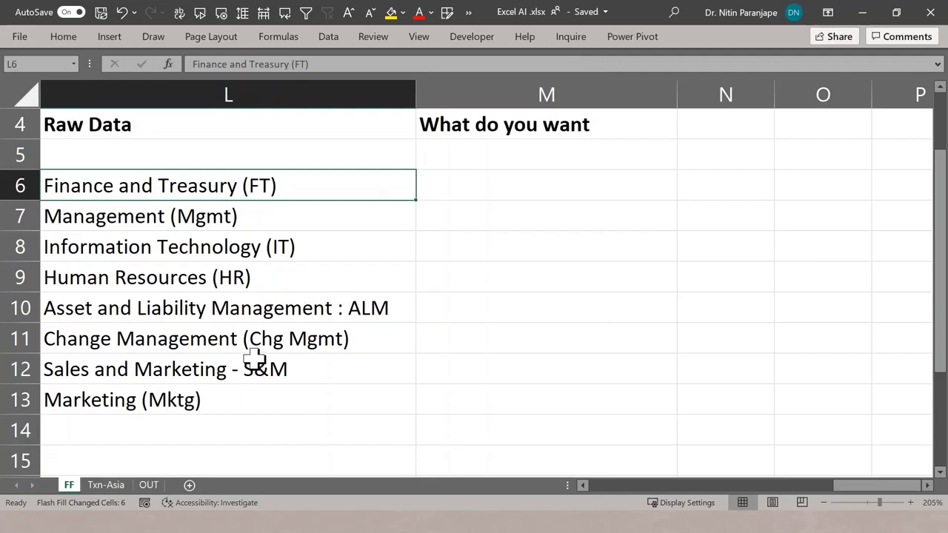
key("ctrl+F11")
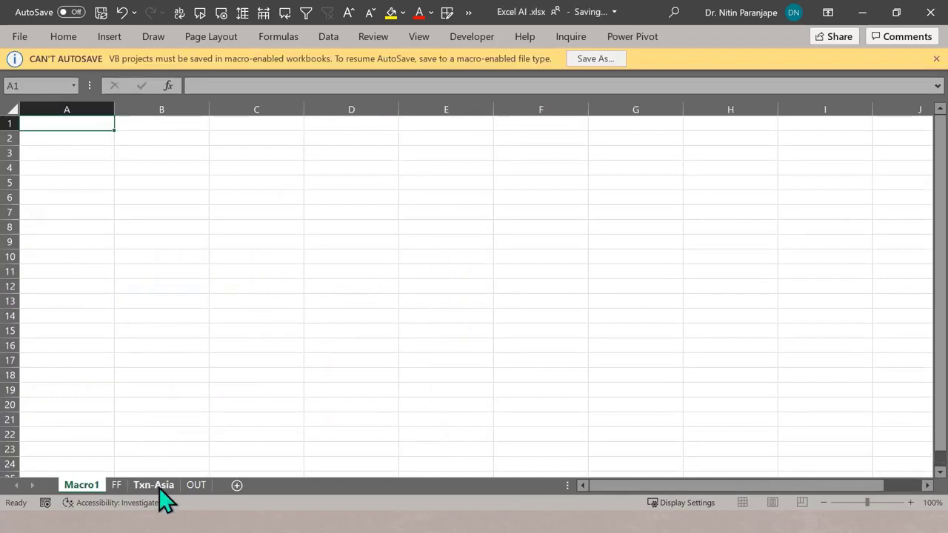
left_click(116, 485)
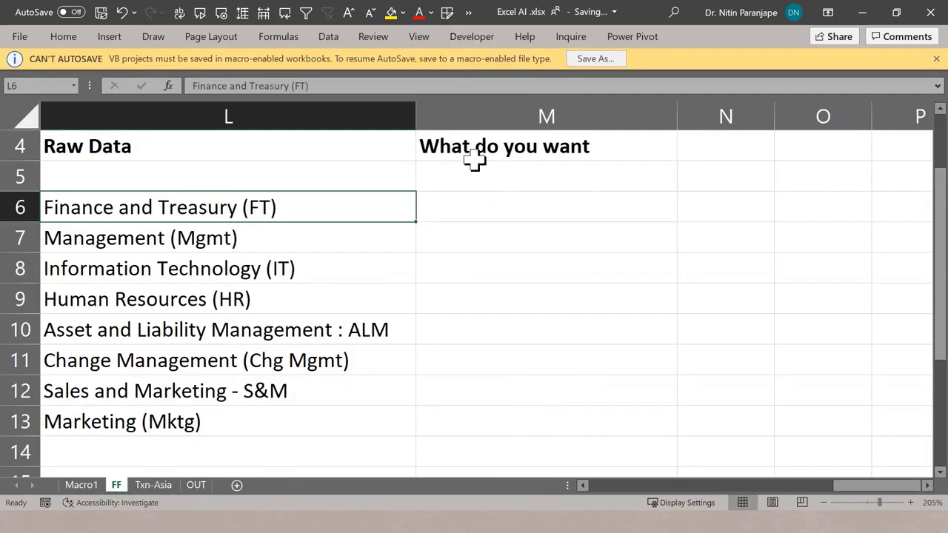
Step: Enter FT in M6 as the example and Flash Fill the remaining abbreviations from M7
left_click(472, 200)
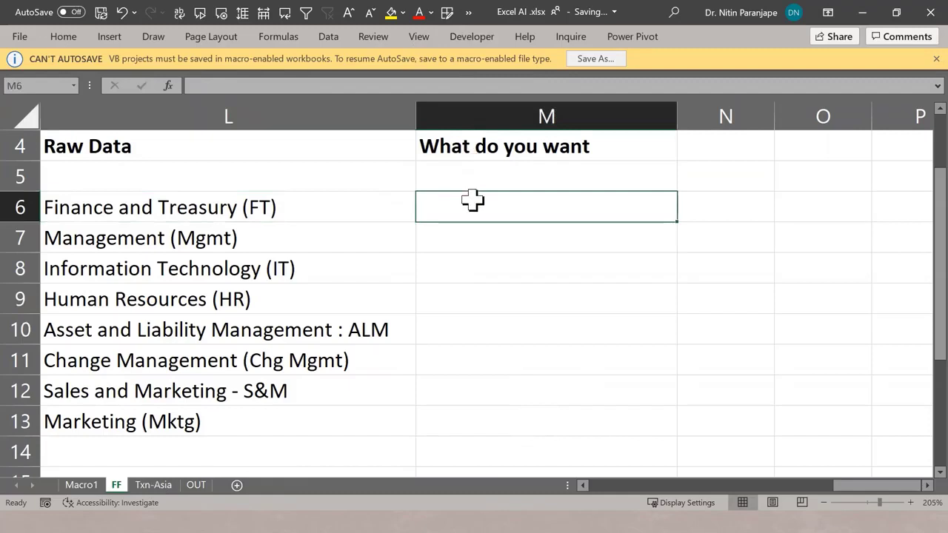
type("FT")
key("Return")
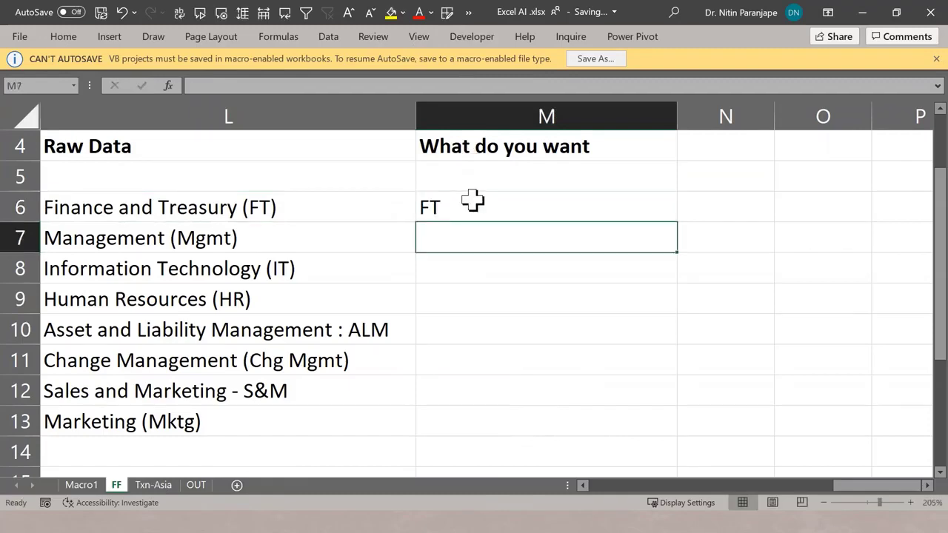
key("ctrl+e")
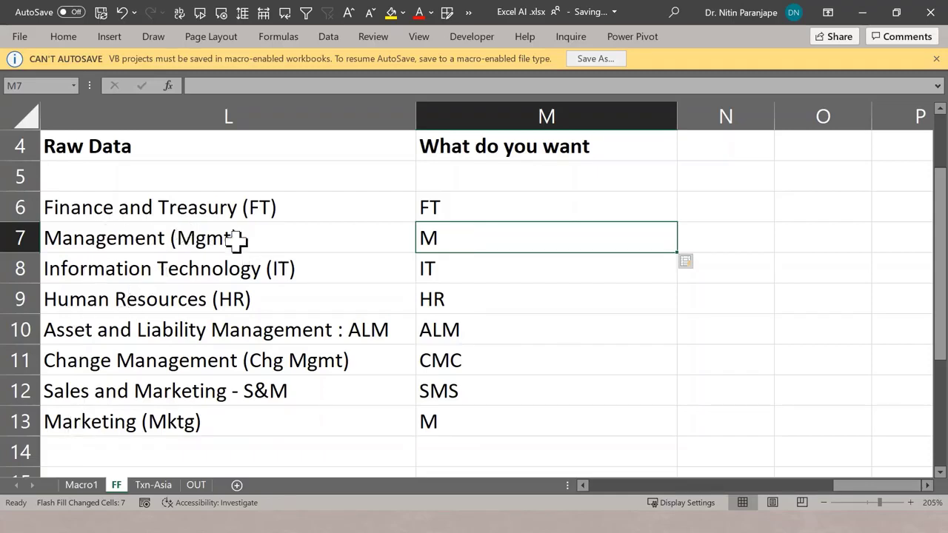
Step: Correct the Flash Fill result in M7 to Mgmt
left_click(523, 237)
type("Mgm")
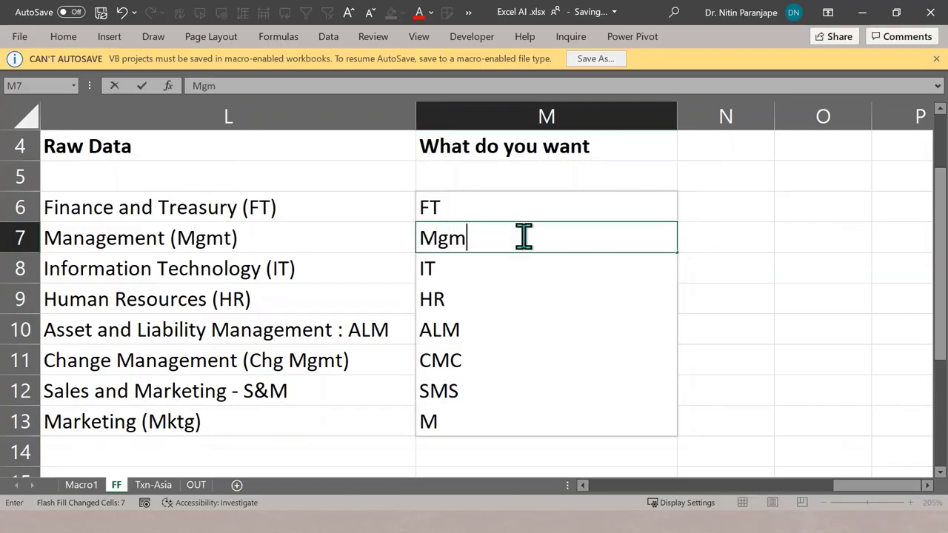
type("t")
key("Return")
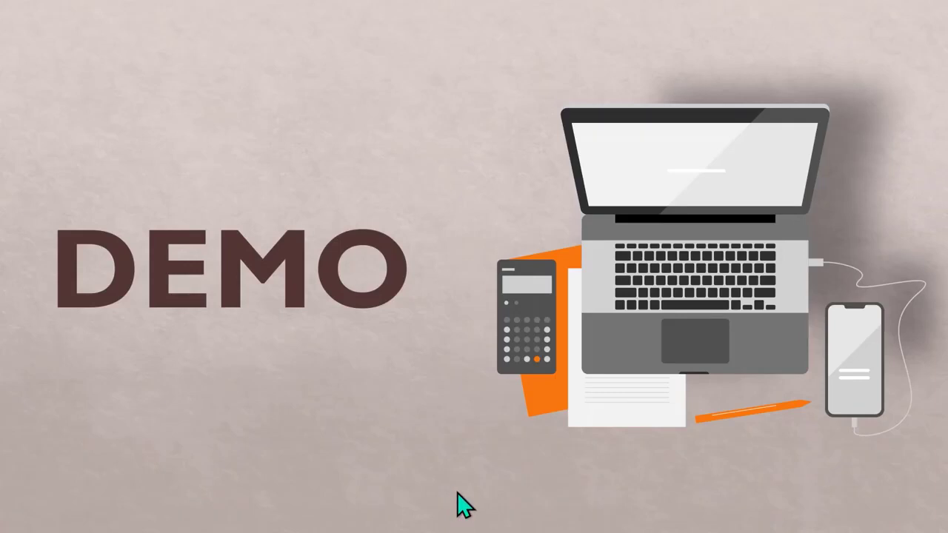
left_click(456, 494)
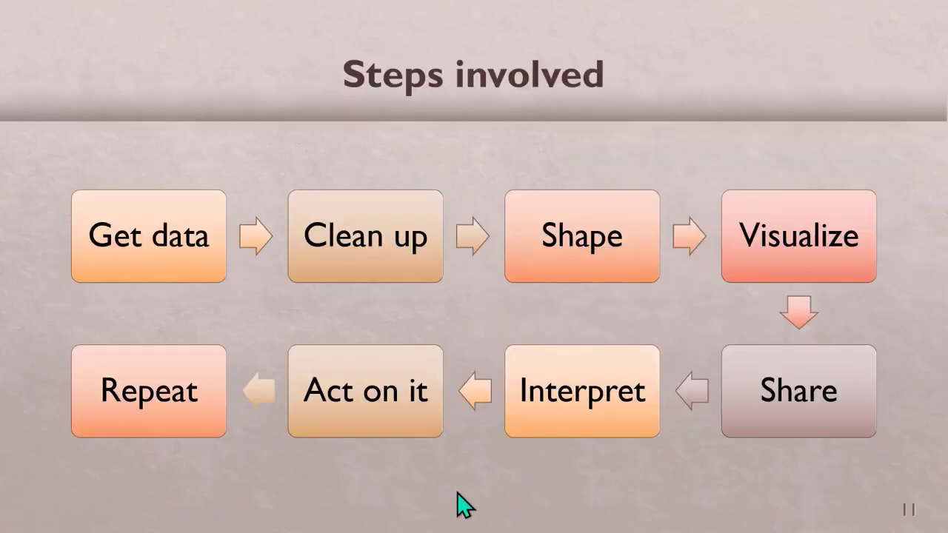
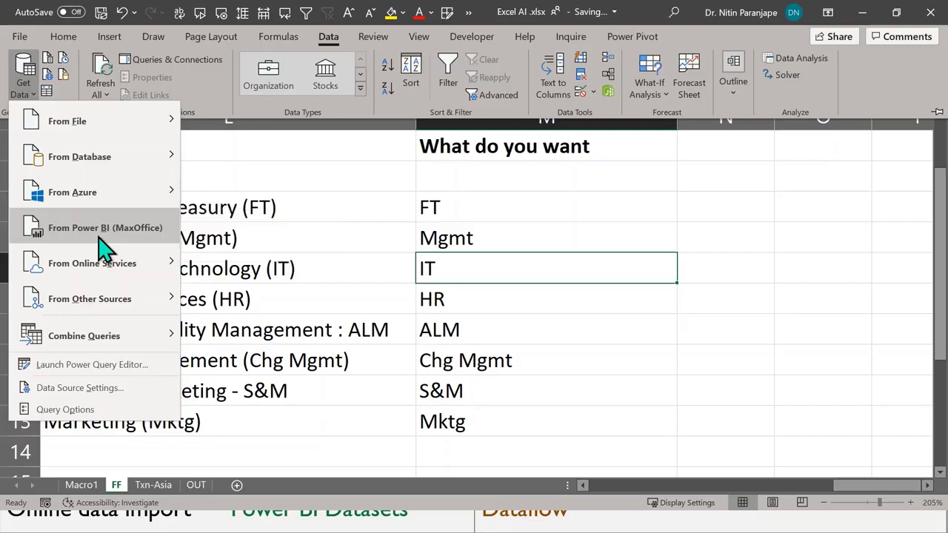
Step: Create a PivotTable in a new worksheet from the certified Power BI sample dataset in the 2020 workspace
left_click(97, 237)
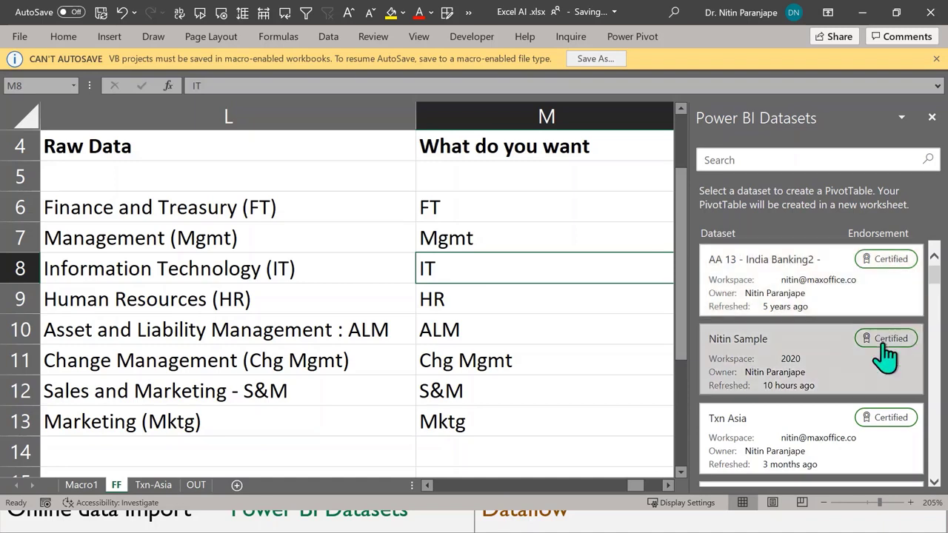
scroll(885, 392, "down", 1)
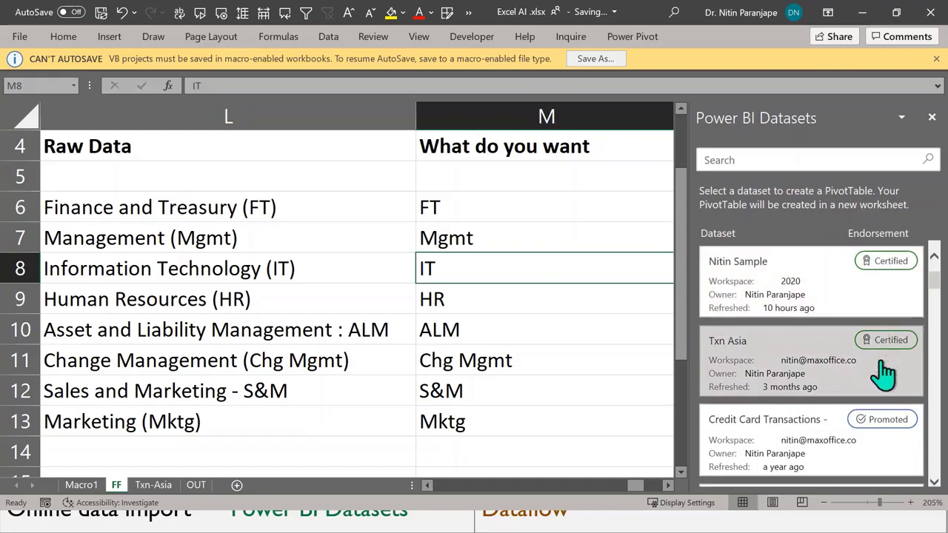
scroll(899, 370, "down", 4)
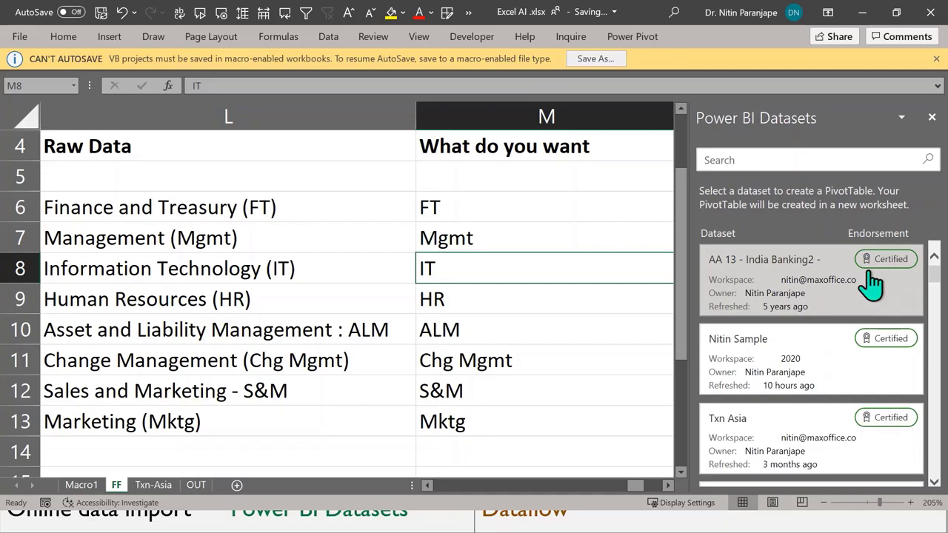
left_click(795, 353)
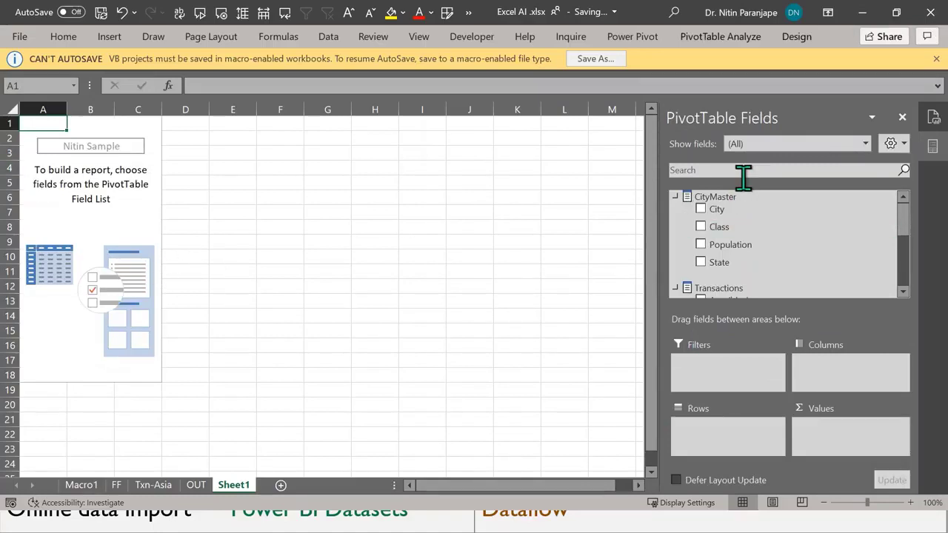
Step: Place the Class field in the PivotTable's rows and the Card Type field in its columns
scroll(734, 262, "down", 2)
scroll(737, 268, "up", 1)
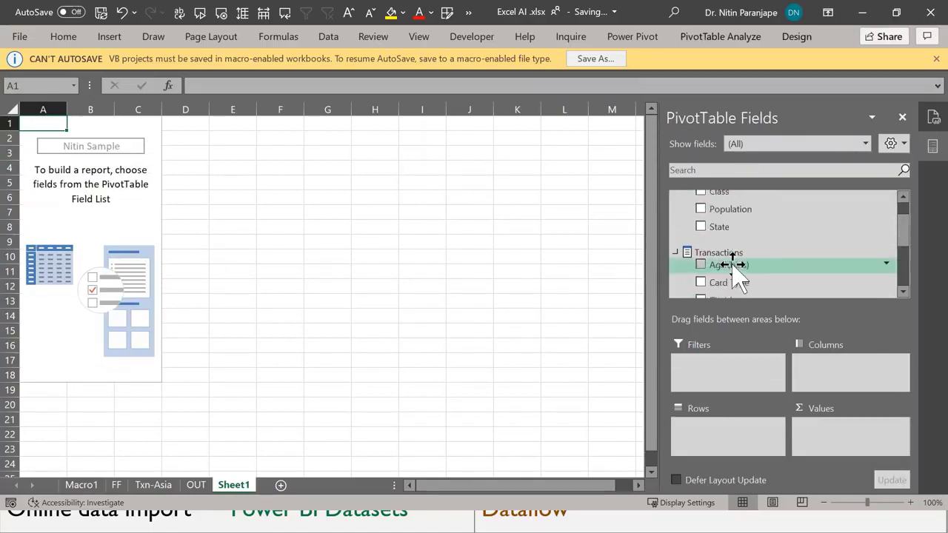
scroll(737, 271, "up", 1)
left_click_drag(734, 229, 720, 433)
scroll(759, 285, "down", 1)
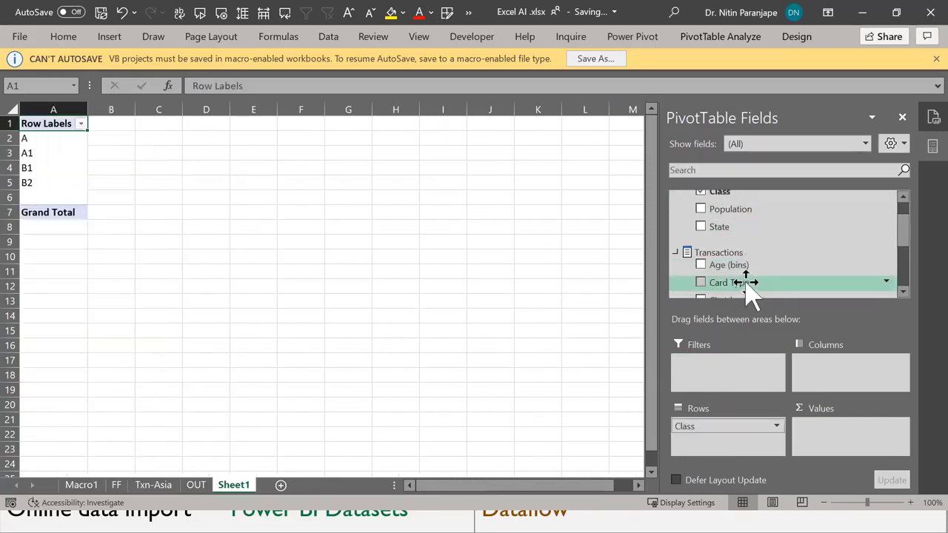
mouse_move(750, 289)
left_mouse_down()
mouse_move(736, 297)
mouse_move(729, 343)
mouse_move(820, 377)
left_mouse_up()
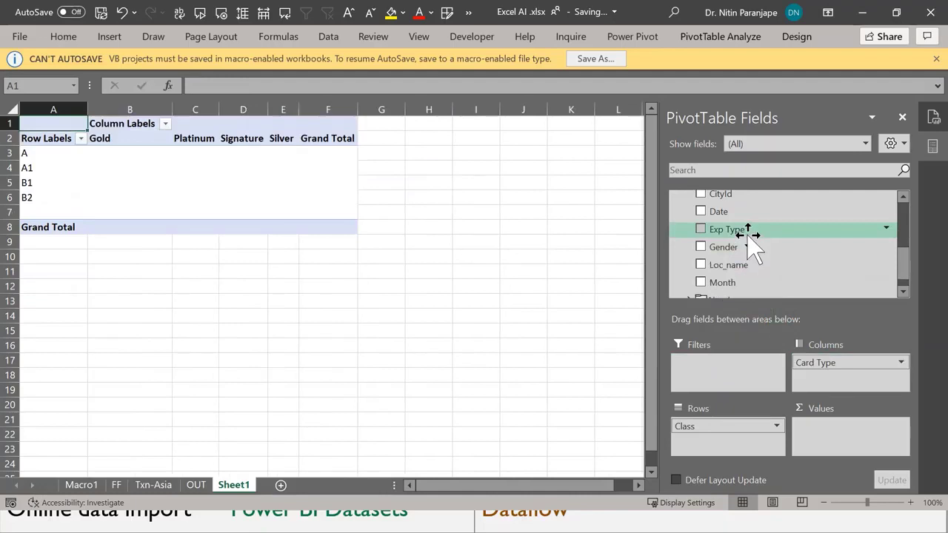
Step: Try to add the Amount and Year fields from the Numbers folder to the PivotTable's values area
scroll(752, 248, "down", 1)
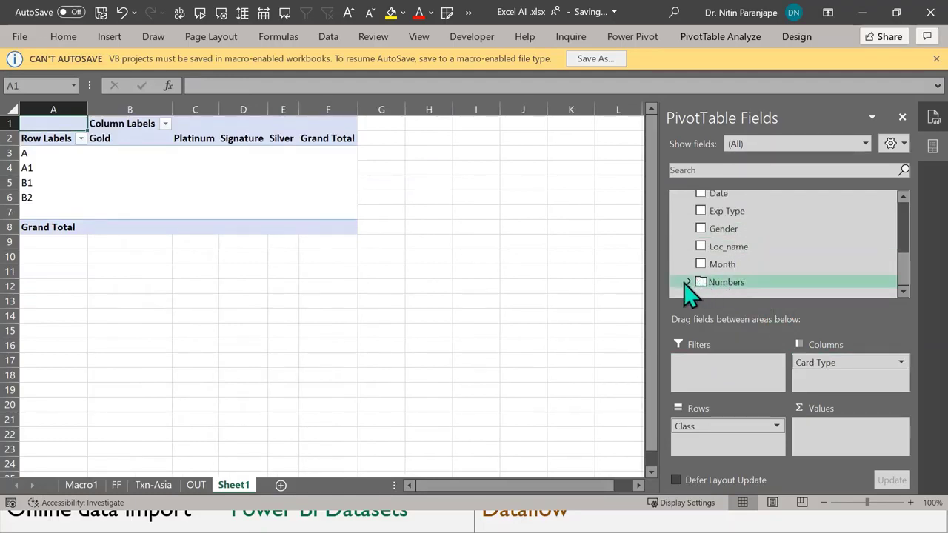
left_click(686, 282)
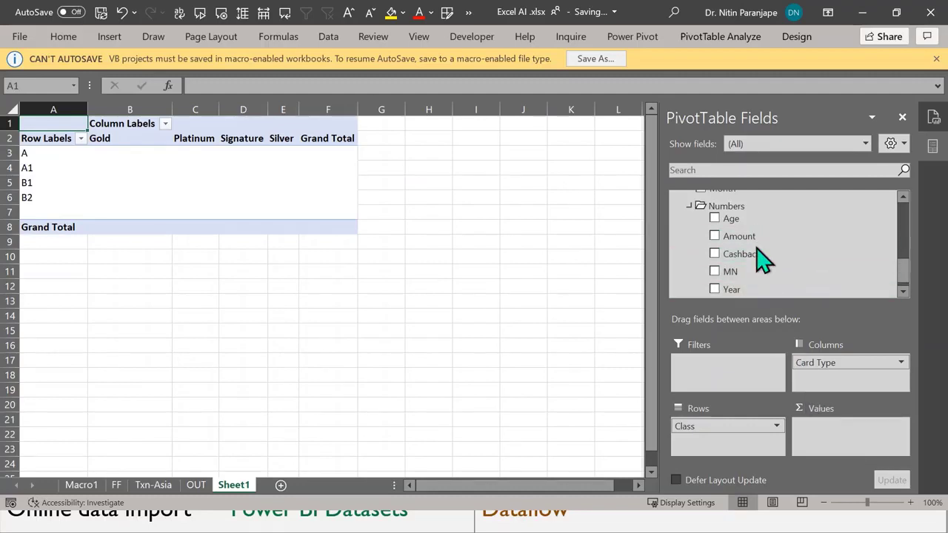
left_click_drag(740, 237, 846, 439)
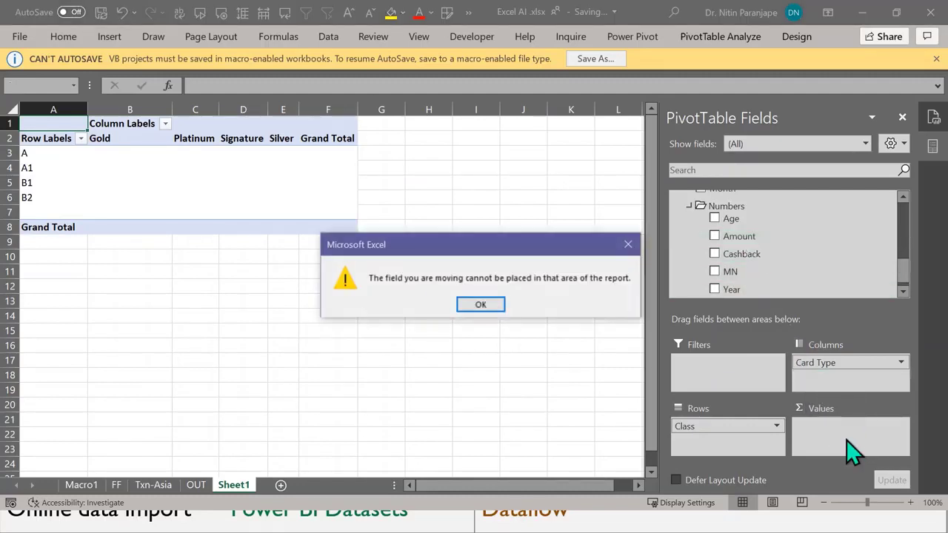
left_click(483, 305)
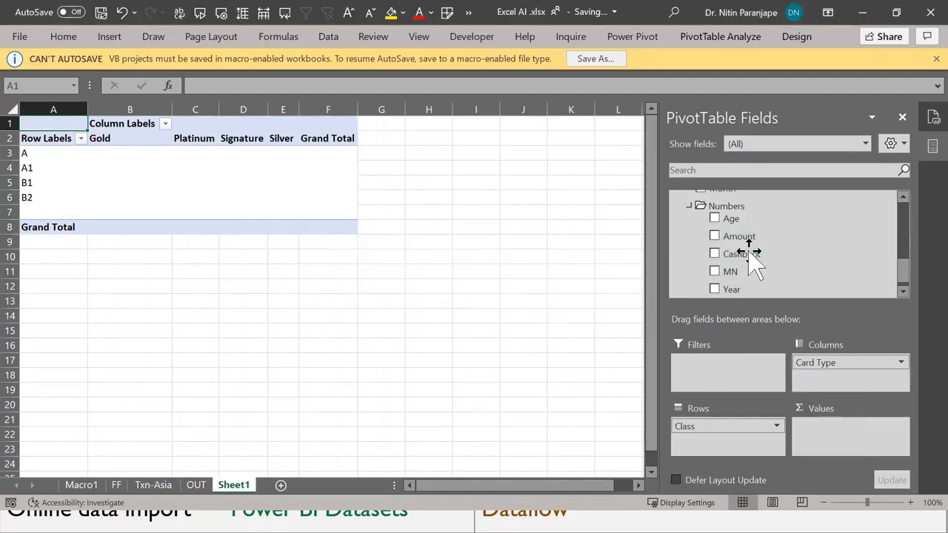
left_click_drag(740, 236, 860, 447)
left_click(487, 305)
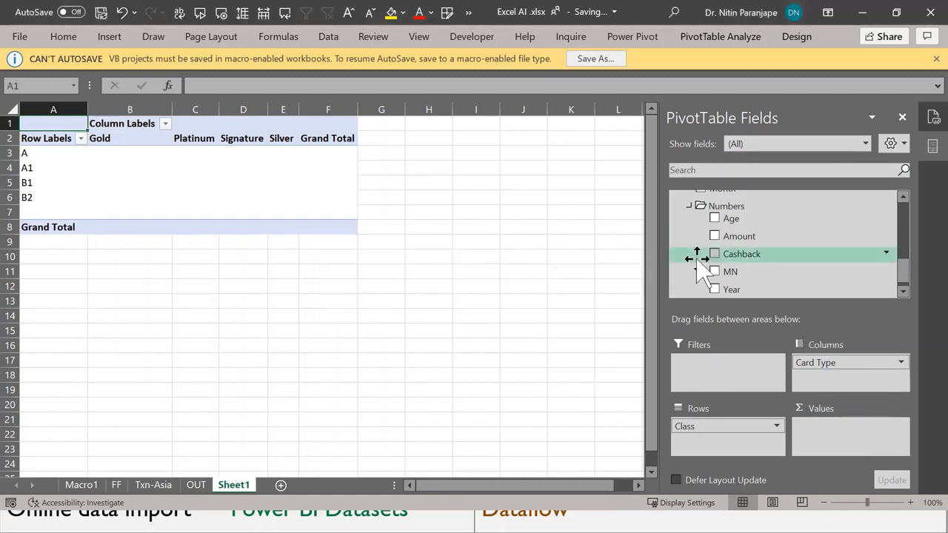
left_click_drag(730, 290, 840, 437)
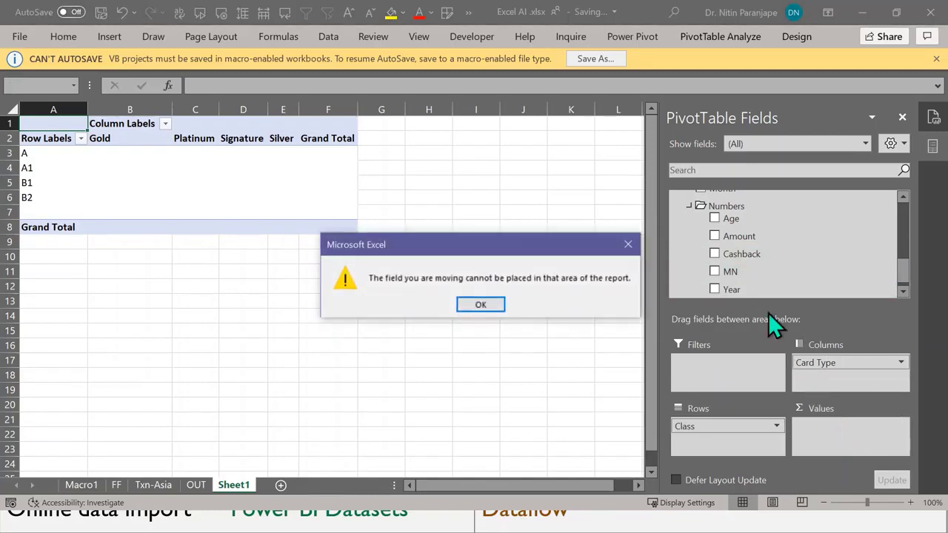
left_click(478, 305)
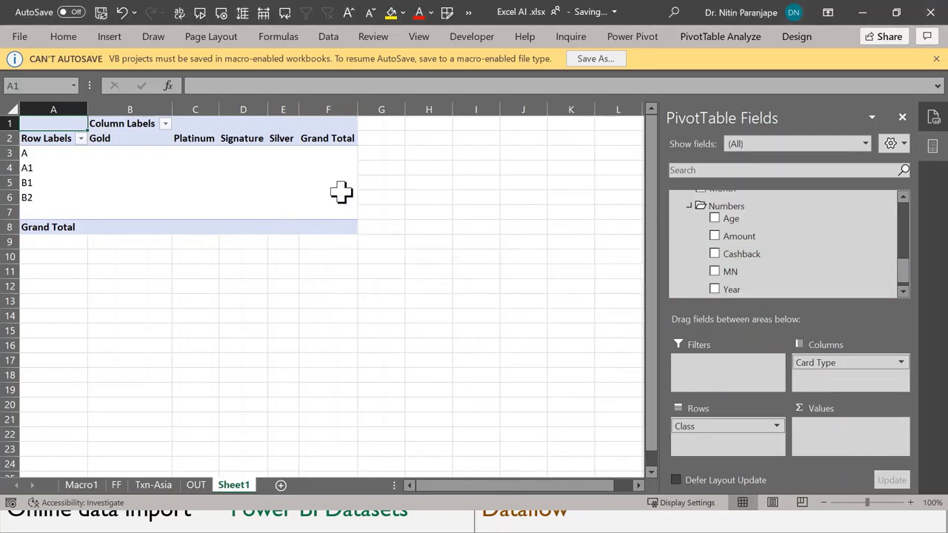
Step: Refresh the PivotTable
right_click(264, 197)
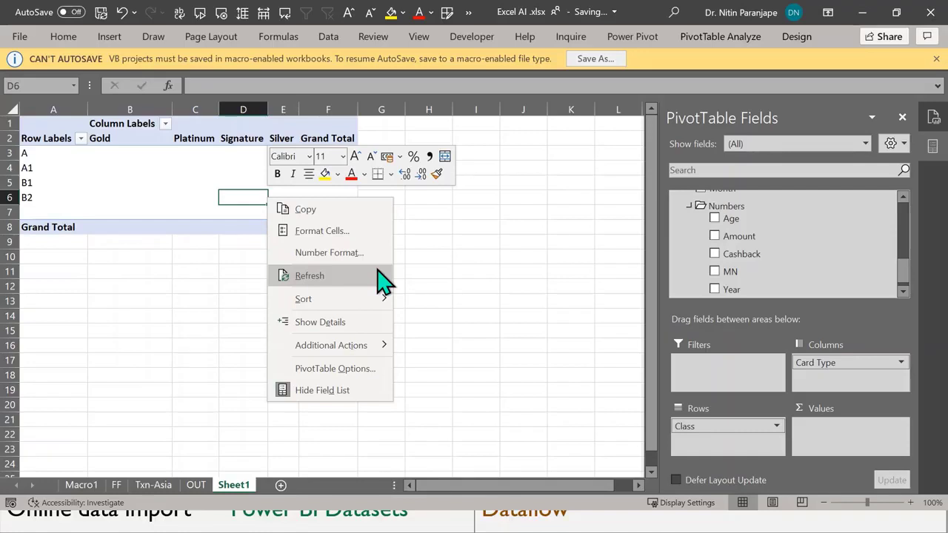
left_click(378, 274)
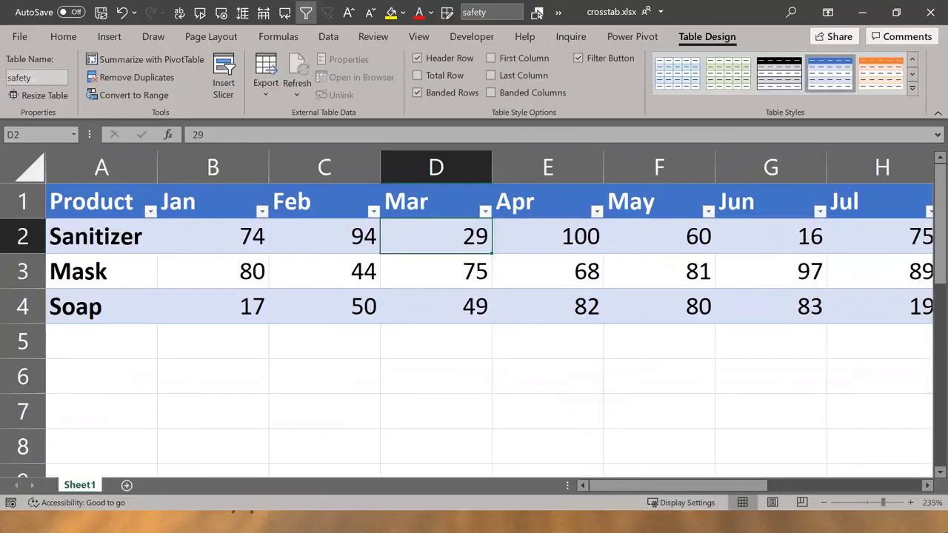
Step: In crosstab.xlsx, copy the Product, Jan and Feb data in A1:C4 to B12 as plain, unformatted cells
left_click_drag(93, 201, 348, 297)
key("ctrl+c")
left_click(254, 372)
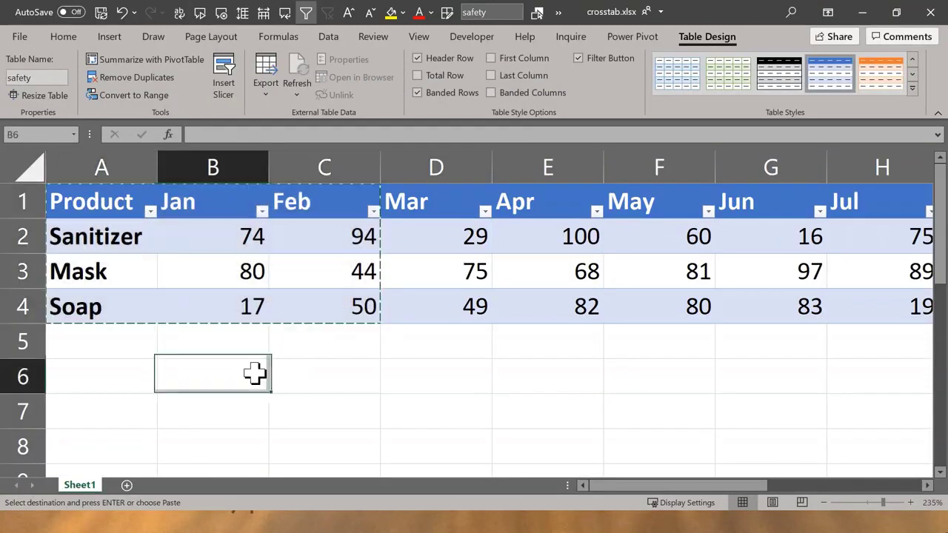
scroll(274, 363, "down", 3)
left_click(197, 256)
key("ctrl+v")
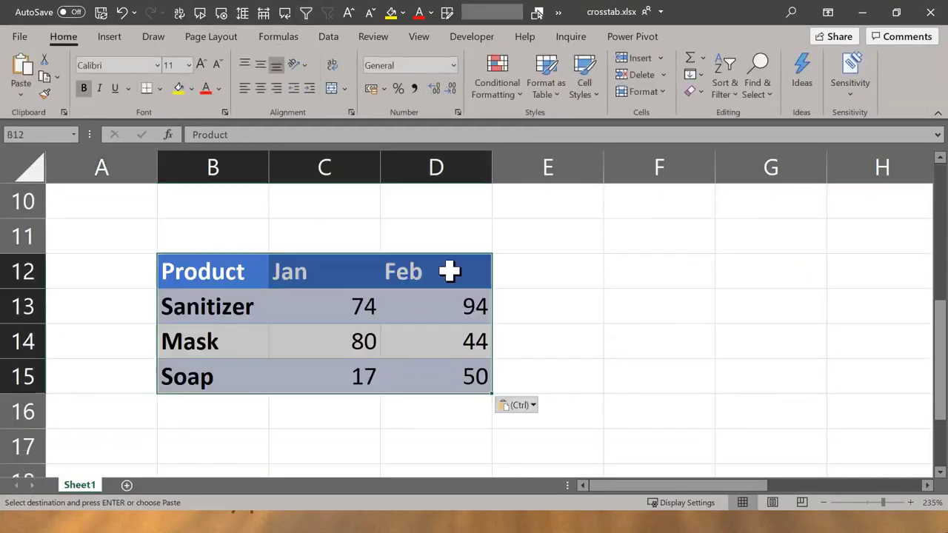
left_click(456, 328)
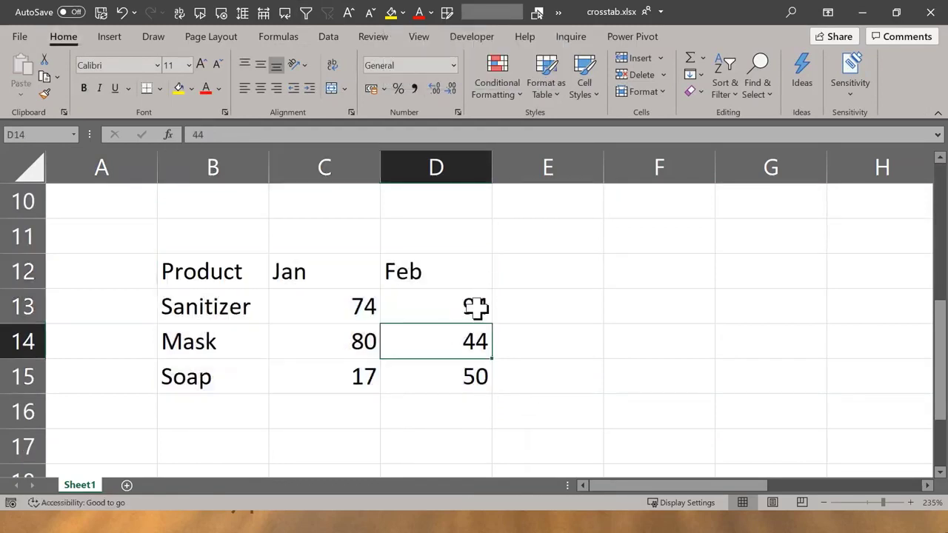
Step: Convert the range B12:D15 into an Excel table with headers and check its table name
left_click_drag(214, 278, 429, 372)
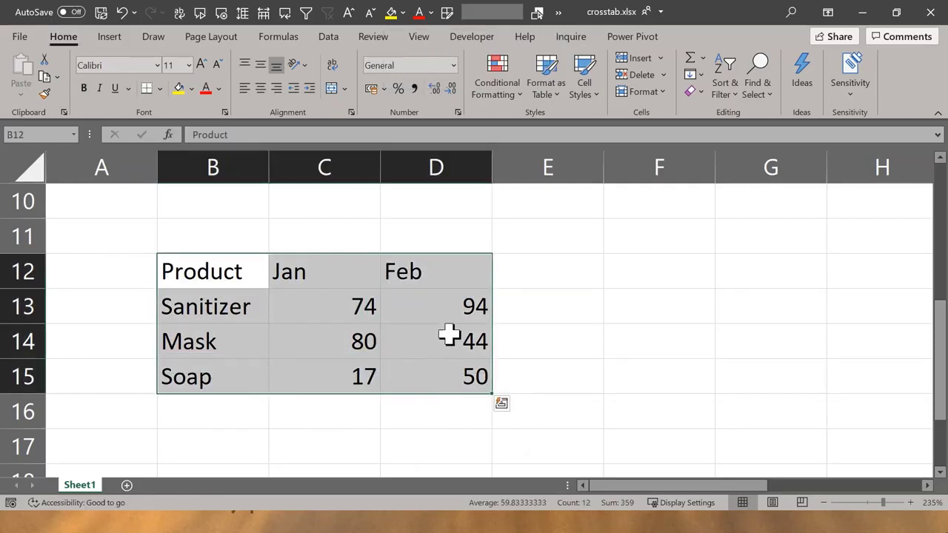
left_click(104, 39)
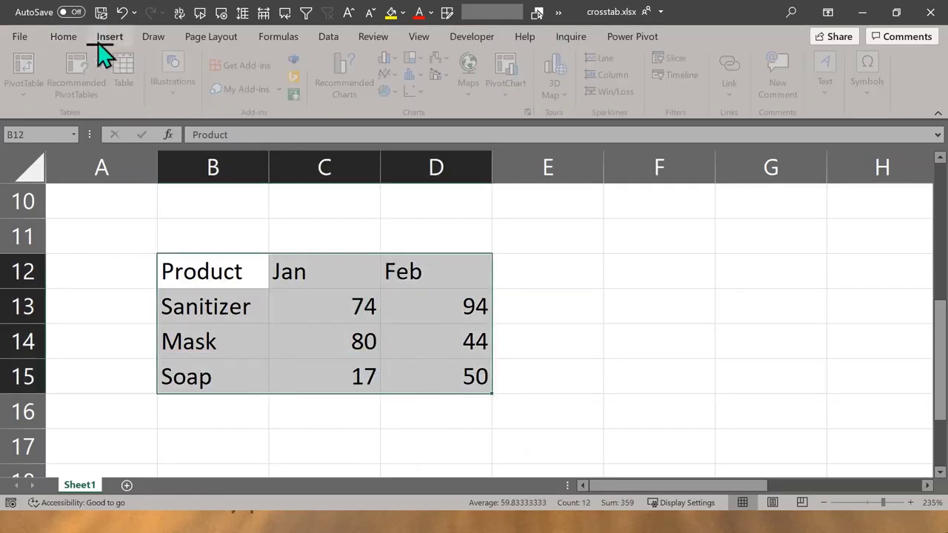
left_click(127, 86)
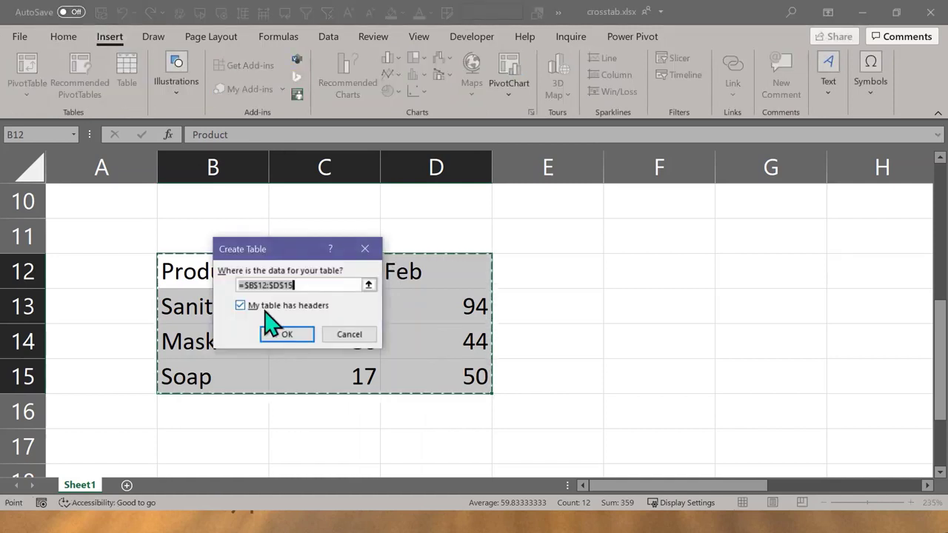
left_click_drag(295, 251, 742, 236)
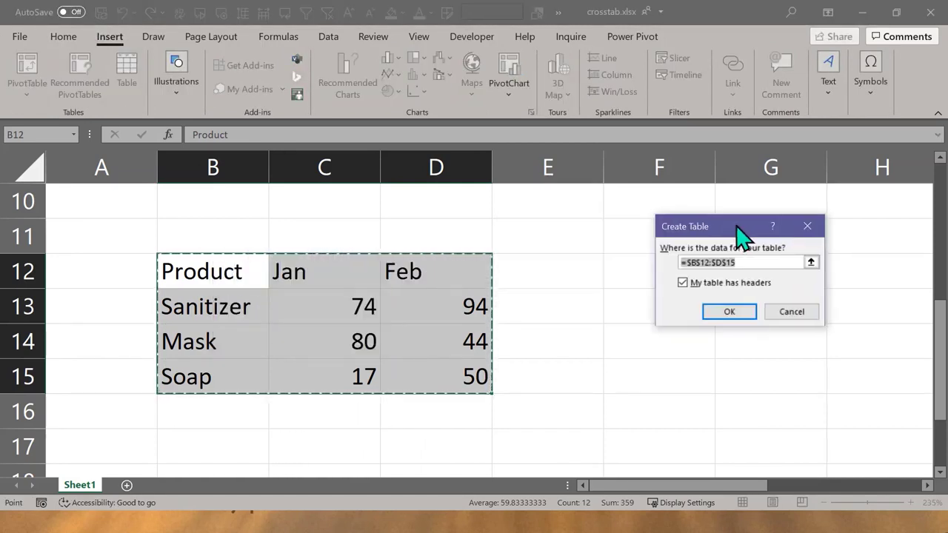
left_click(728, 314)
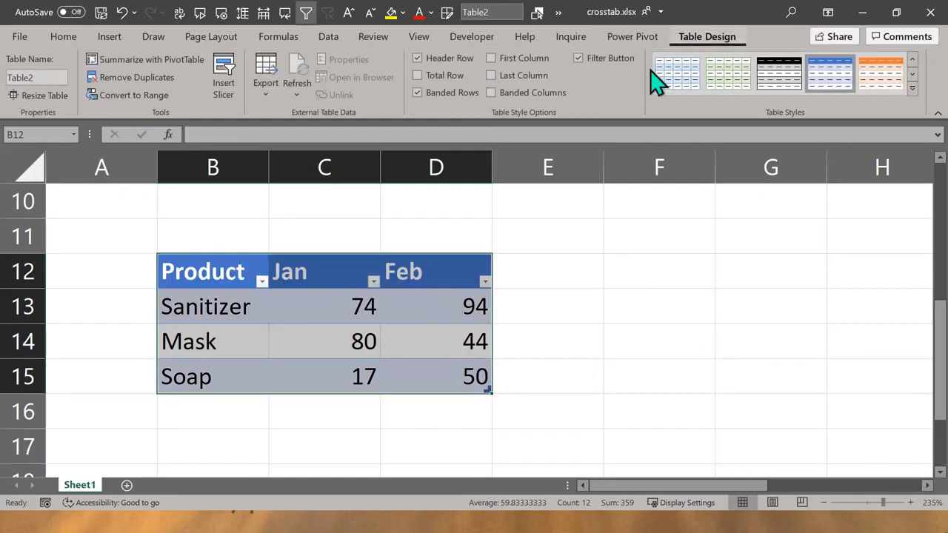
left_click(36, 78)
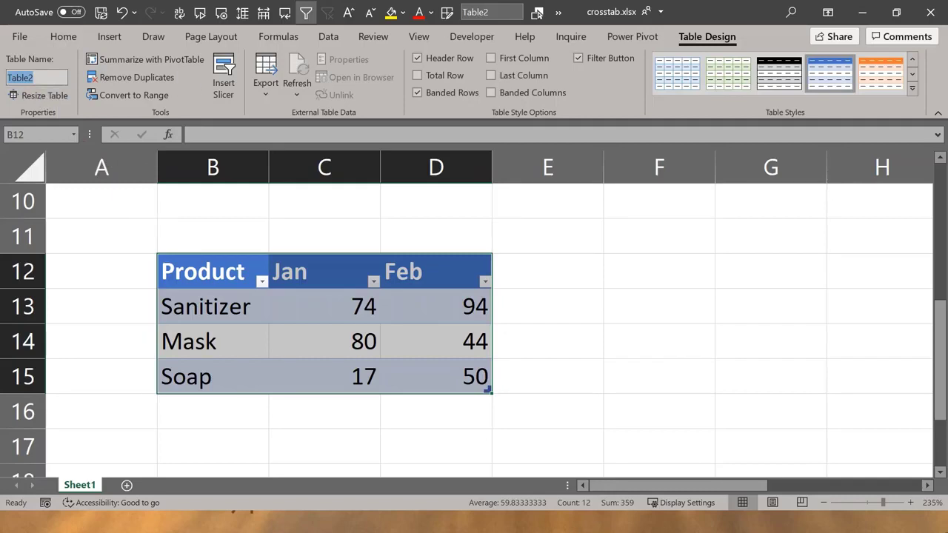
left_click(424, 314)
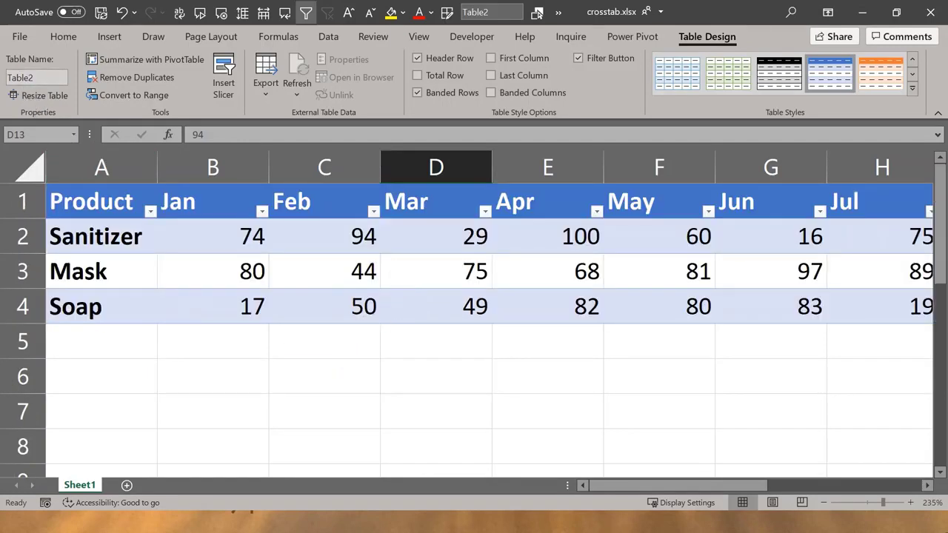
key("ctrl+F12")
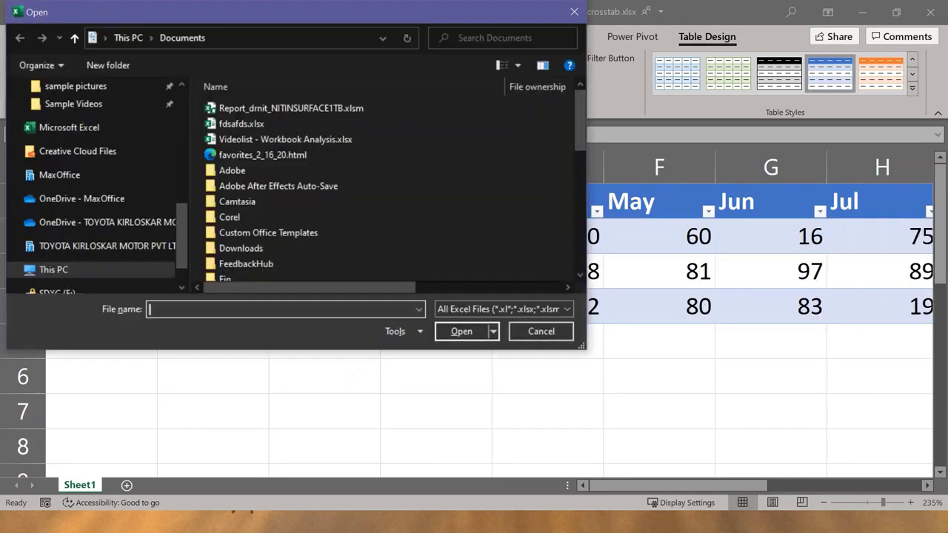
left_click(530, 335)
left_click(398, 368)
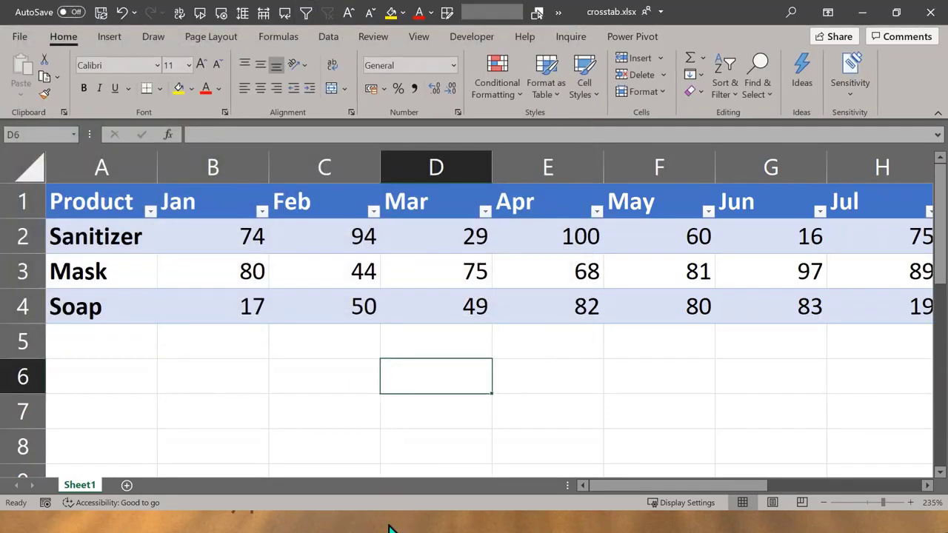
Step: Switch to the slide presentation and show the Excel Table Benefits slide
key("super+d")
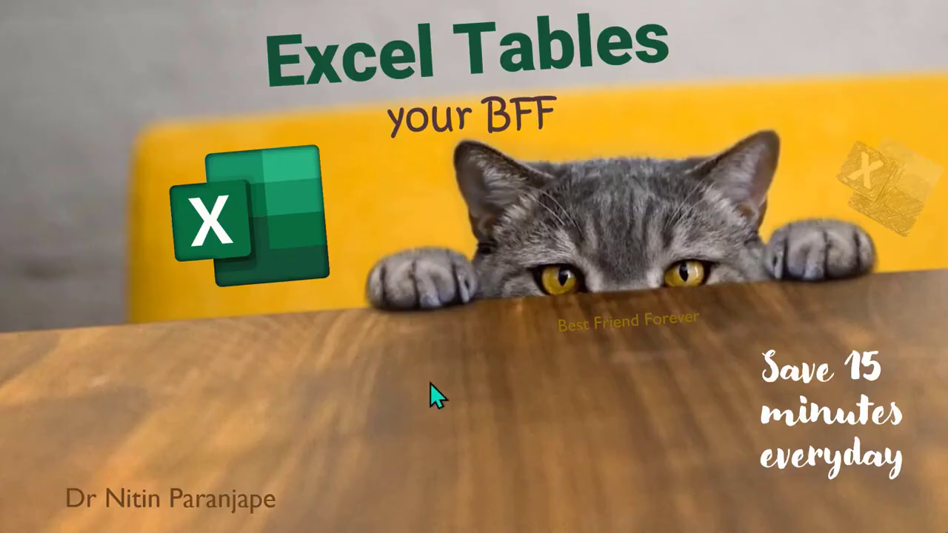
key("alt+Tab")
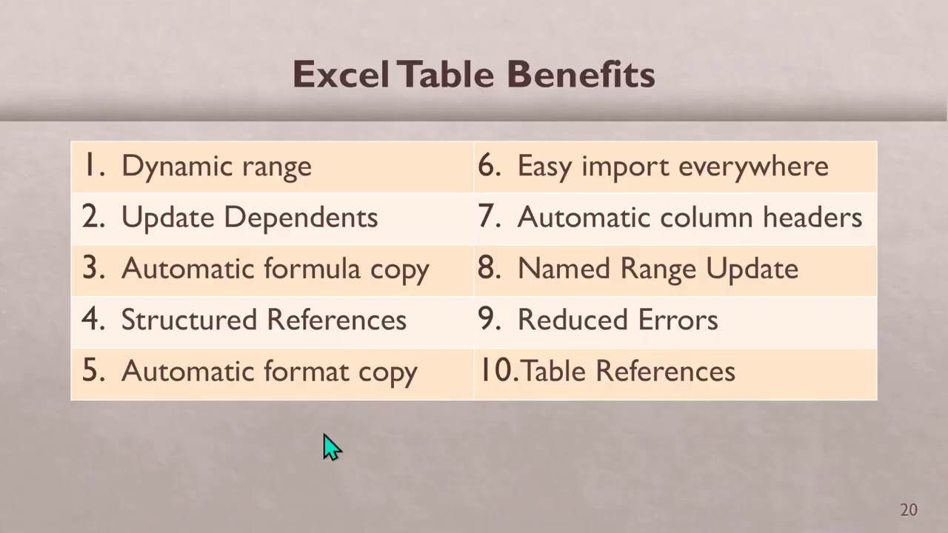
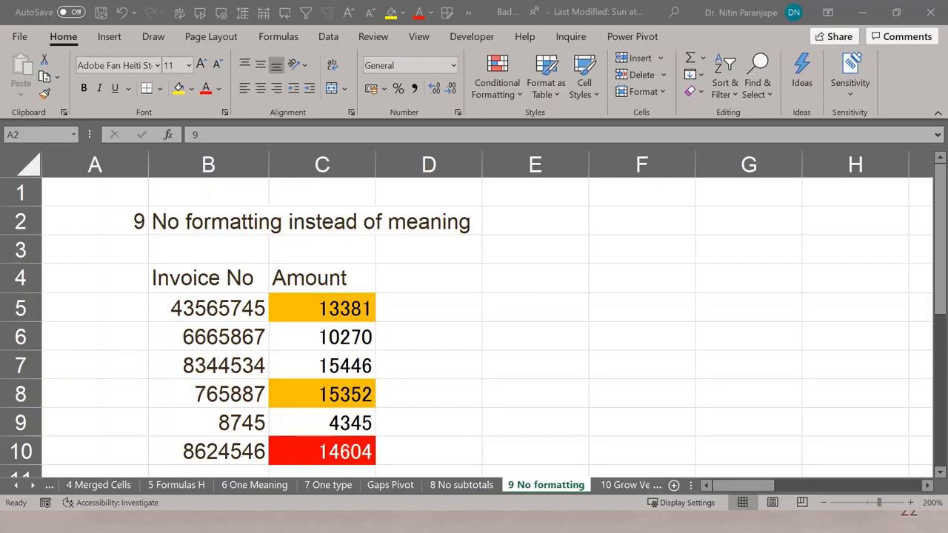
Step: On the 9 No formatting sheet, compare the colour-coded invoice amounts with the table in N4:P10 that has a Status column
left_click(343, 302)
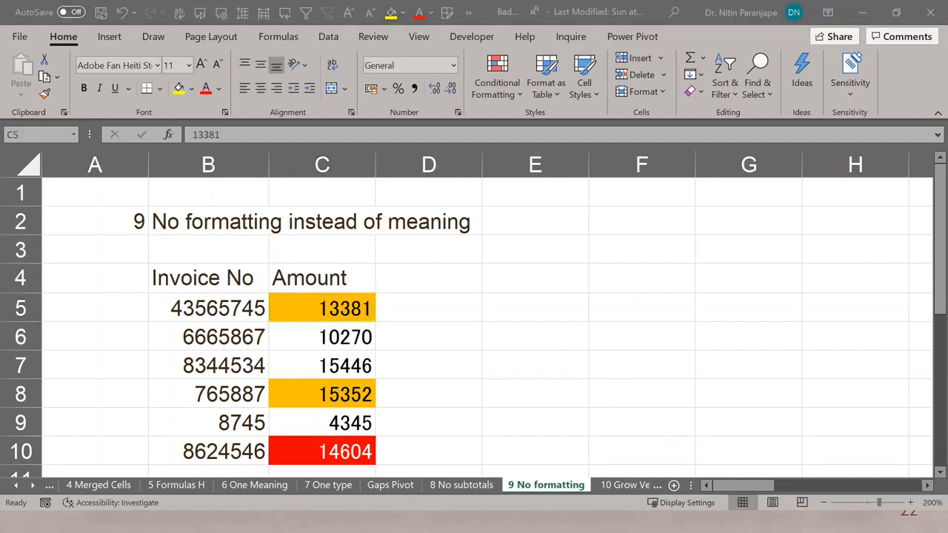
left_click(395, 282)
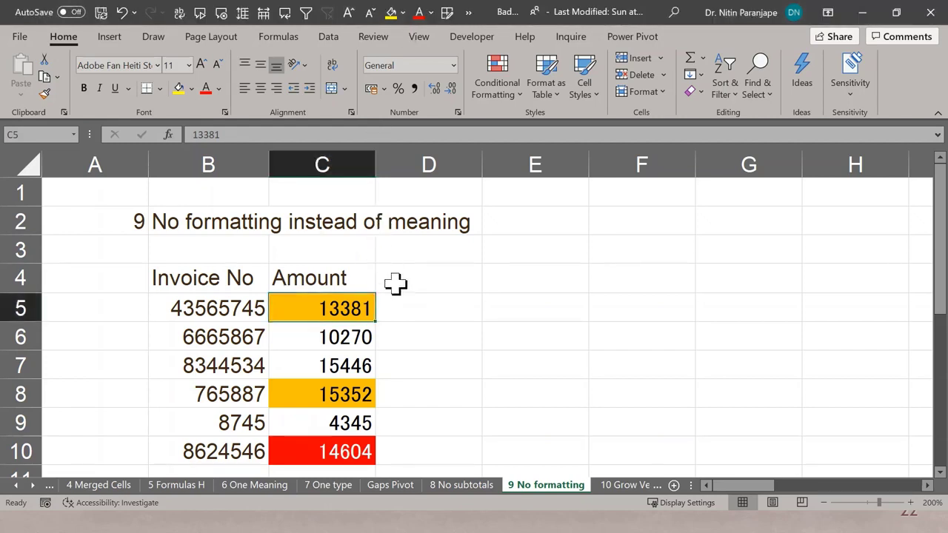
key("Right")
key("Right")
key("Right")
key("Right")
key("Right")
key("Right")
key("Right")
key("Right")
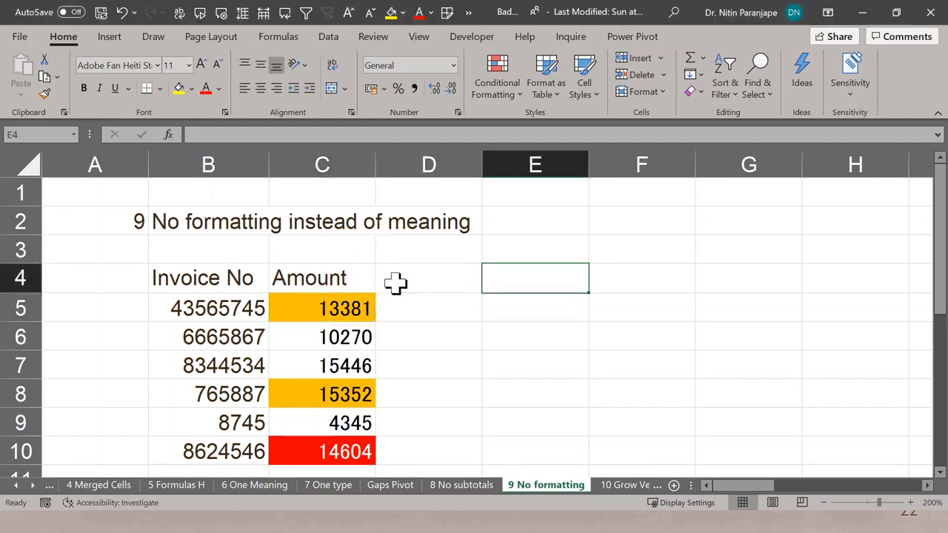
key("Right")
key("Right")
key("Right")
key("Right")
key("Right")
key("Right")
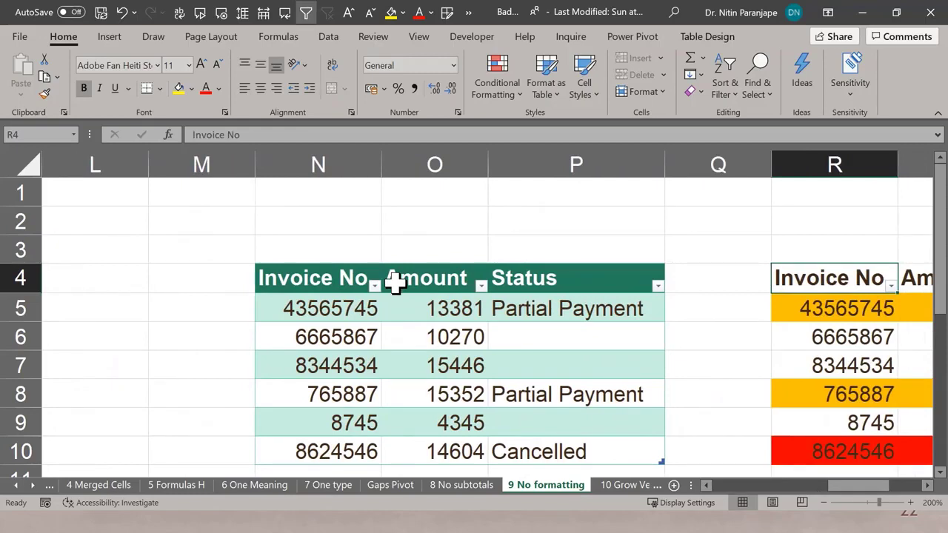
key("Left")
key("Left")
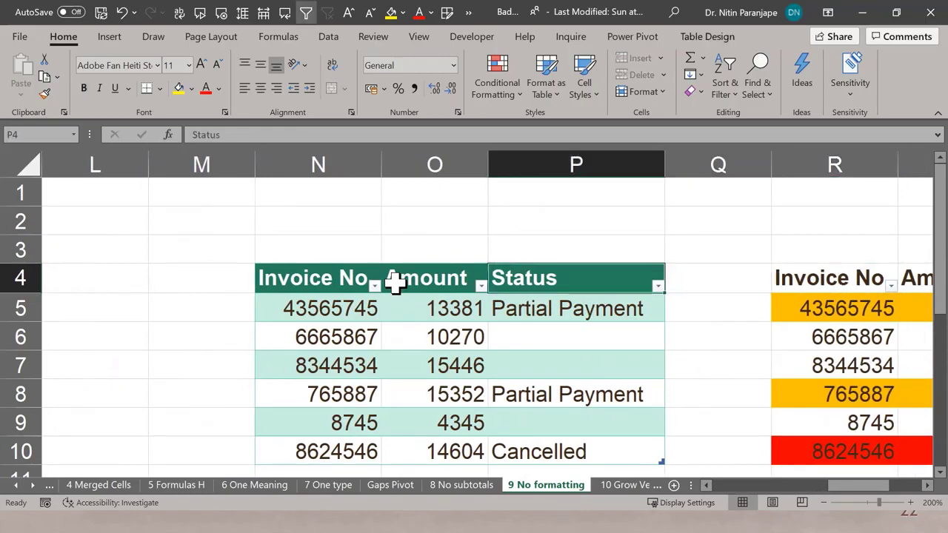
Step: Examine the invoice table in R4:T10 that combines a Status column with row colours
key("Right")
key("Right")
key("Right")
key("Right")
key("Right")
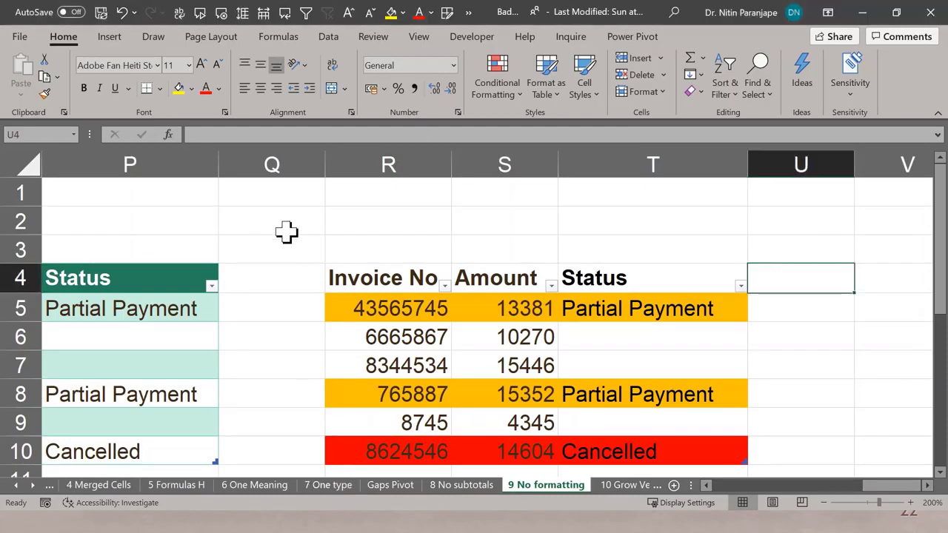
Step: Open the 7 One type sheet
left_click(287, 232)
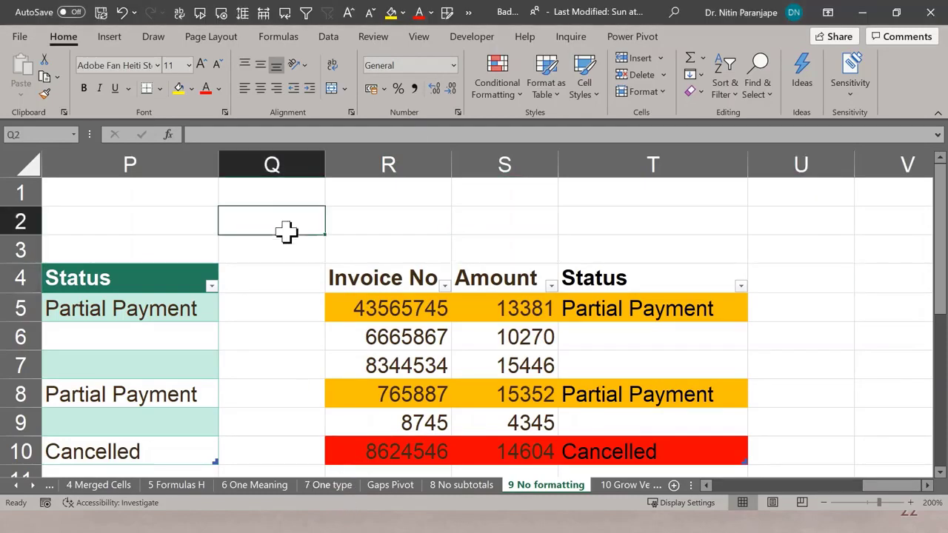
left_click(328, 486)
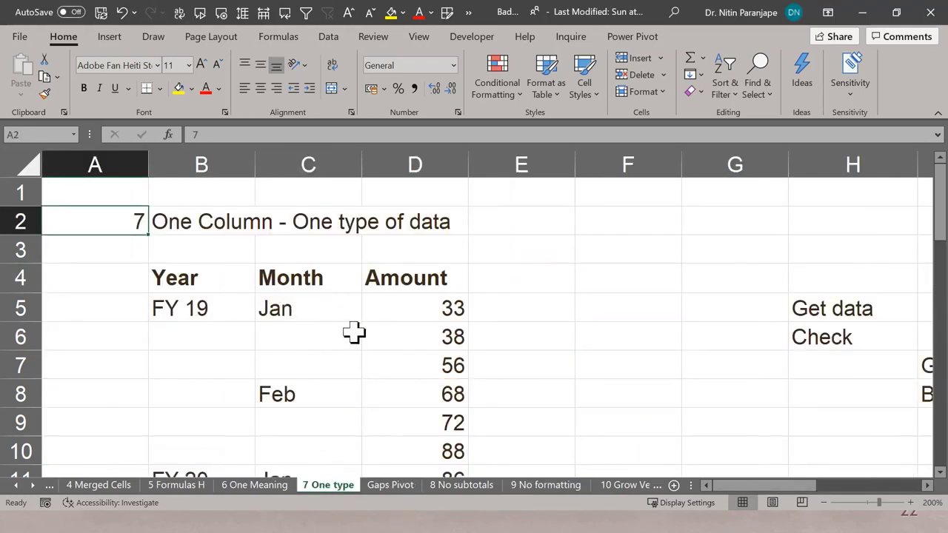
Step: Examine the blank cells beneath the year and month entries in the Year and Month columns of the 7 One type sheet
scroll(354, 332, "down", 1)
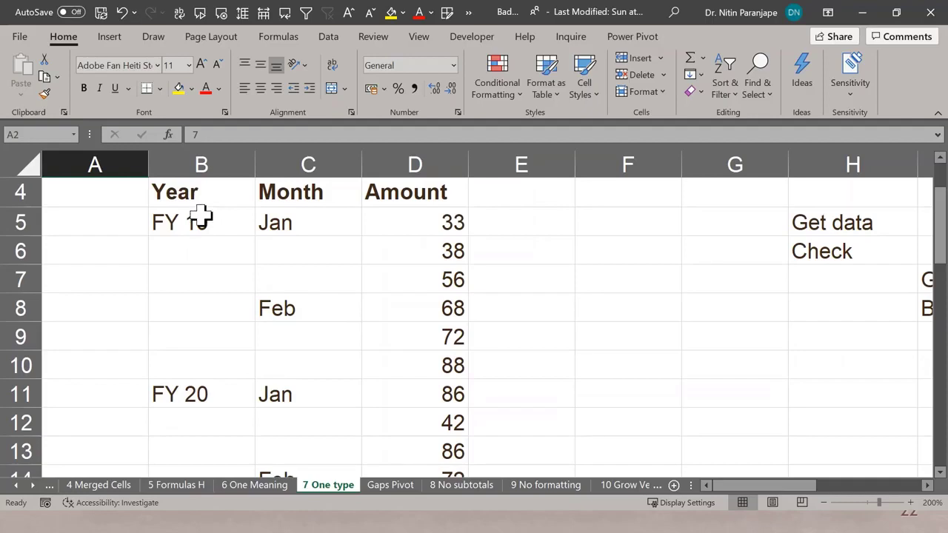
left_click(454, 232)
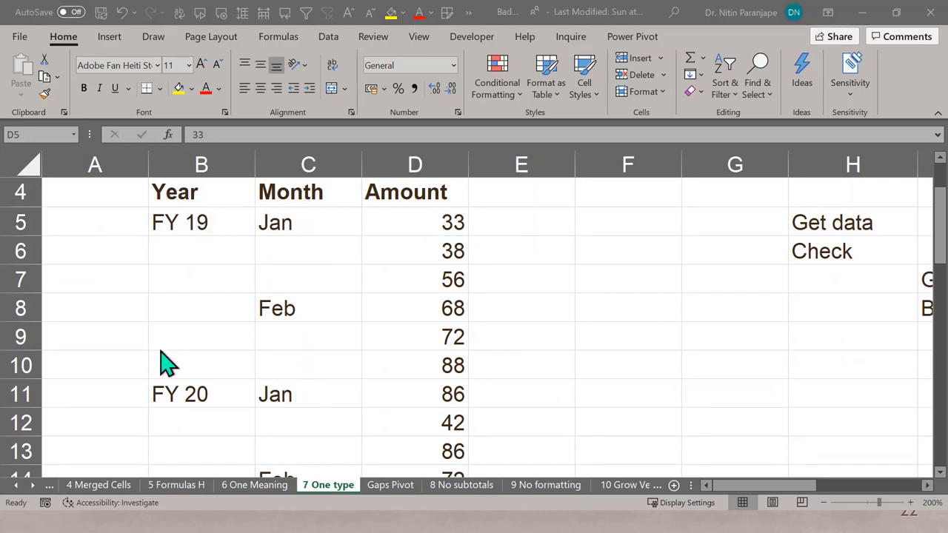
left_click(213, 222)
left_click(214, 251)
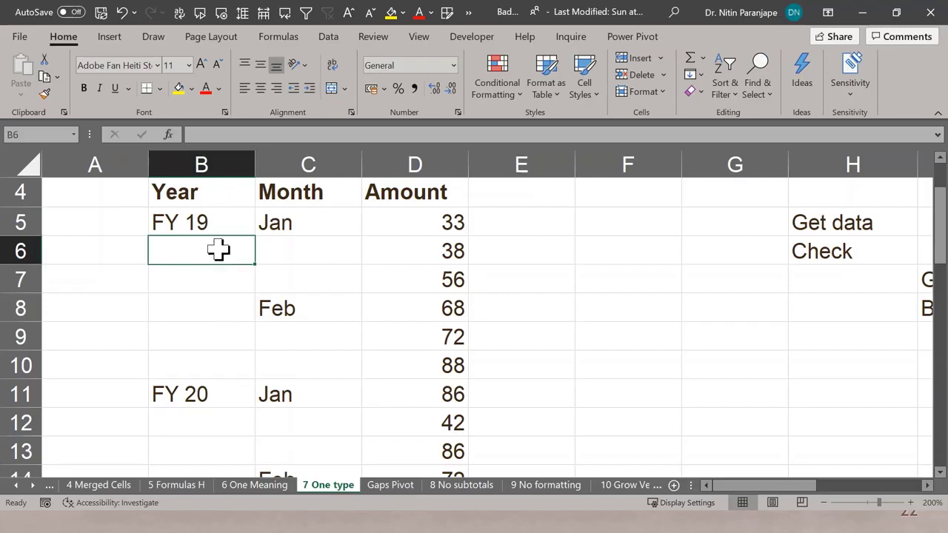
left_click(215, 222)
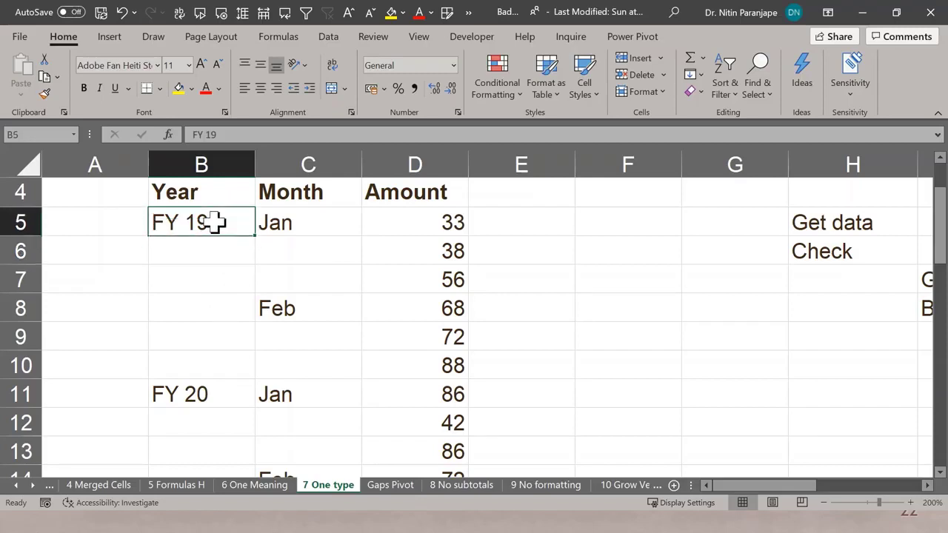
left_click_drag(214, 244, 215, 374)
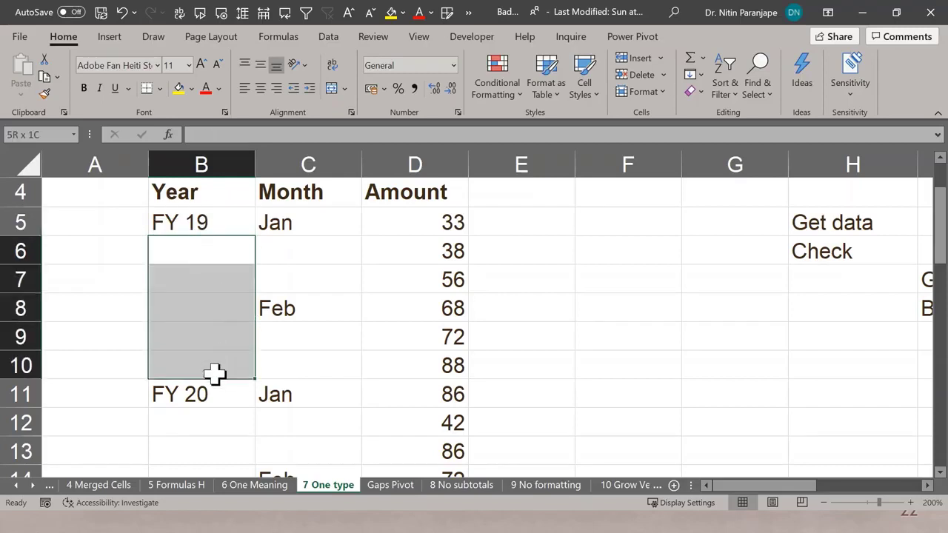
left_click_drag(271, 330, 281, 366)
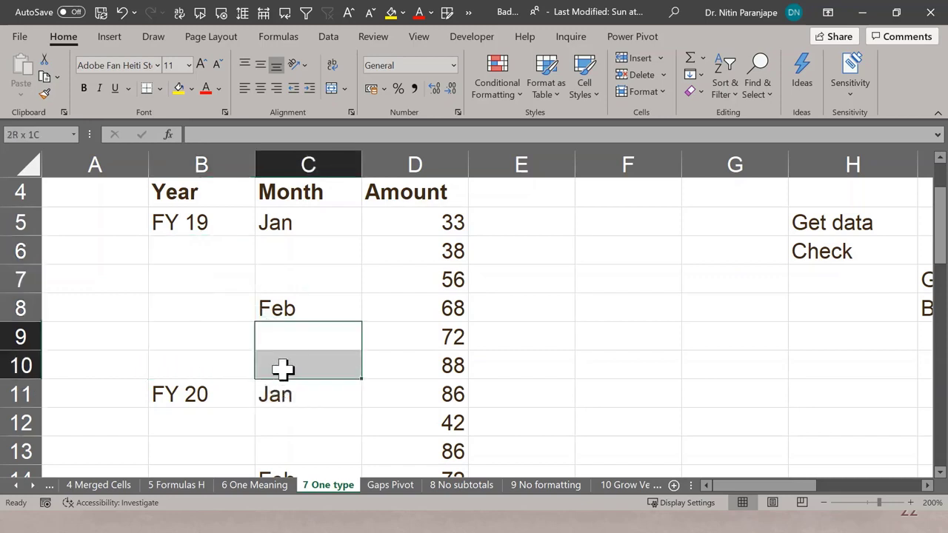
left_click(287, 249)
left_click_drag(287, 249, 294, 280)
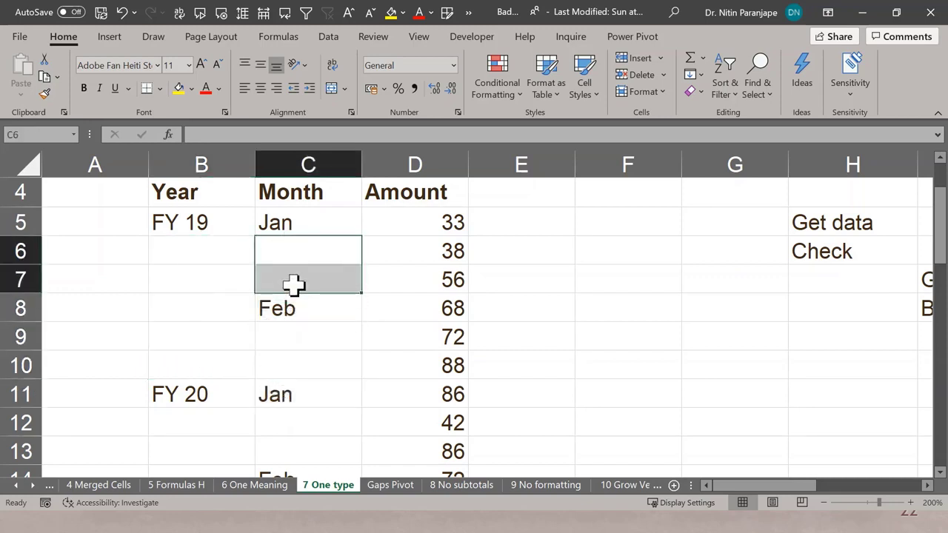
left_click(327, 248)
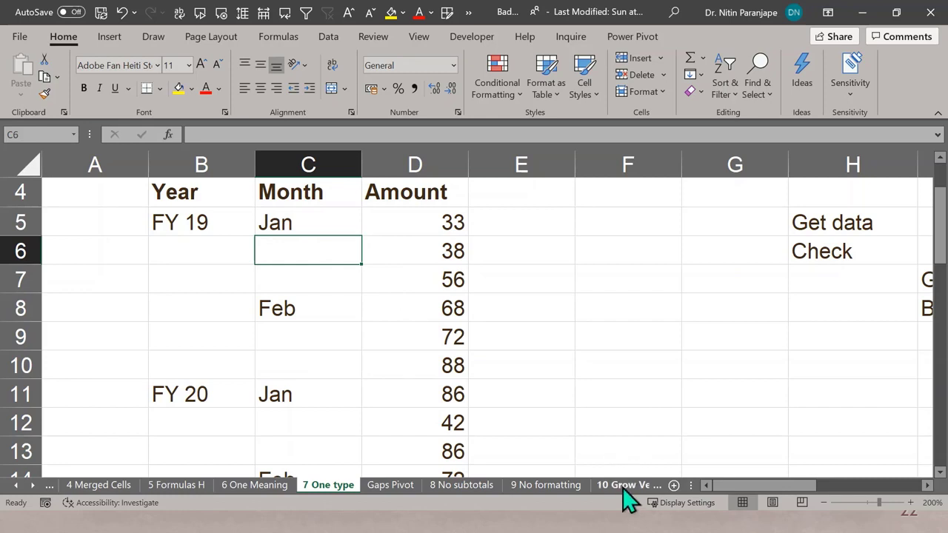
Step: Open the 10 Grow Vertically sheet and examine the Emp ID column and the day headings running across row 4
left_click(577, 485)
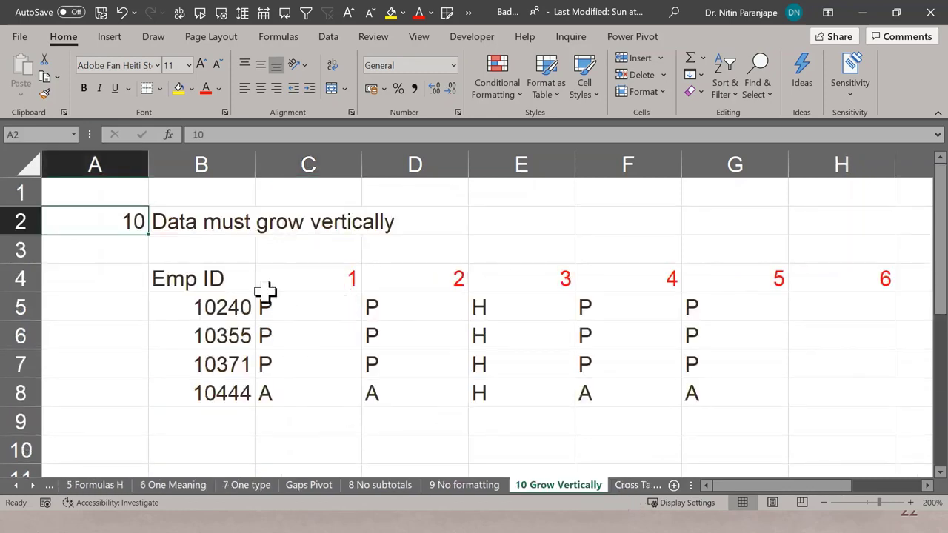
left_click(236, 280)
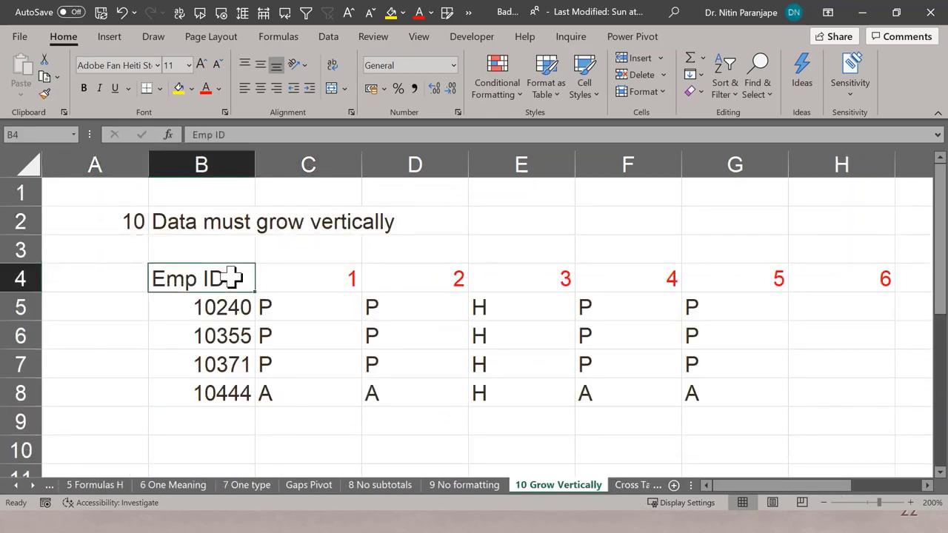
left_click_drag(234, 278, 224, 385)
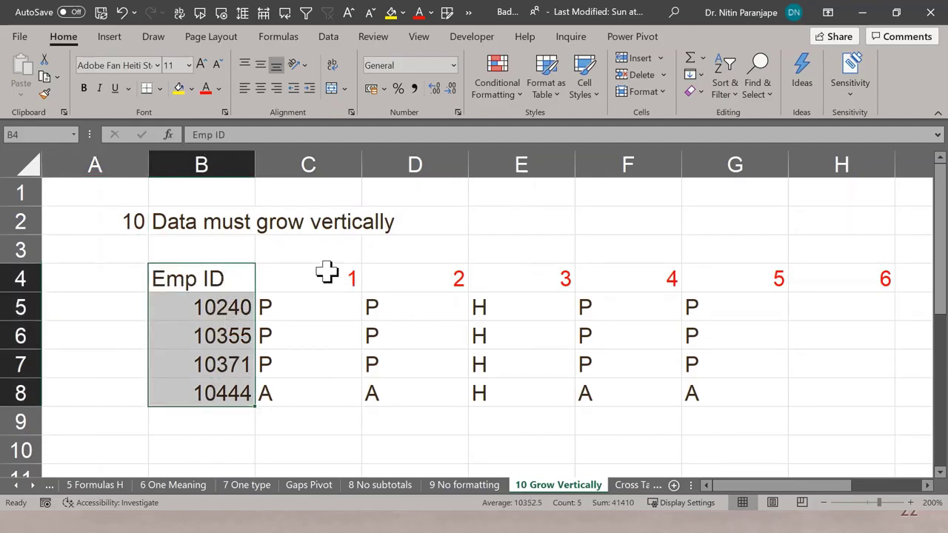
left_click_drag(324, 272, 711, 291)
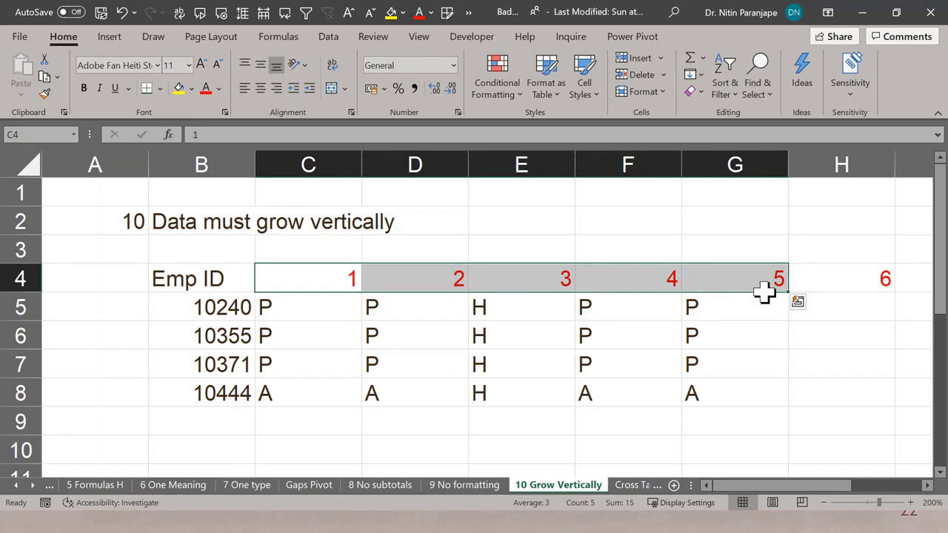
left_click(849, 279)
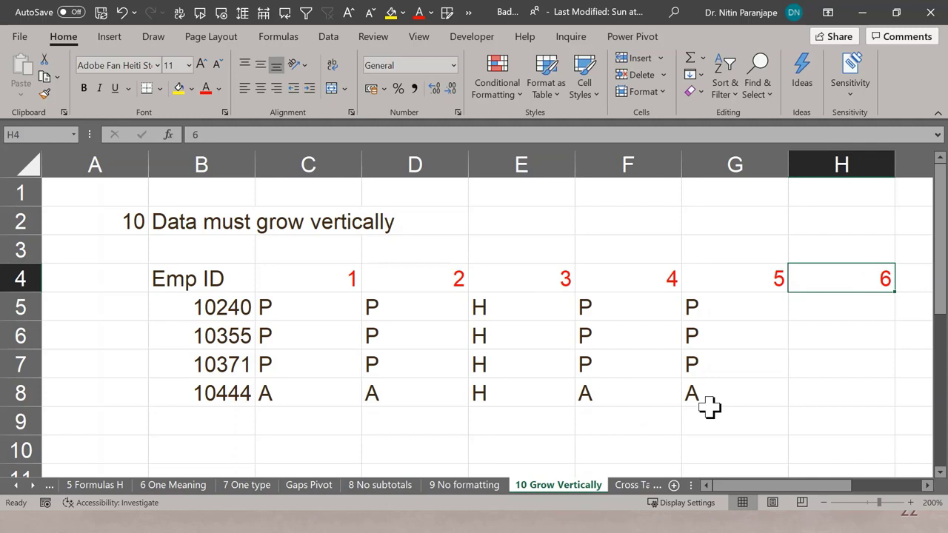
left_click(198, 273)
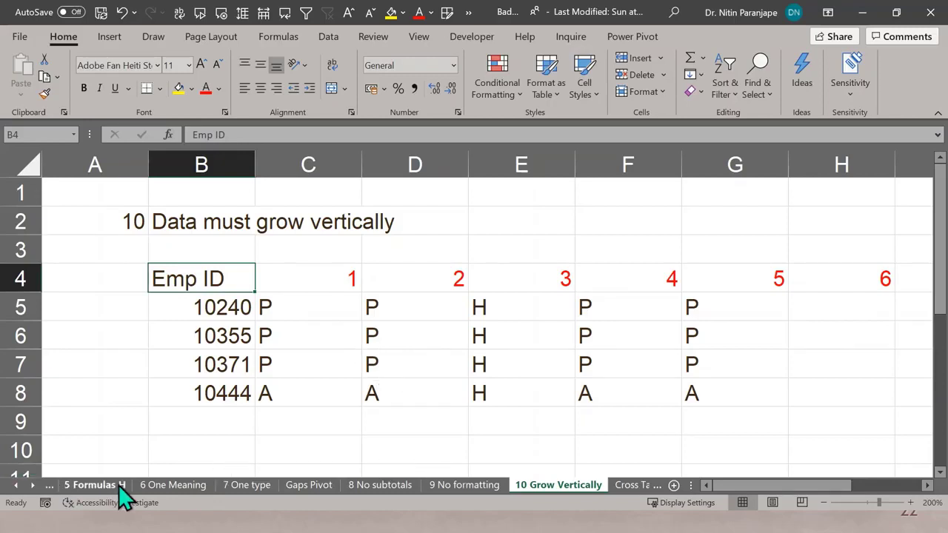
Step: Open the 8 No subtotals sheet and select the Total row of the shareholders fund in B9:C9
left_click(377, 489)
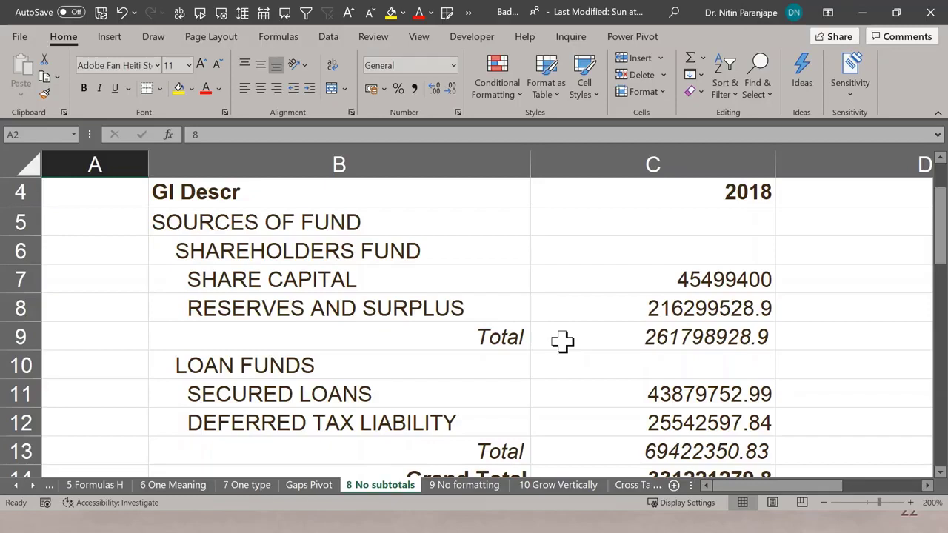
left_click_drag(440, 334, 755, 338)
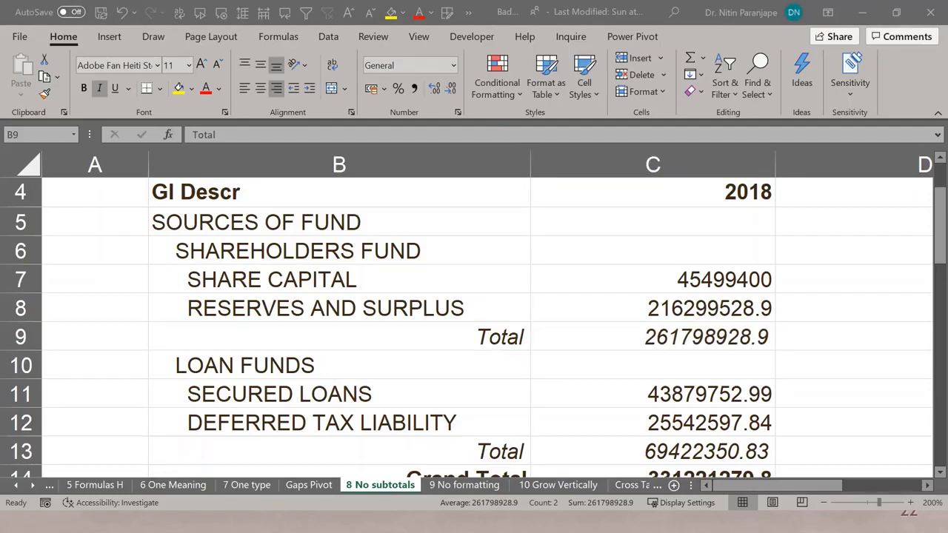
Step: Switch to the slide presentation and advance from the Good Data Checklist to the DEMO slide
key("alt+Tab")
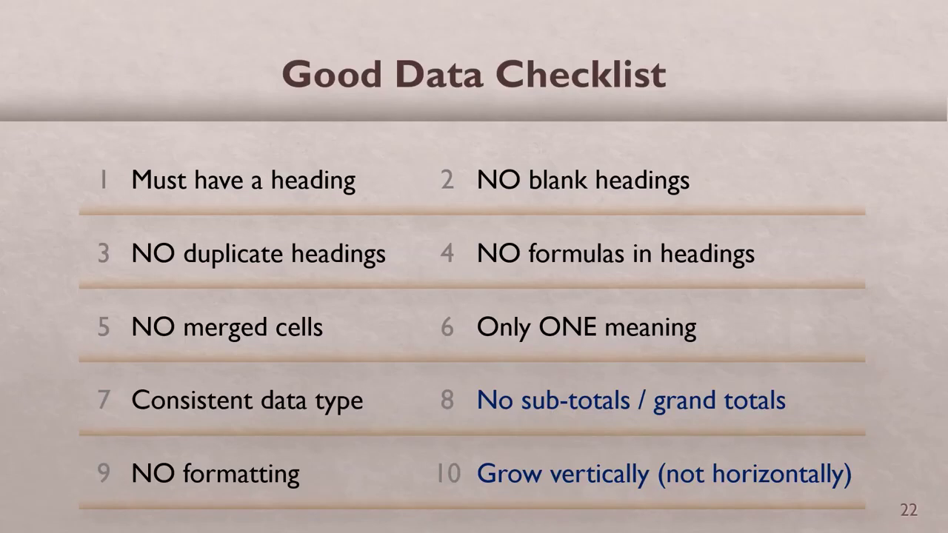
key("Right")
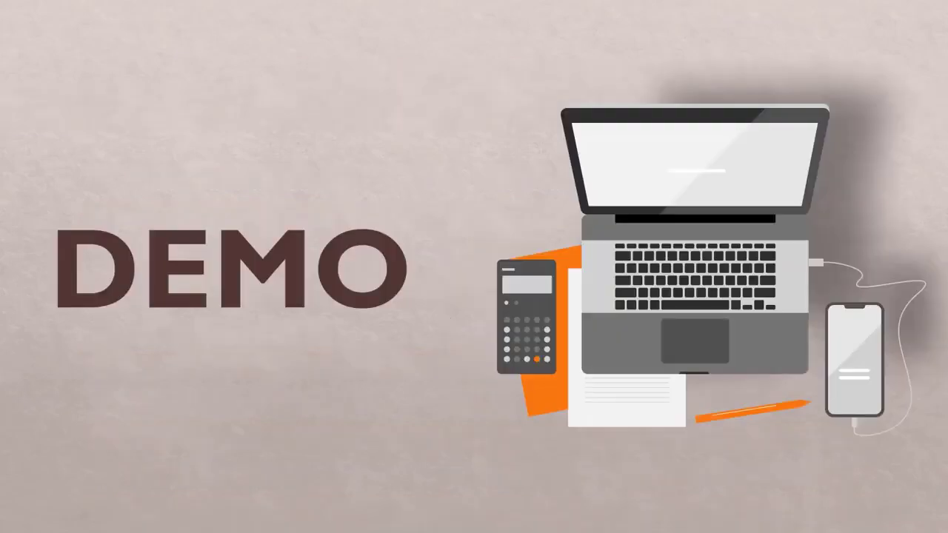
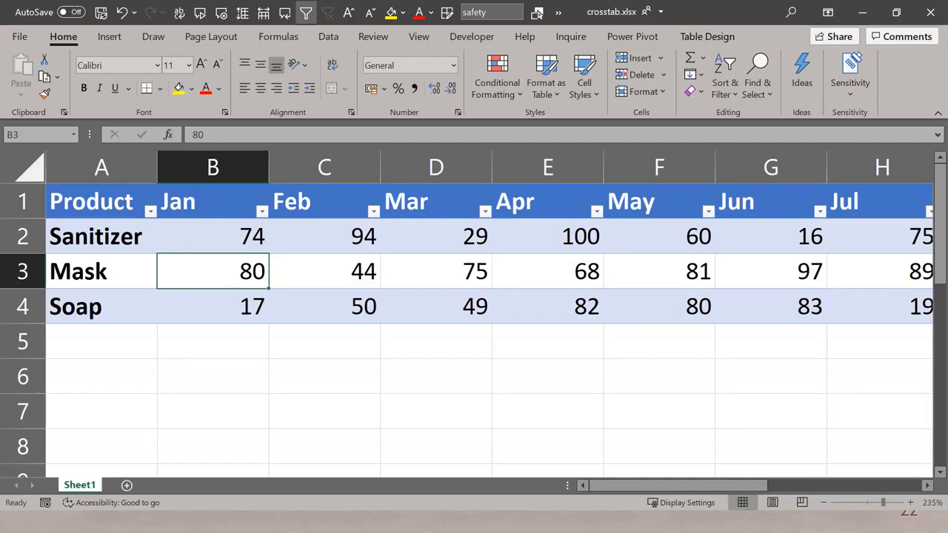
left_click(333, 36)
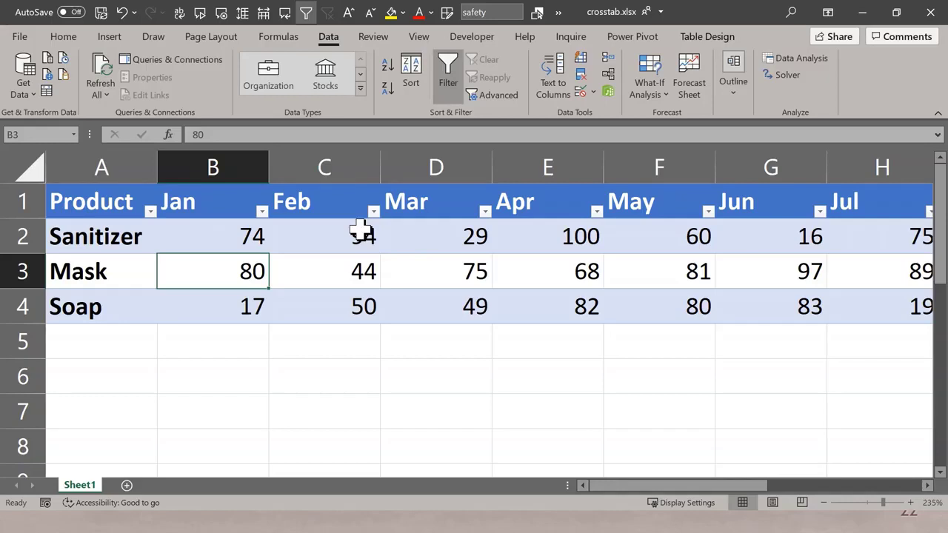
left_click(30, 92)
mouse_move(118, 127)
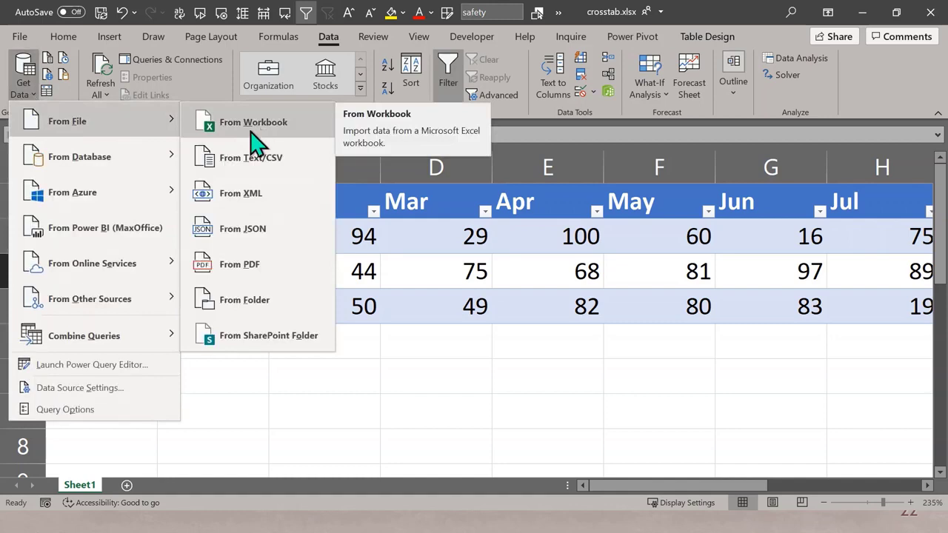
left_click(434, 239)
left_click(434, 240)
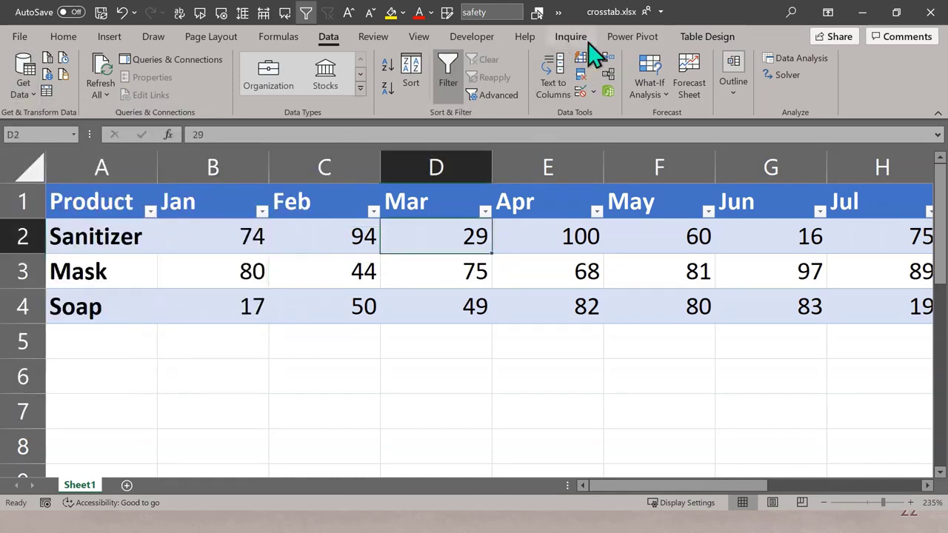
Step: Check the table name assigned to the monthly product table in crosstab.xlsx
left_click(685, 36)
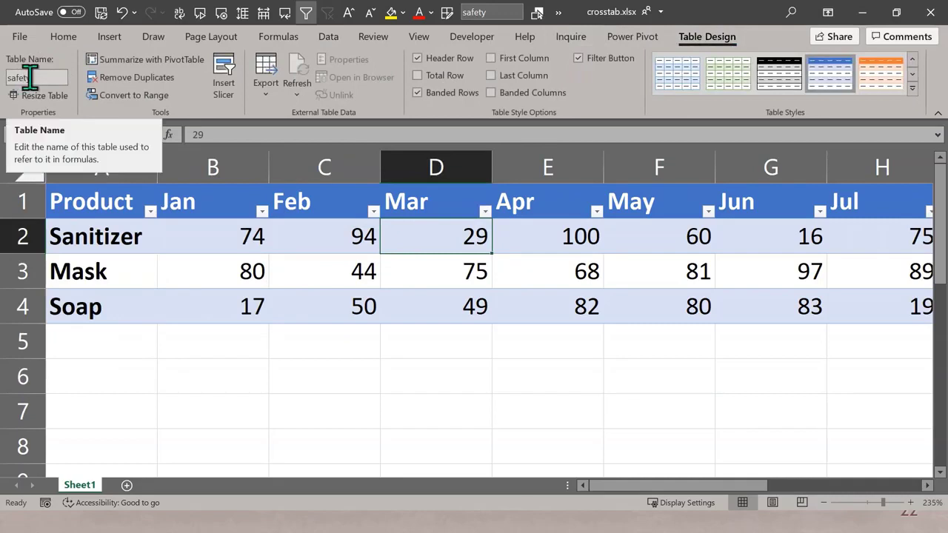
left_click(243, 366)
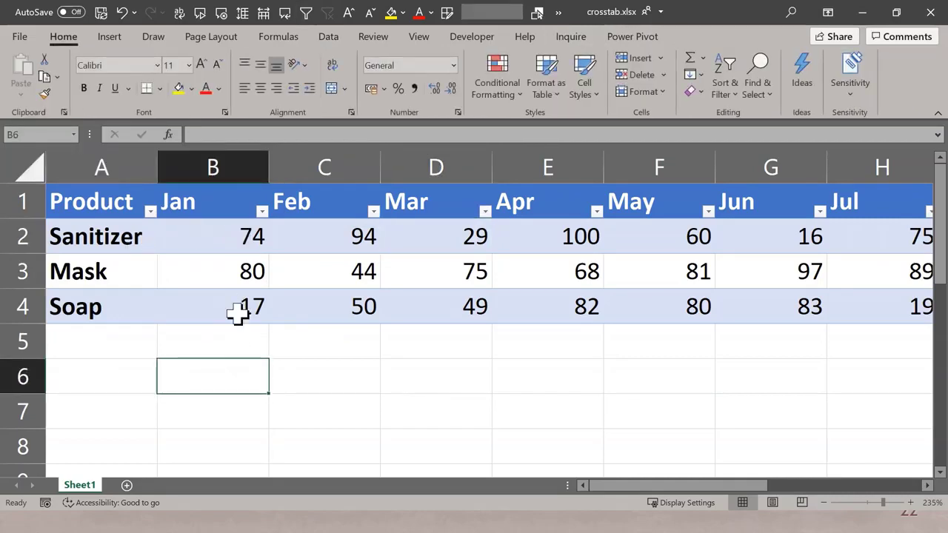
left_click(214, 300)
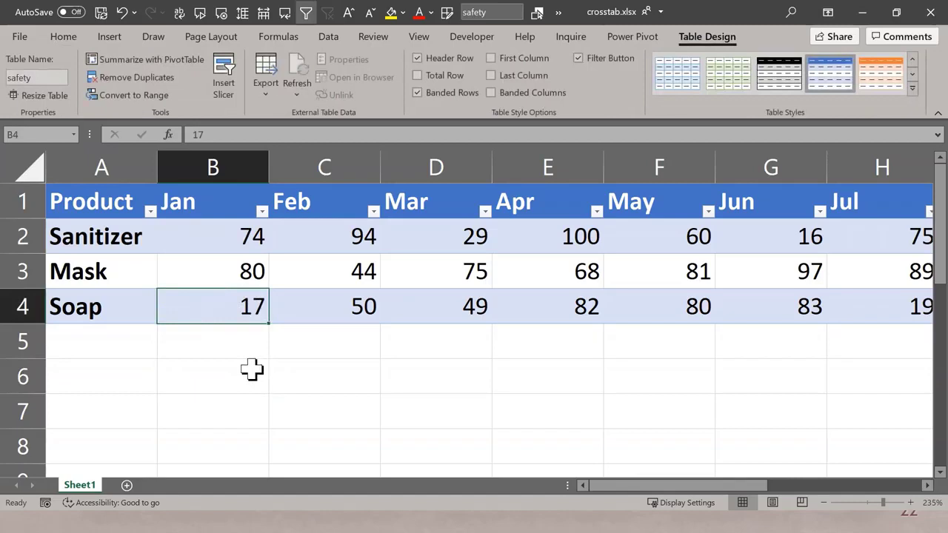
Step: Create a new blank workbook, and close crosstab.xlsx with its changes saved
key("ctrl+n")
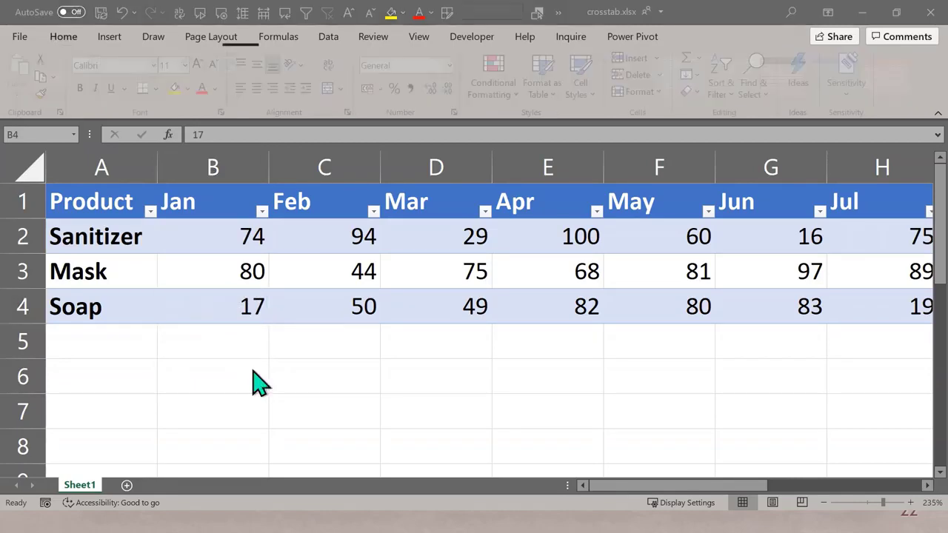
key("alt+w")
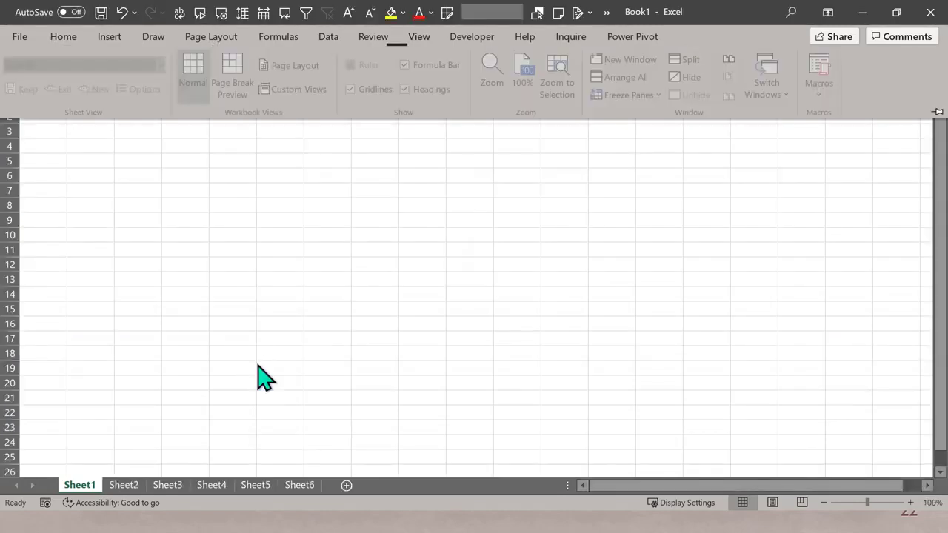
key("w")
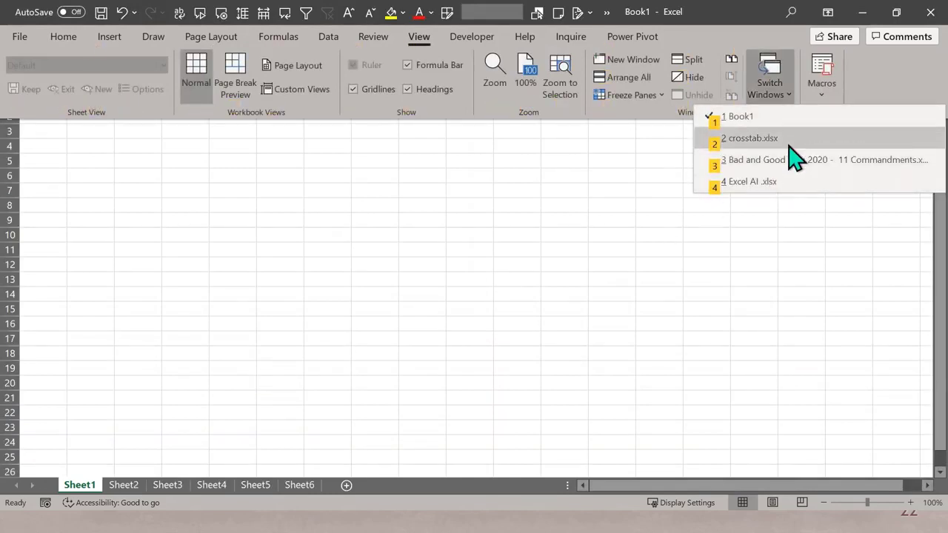
left_click(789, 141)
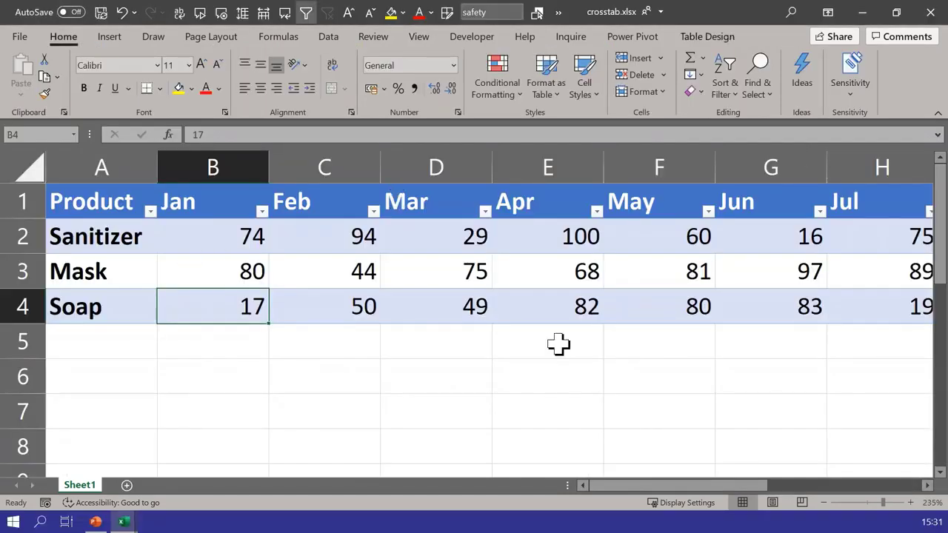
key("alt+f")
key("c")
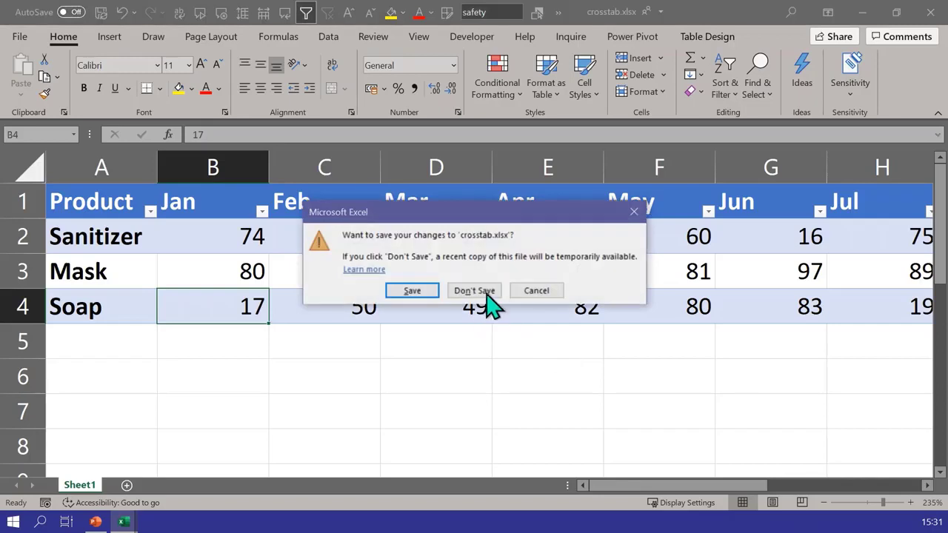
left_click(416, 292)
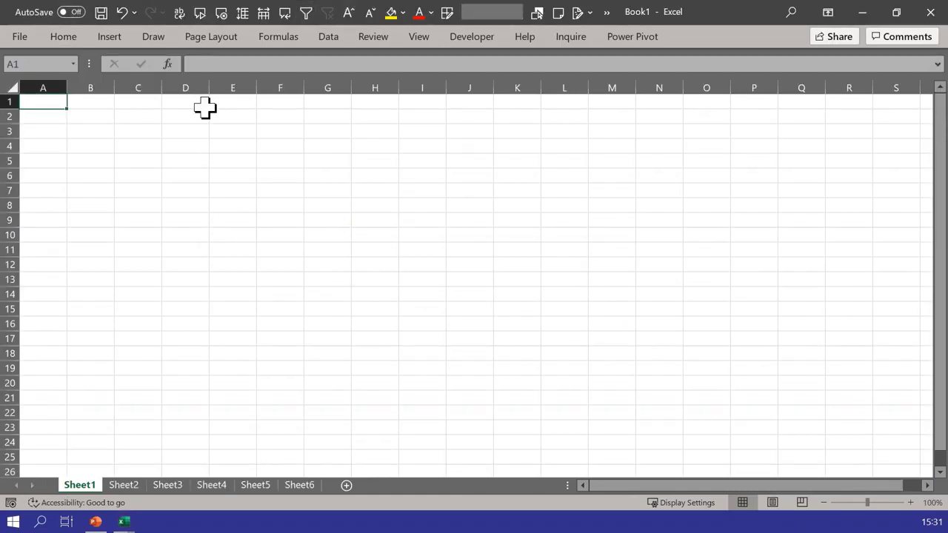
Step: Start a Get Data import from an Excel workbook, choosing crosstab.xlsx in the xlpbisamples folder
left_click(330, 38)
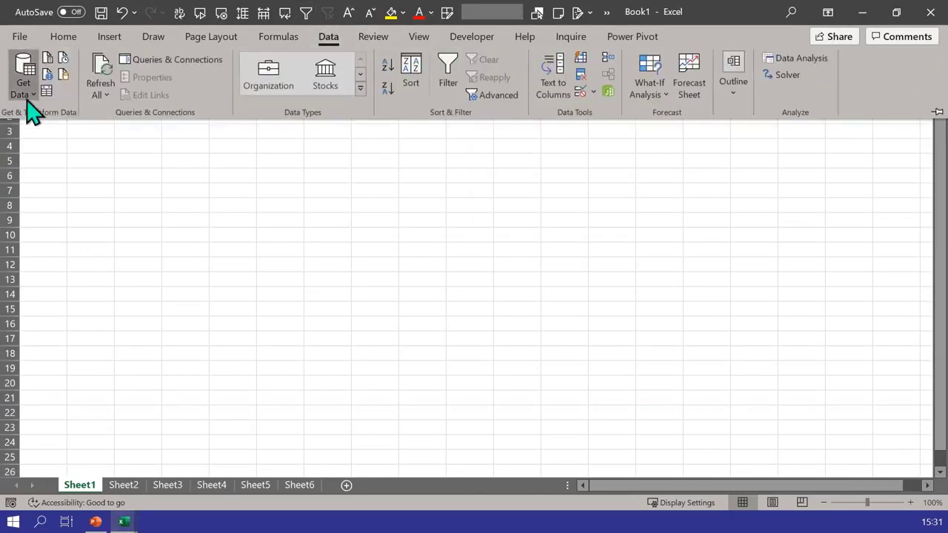
left_click(25, 87)
mouse_move(126, 124)
left_click(206, 125)
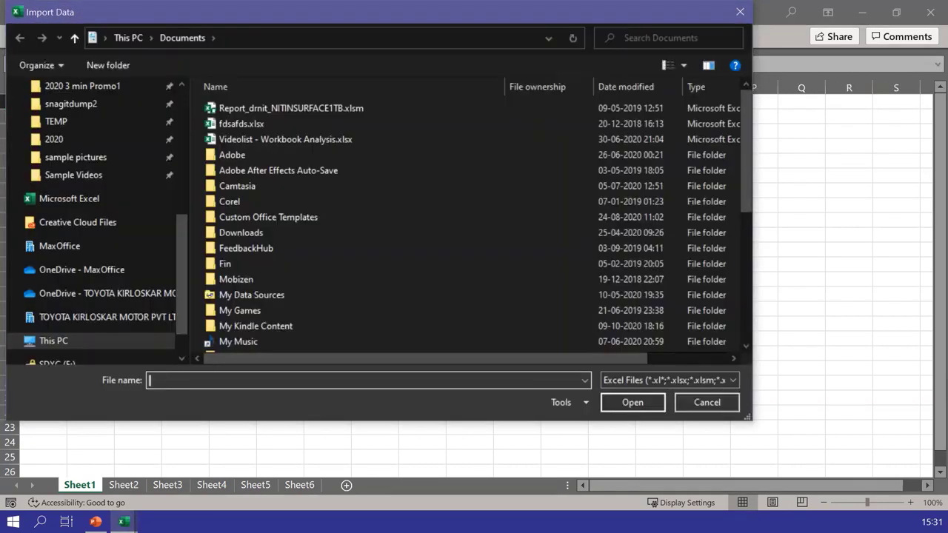
scroll(111, 146, "up", 2)
scroll(112, 146, "up", 1)
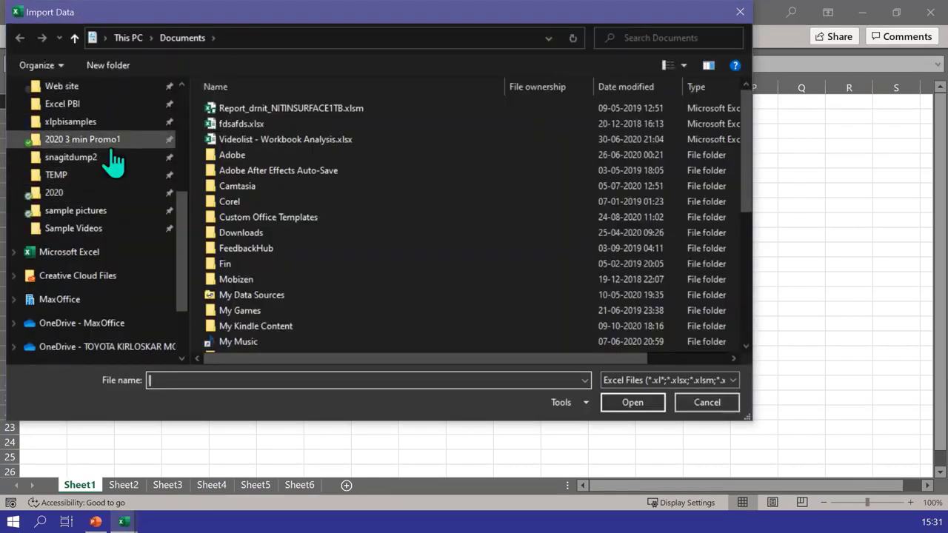
left_click(104, 126)
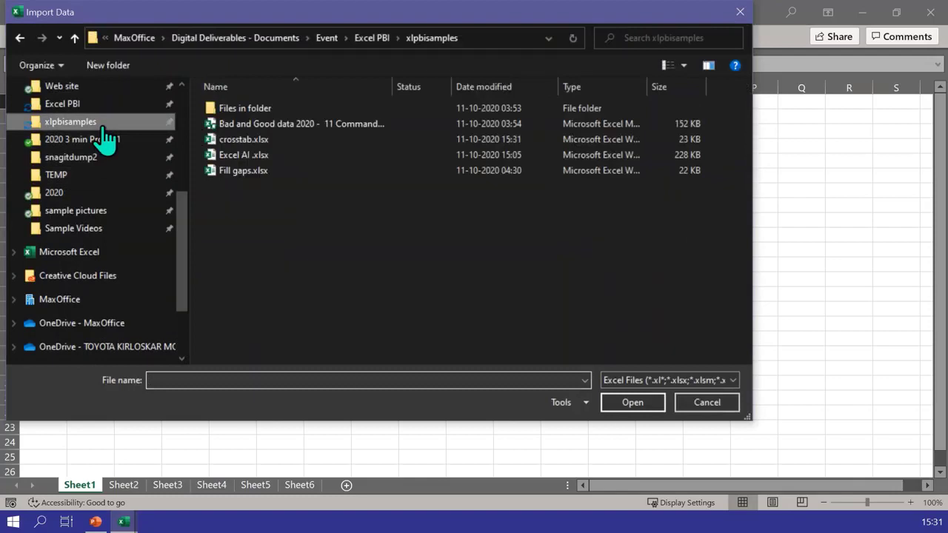
double_click(268, 140)
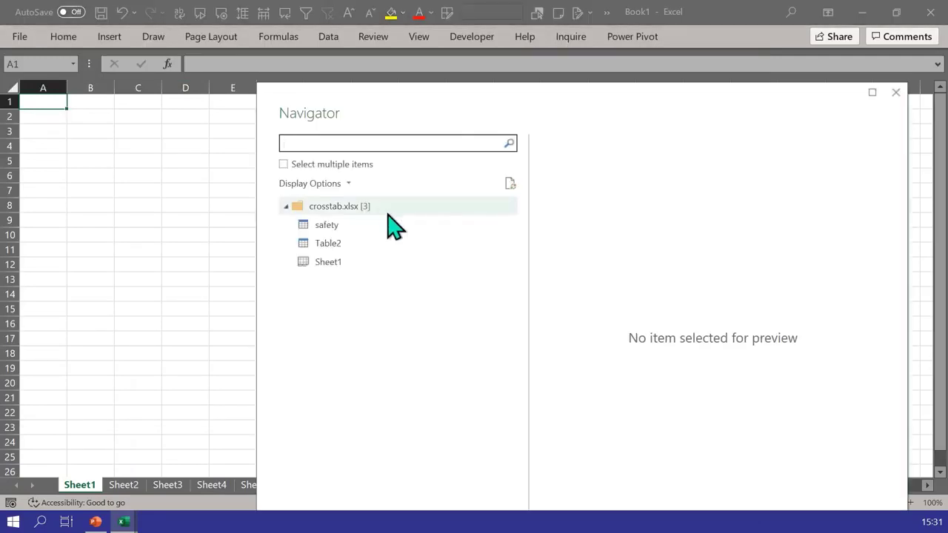
Step: Preview the contents of Sheet1 from crosstab.xlsx in the Navigator
left_click_drag(373, 264, 376, 241)
left_click_drag(402, 95, 349, 37)
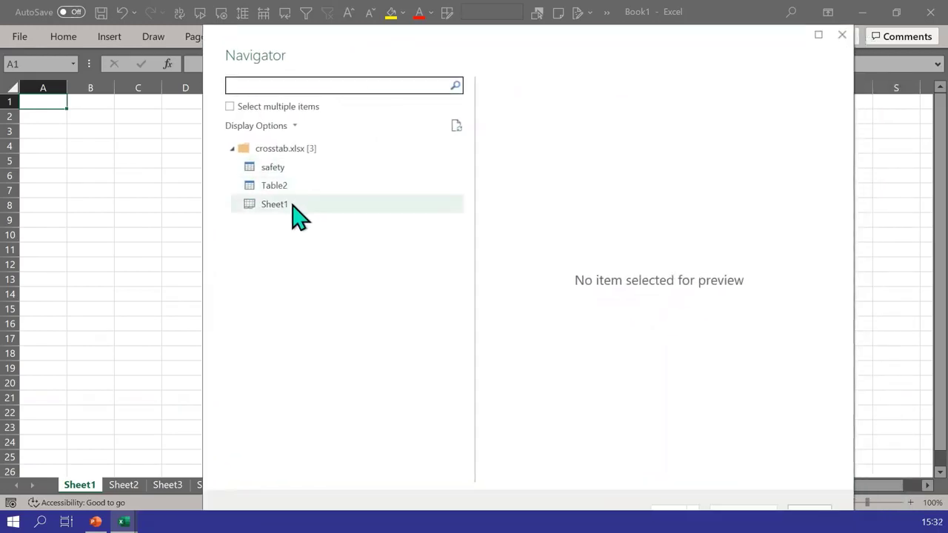
left_click_drag(291, 203, 293, 206)
left_click_drag(293, 206, 293, 205)
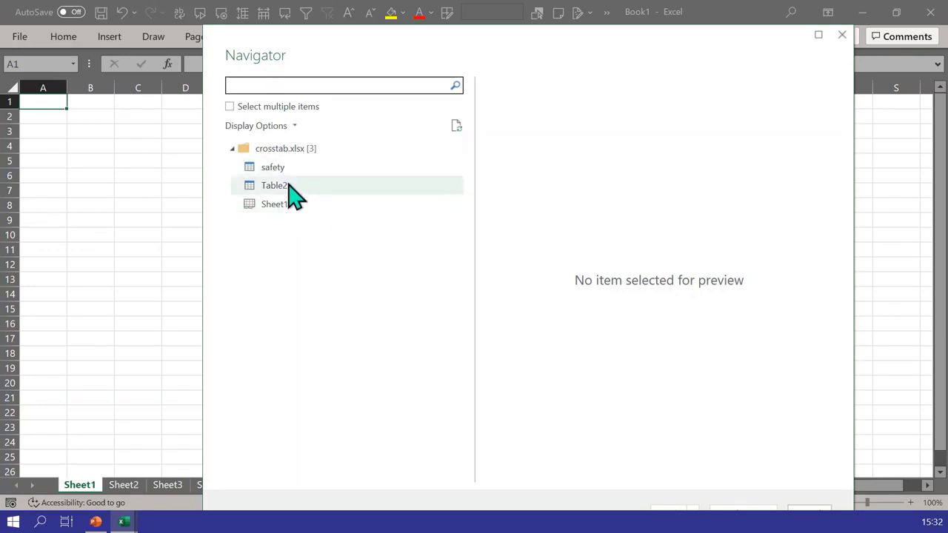
left_click(280, 207)
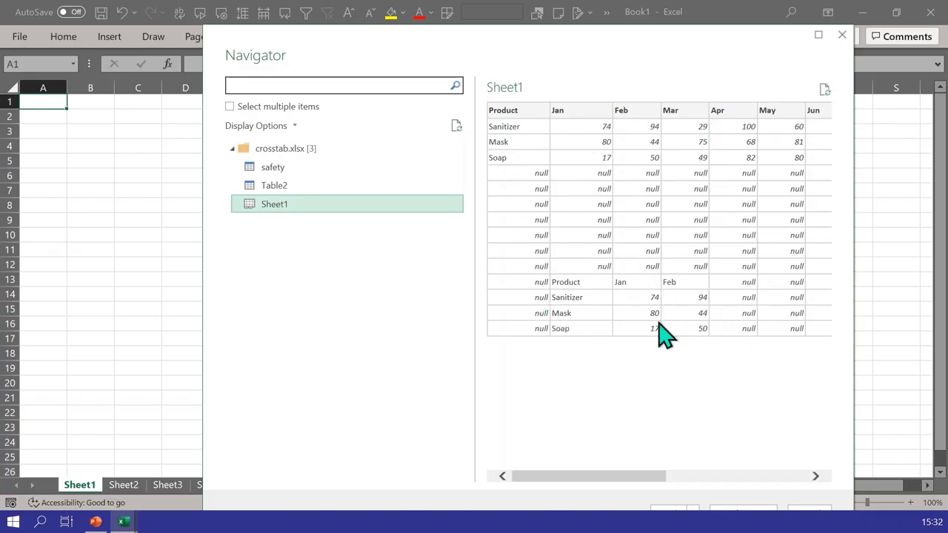
Step: Select the safety table as the import source and open it in Power Query Editor for transformation
left_click(285, 175)
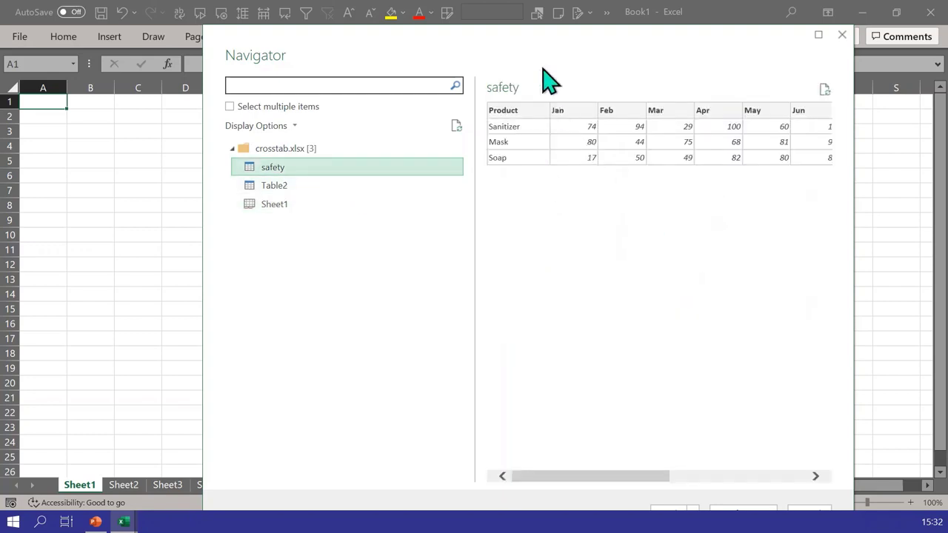
left_click_drag(533, 25, 523, 118)
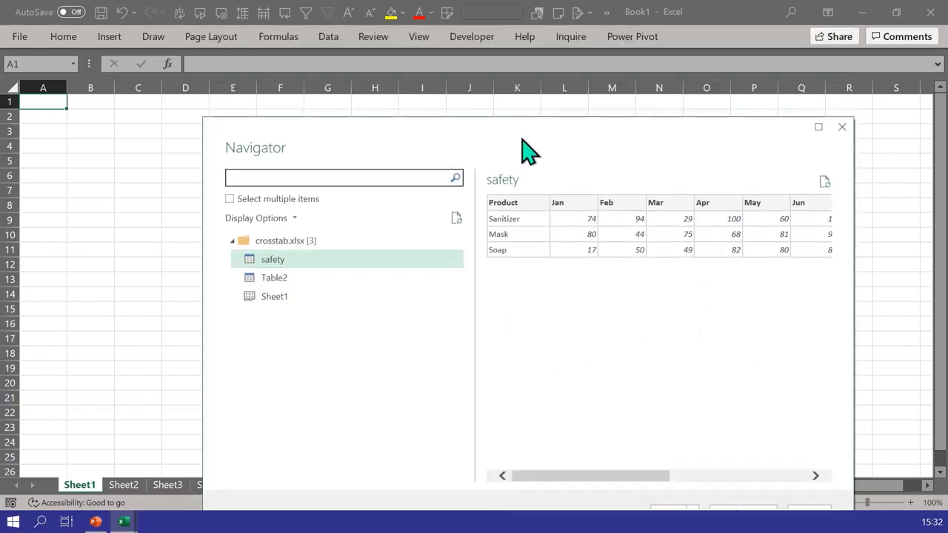
left_click_drag(529, 151, 492, 130)
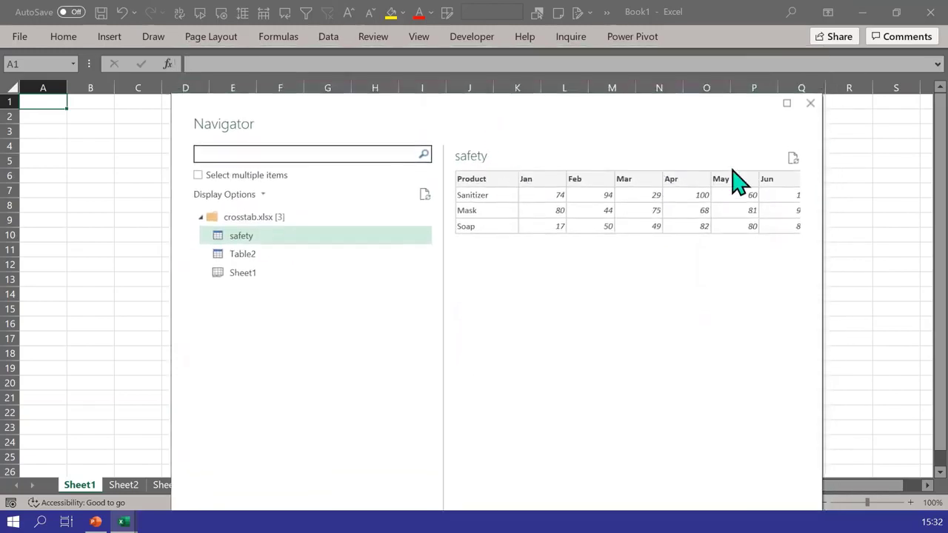
left_click_drag(821, 99, 618, 297)
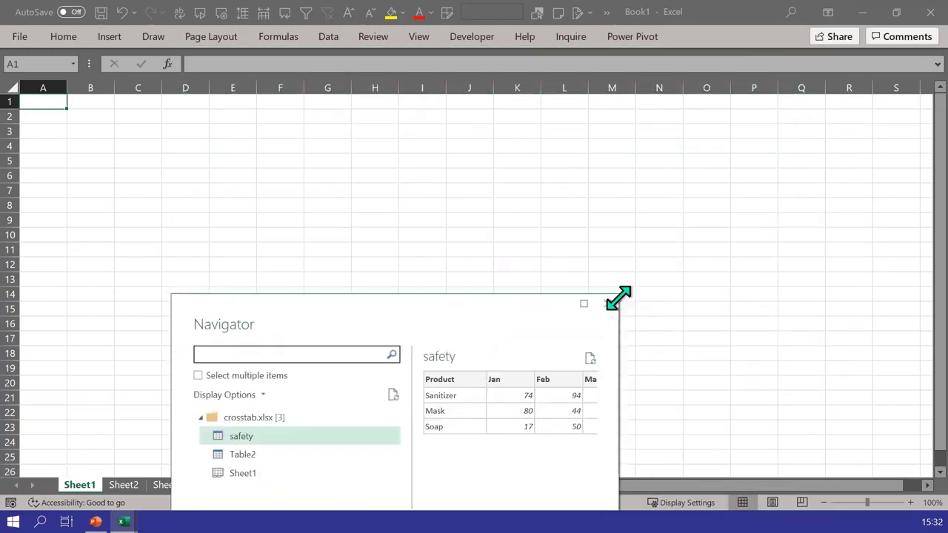
left_click_drag(533, 323, 485, 1)
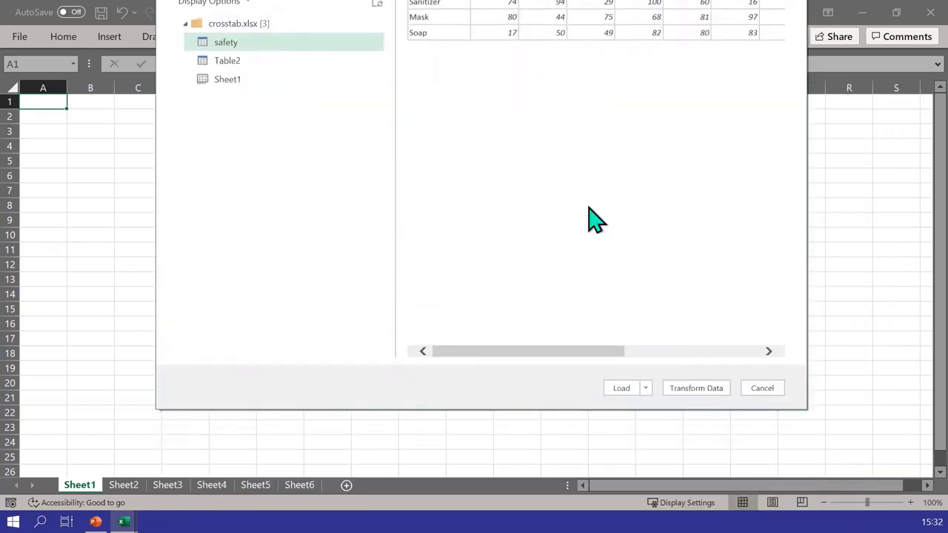
left_click_drag(641, 408, 645, 287)
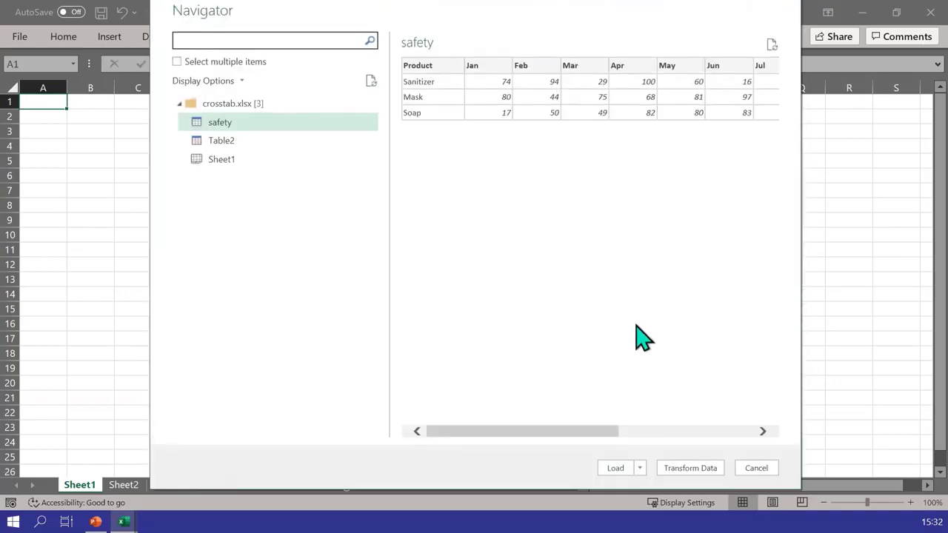
left_click(687, 469)
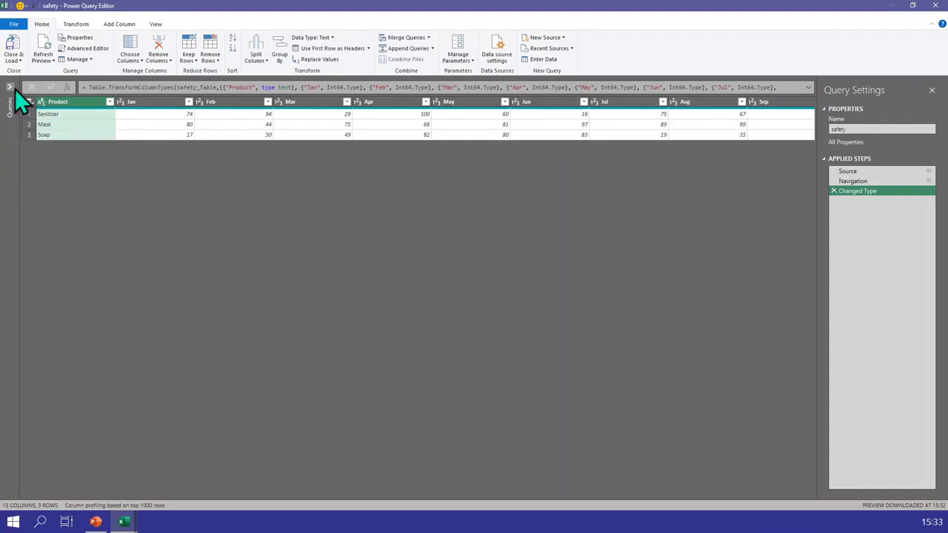
Step: Display the query preview in a monospaced font and unpivot all columns other than Product
left_click(156, 25)
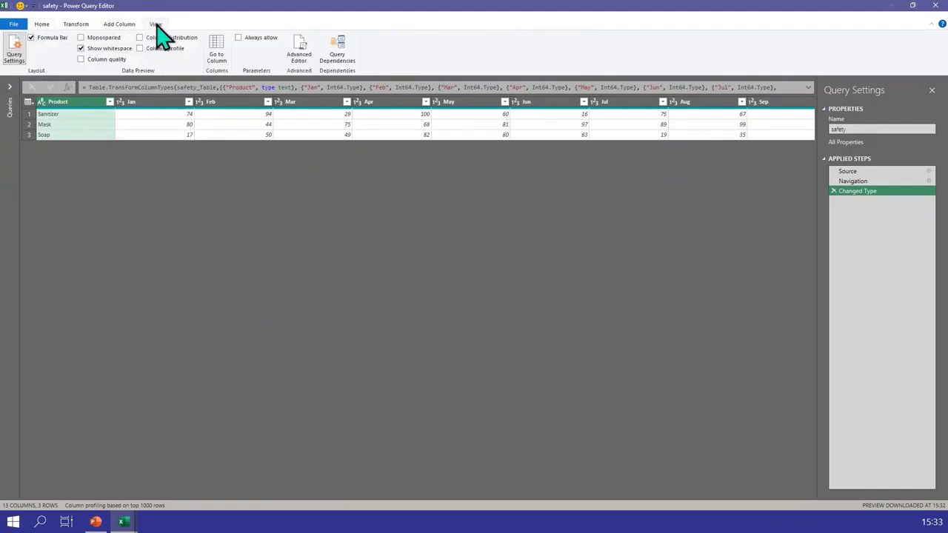
left_click(109, 41)
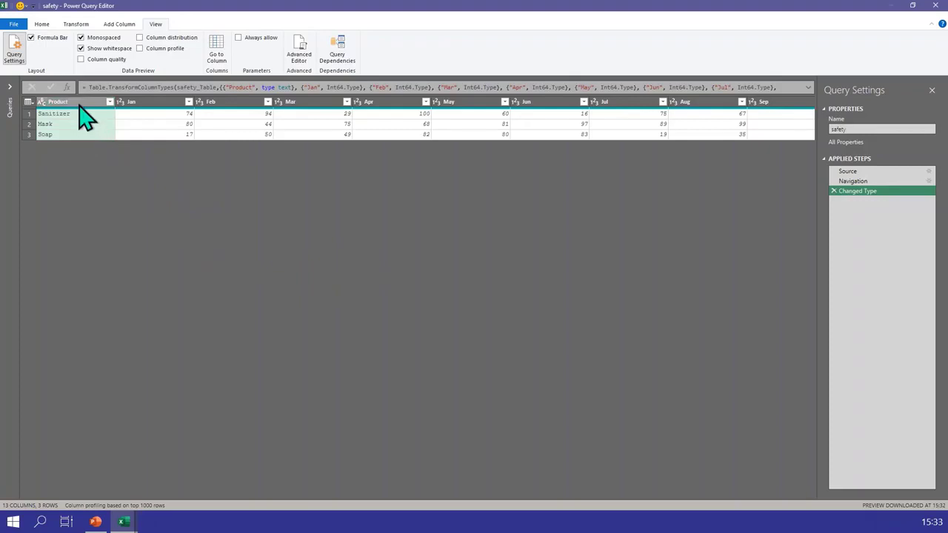
mouse_move(82, 111)
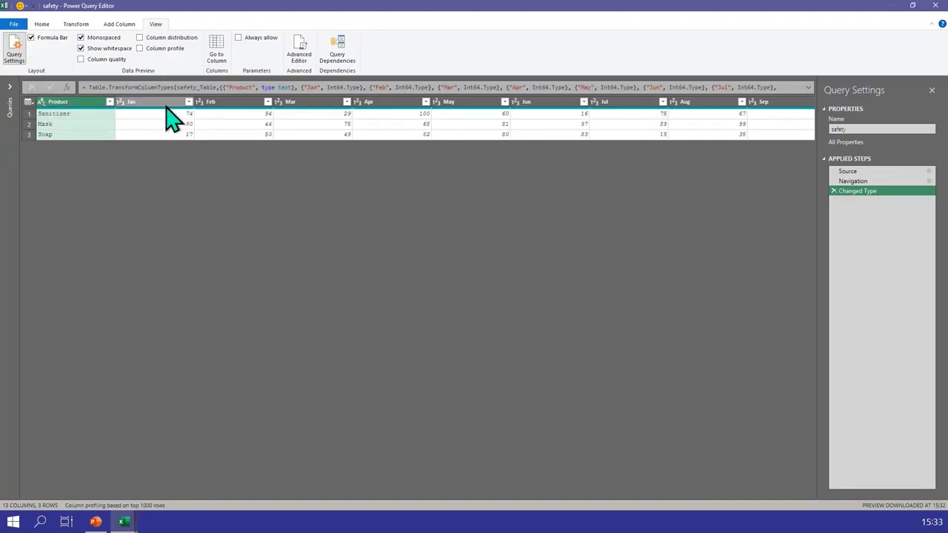
left_click(85, 105)
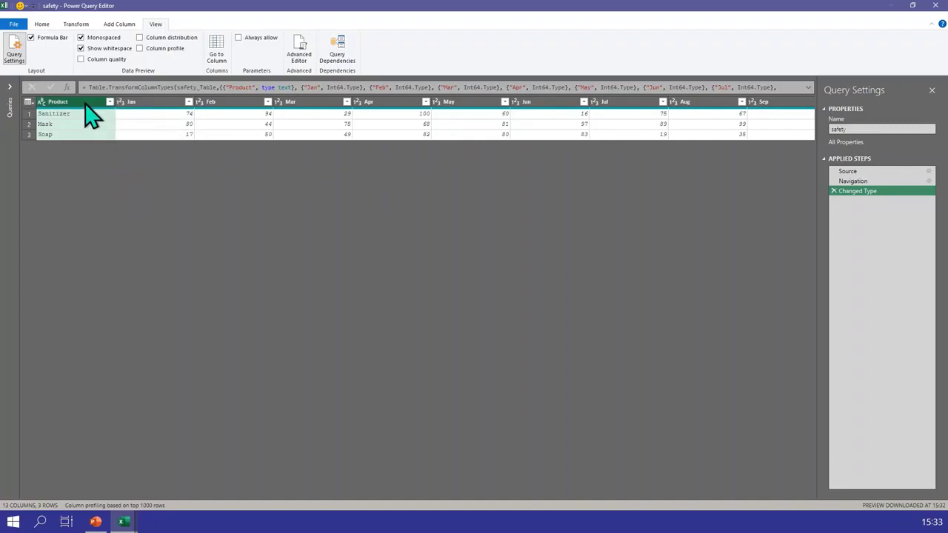
right_click(85, 105)
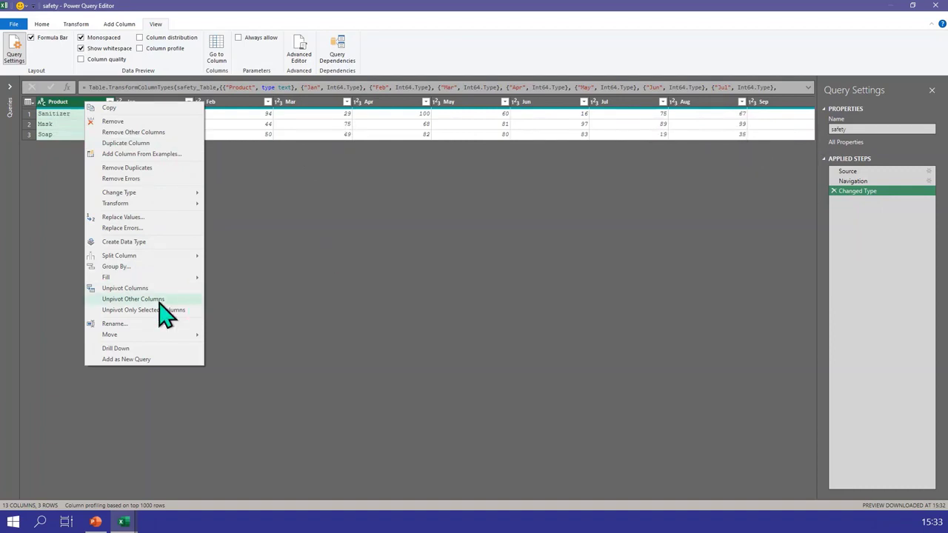
left_click(133, 299)
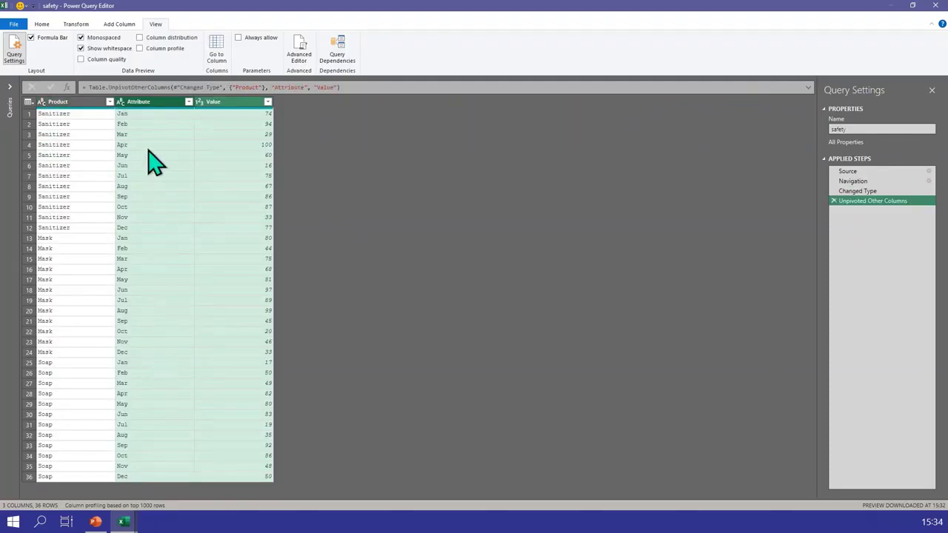
Step: Rename the Attribute column as Month and the Value column as Qty
left_click(158, 103)
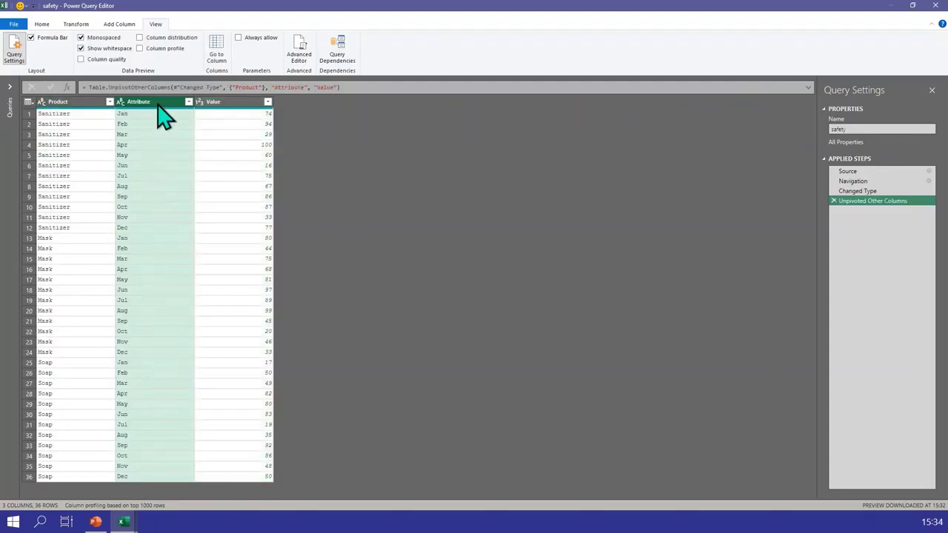
double_click(158, 103)
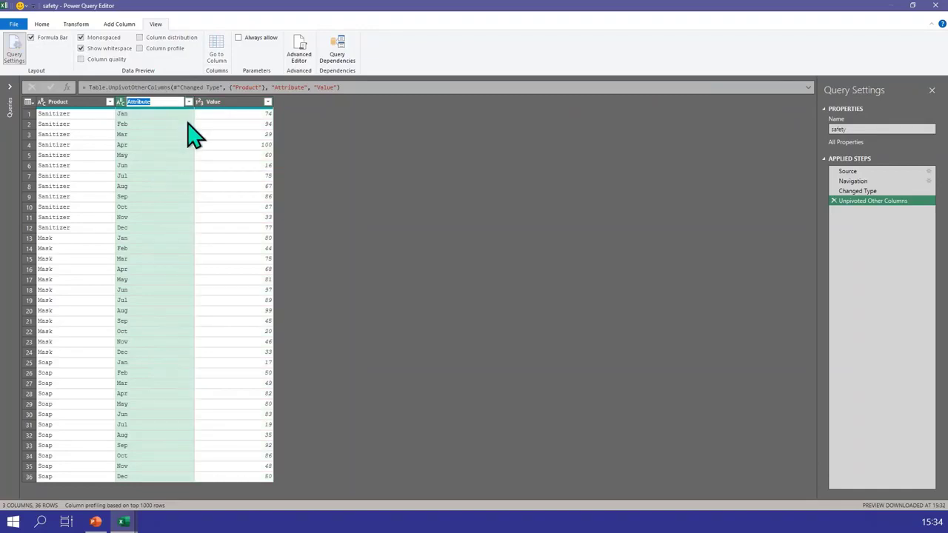
type("Month")
key("Return")
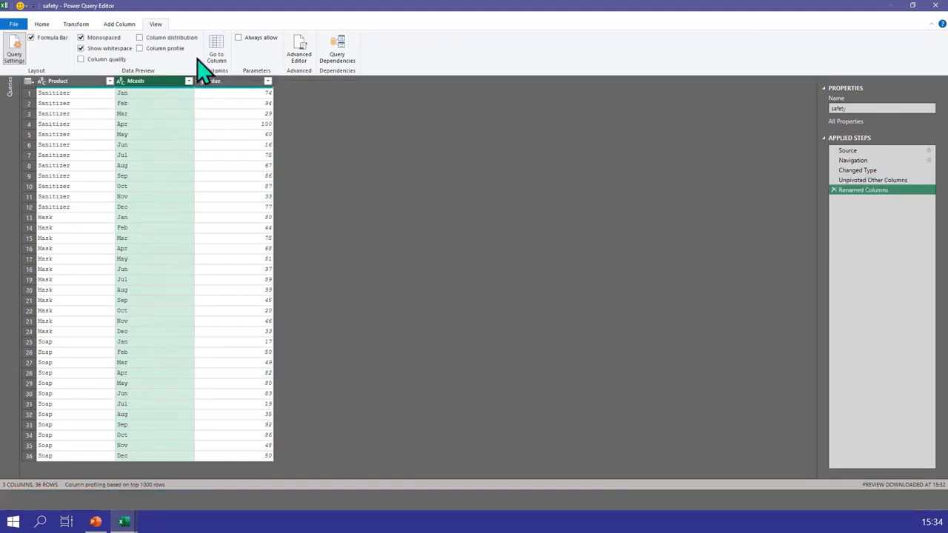
double_click(214, 80)
type("Qty")
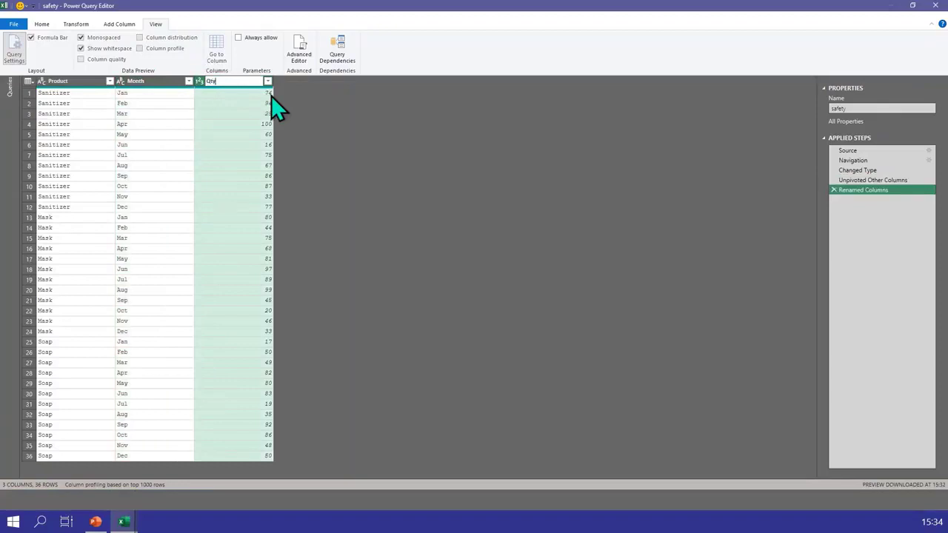
key("Return")
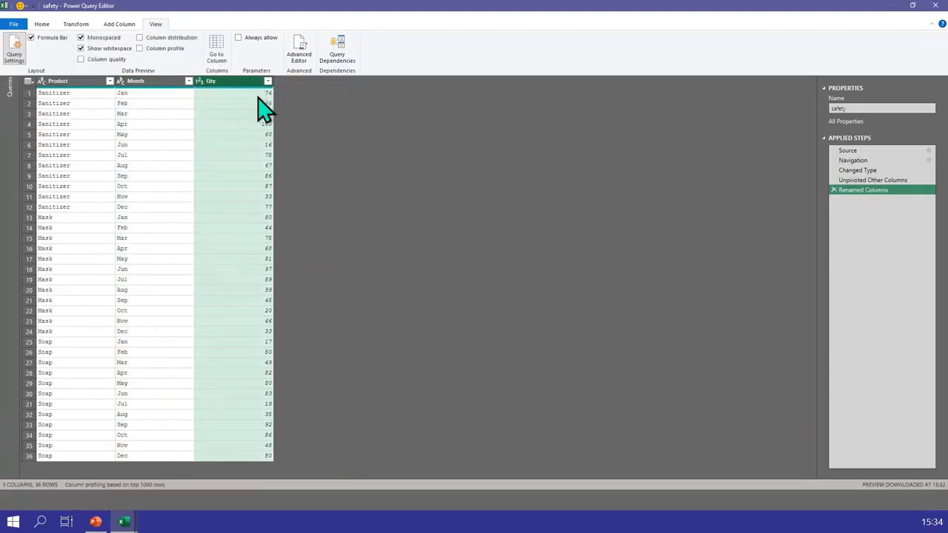
Step: Close the query editor and load the result as a table on a new worksheet, without adding it to the Data Model
left_click(41, 23)
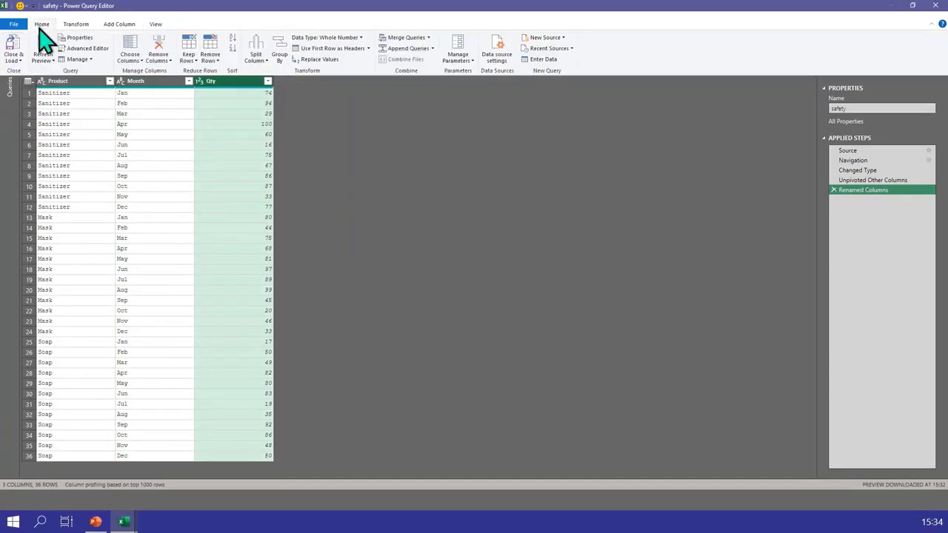
left_click(13, 61)
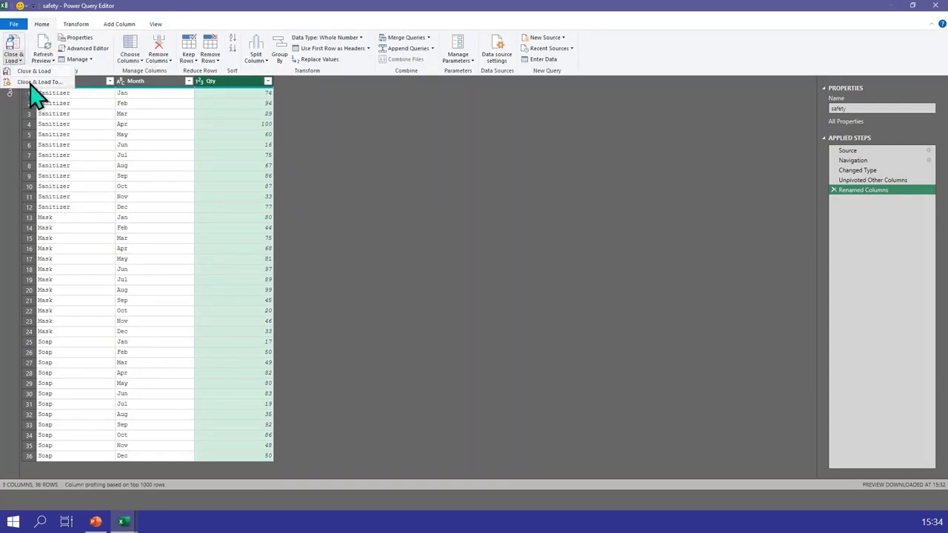
left_click(37, 82)
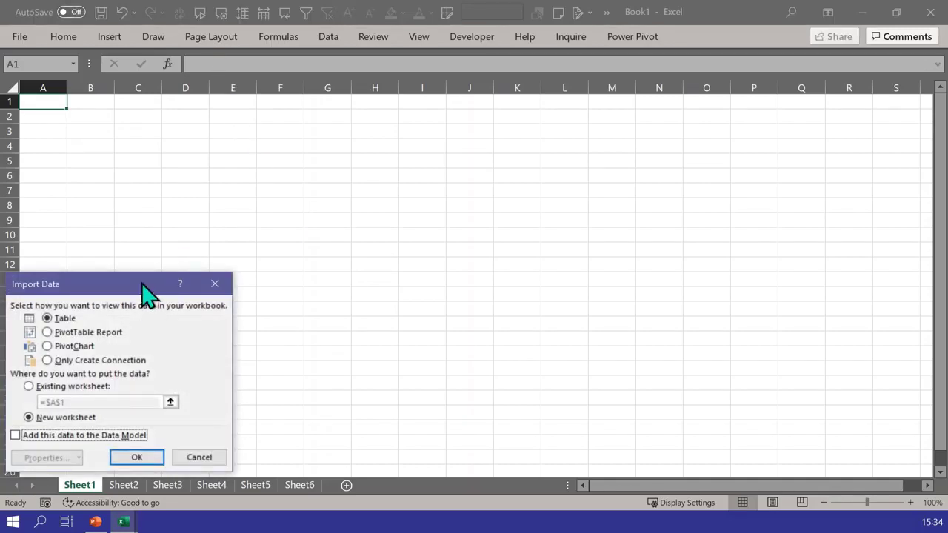
left_click_drag(142, 284, 418, 147)
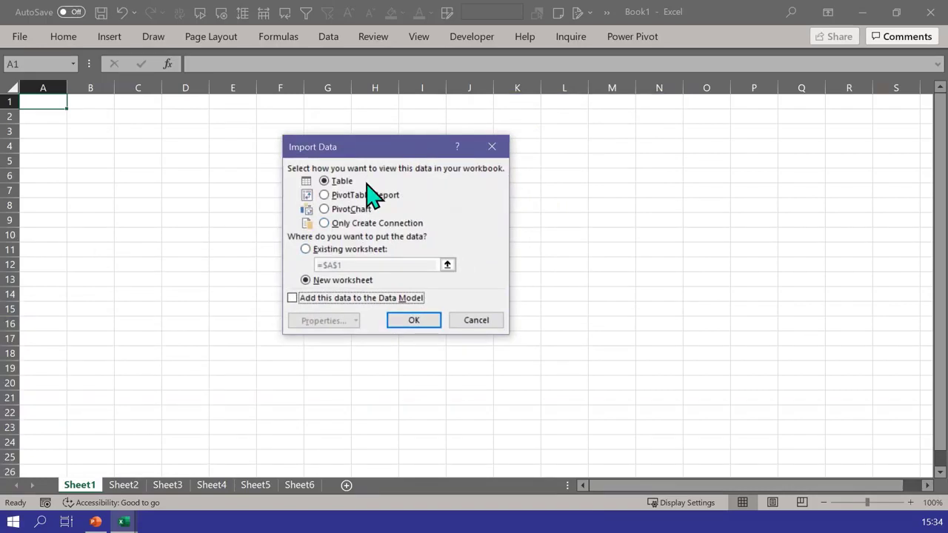
left_click(346, 225)
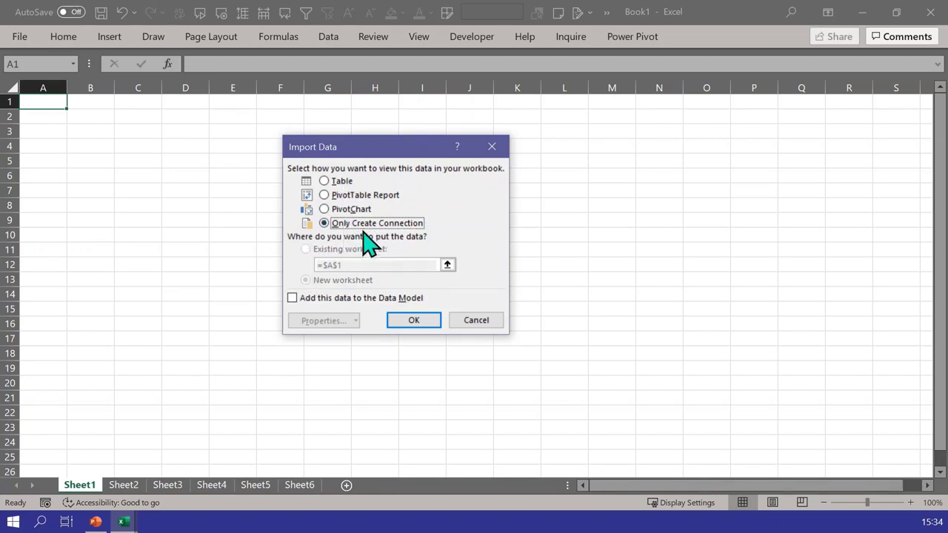
left_click(348, 300)
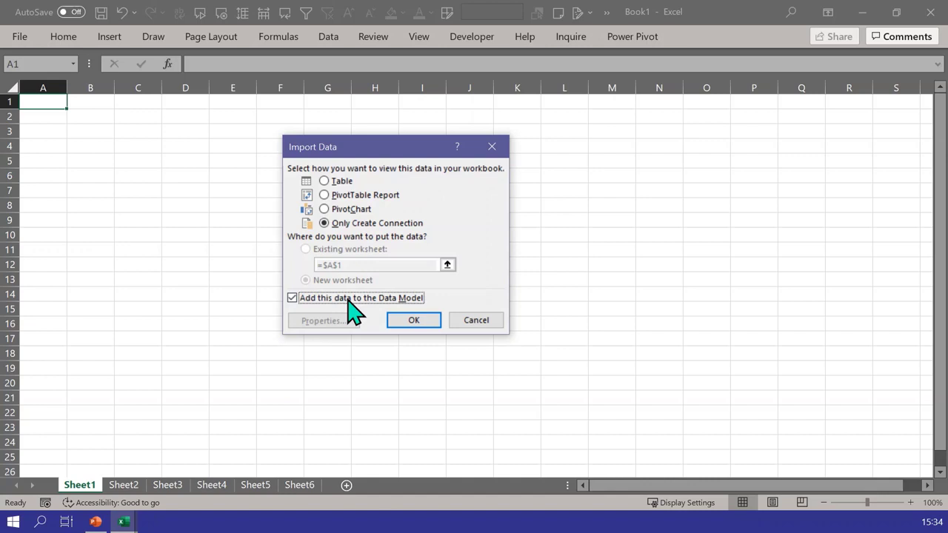
left_click(331, 182)
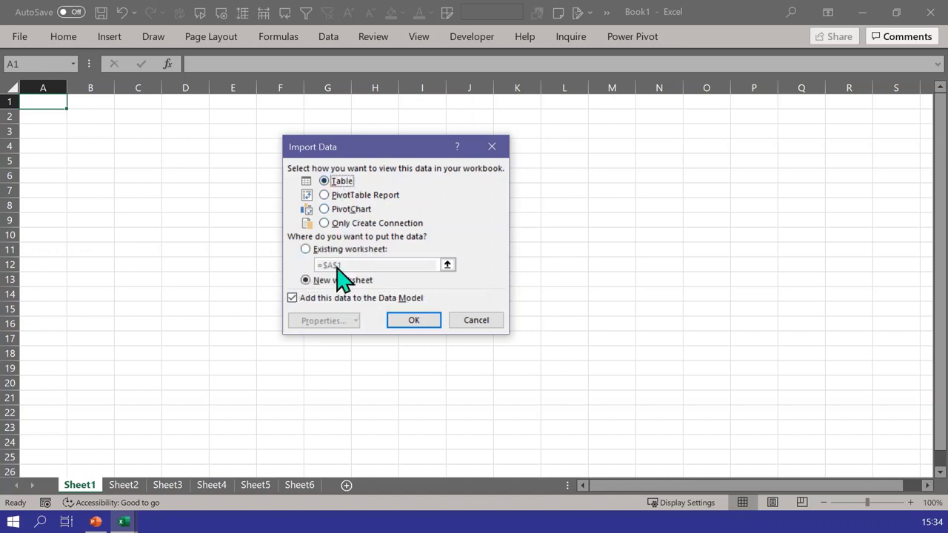
left_click(334, 298)
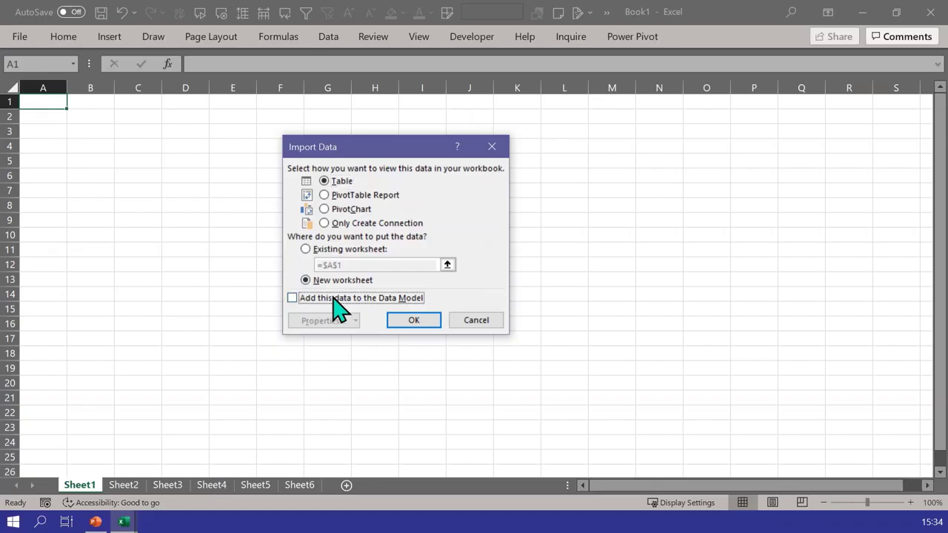
left_click(404, 326)
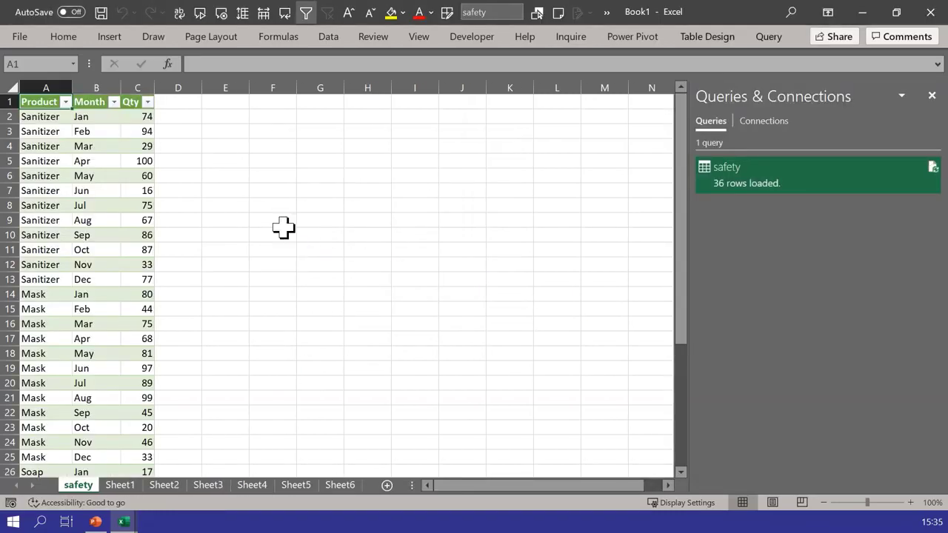
Step: Open the source workbook crosstab.xlsx from the recommended files
left_click(65, 220)
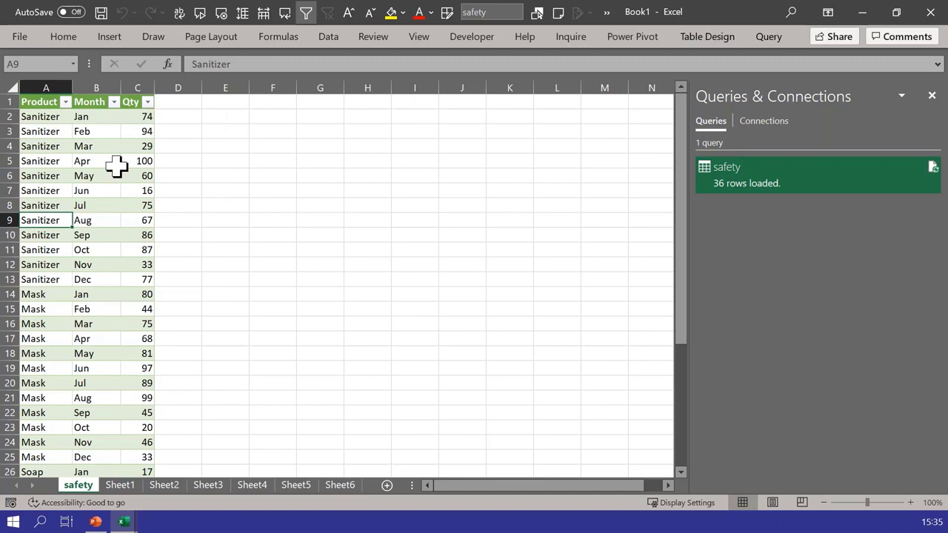
left_click(26, 38)
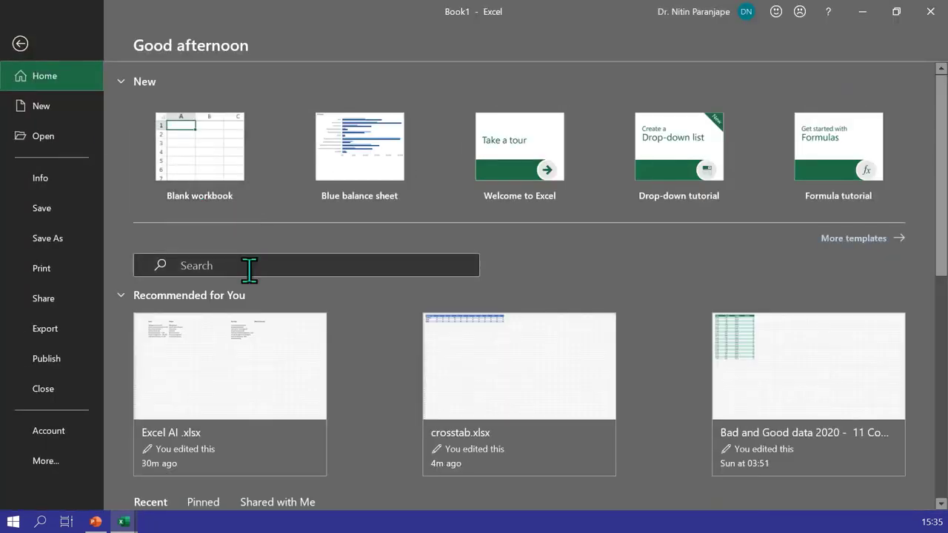
left_click(478, 411)
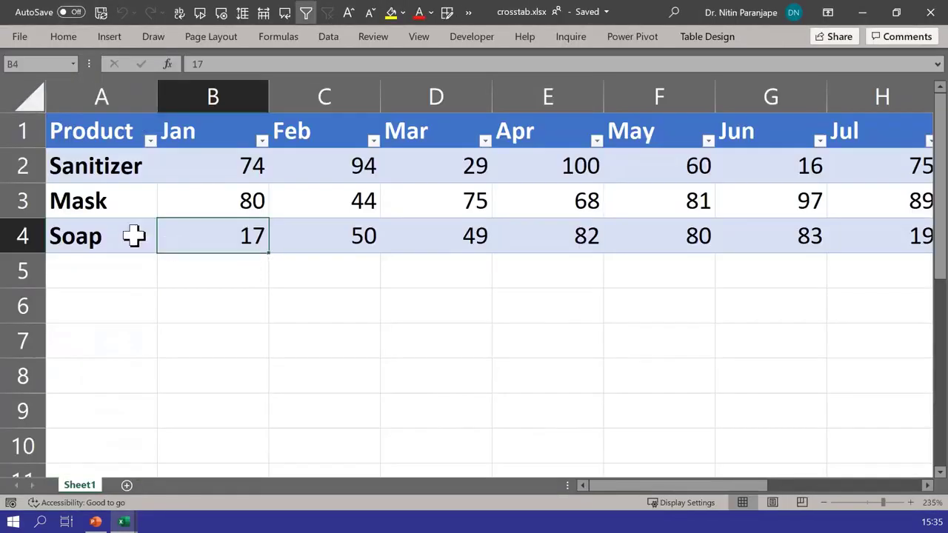
Step: Add a Demo product row below Soap with 10 for every month from Jan to Dec and save the workbook
left_click(89, 271)
type("C")
key("BackSpace")
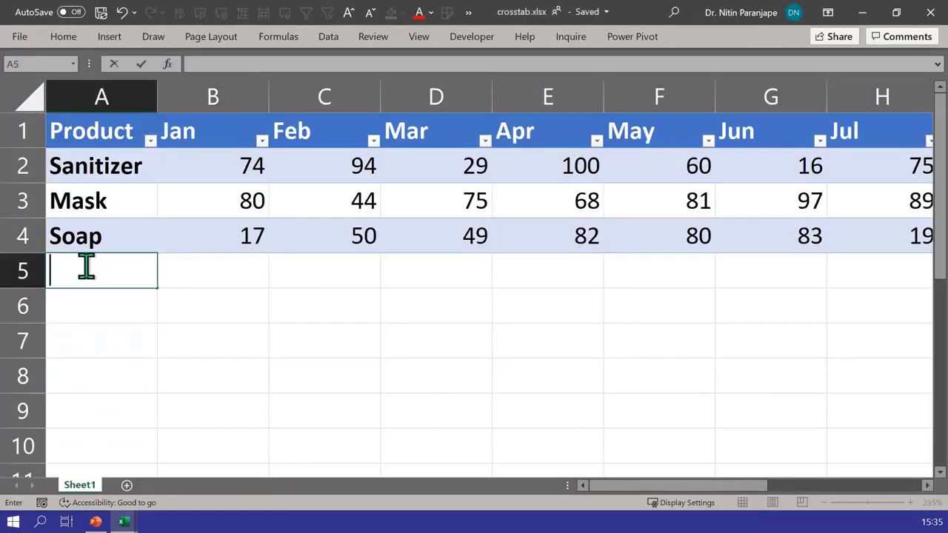
type("Demo")
key("Tab")
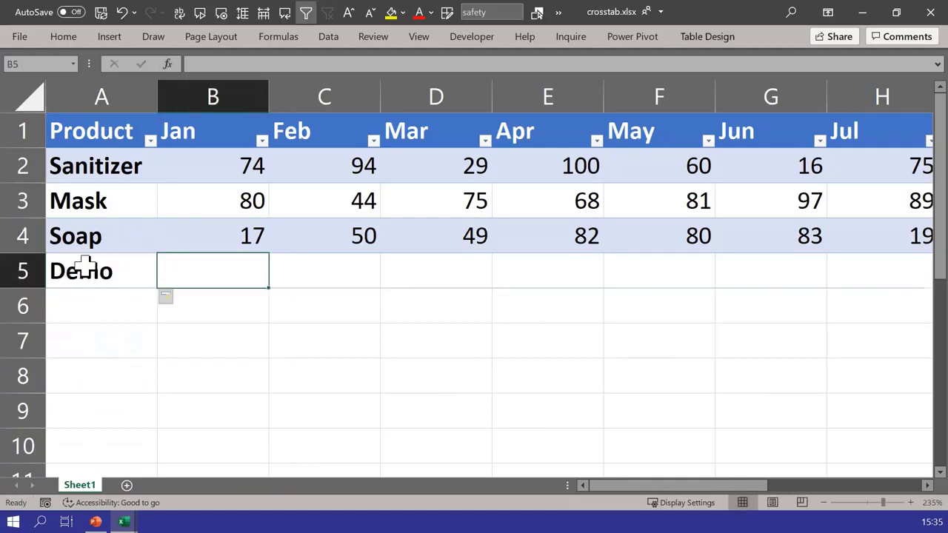
key("ctrl+shift+Right")
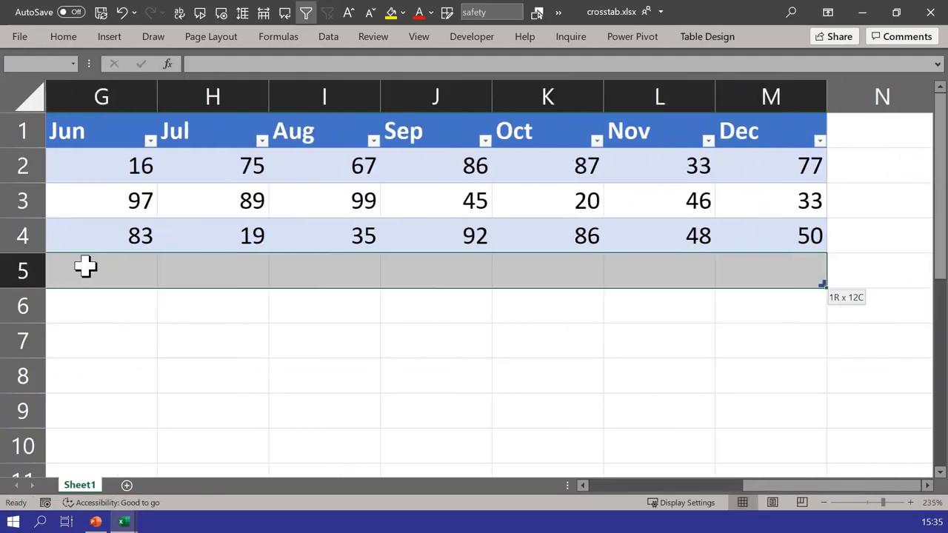
type("10")
key("ctrl+Return")
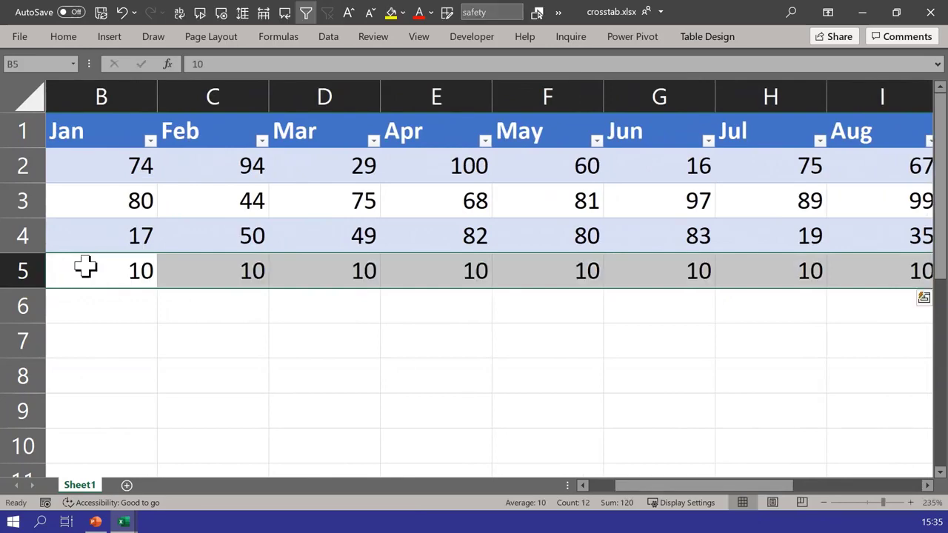
key("ctrl+s")
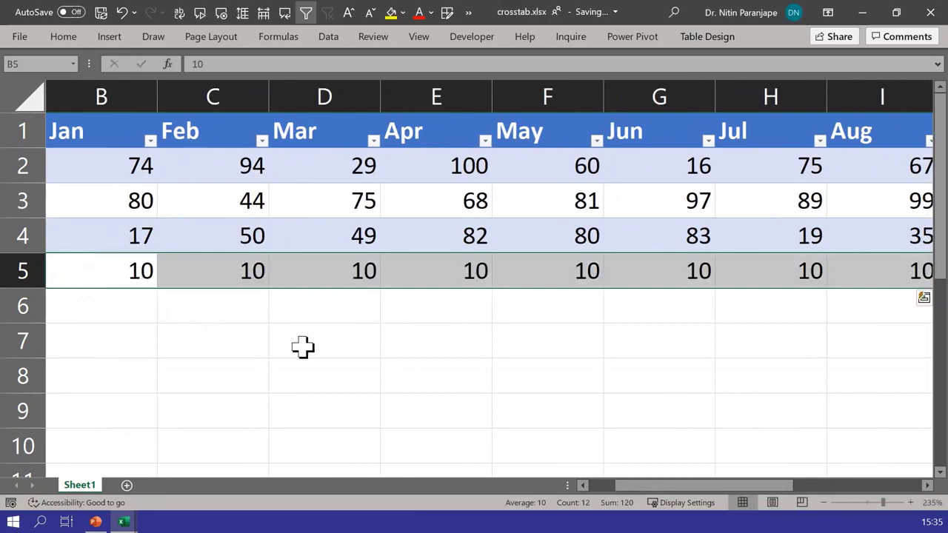
Step: Return to Book1 and refresh the unpivoted safety table from its source
key("alt+f")
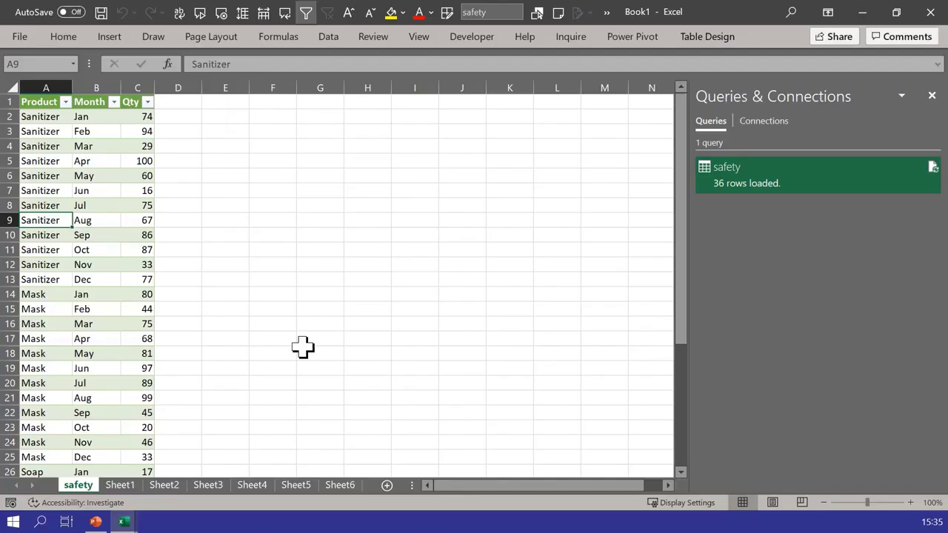
scroll(95, 311, "down", 3)
scroll(95, 311, "down", 5)
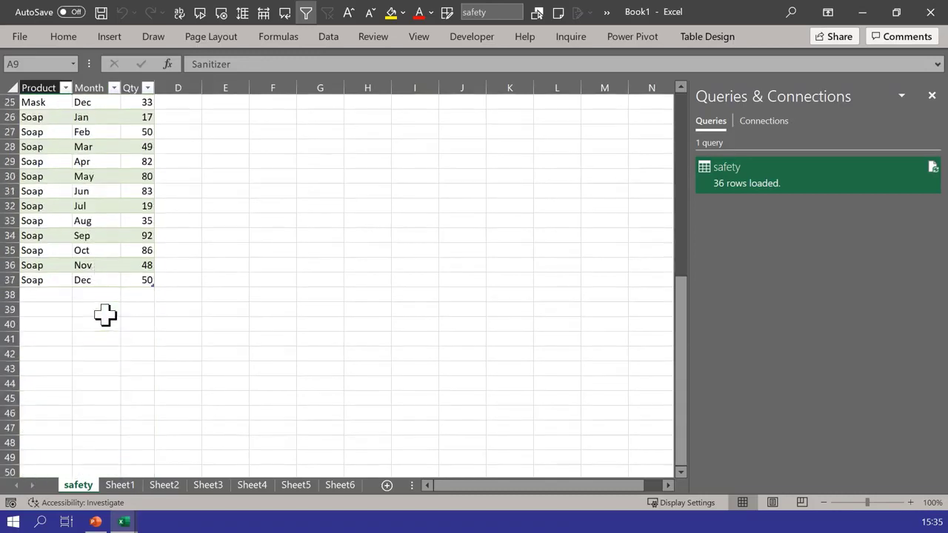
right_click(117, 207)
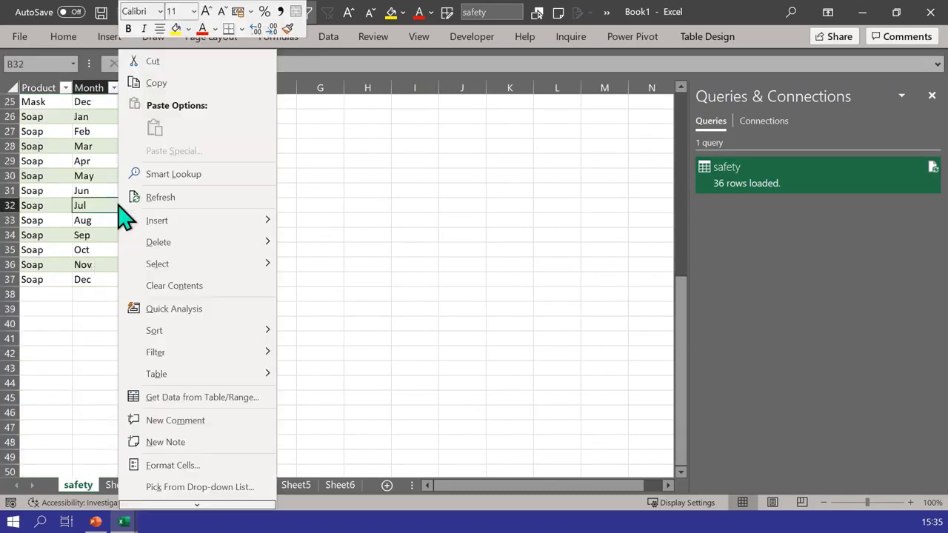
left_click(185, 200)
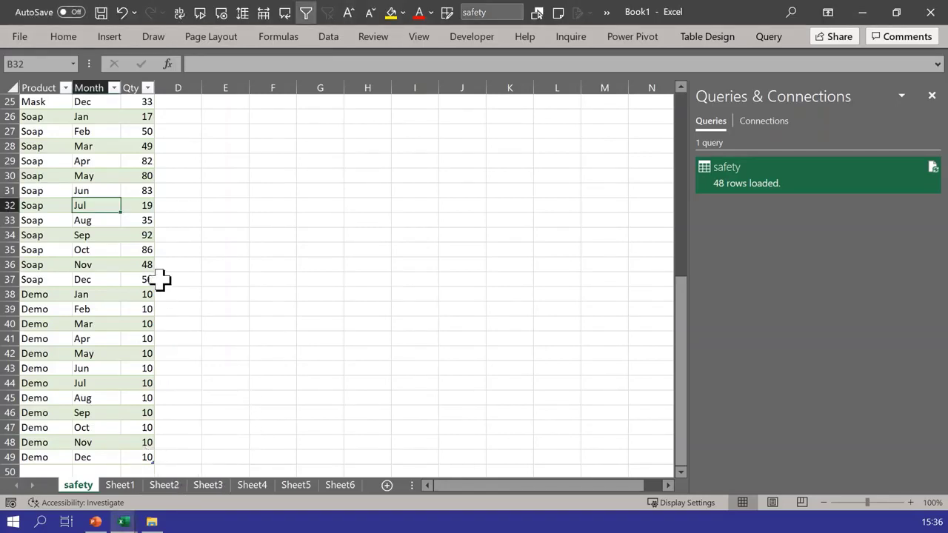
Step: Delete Sheet1 through Sheet6 together and add a new blank worksheet
left_click(135, 487)
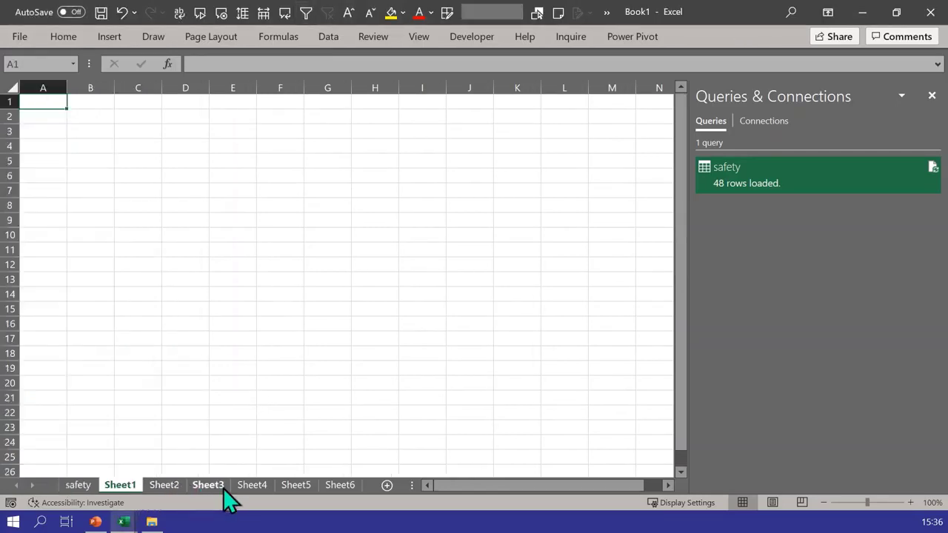
left_click(328, 486, "shift")
right_click(329, 486)
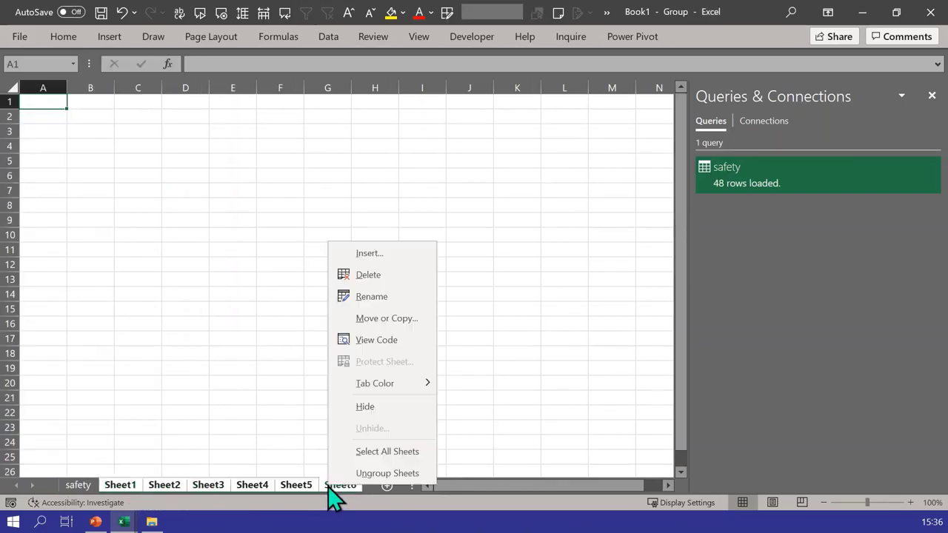
key("d")
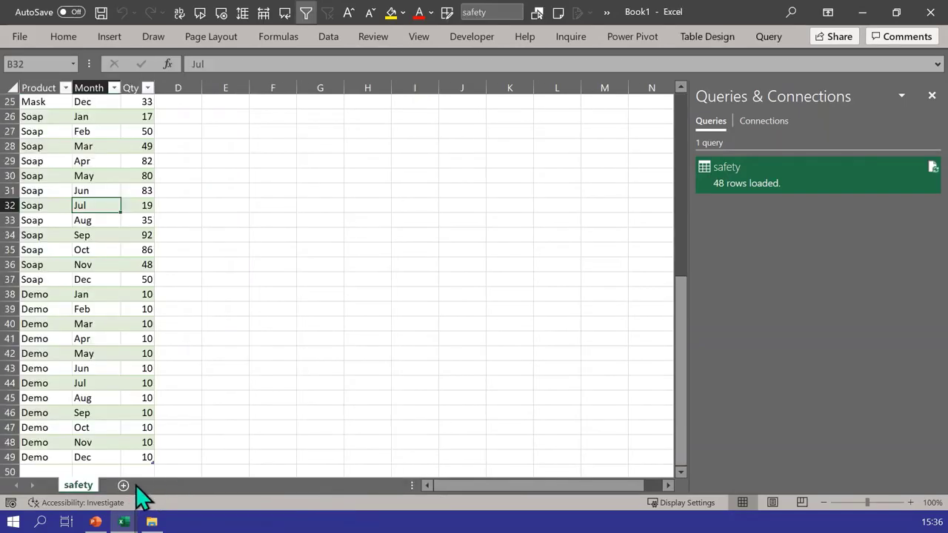
left_click(123, 485)
left_click(187, 176)
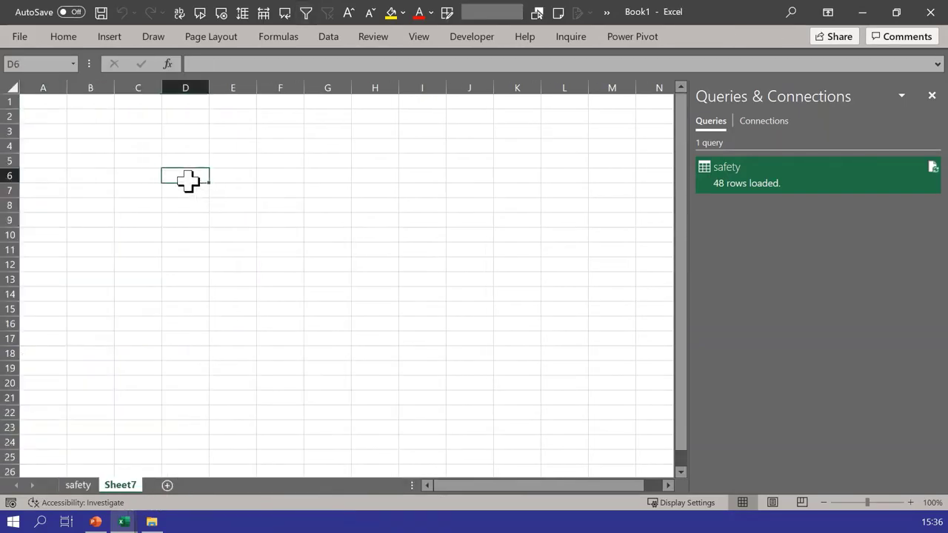
left_click(331, 41)
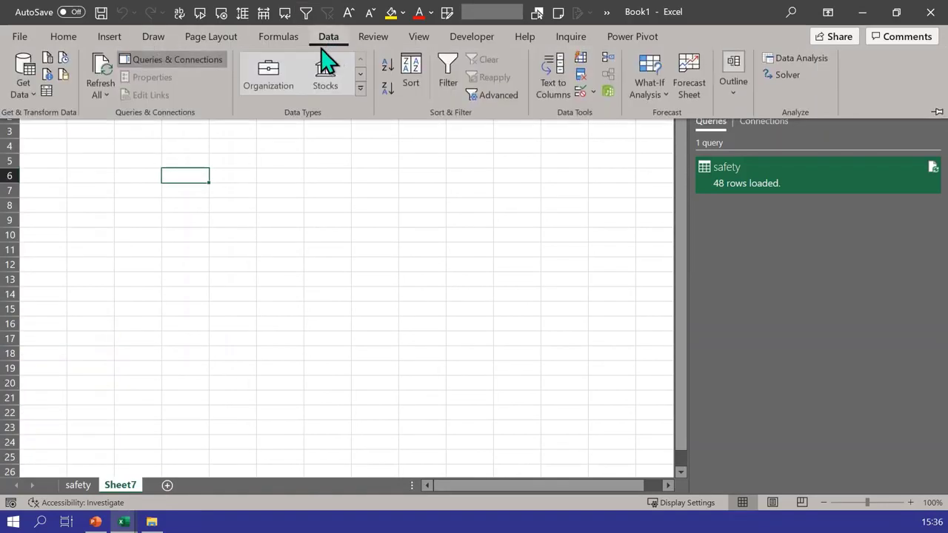
left_click(22, 96)
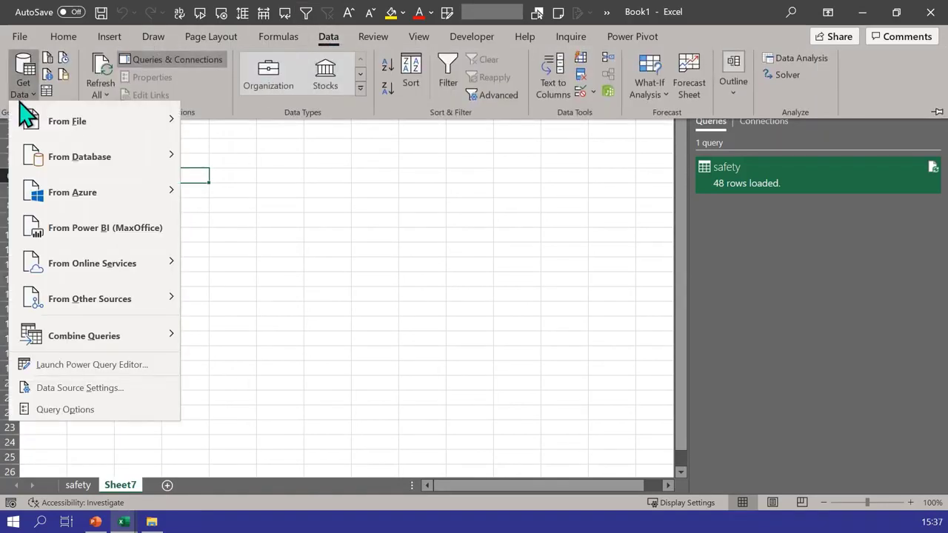
mouse_move(19, 118)
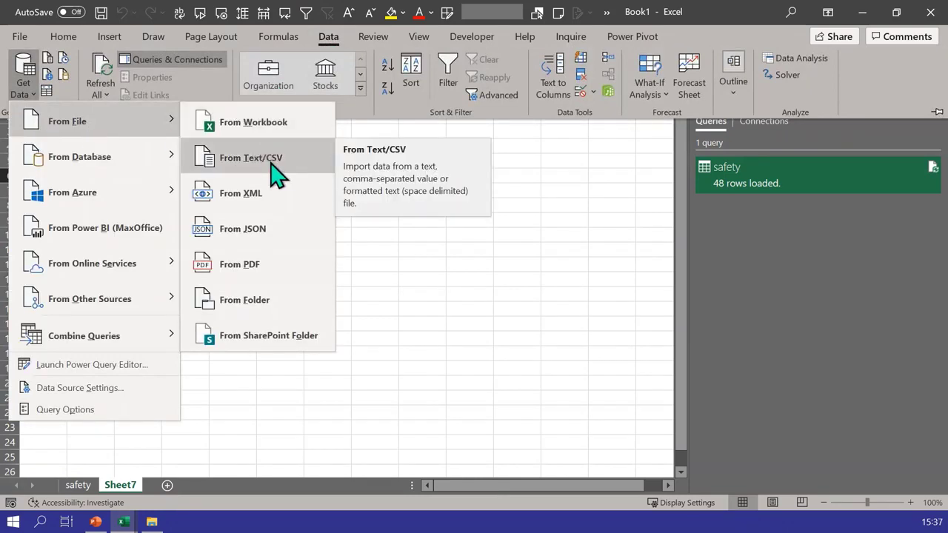
key("Escape")
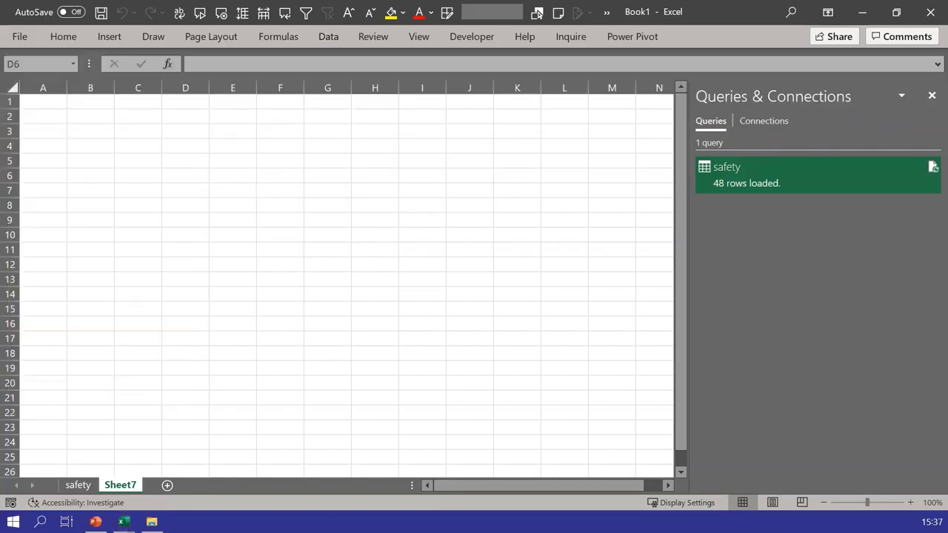
Step: Start a Get Data import from a folder, using the copied path of the csv files folder
left_click(322, 37)
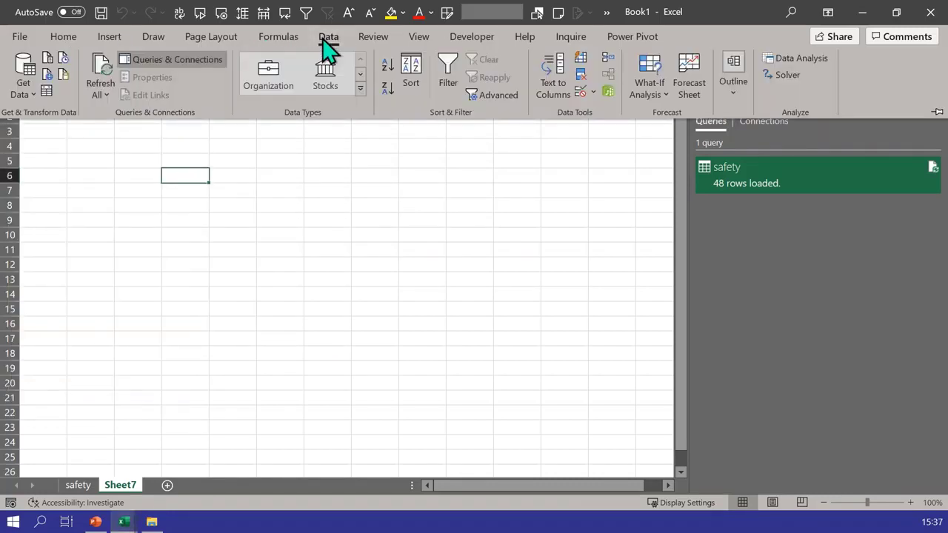
left_click(27, 95)
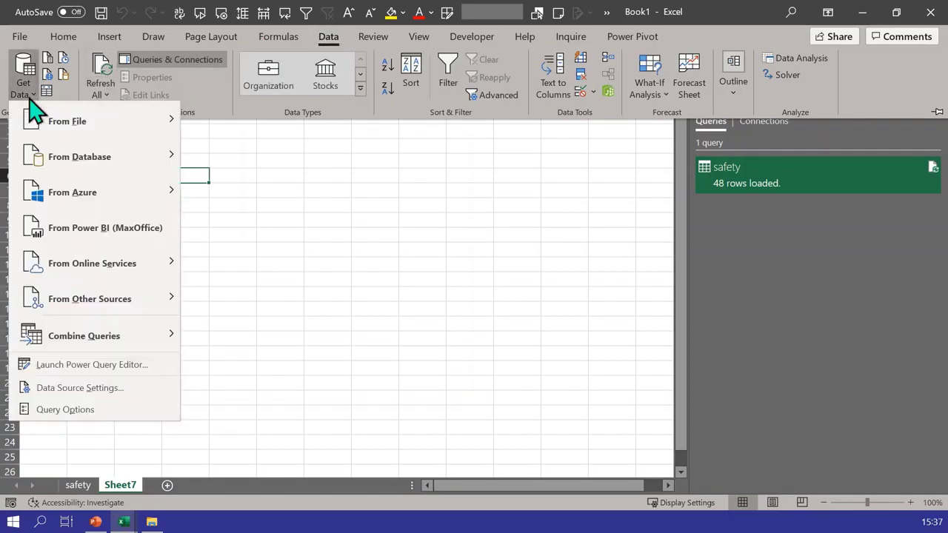
mouse_move(136, 132)
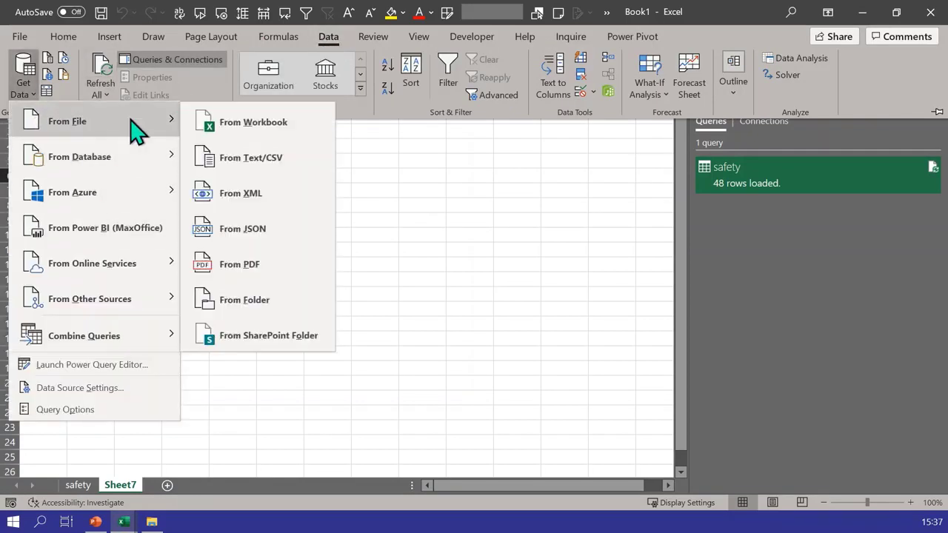
left_click(269, 301)
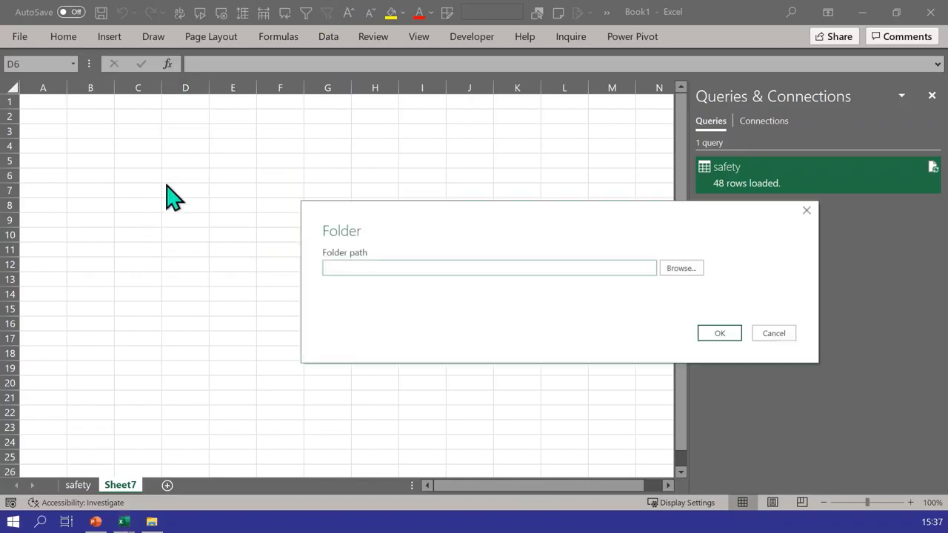
left_click(386, 271)
key("ctrl+v")
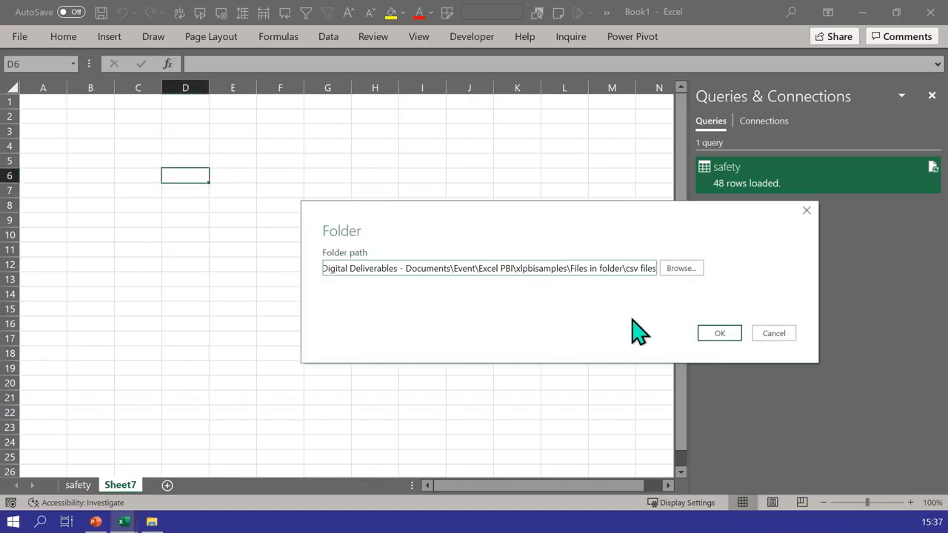
left_click(710, 335)
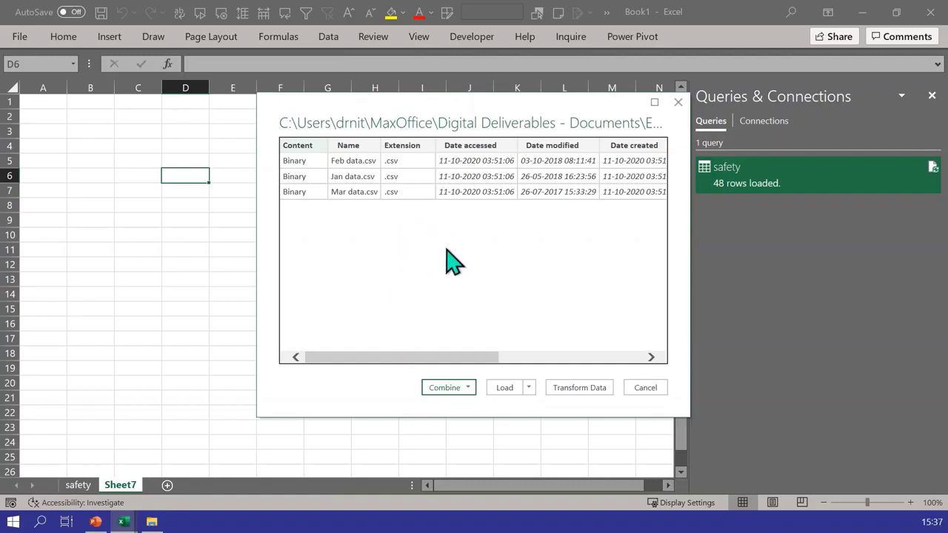
Step: Combine and transform the folder's files, with the first file as sample and comma as delimiter
left_click(530, 389)
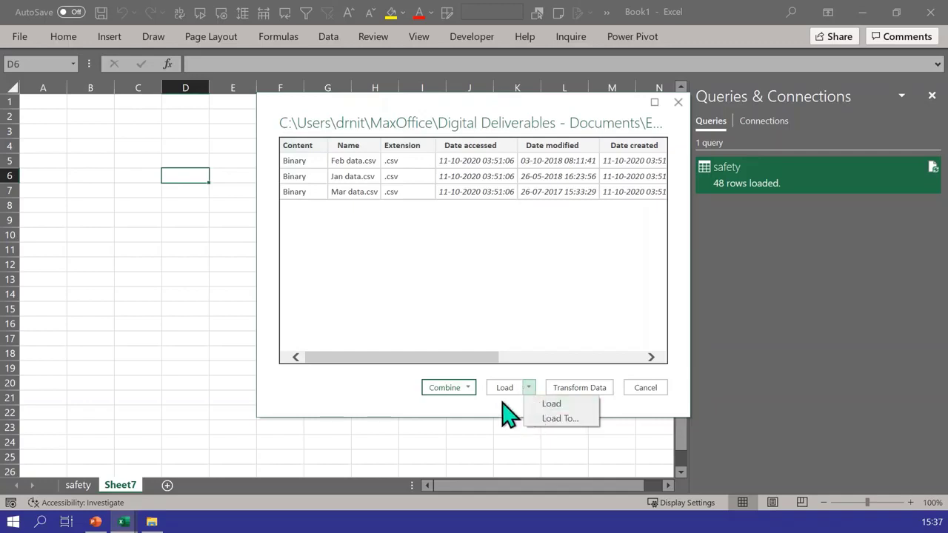
left_click(468, 388)
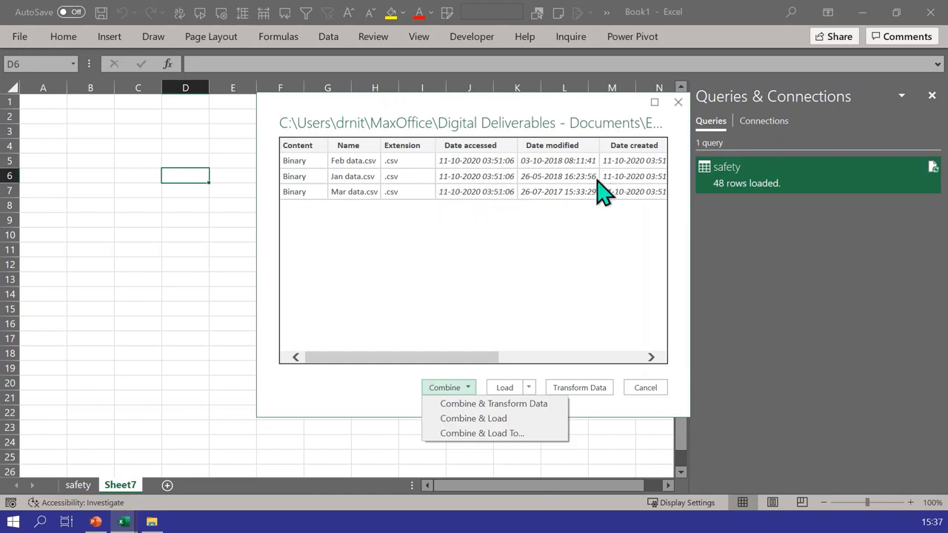
left_click(453, 403)
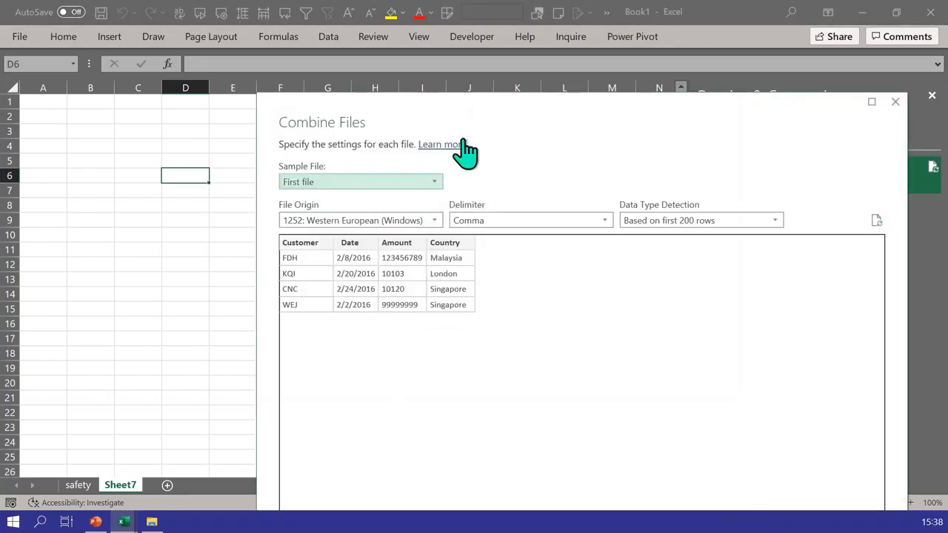
left_click_drag(471, 118, 435, 31)
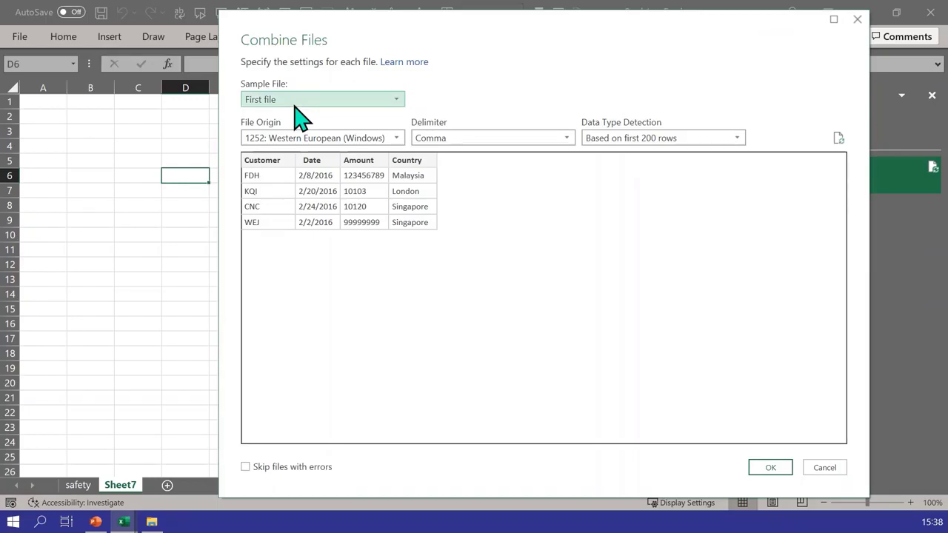
left_click(763, 467)
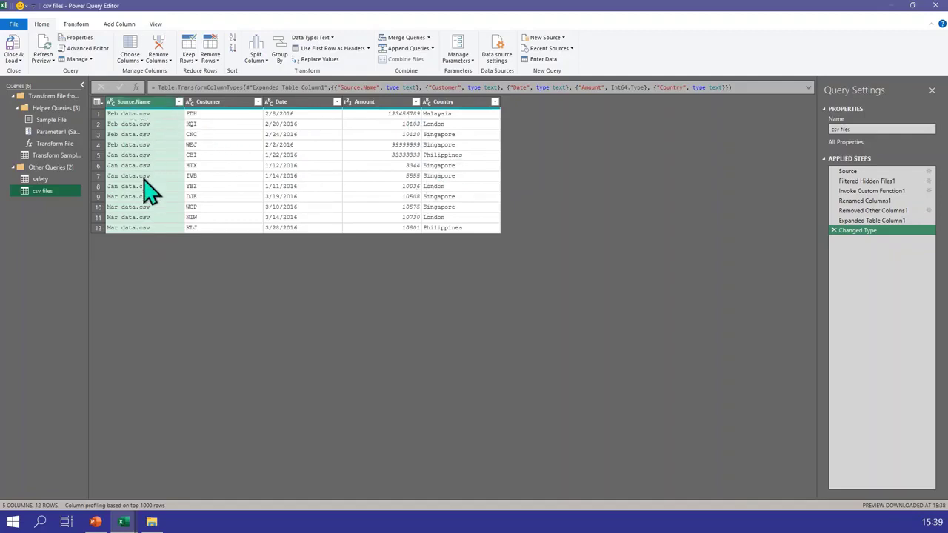
Step: Rename the Source.Name column as File
double_click(139, 103)
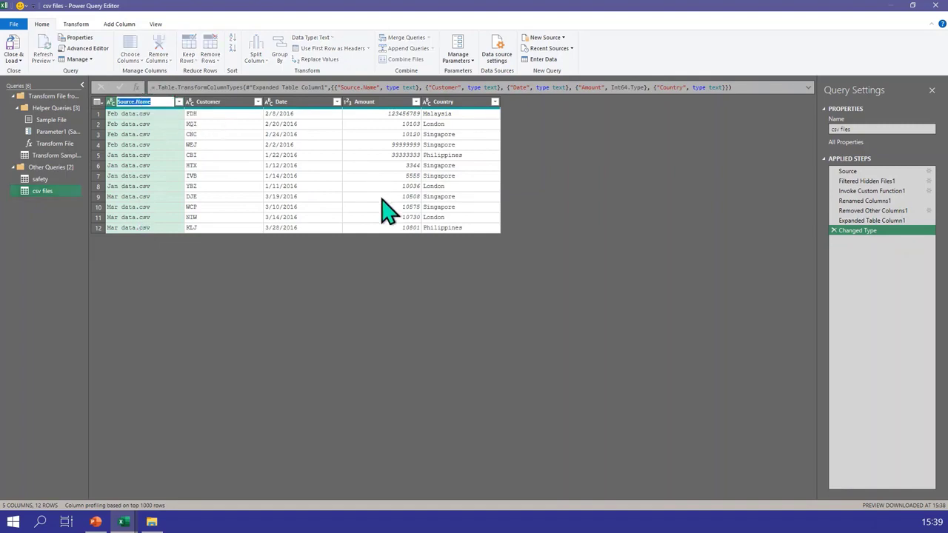
type("File")
key("Return")
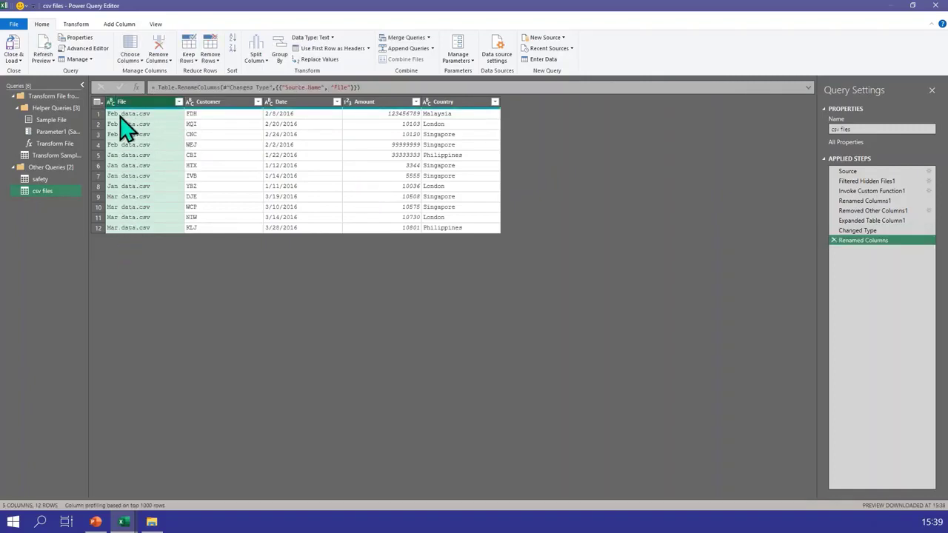
Step: Split the File column by the space delimiter at the left-most delimiter only
right_click(149, 103)
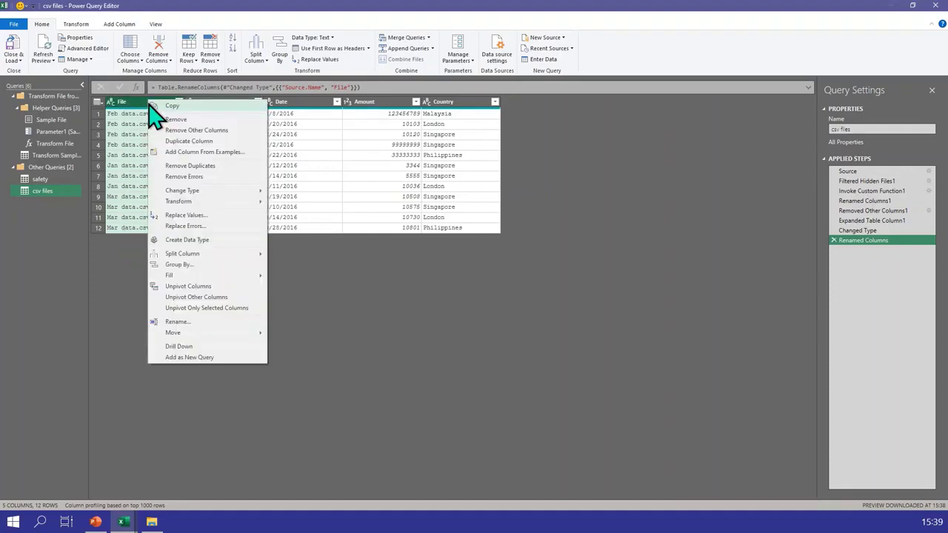
mouse_move(194, 255)
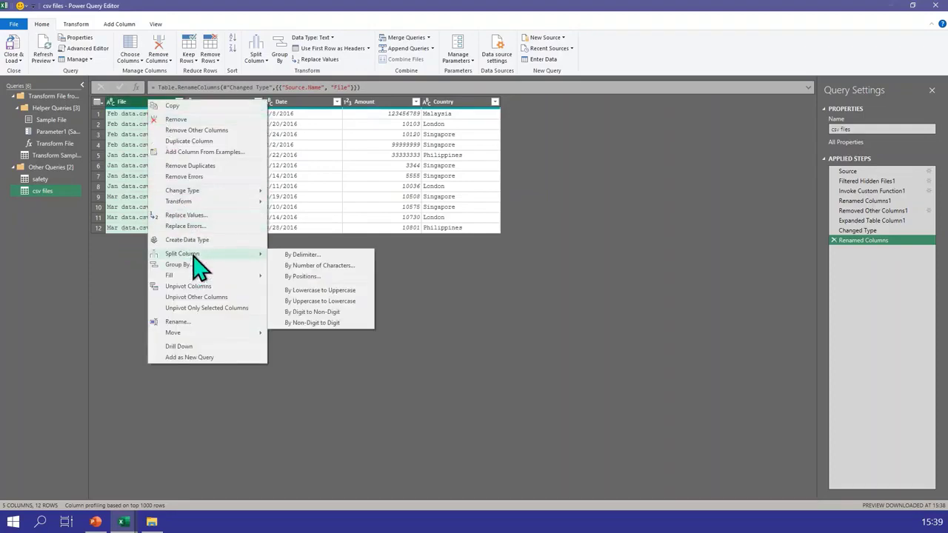
left_click(327, 254)
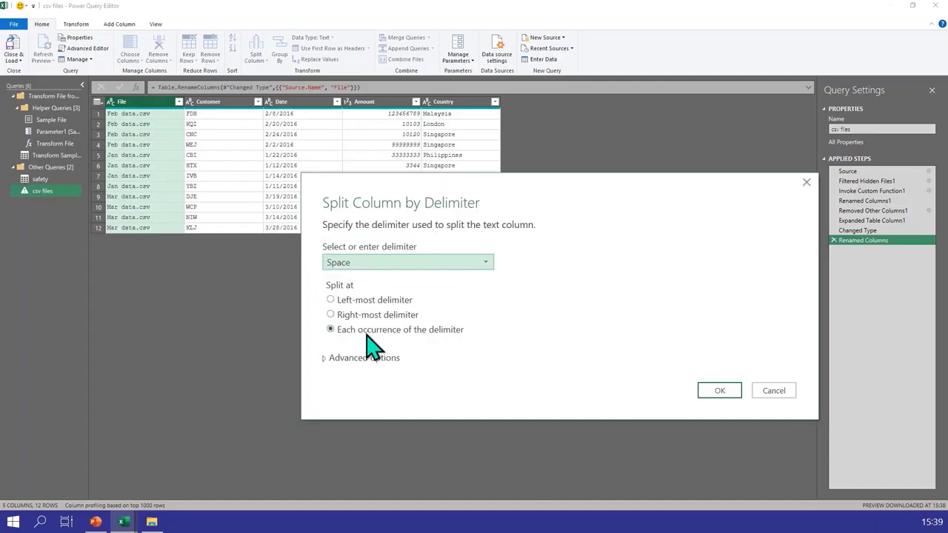
left_click(370, 300)
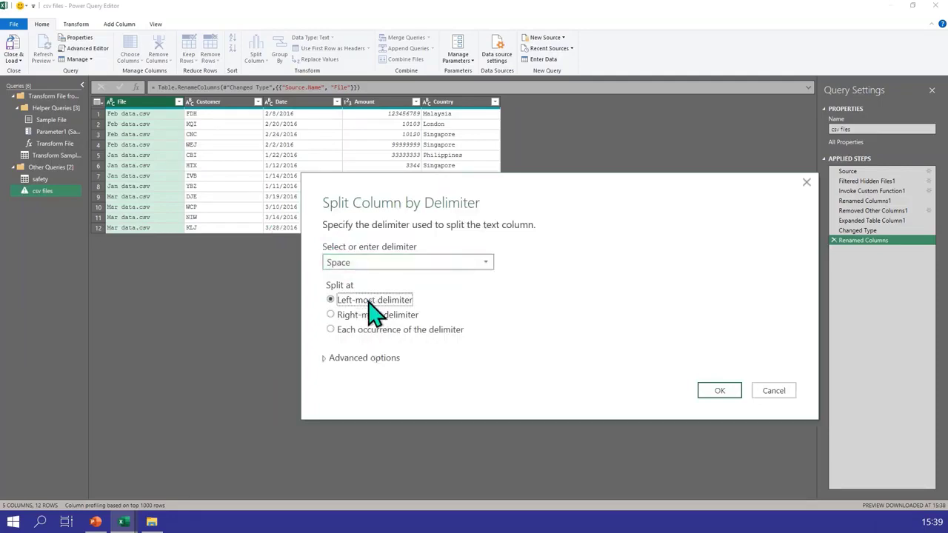
left_click(717, 392)
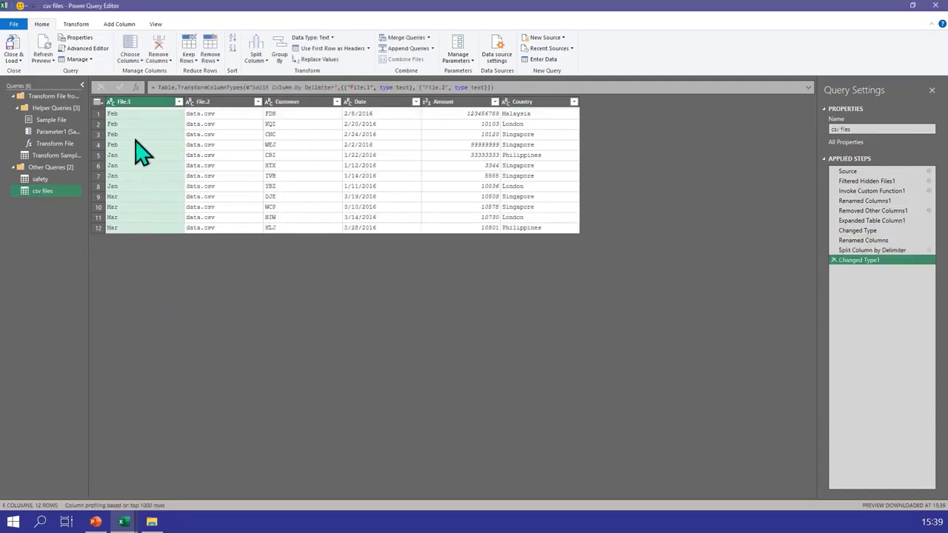
Step: Remove the File.2 column and rename the File.1 column as File
right_click(219, 115)
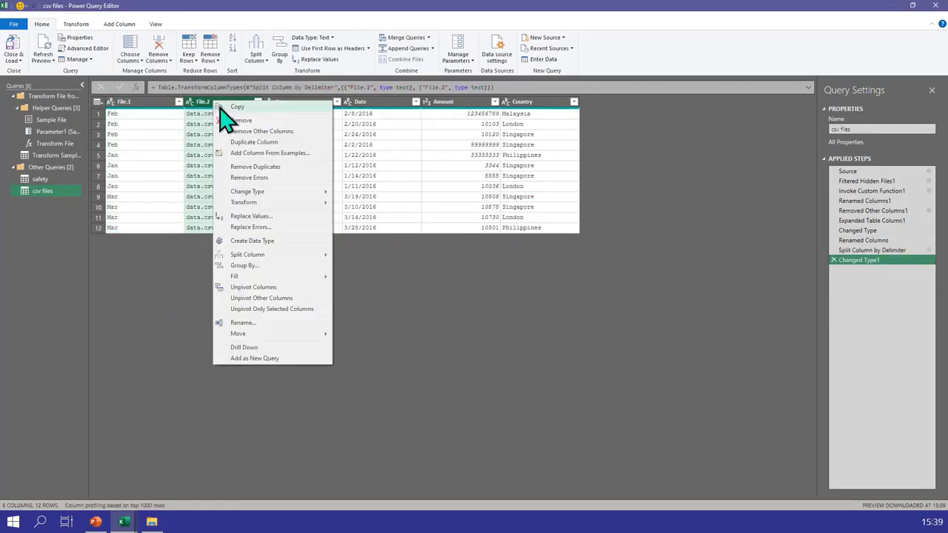
left_click(244, 122)
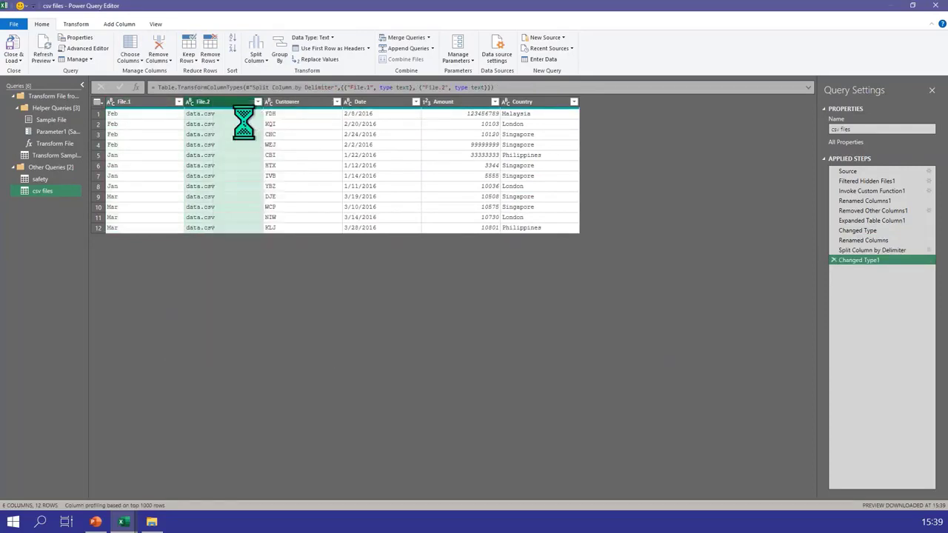
double_click(144, 102)
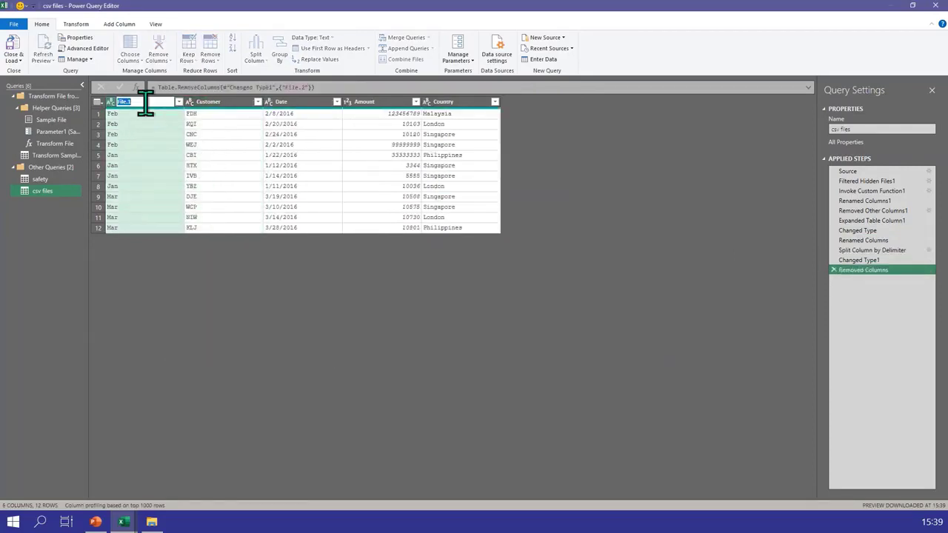
type("File")
key("Return")
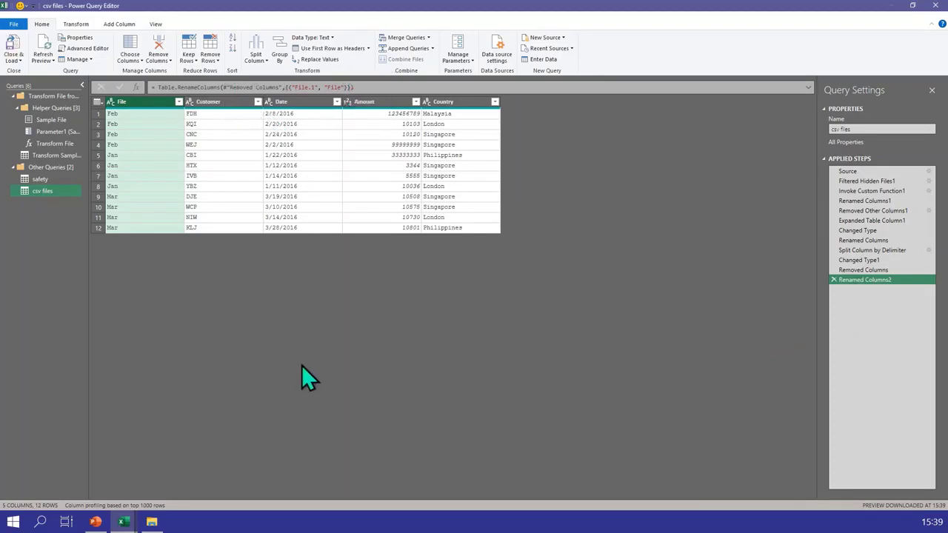
Step: Close the query editor and load the combined csv files query into the workbook as a table
left_click(14, 45)
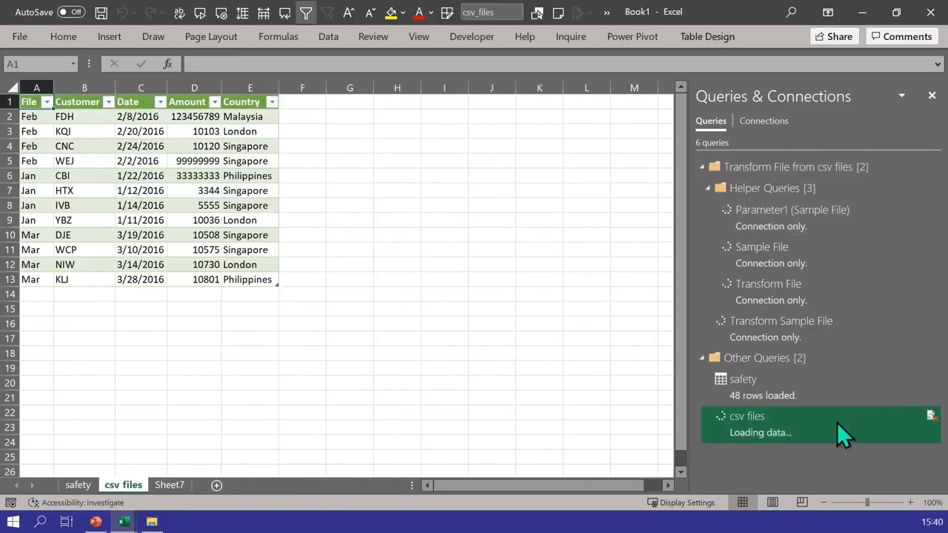
left_click(152, 351)
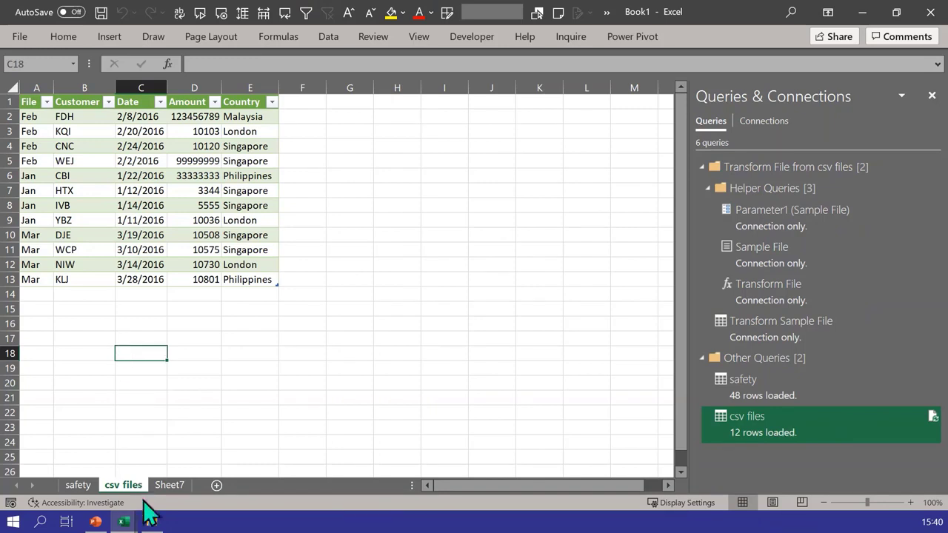
Step: Switch to File Explorer and copy apr data.csv from Files in folder into the csv files folder
left_click(152, 522)
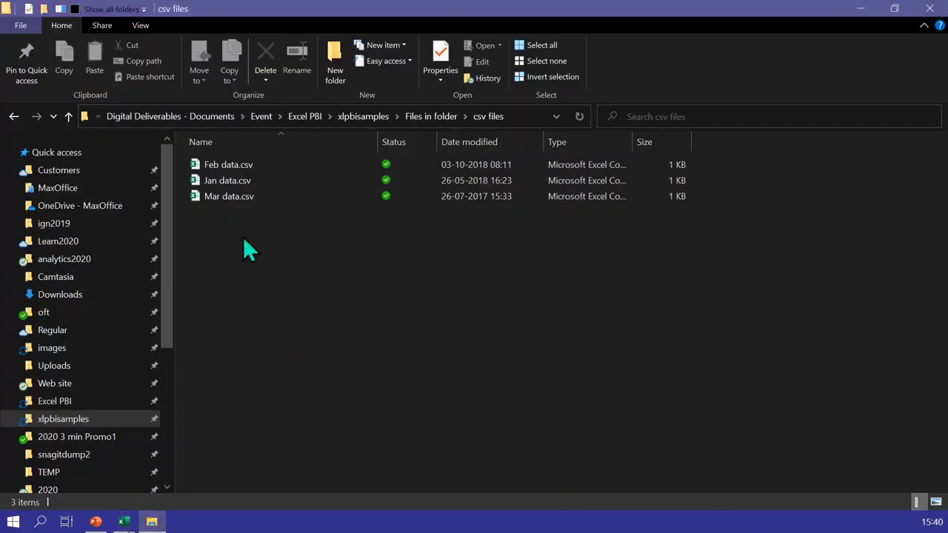
left_click(434, 121)
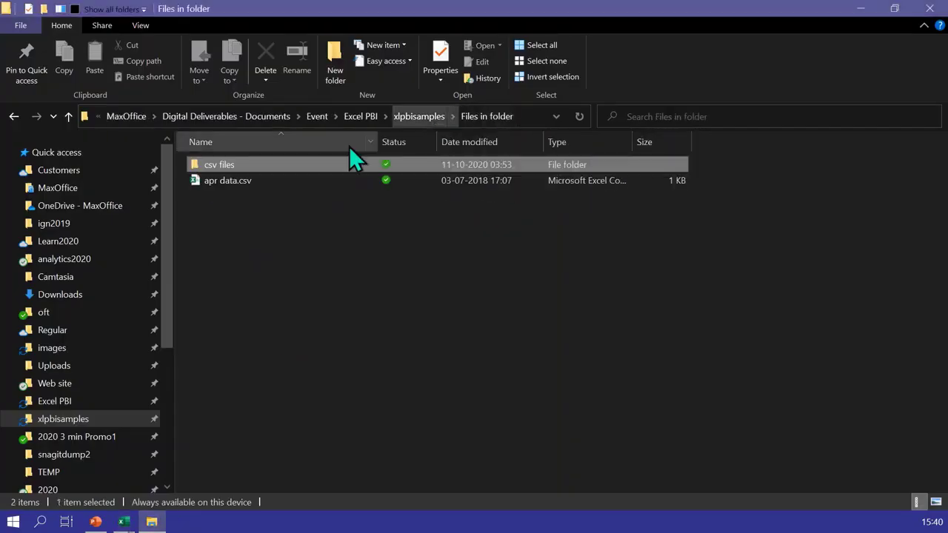
left_click(266, 178)
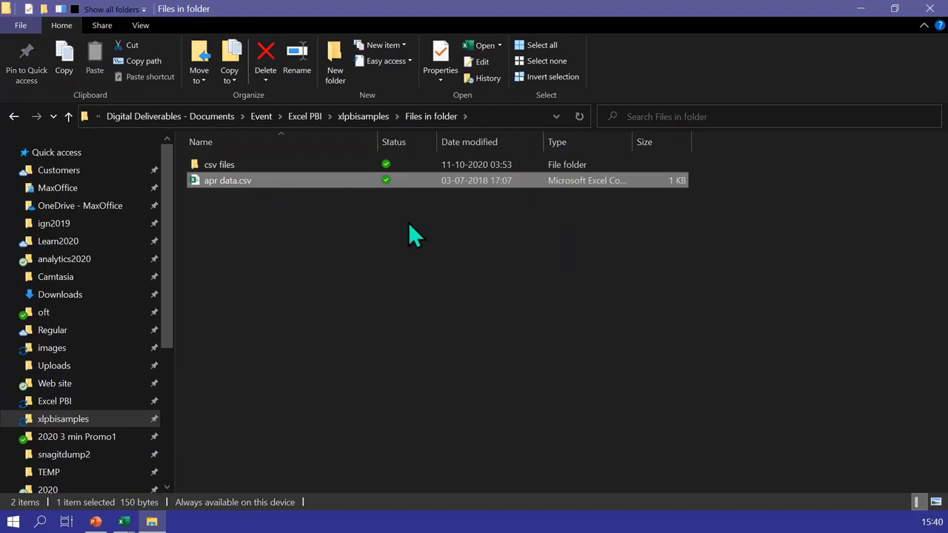
double_click(255, 170)
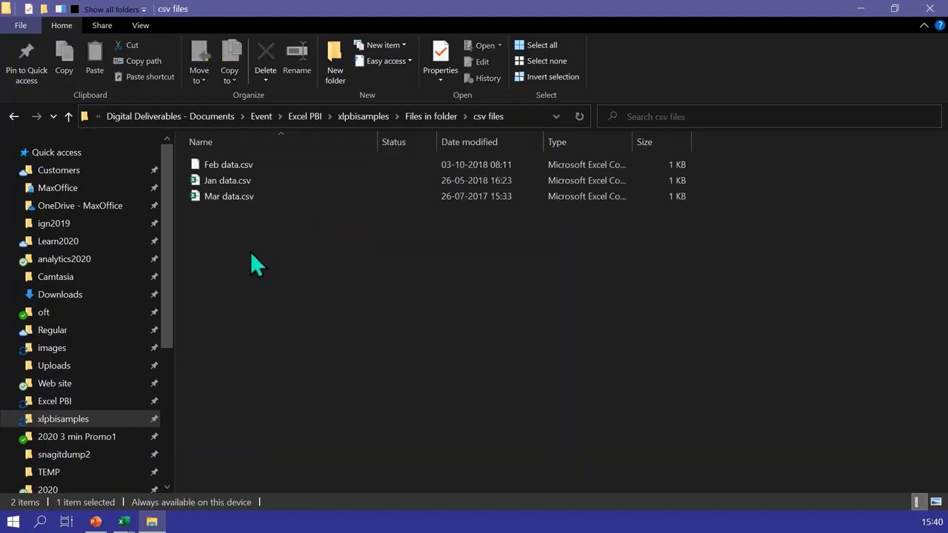
key("ctrl+v")
Step: Return to the Excel workbook and refresh the combined csv files table
key("alt+Tab")
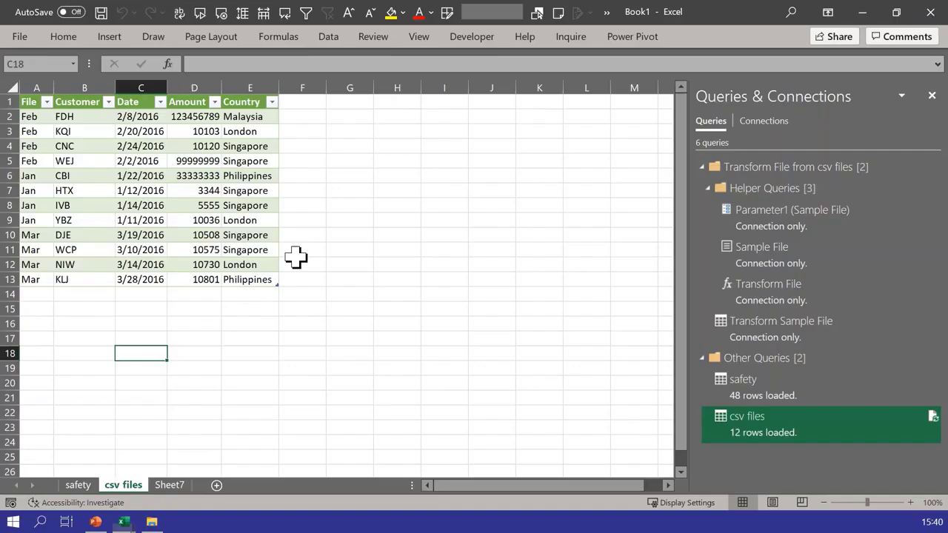
right_click(110, 209)
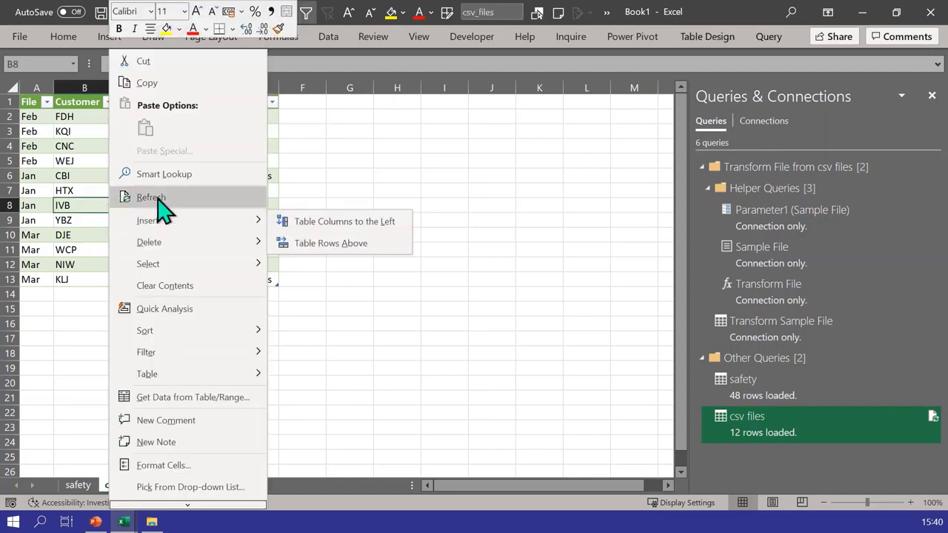
left_click(156, 199)
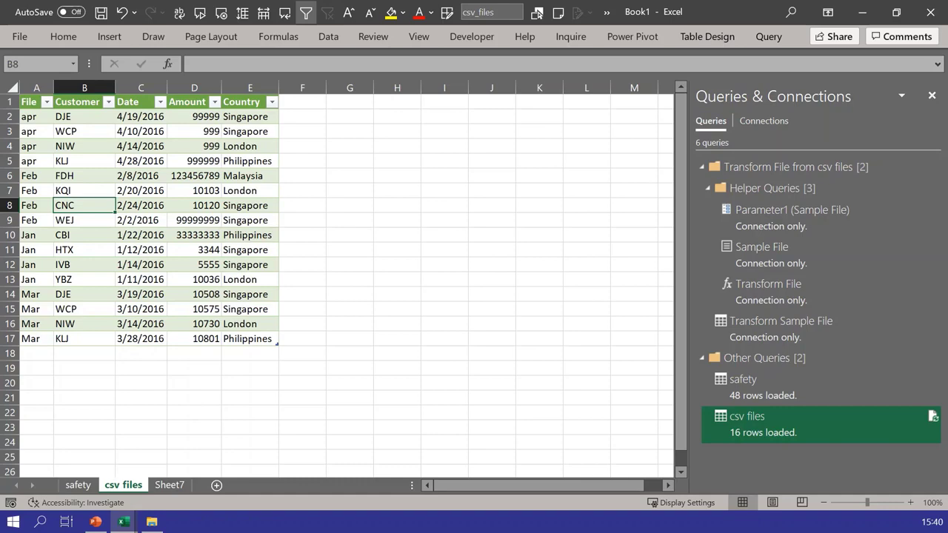
Step: Switch to File Explorer and open the Fill gaps workbook from the xlpbisamples folder
key("alt+Tab")
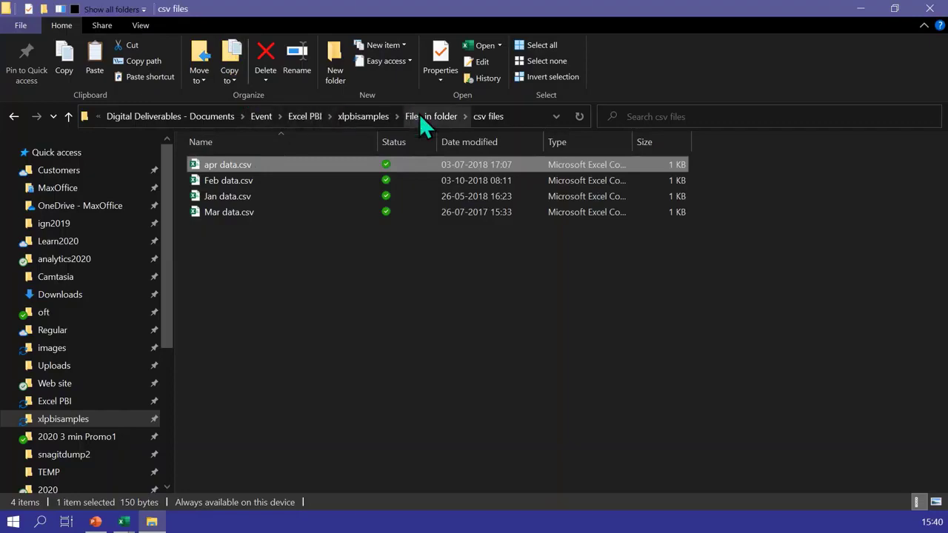
left_click(420, 118)
left_click(361, 117)
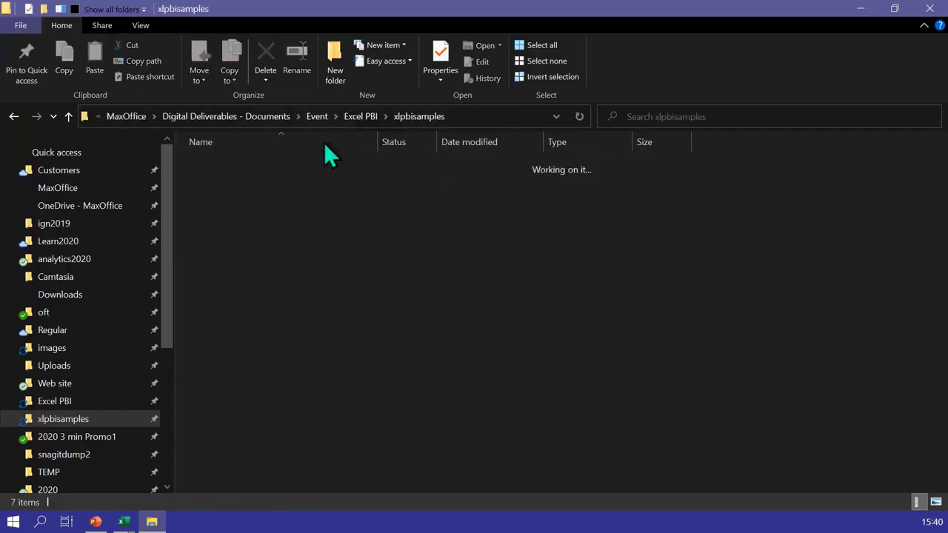
double_click(269, 225)
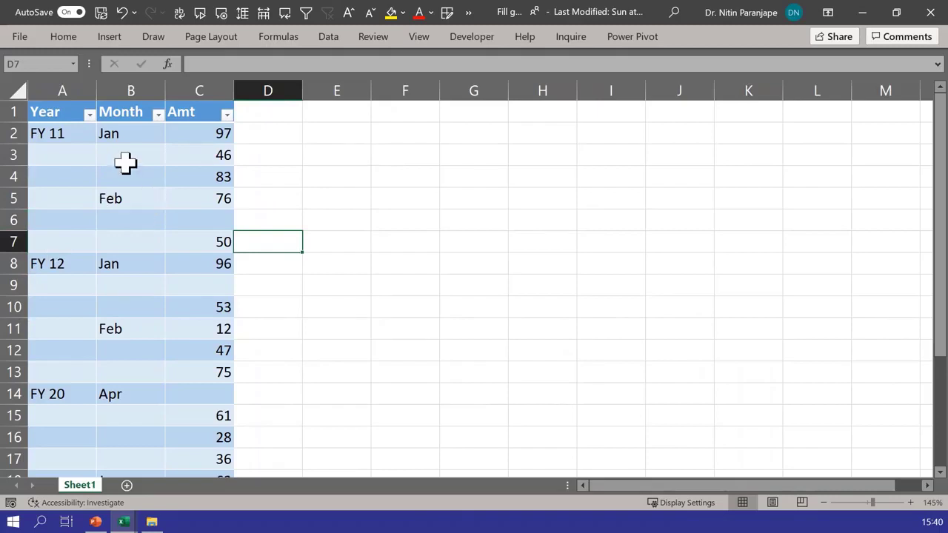
Step: Examine the blank cells in the Month and Amt columns of the table
left_click(126, 159)
left_click_drag(125, 173, 124, 187)
left_click_drag(121, 226, 152, 234)
left_click(209, 219)
left_click(205, 284)
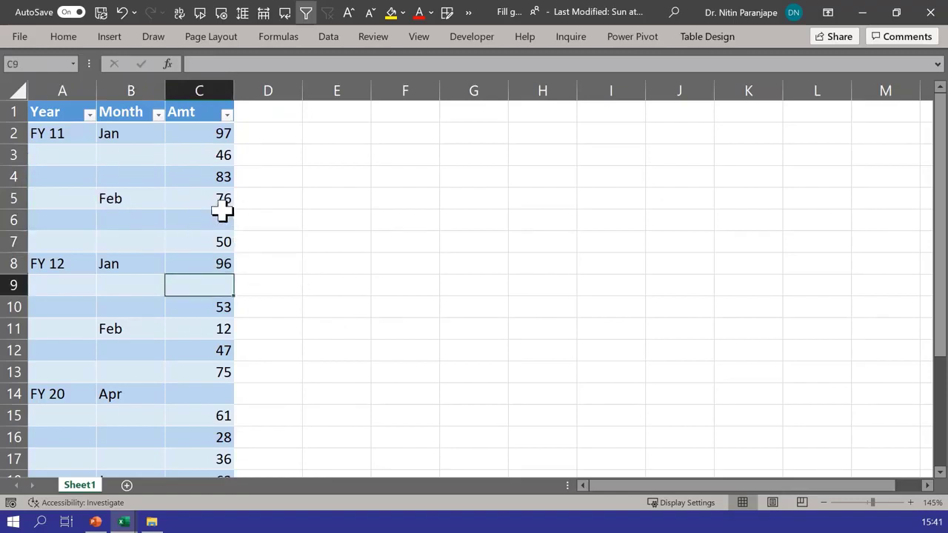
left_click_drag(125, 219, 121, 242)
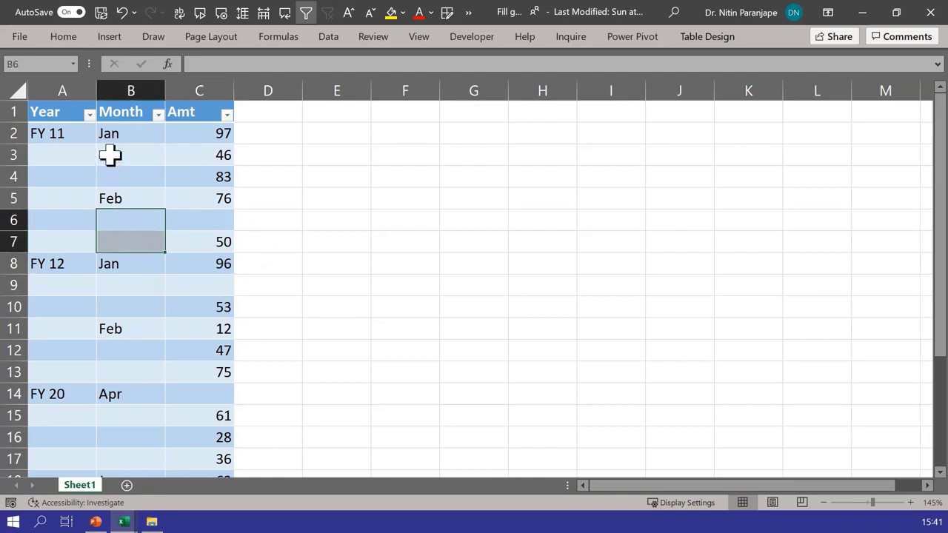
Step: Bring the Year, Month and Amt table into Power Query with Get Data from Table/Range
left_click(133, 174)
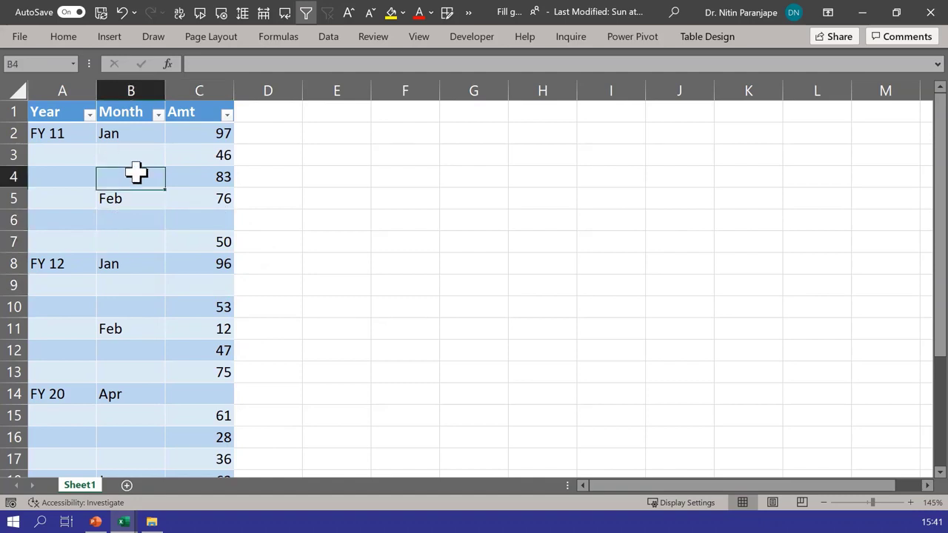
left_click(330, 38)
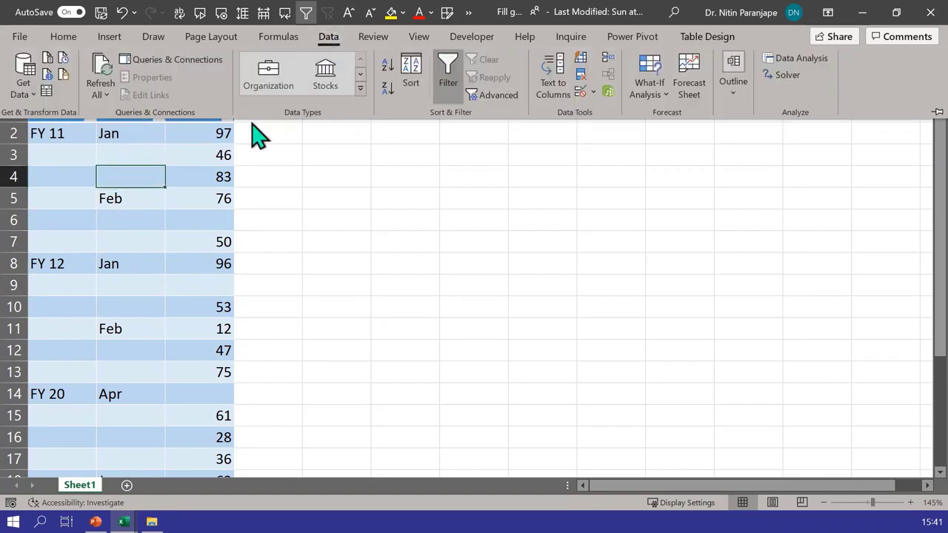
left_click(46, 93)
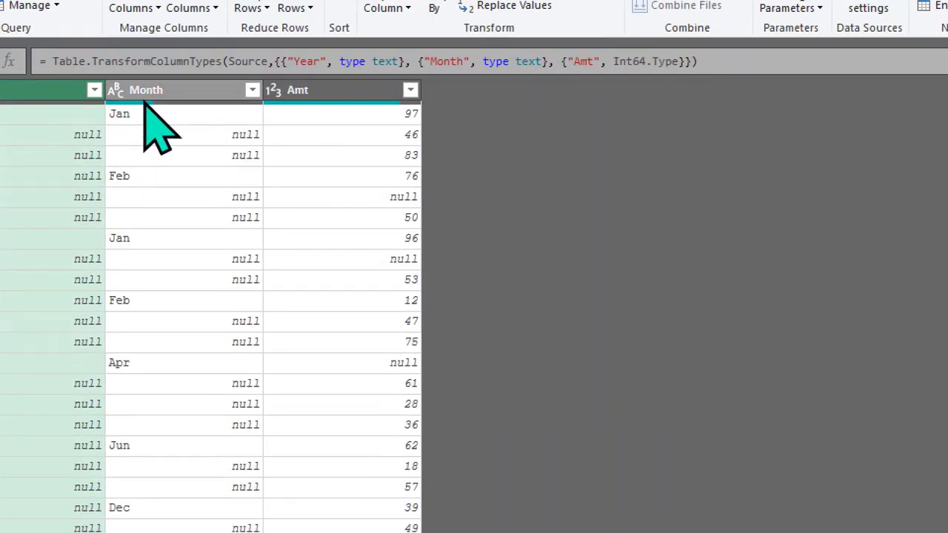
Step: Fill the Year and Month columns down over their null values and load the result to a new worksheet
left_click(144, 104)
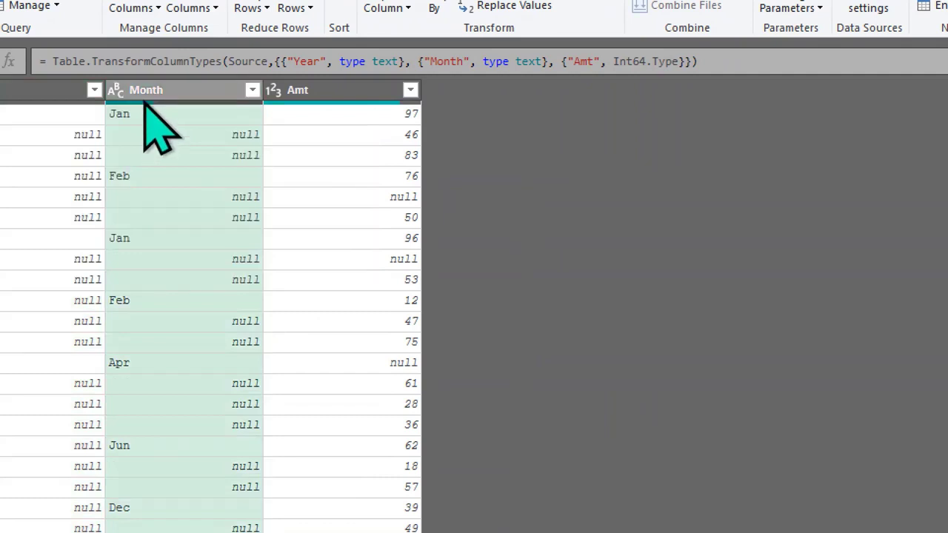
mouse_move(145, 103)
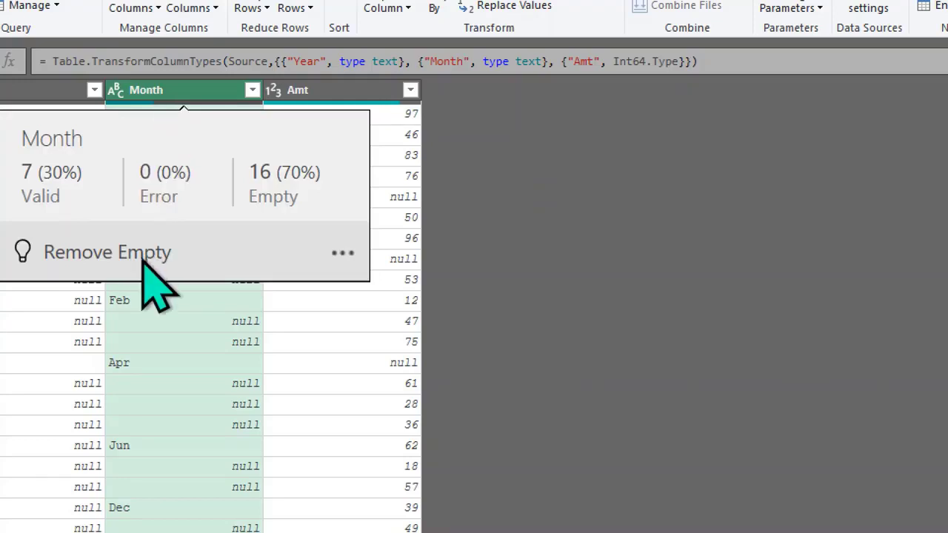
left_click(135, 382)
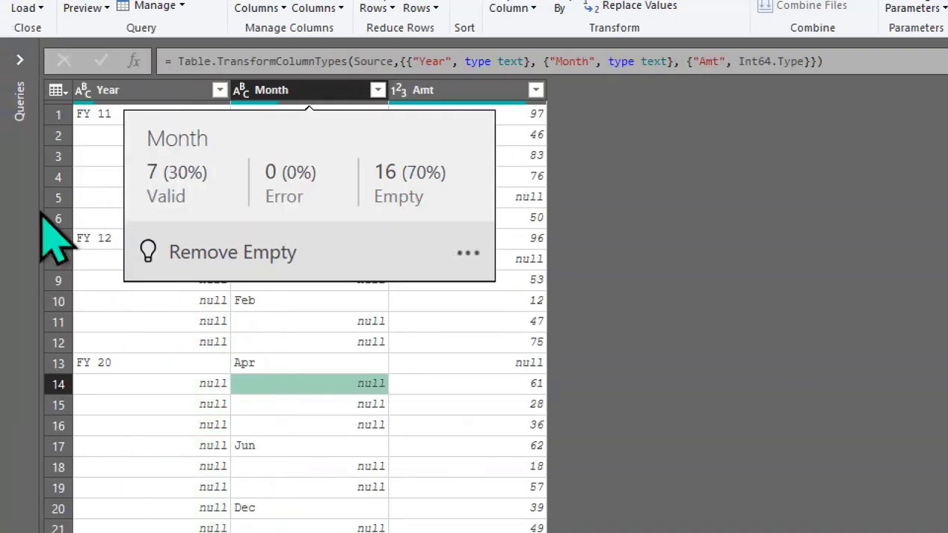
left_click(17, 92)
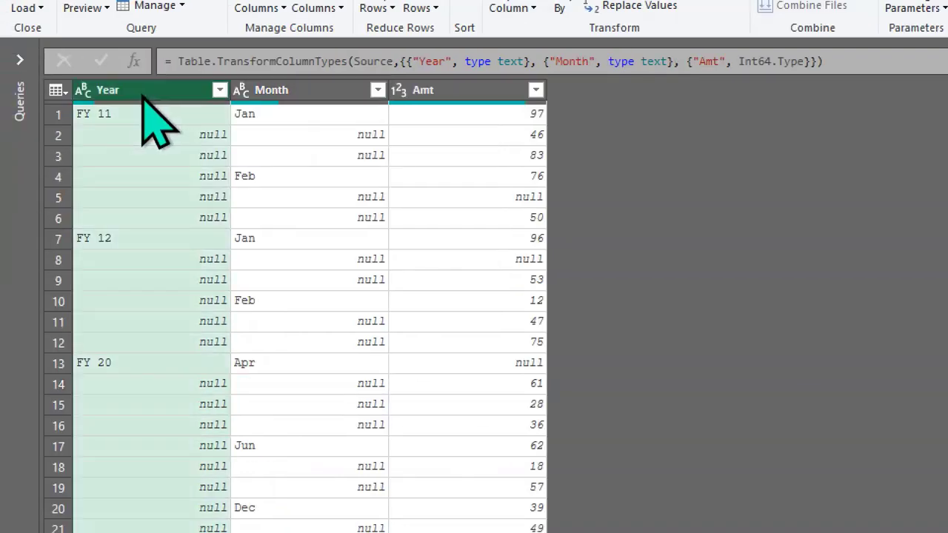
left_click(324, 92, "ctrl")
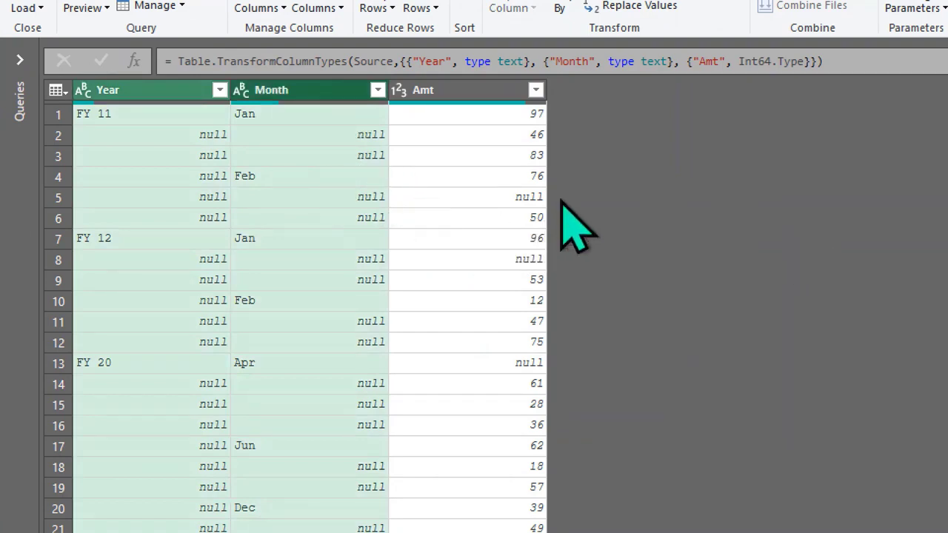
right_click(283, 92)
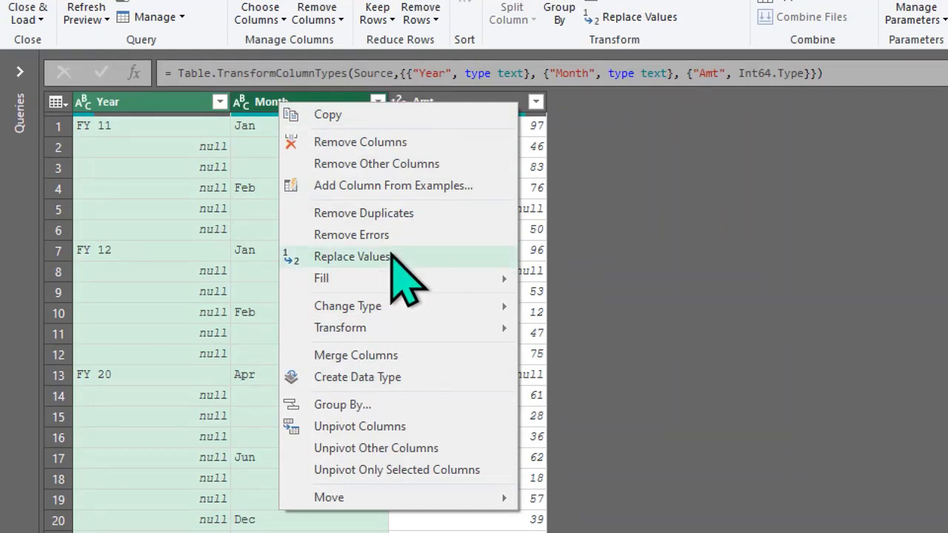
mouse_move(400, 279)
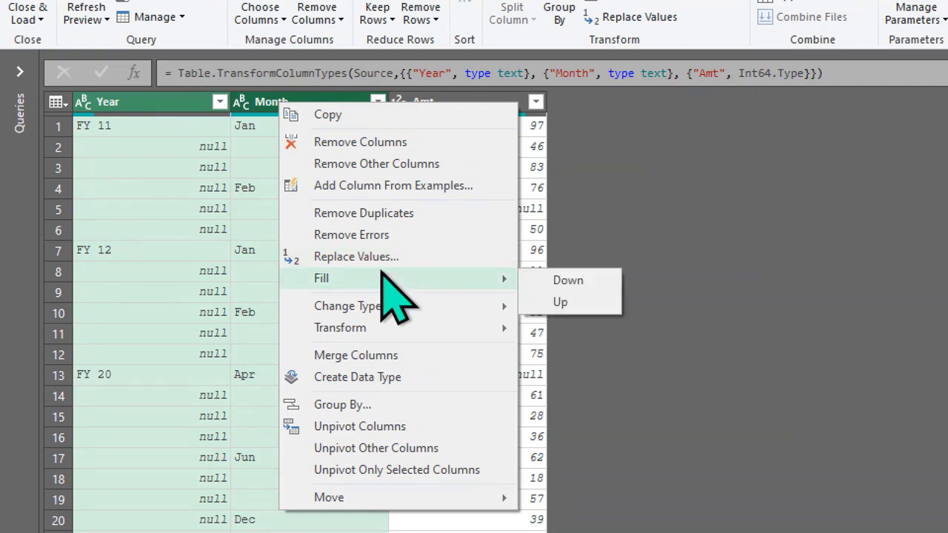
left_click(569, 281)
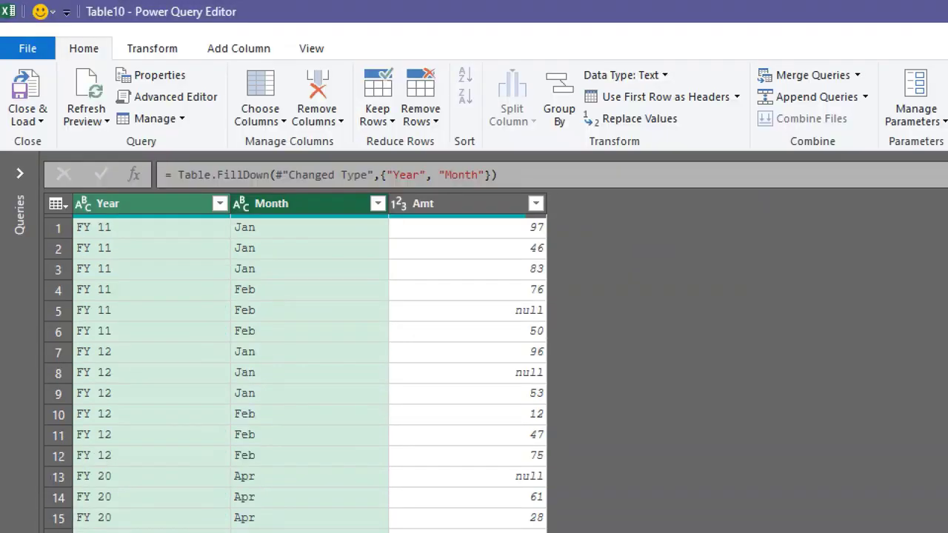
left_click(26, 93)
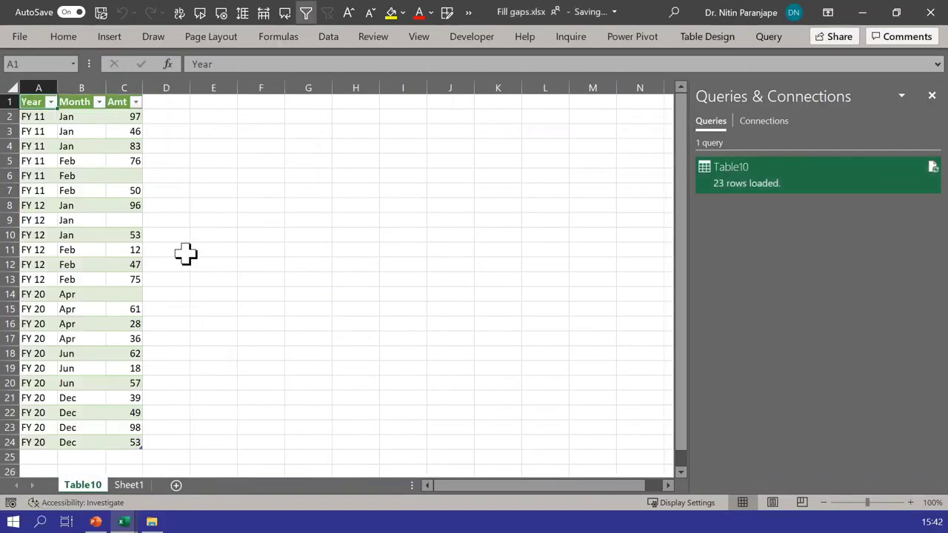
Step: Examine the data source categories that Get Data offers in the Excel AI workbook
left_click(137, 487)
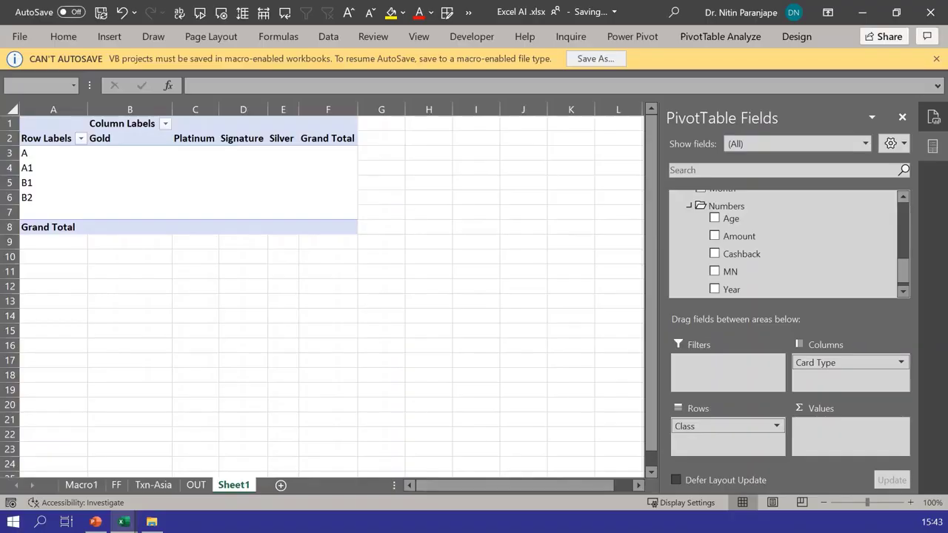
left_click(243, 197)
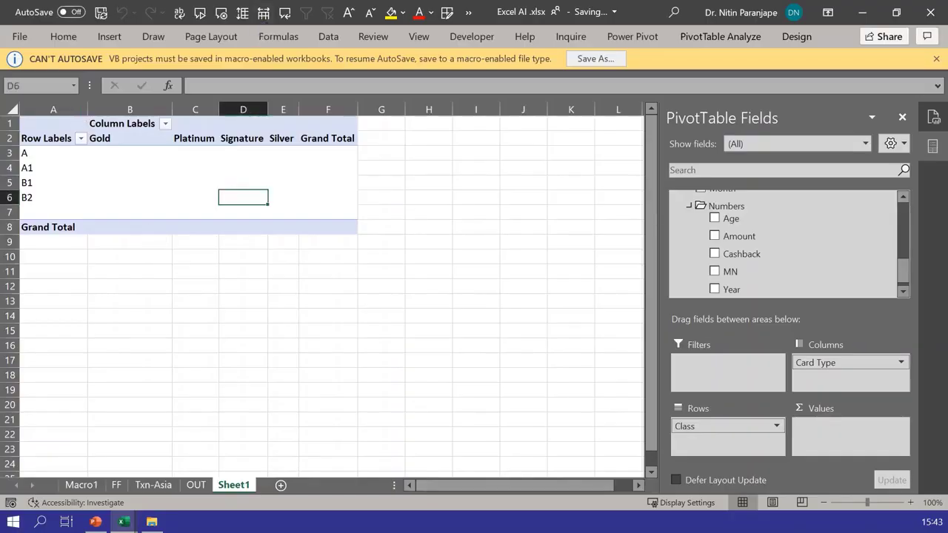
left_click(330, 37)
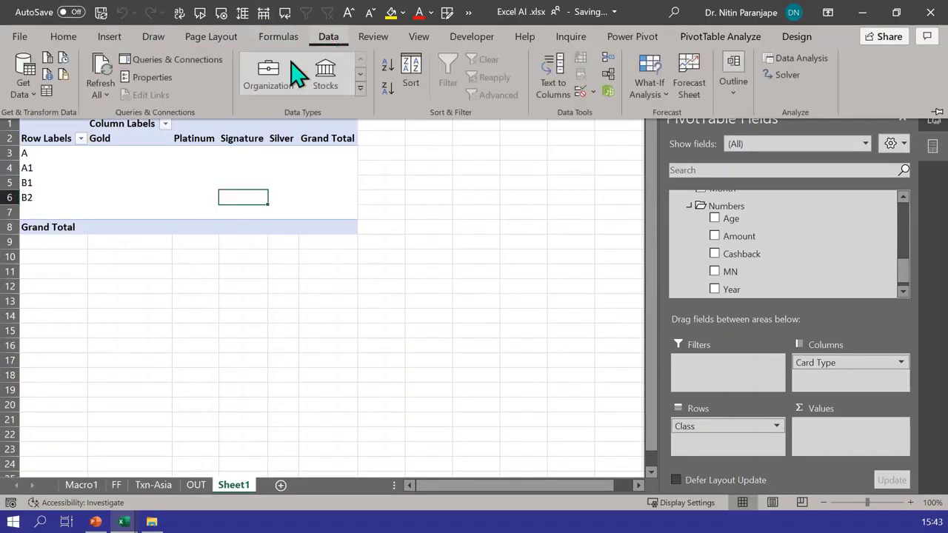
left_click(25, 104)
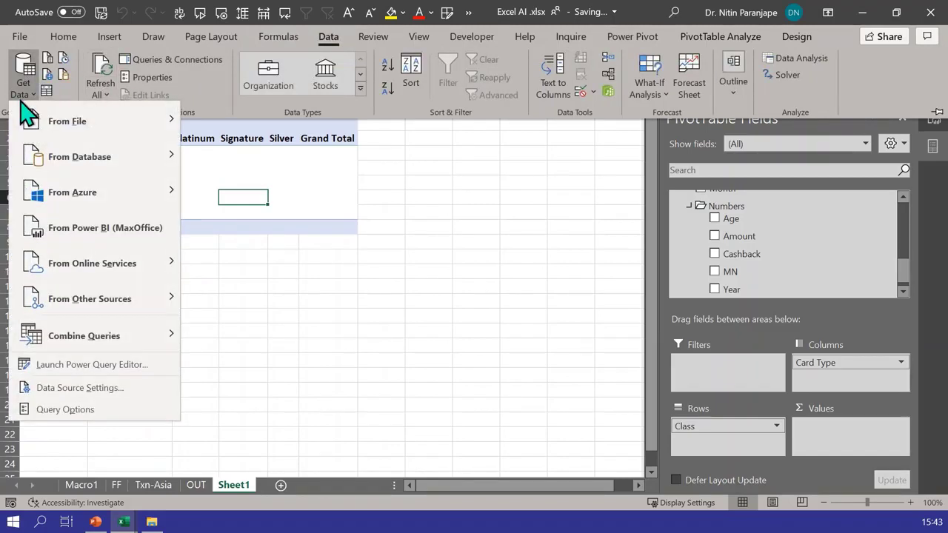
mouse_move(33, 120)
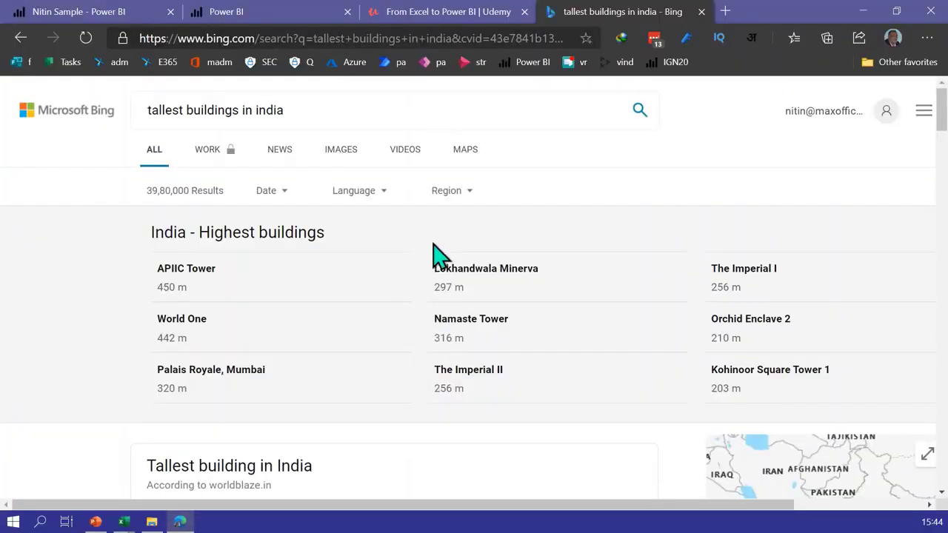
Step: Open the Wikipedia article "List of tallest buildings in India" from the Bing search results
scroll(434, 252, "down", 5)
scroll(417, 305, "down", 5)
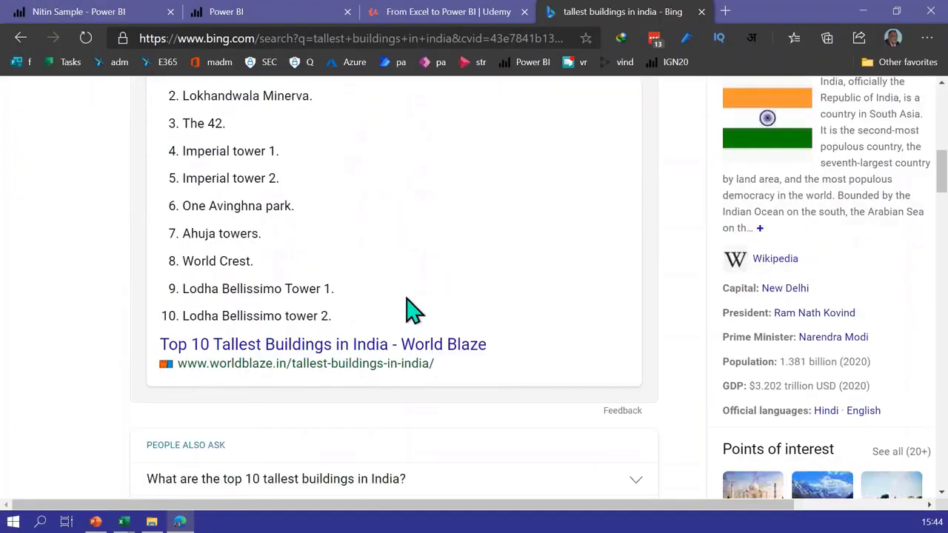
scroll(311, 257, "down", 2)
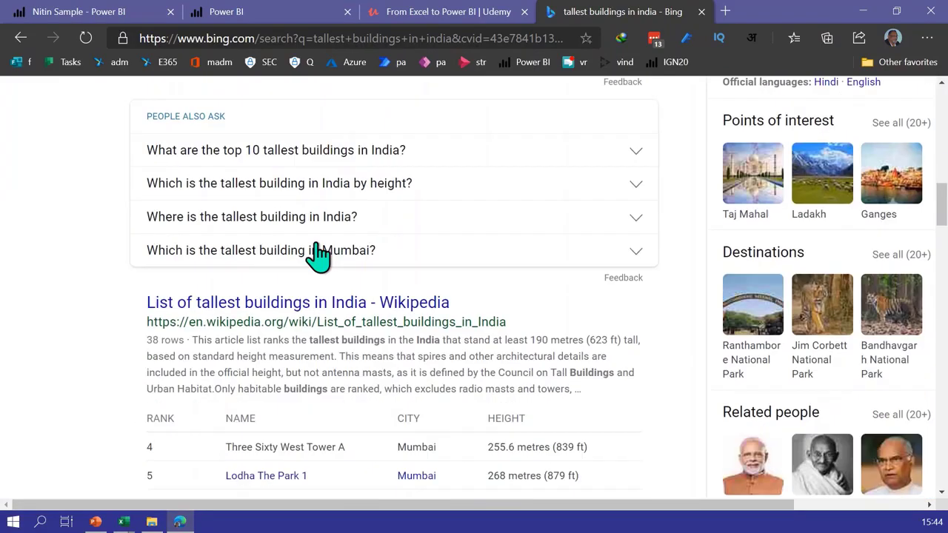
left_click(287, 266)
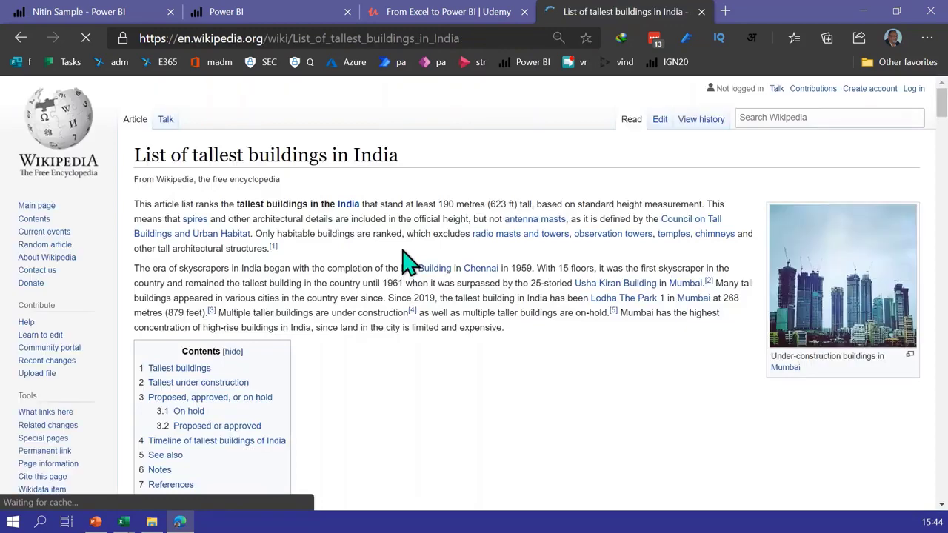
Step: Examine the article's tables of tallest buildings, those under construction and those on hold
scroll(415, 285, "down", 5)
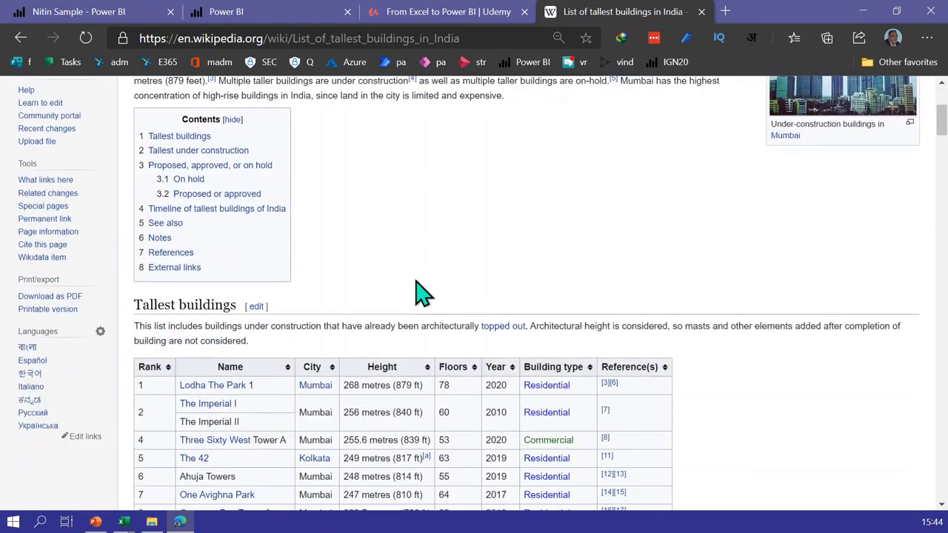
scroll(418, 292, "down", 1)
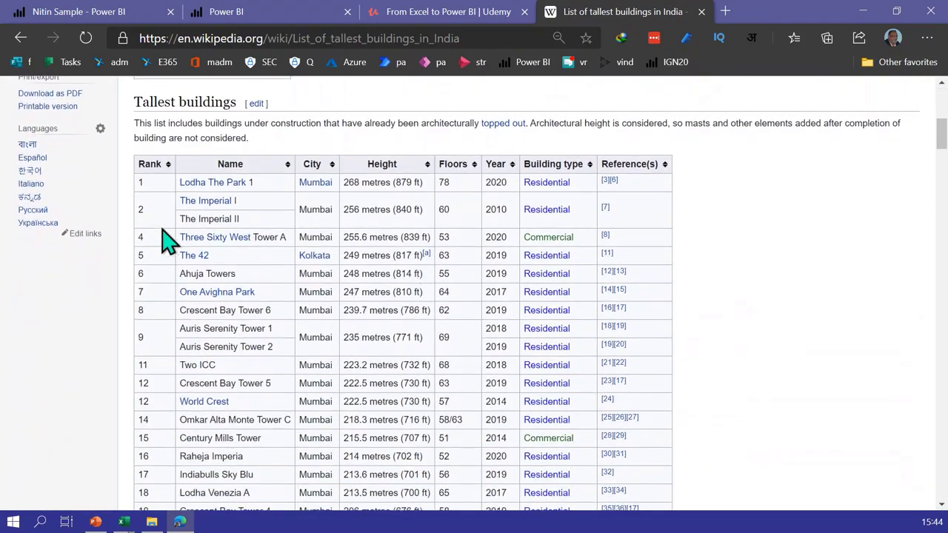
scroll(274, 385, "down", 6)
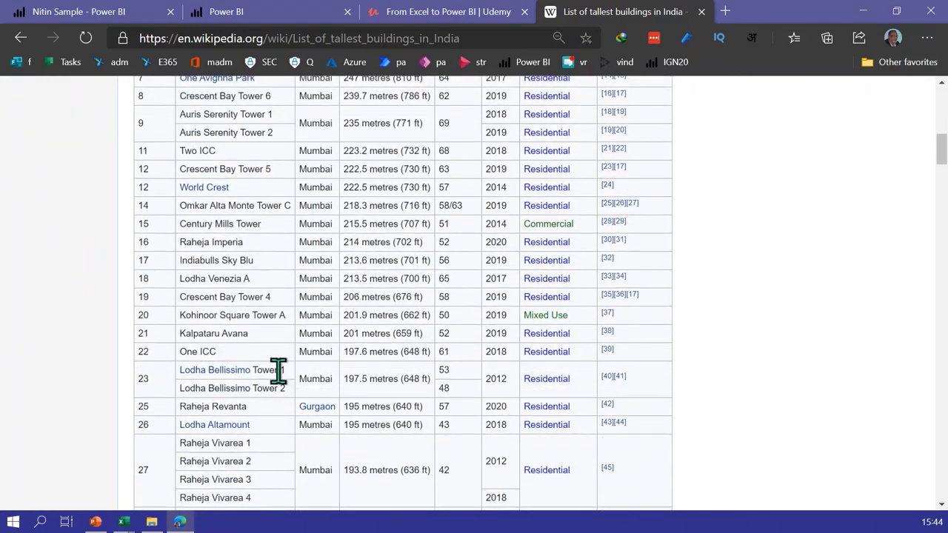
scroll(280, 368, "down", 3)
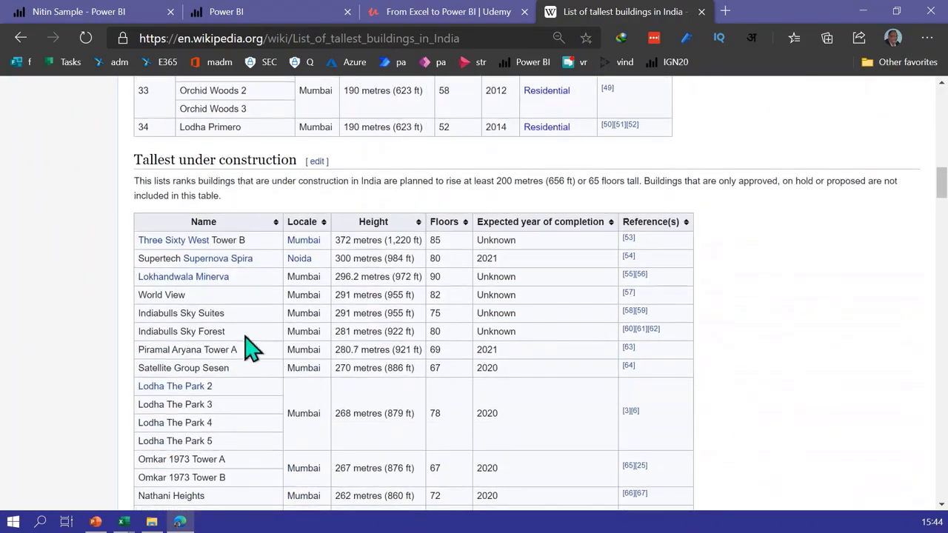
scroll(313, 341, "down", 10)
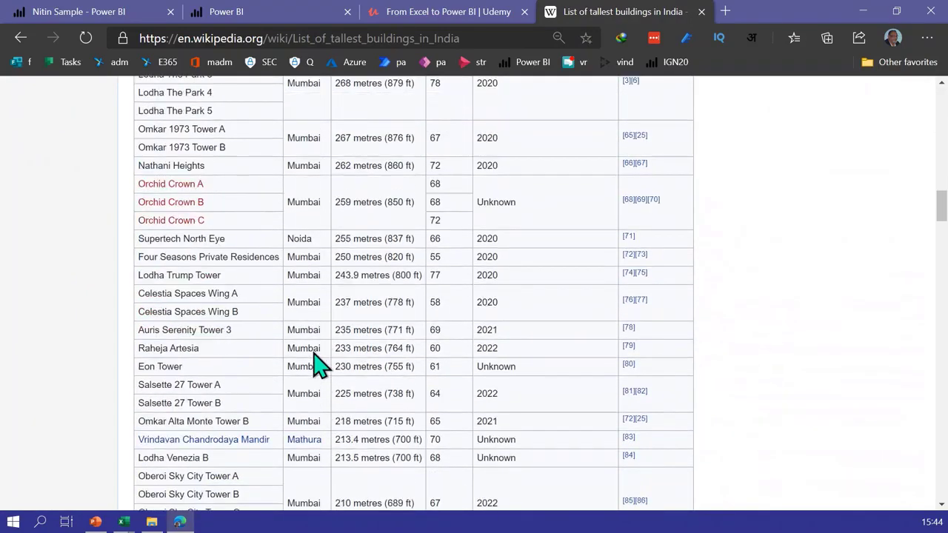
scroll(317, 365, "down", 2)
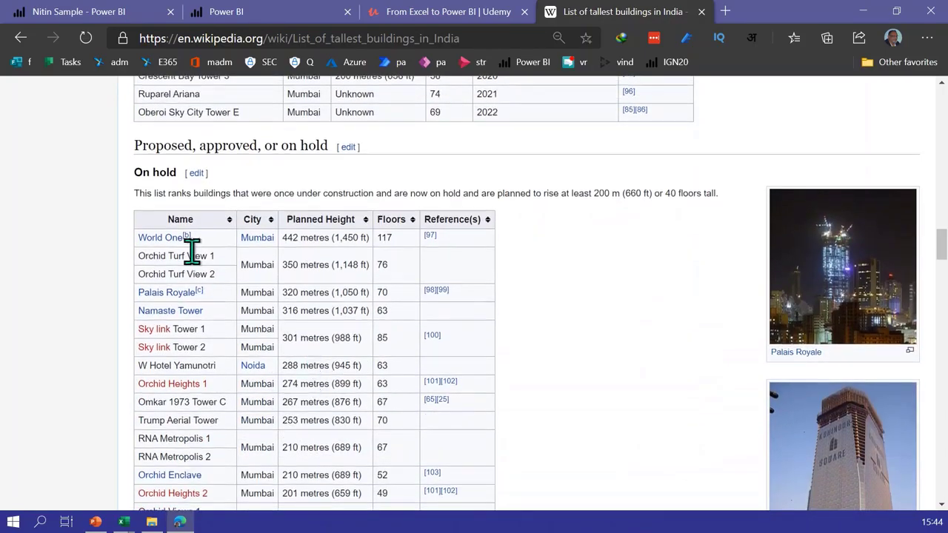
scroll(271, 360, "up", 12)
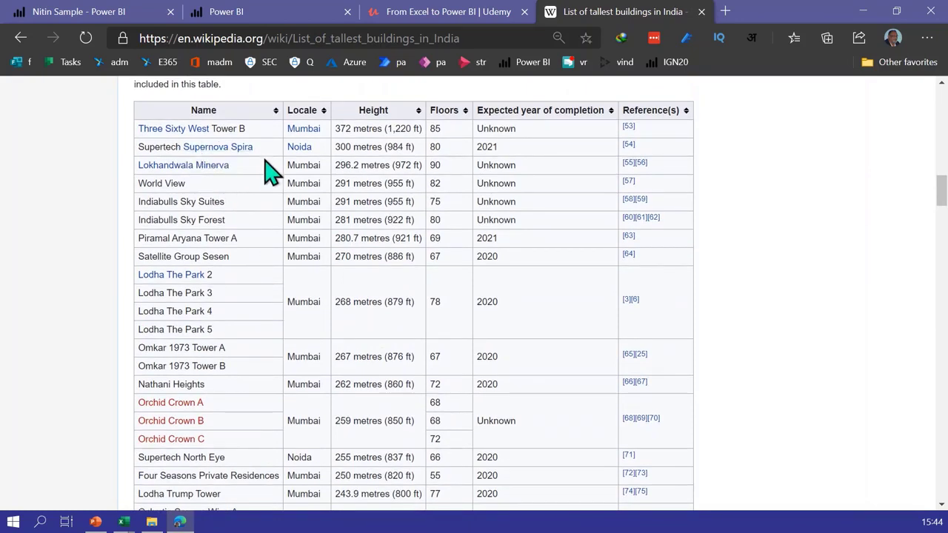
Step: Copy the Wikipedia article's web address and switch to the Book1 workbook in Excel
key("ctrl+l")
key("ctrl+c")
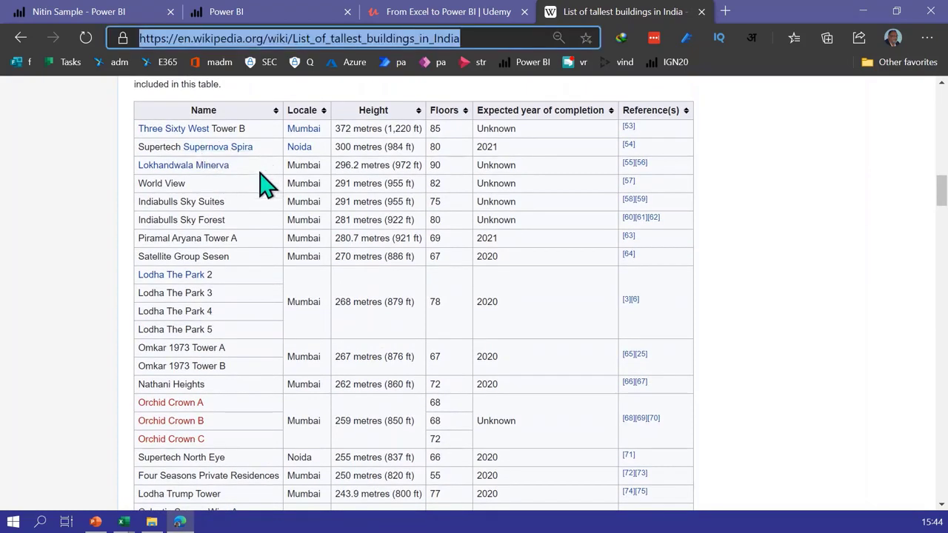
left_click(126, 522)
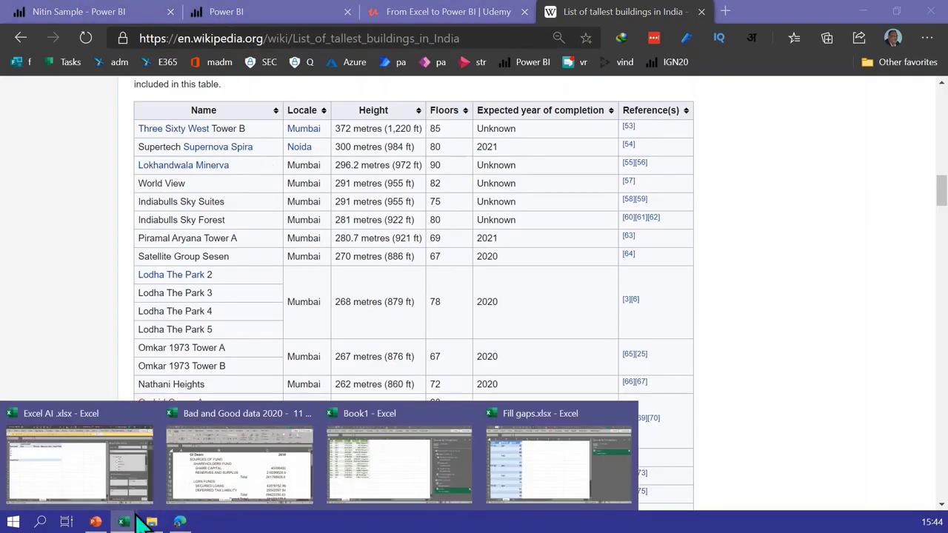
left_click(370, 485)
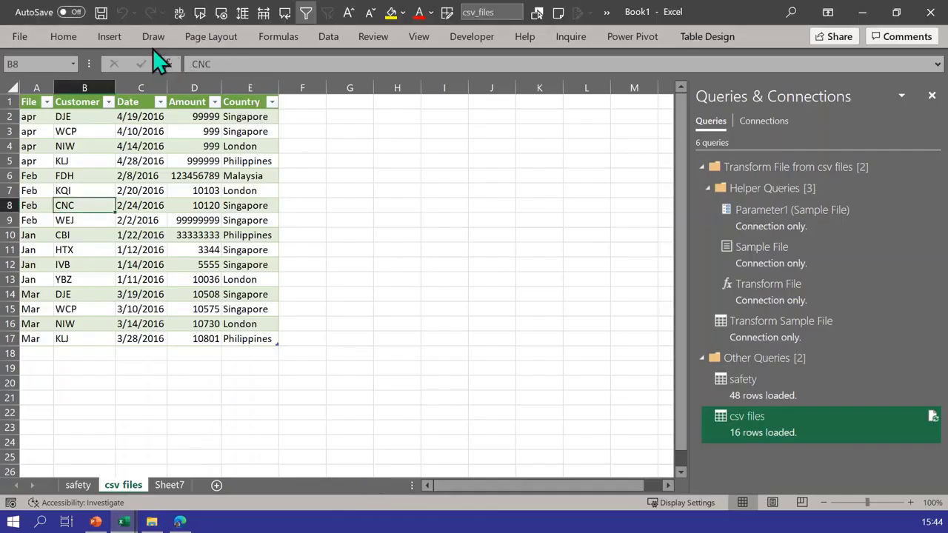
left_click(327, 41)
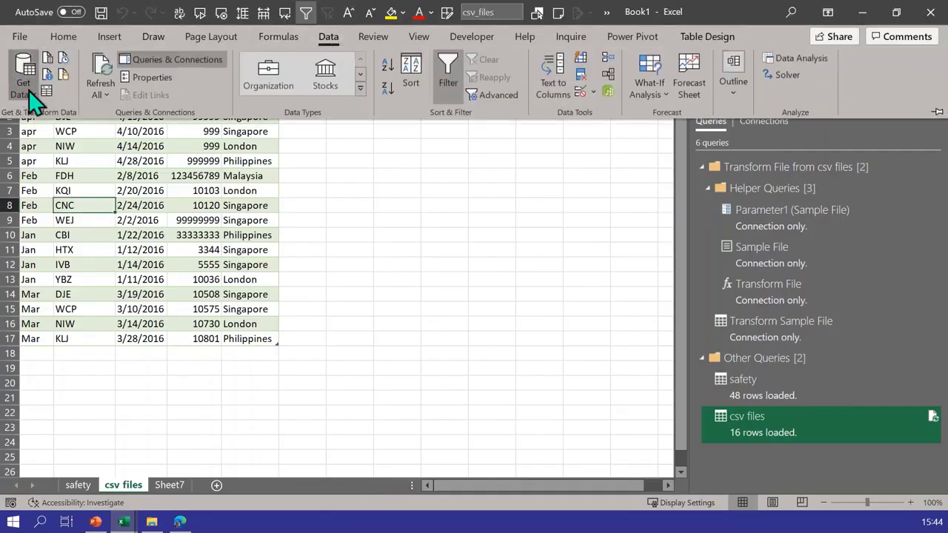
left_click(25, 87)
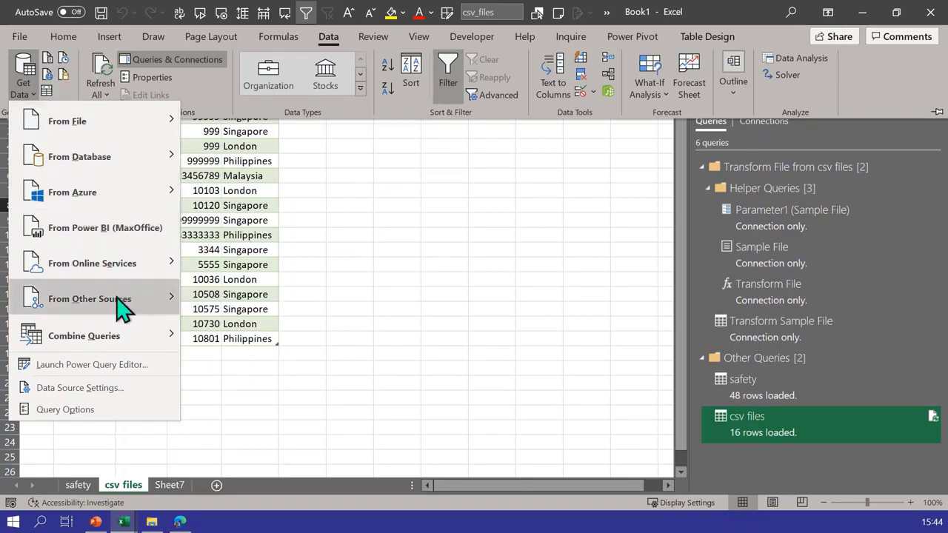
mouse_move(121, 303)
left_click(243, 175)
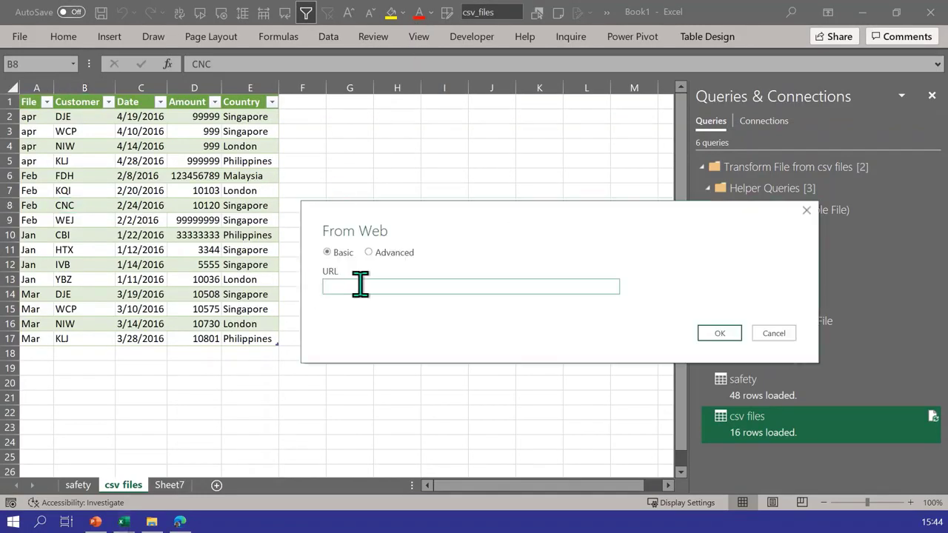
key("ctrl+v")
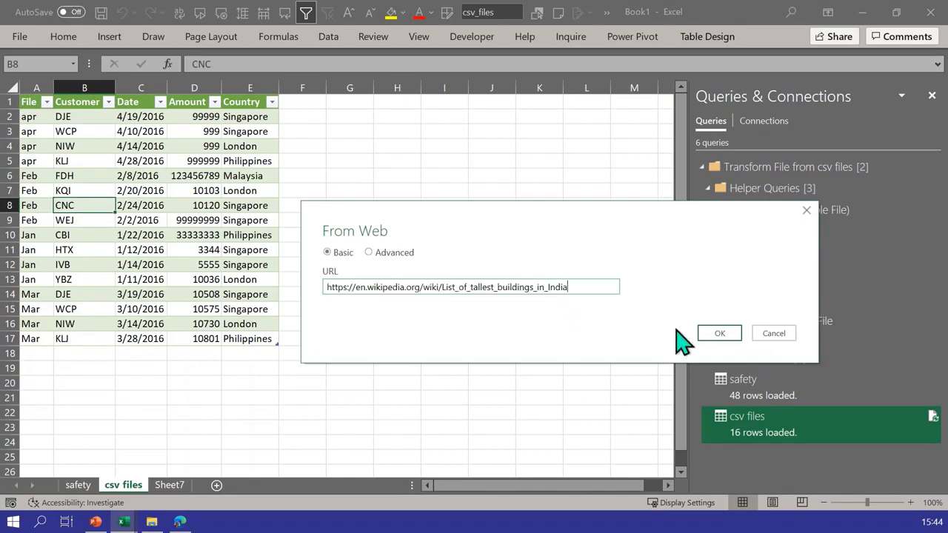
left_click(720, 333)
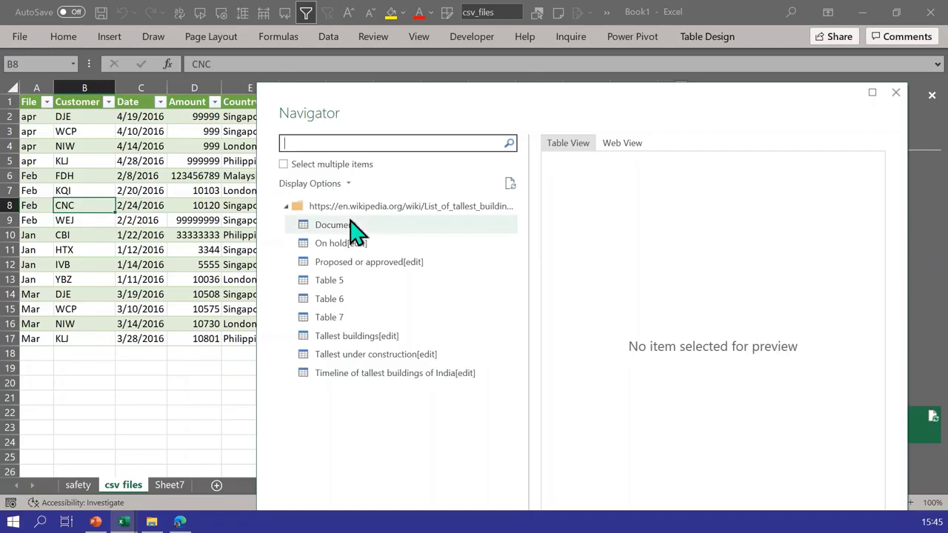
Step: Preview the Document, Table 5, Table 6 and Table 7 items found on the web page
left_click(351, 229)
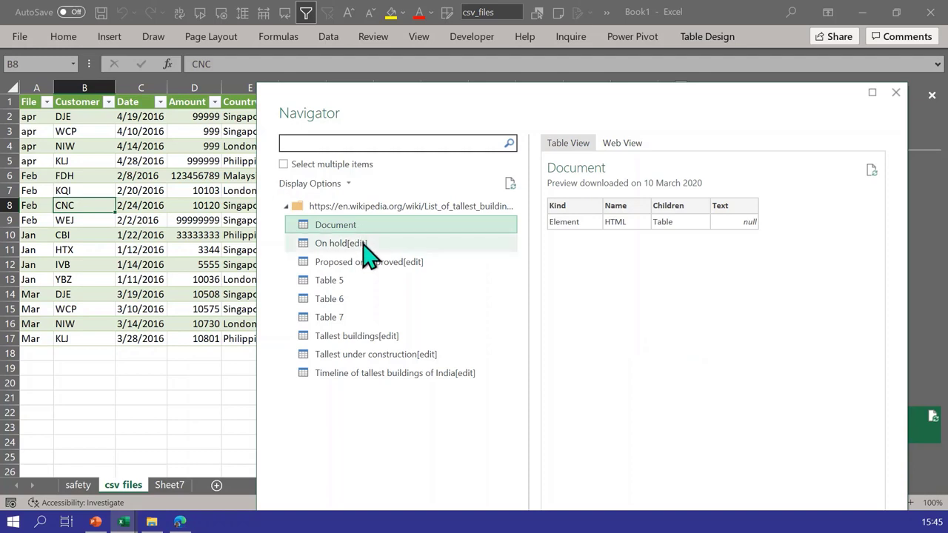
left_click(339, 285)
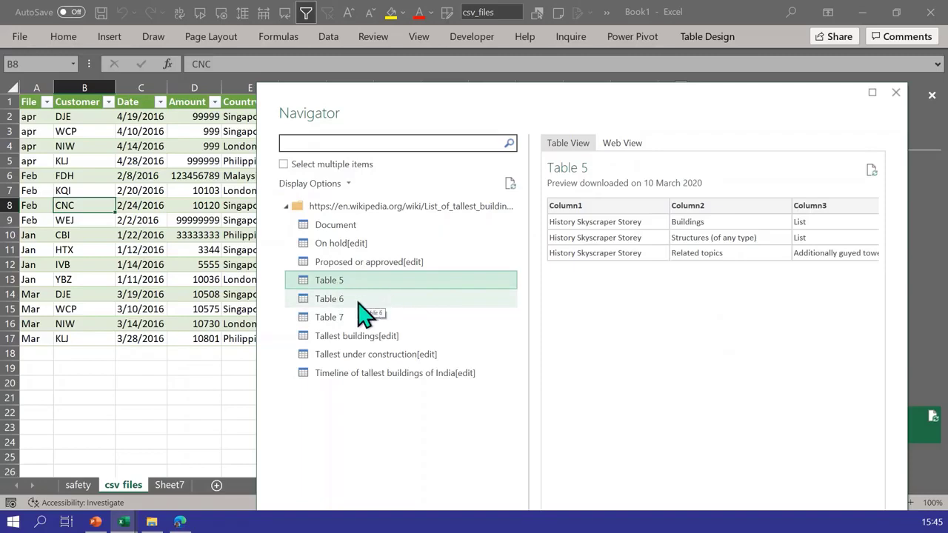
left_click(359, 300)
left_click(351, 318)
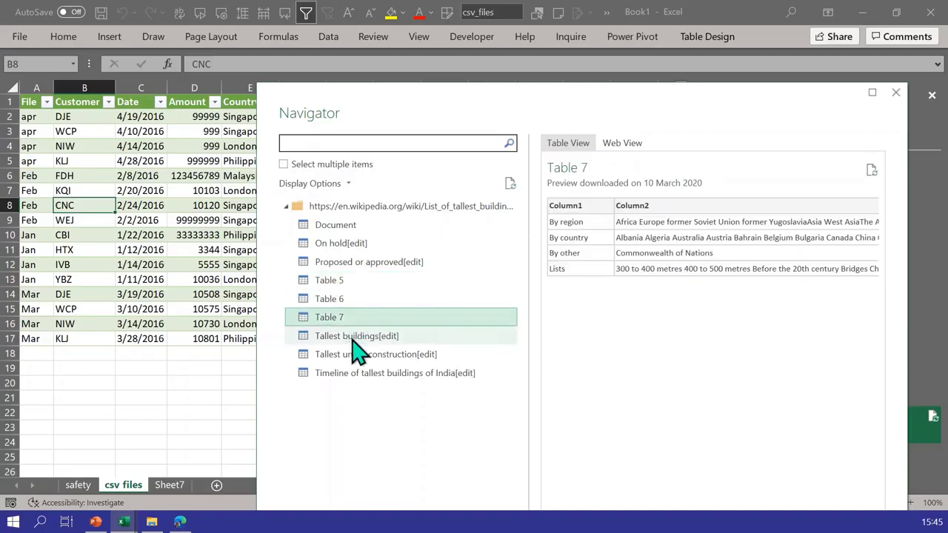
Step: Choose the Tallest buildings[edit] table from the web page and bring it into Power Query for transformation
left_click(354, 337)
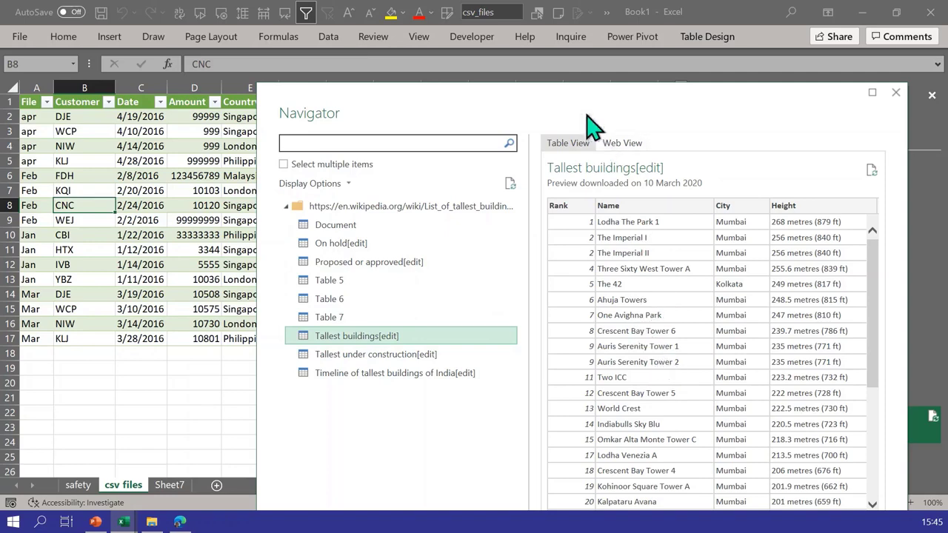
left_click_drag(570, 87, 488, 50)
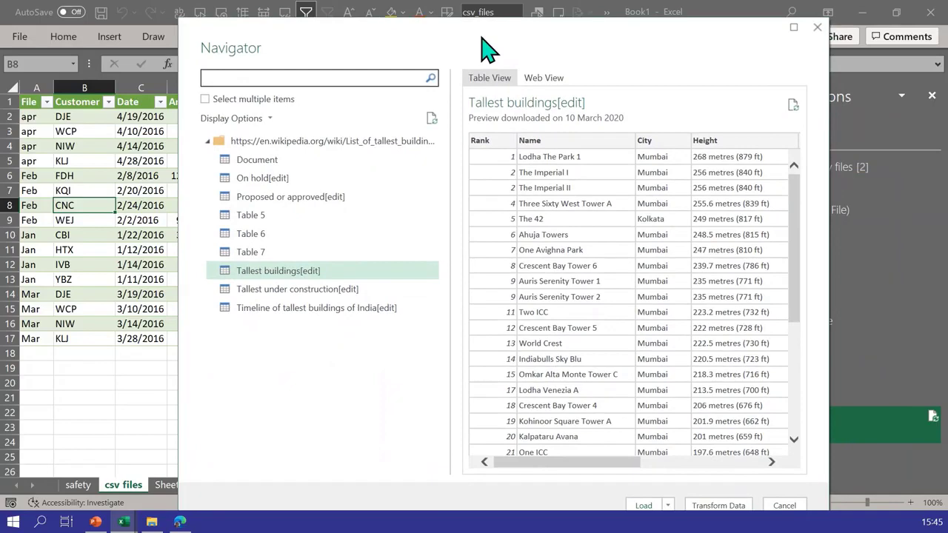
left_click_drag(482, 18, 456, 77)
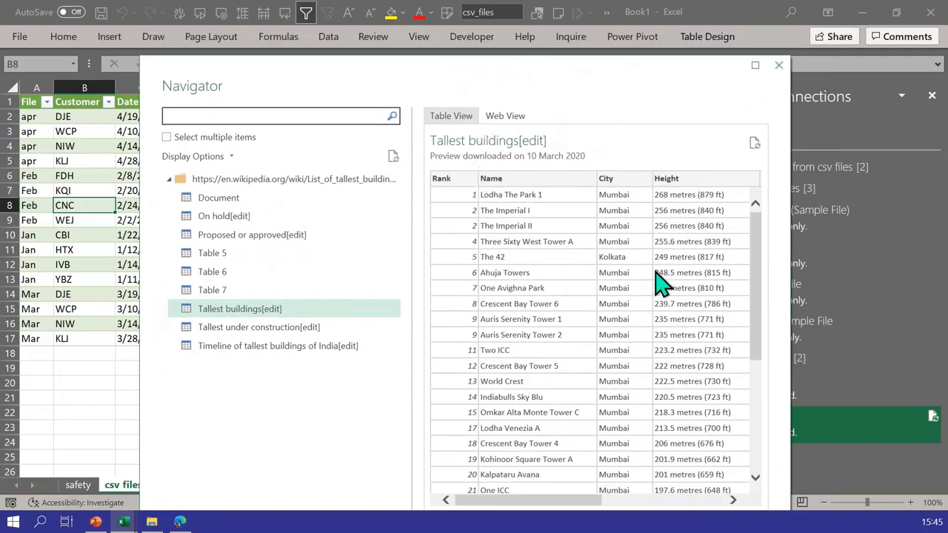
left_click_drag(540, 89, 533, 42)
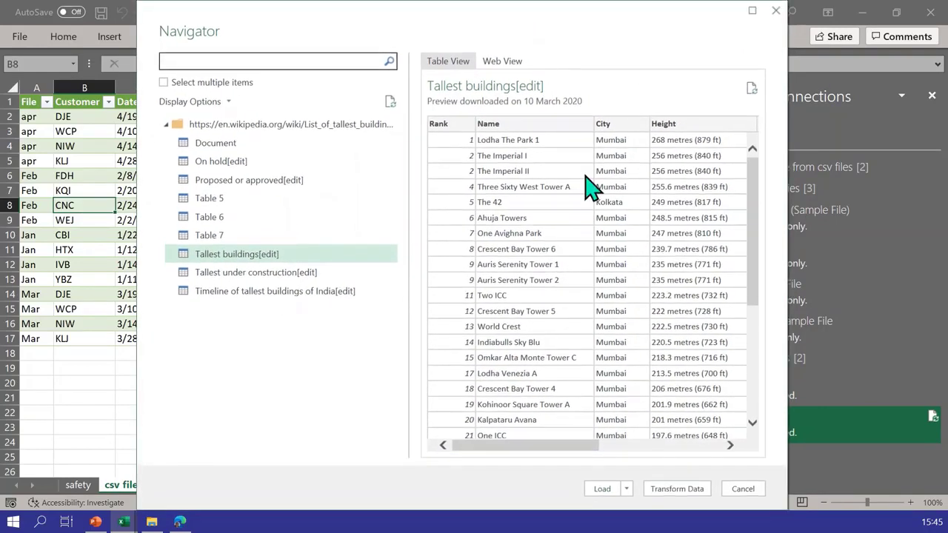
left_click(677, 490)
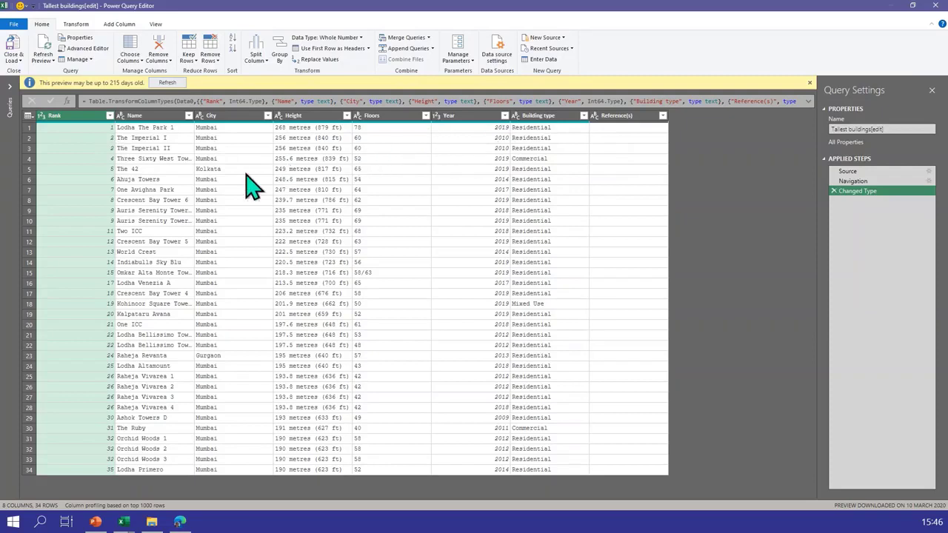
Step: Keep only the Name, City, Height and Floors columns by removing all other columns from the query
left_click(158, 116)
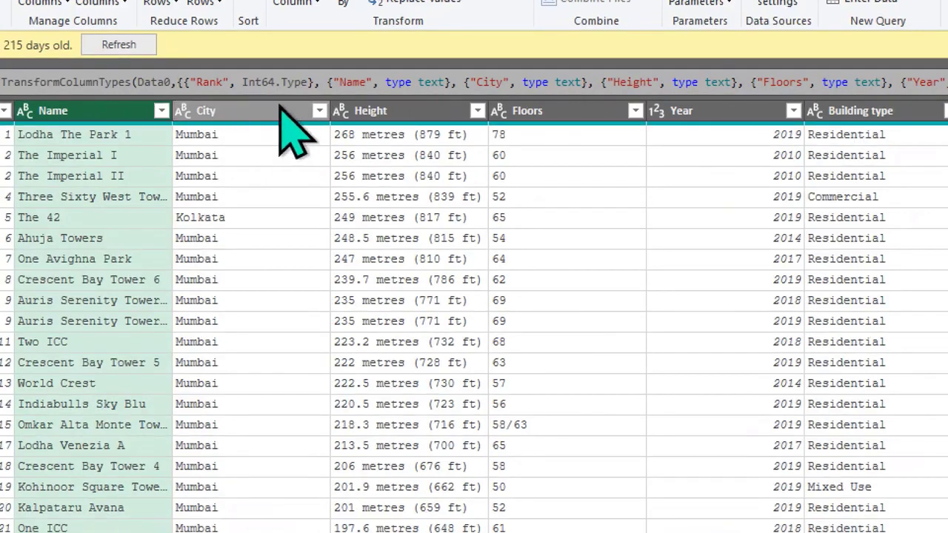
left_click(282, 111, "ctrl")
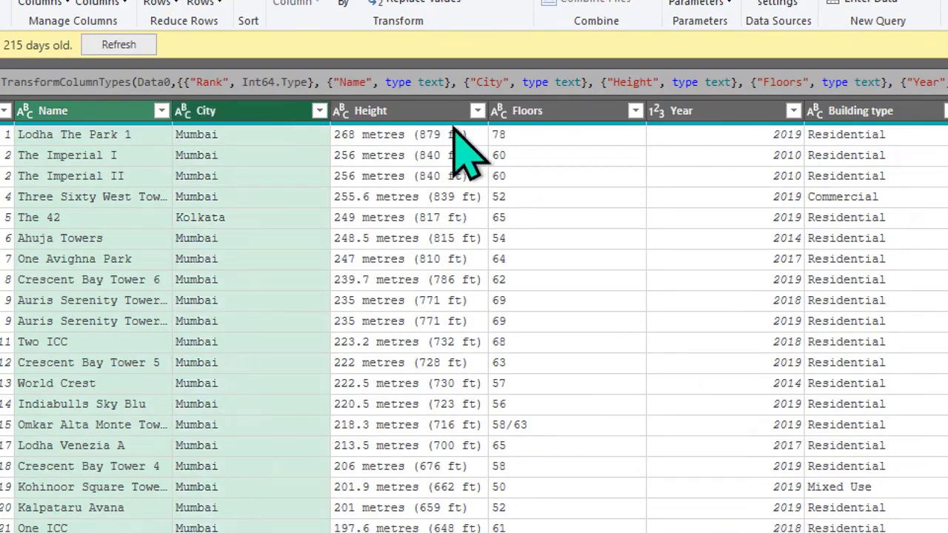
left_click(413, 115, "ctrl")
left_click(557, 113, "ctrl")
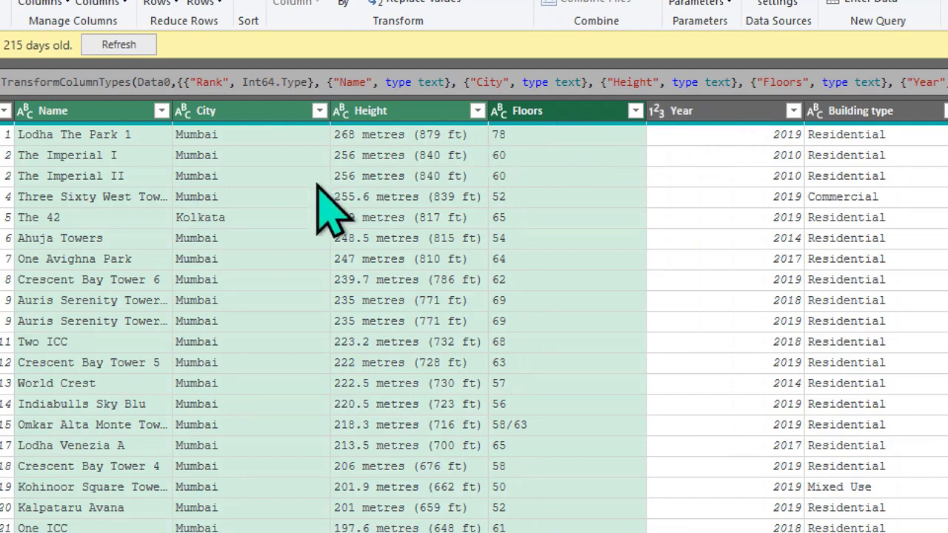
right_click(290, 117)
left_click(374, 171)
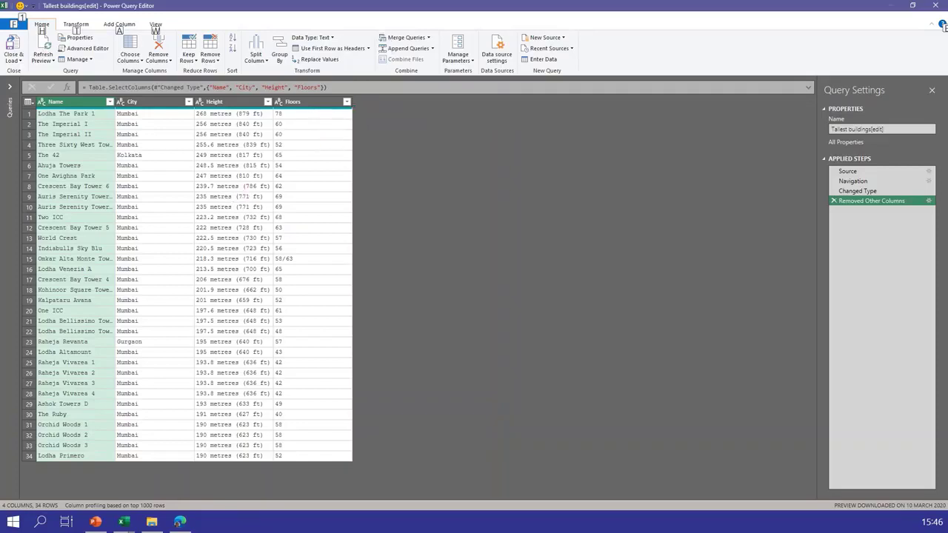
Step: Split the Height column by the space delimiter at the left-most delimiter only
right_click(231, 104)
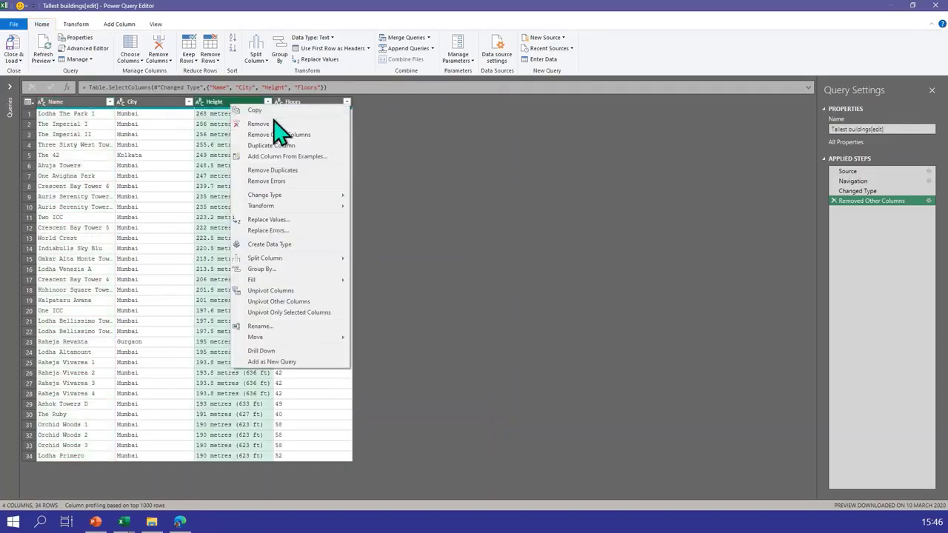
left_click(253, 111)
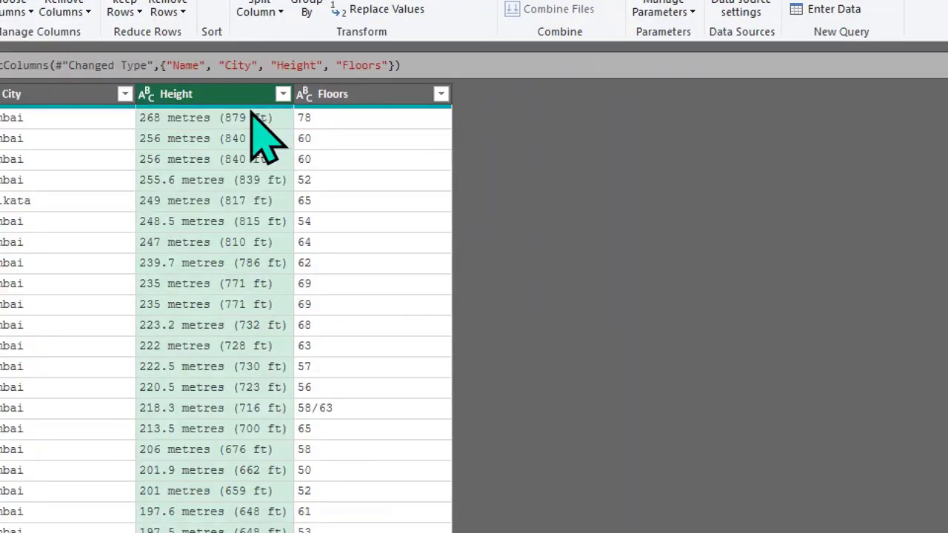
right_click(237, 101)
mouse_move(341, 401)
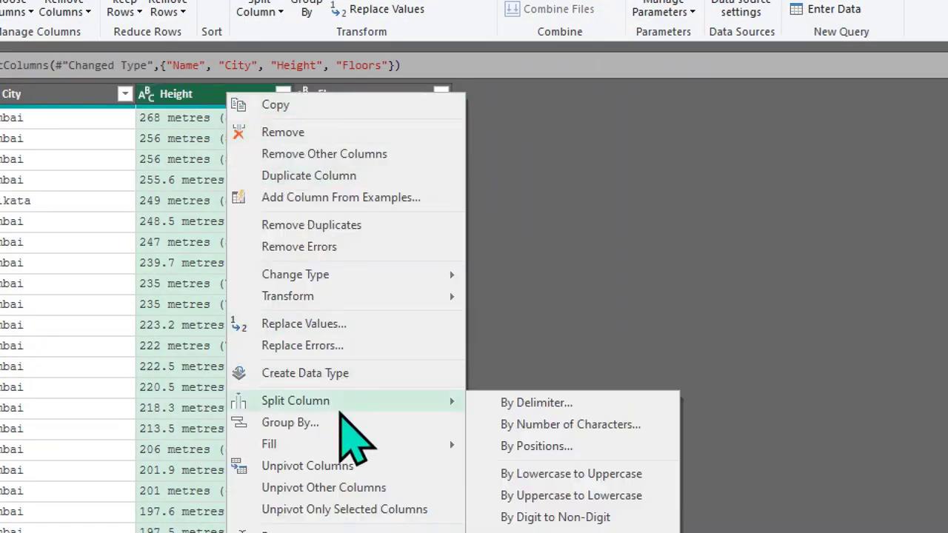
left_click(536, 403)
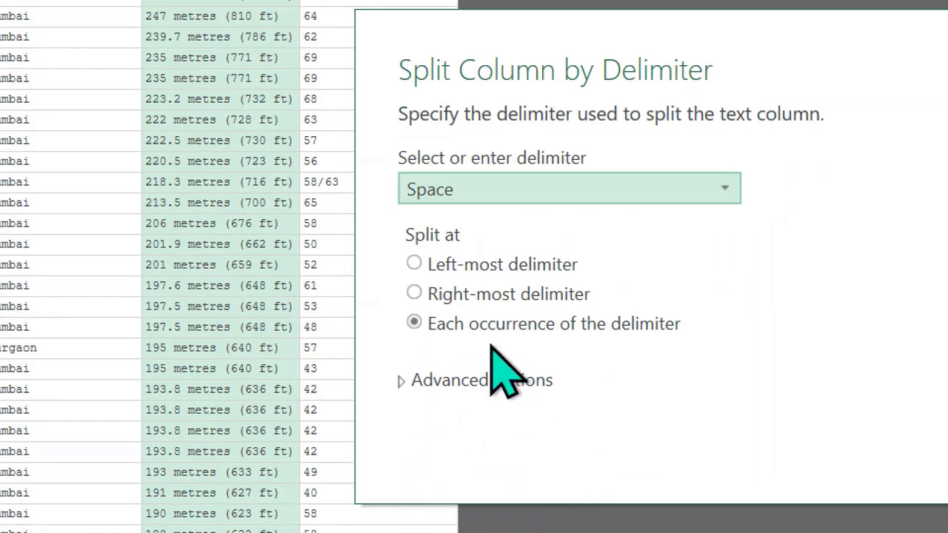
left_click(458, 267)
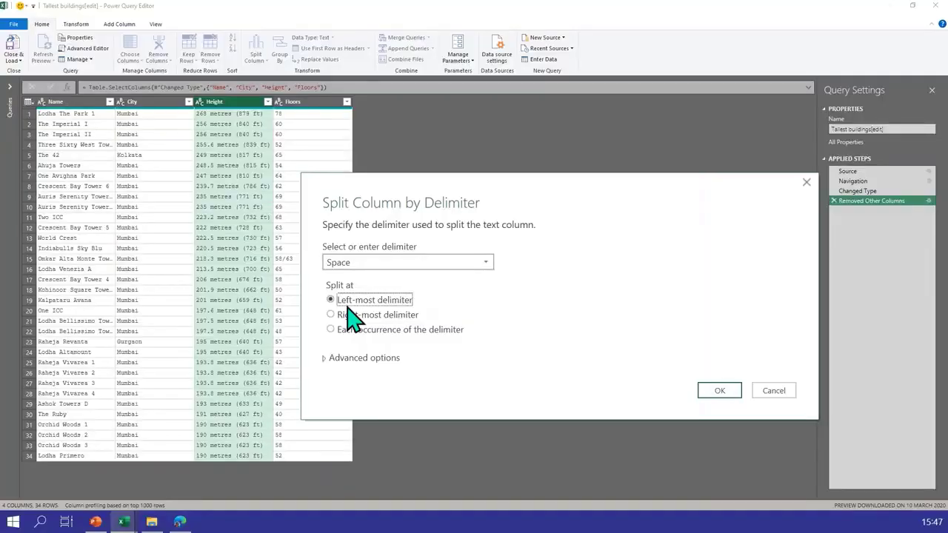
left_click(660, 392)
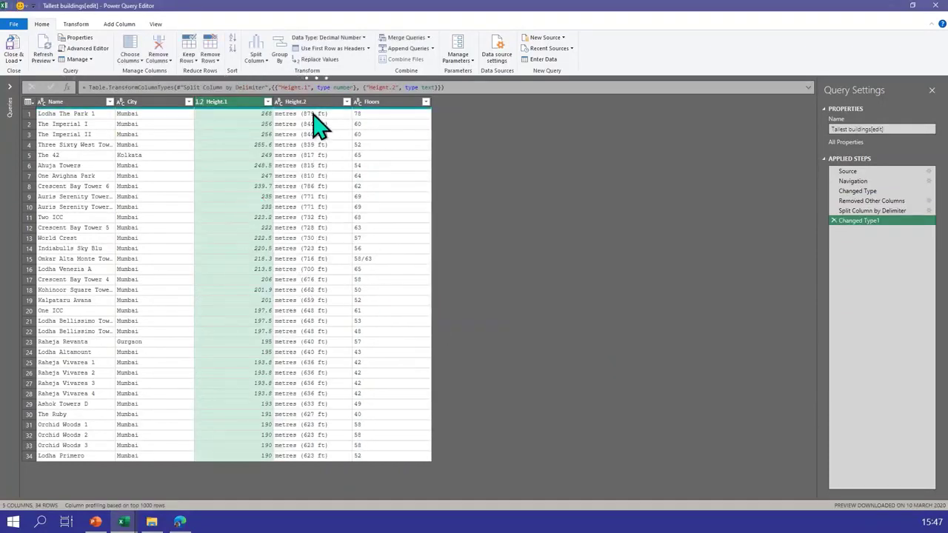
Step: Remove the Height.2 column and load the finished query into the workbook
right_click(314, 105)
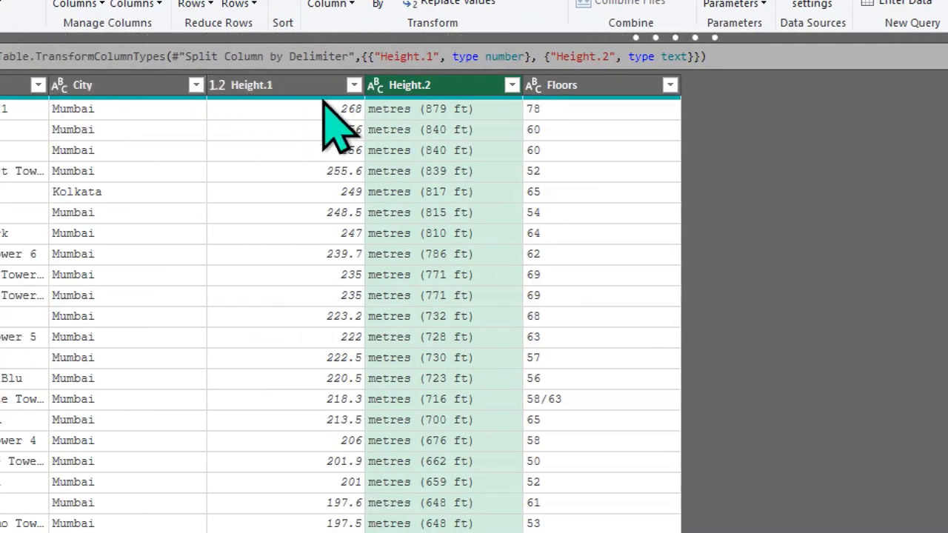
left_click(218, 84)
left_click(219, 86)
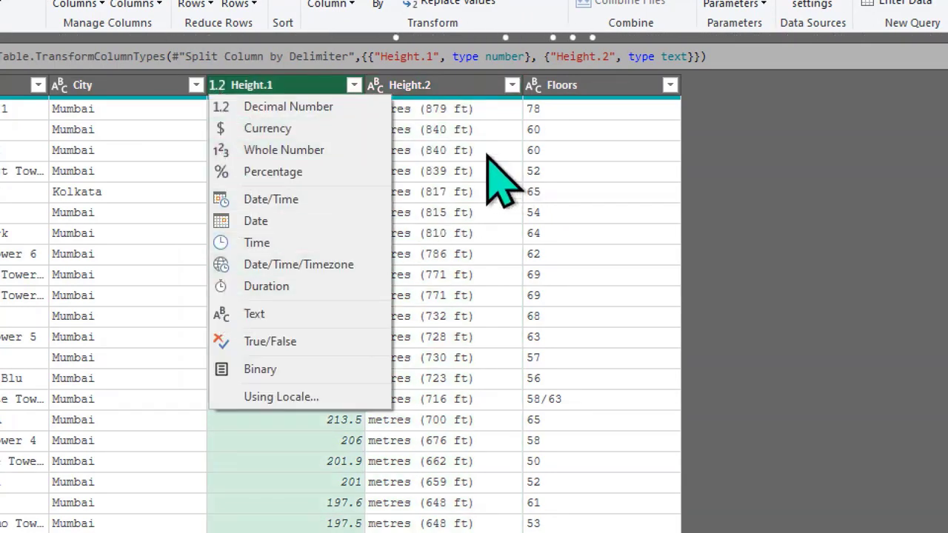
left_click(437, 86)
right_click(436, 93)
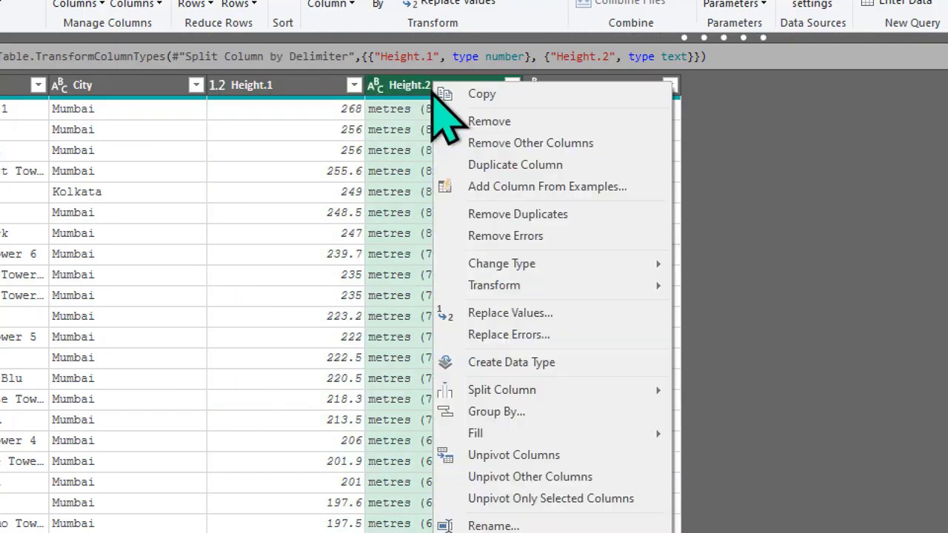
left_click(486, 121)
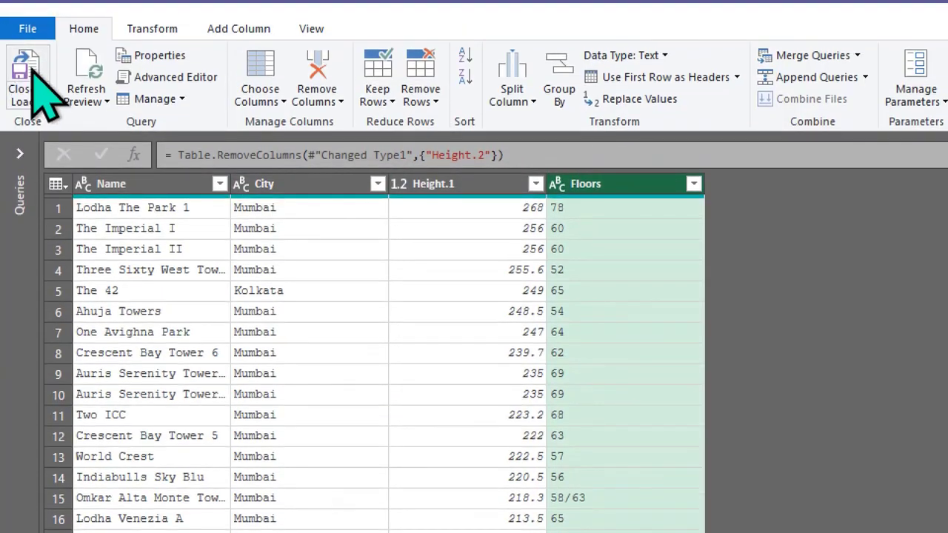
left_click(27, 15)
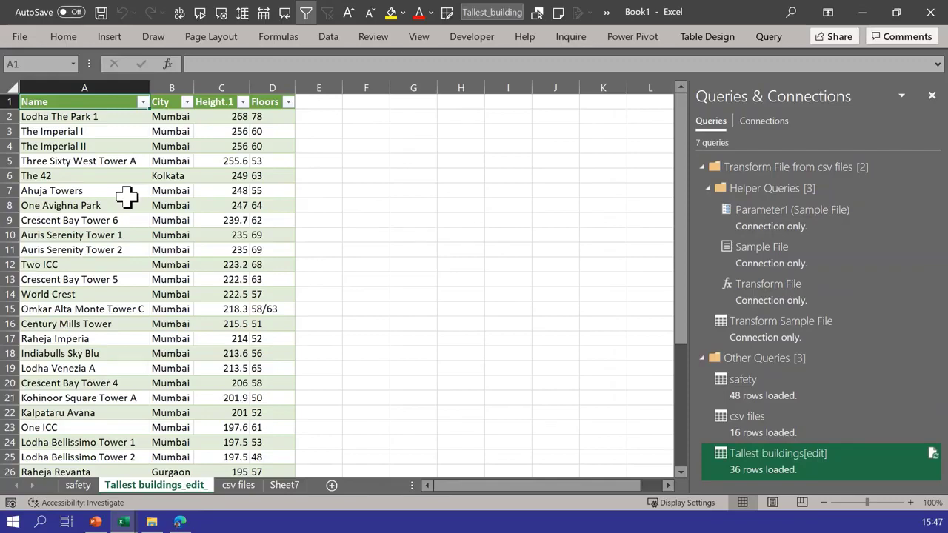
Step: Look over the refresh commands offered for the loaded Tallest buildings table's query
left_click(127, 194)
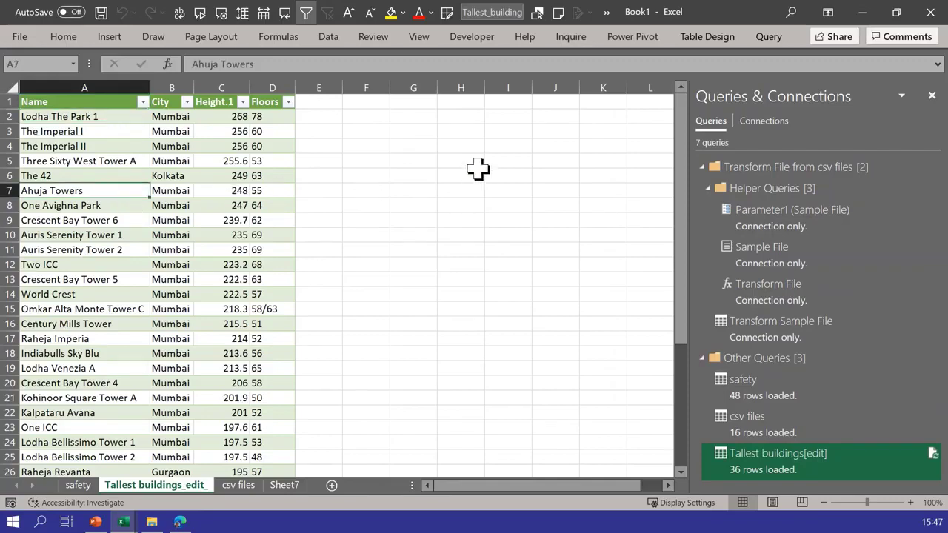
left_click(772, 43)
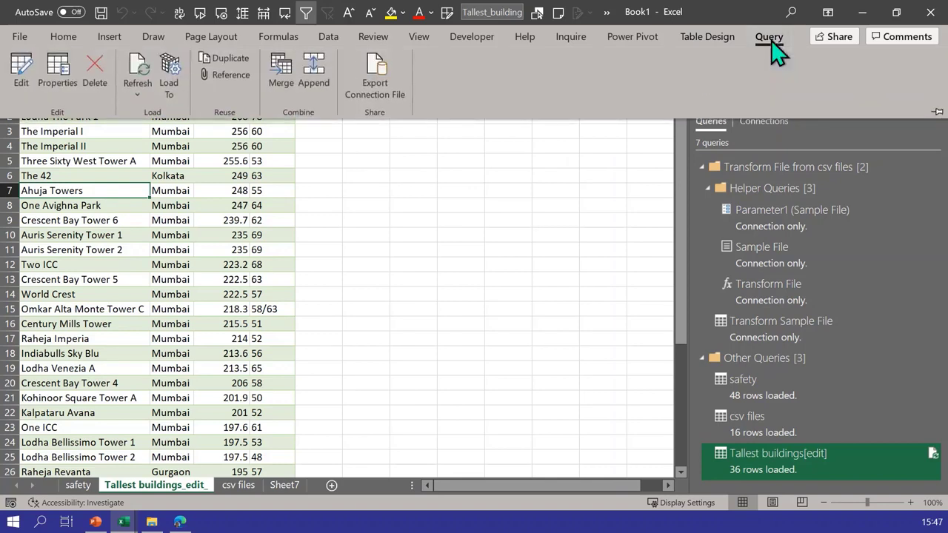
left_click(136, 90)
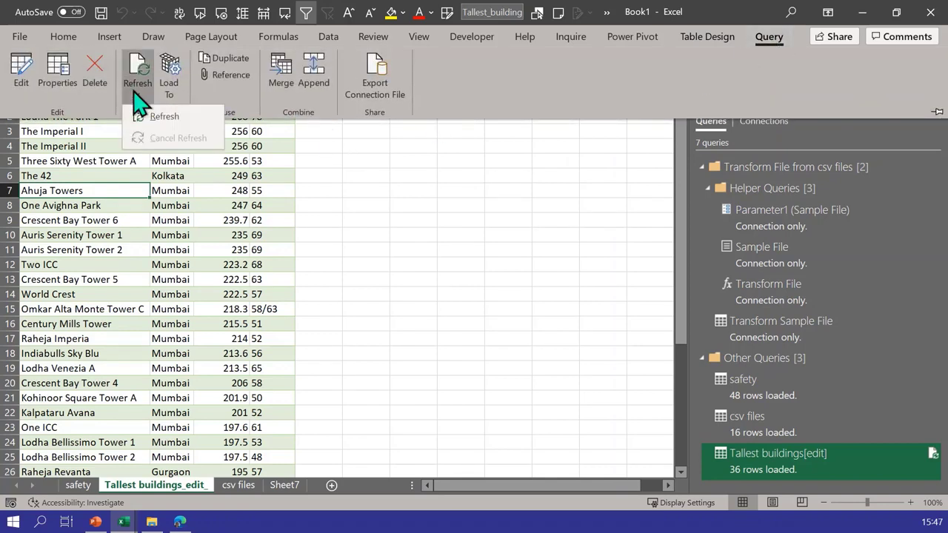
left_click(180, 190)
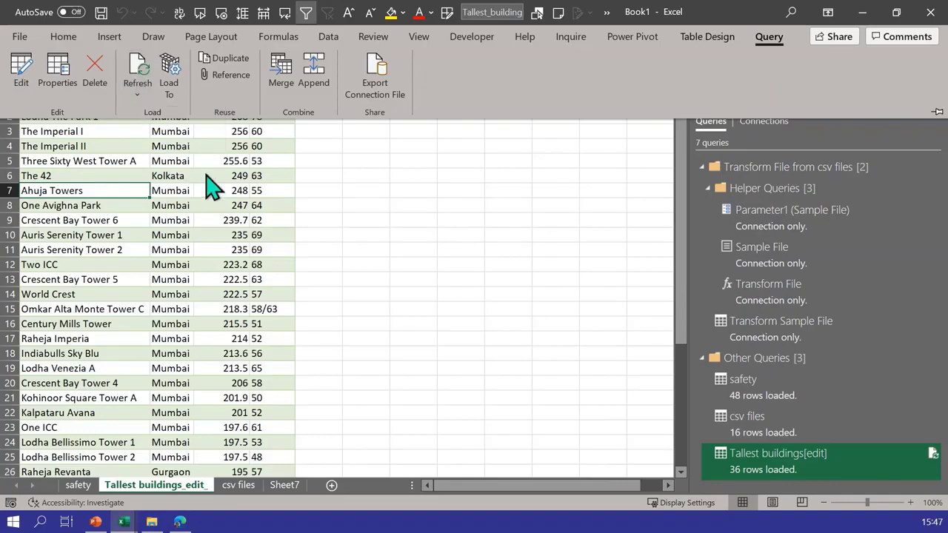
Step: Examine the query's refresh control properties, including refresh on file open and timed refresh, and cancel without saving them
left_click(712, 39)
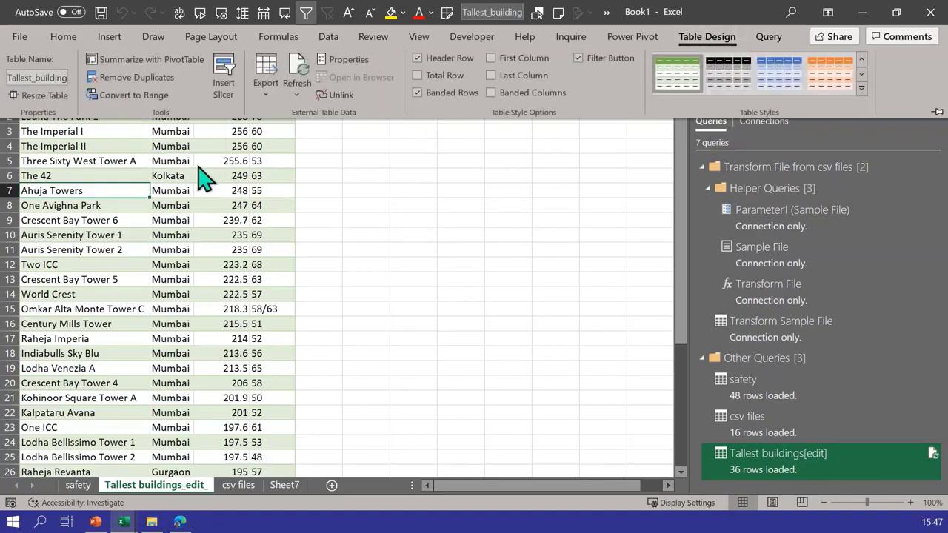
left_click(326, 59)
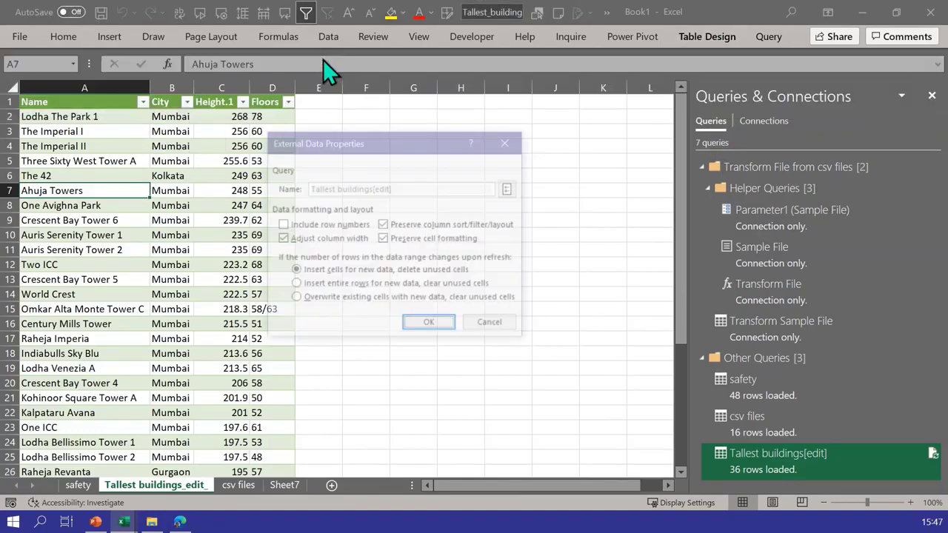
left_click(511, 190)
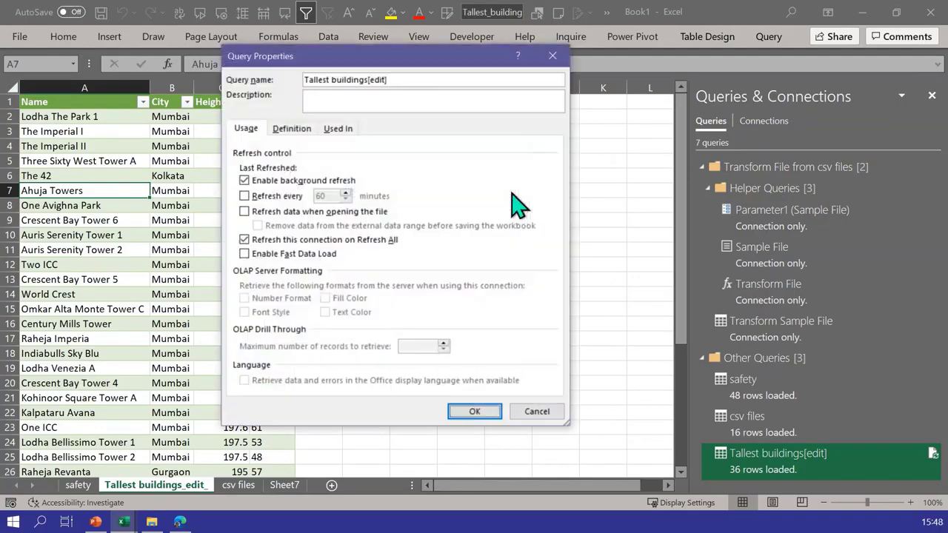
left_click(279, 210)
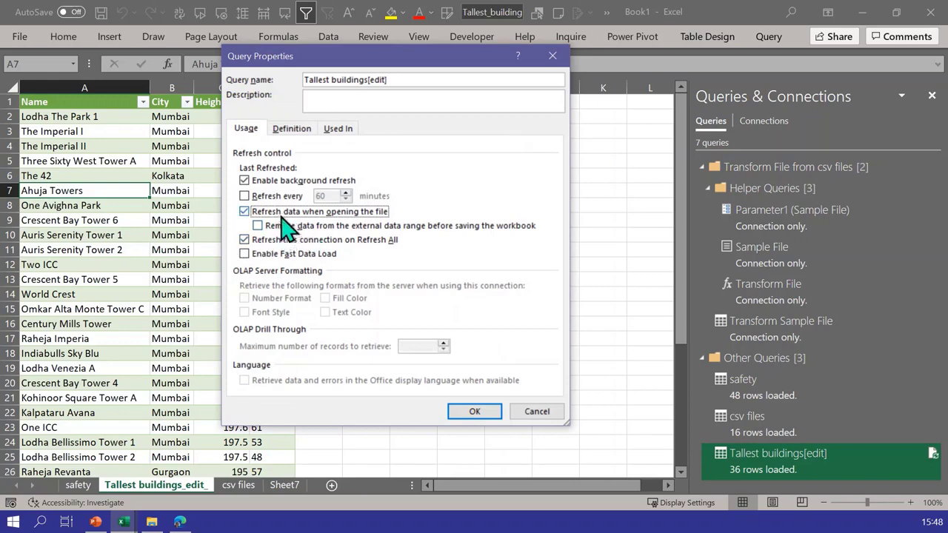
left_click(279, 197)
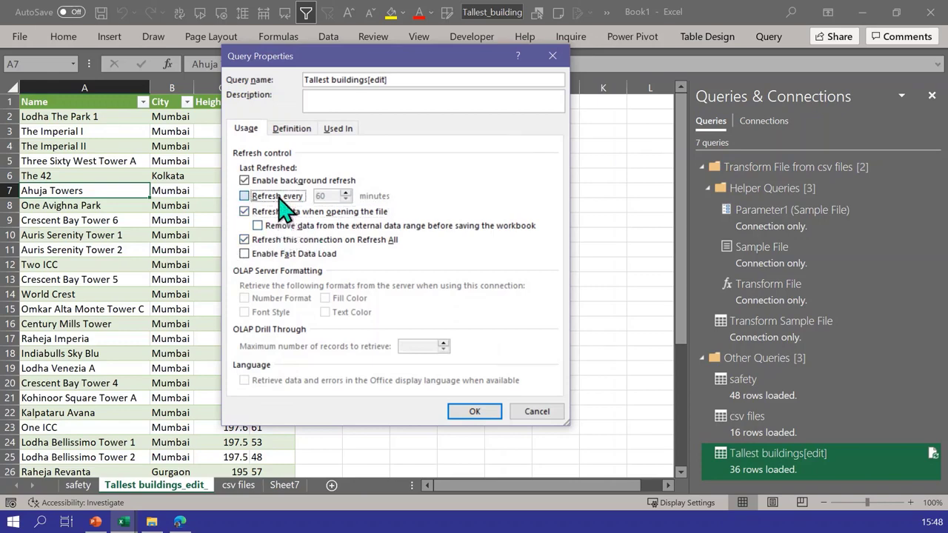
left_click(535, 414)
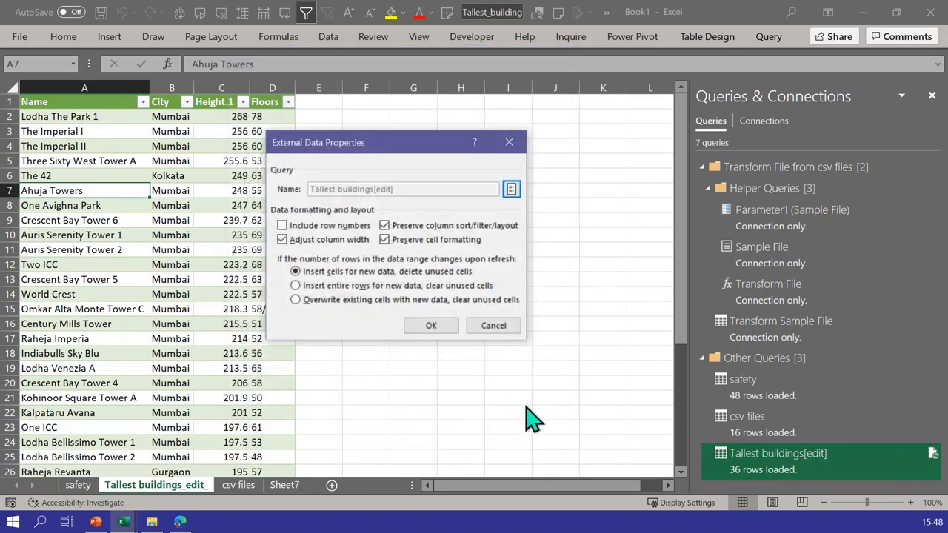
left_click(490, 323)
left_click(185, 248)
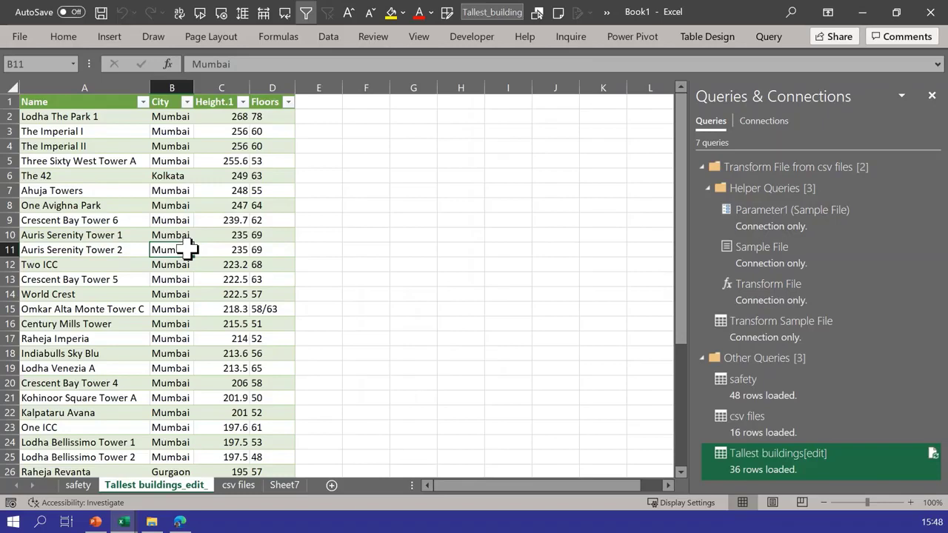
left_click(268, 224)
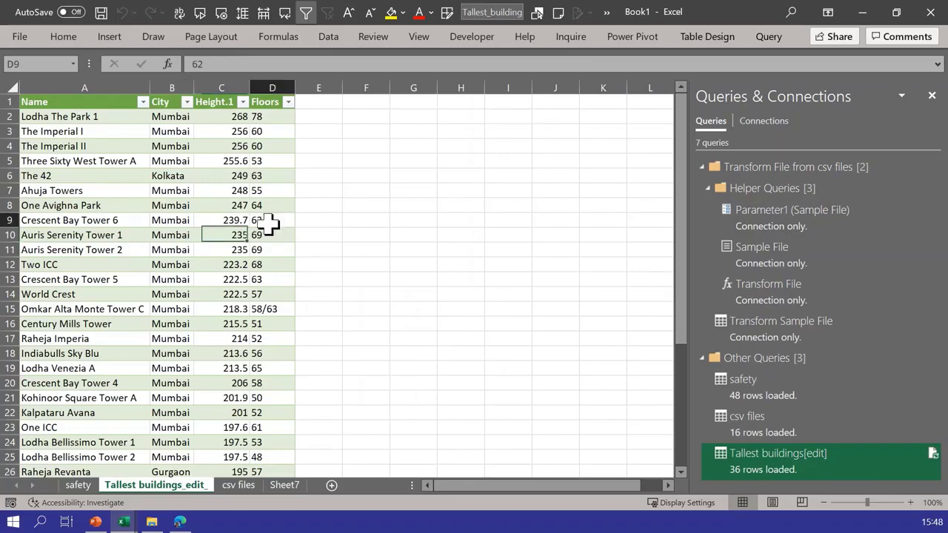
left_click(163, 237)
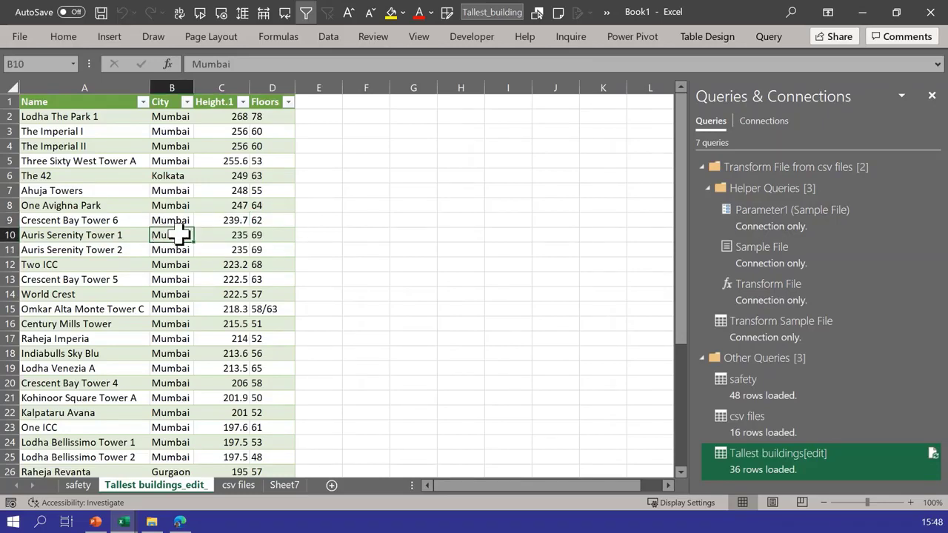
Step: Switch to Power BI Desktop and examine the CityMaster and Transactions tables with their fields, including City Code and CityId
left_click(866, 13)
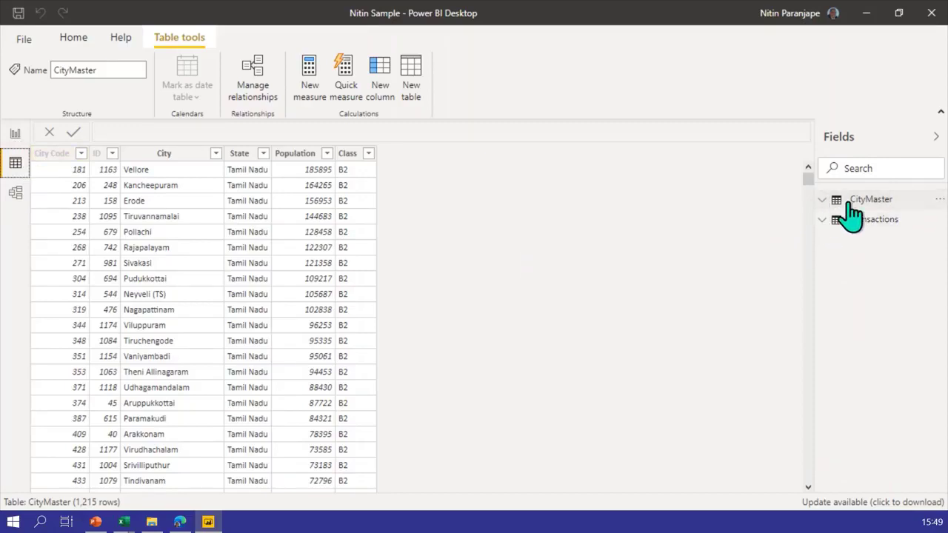
left_click(874, 200)
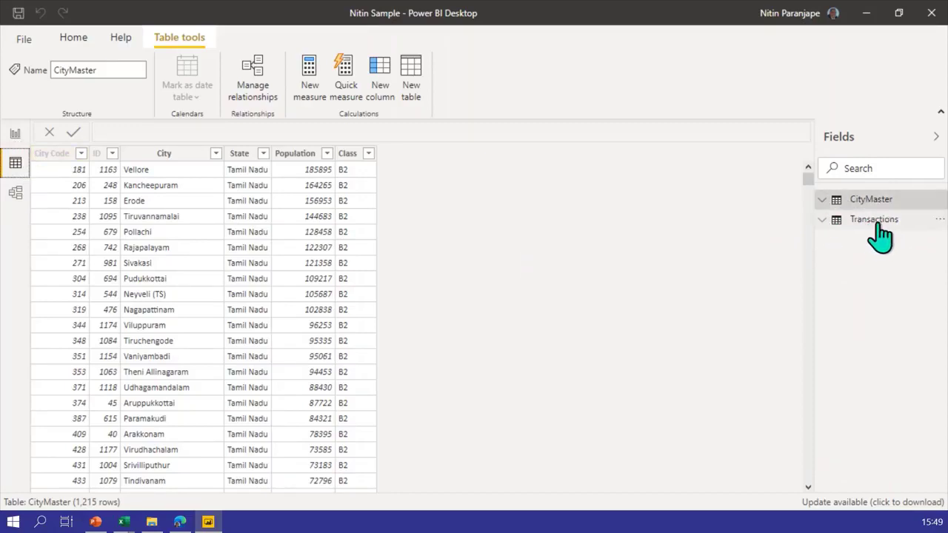
left_click(822, 222)
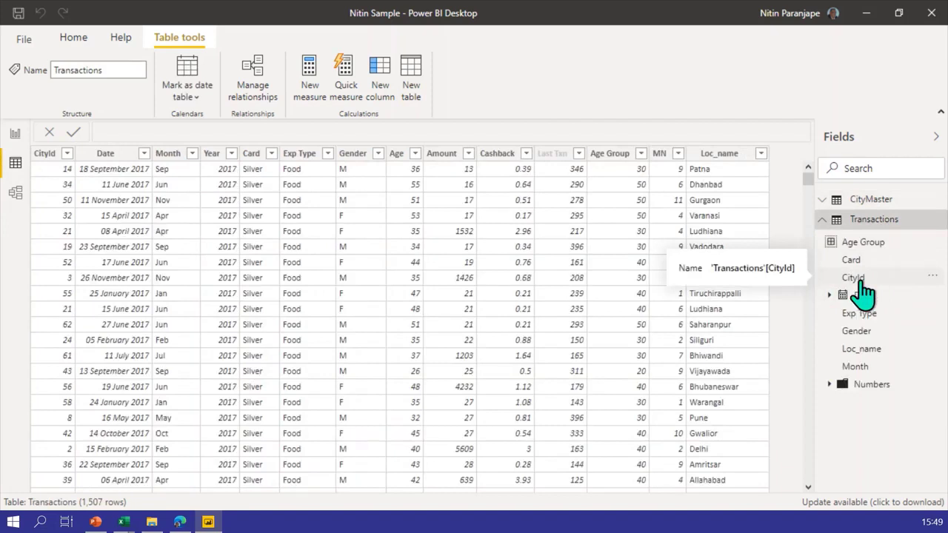
left_click(823, 199)
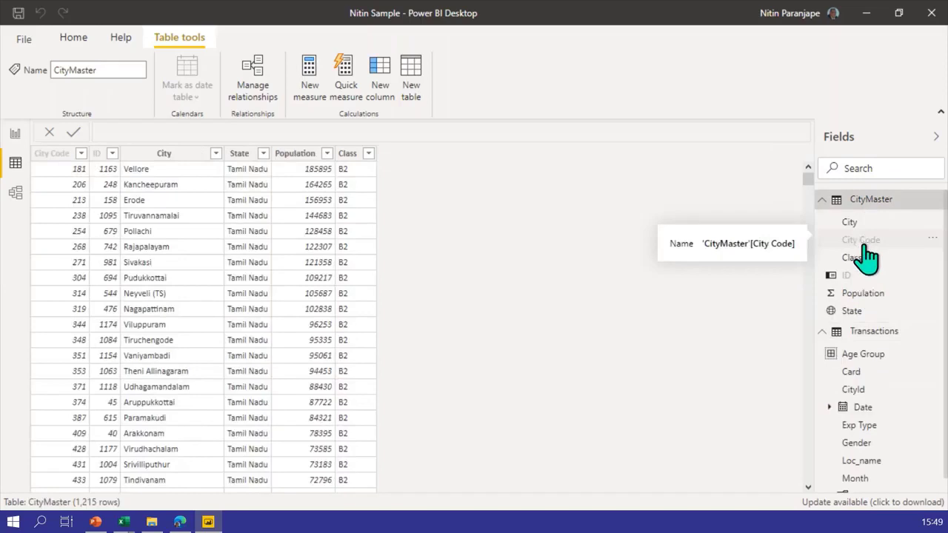
left_click(824, 199)
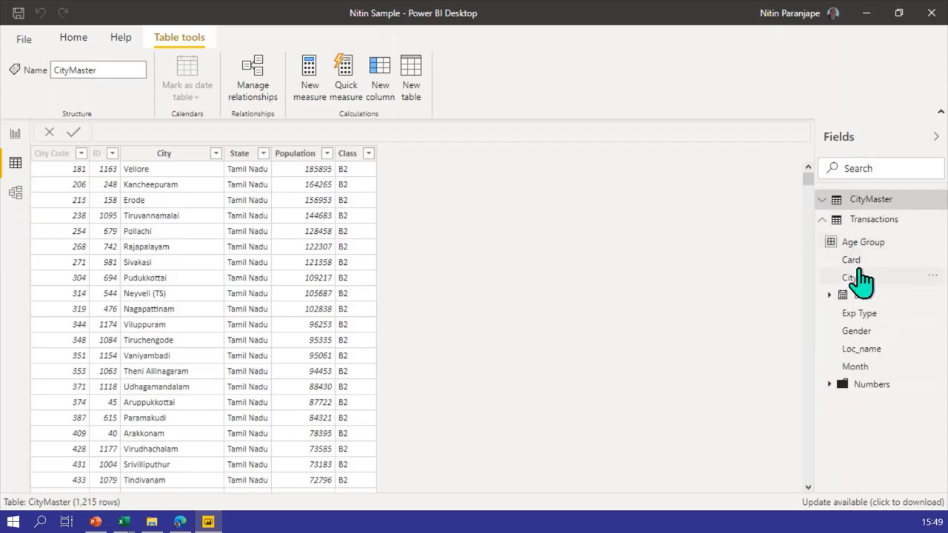
left_click(860, 220)
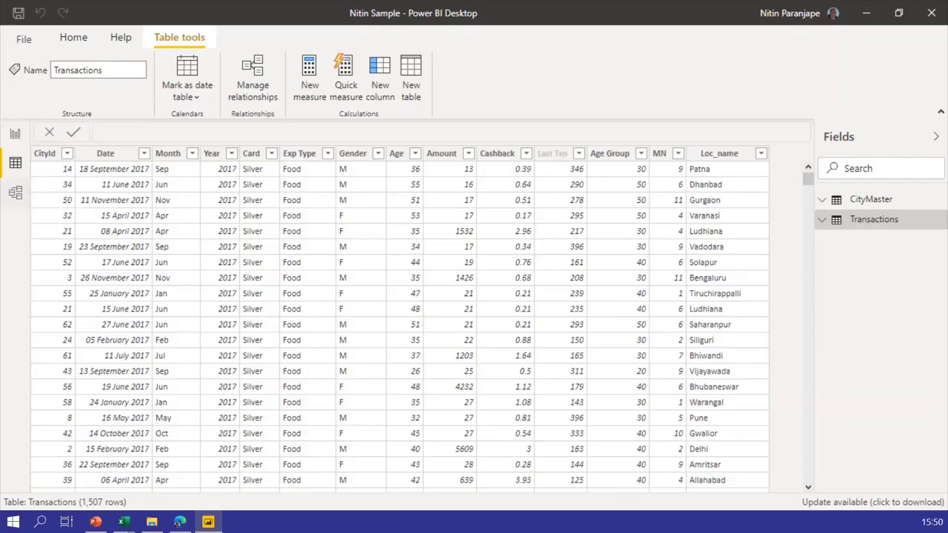
Step: Show the data model diagram with the side panes collapsed and move the Transactions table closer to CityMaster
left_click(14, 194)
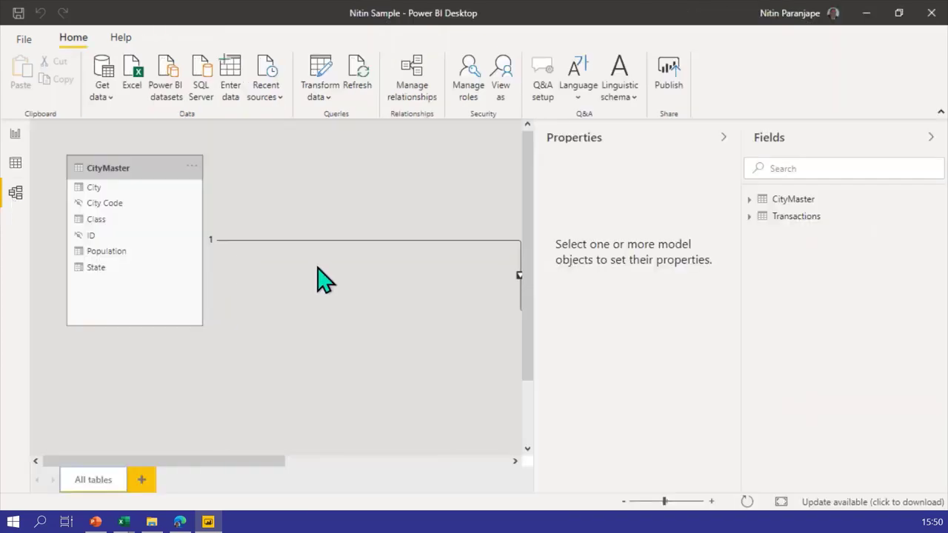
left_click(724, 137)
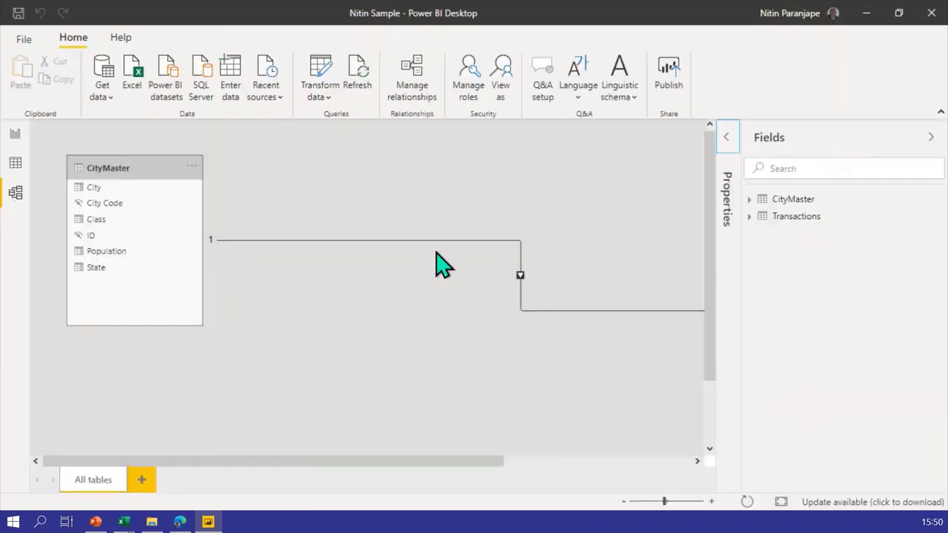
left_click(931, 138)
left_click_drag(867, 175, 453, 157)
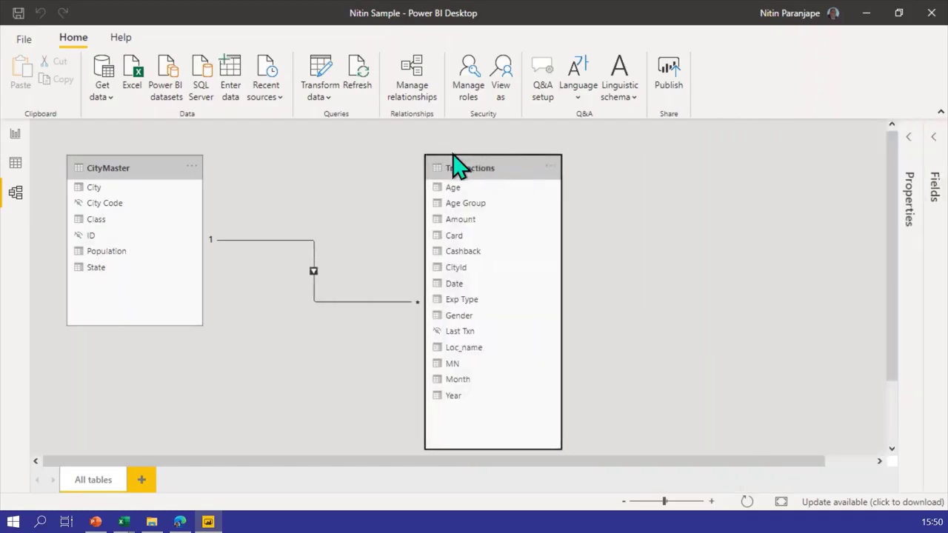
Step: Delete the relationship between the CityMaster and Transactions tables
right_click(339, 306)
left_click(372, 314)
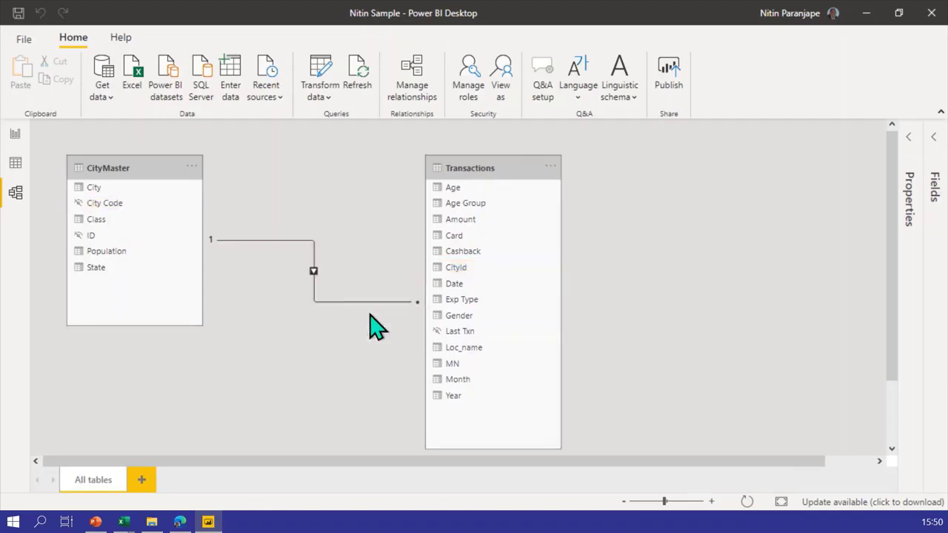
left_click(554, 289)
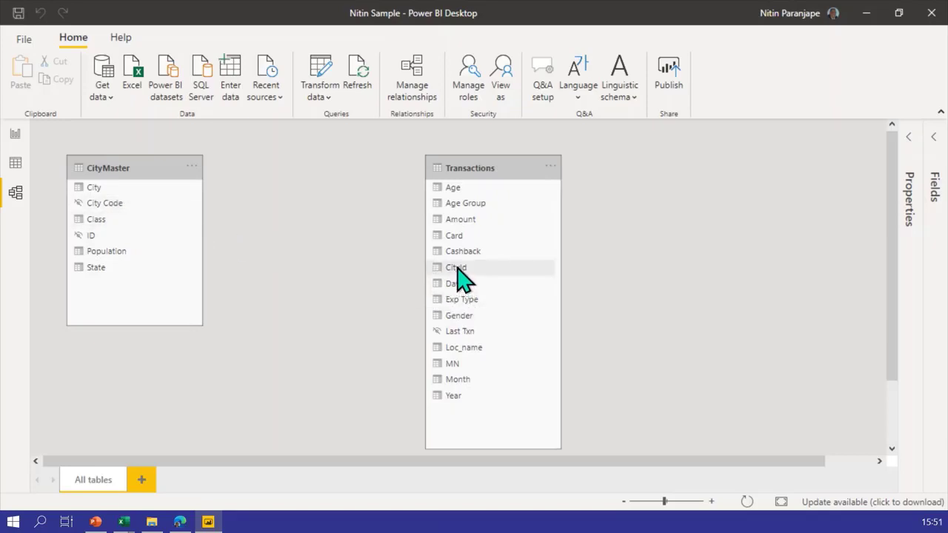
Step: Relate the Transactions table's CityId to CityMaster's City Code and show both tables' fields in the report view
left_click_drag(457, 269, 143, 211)
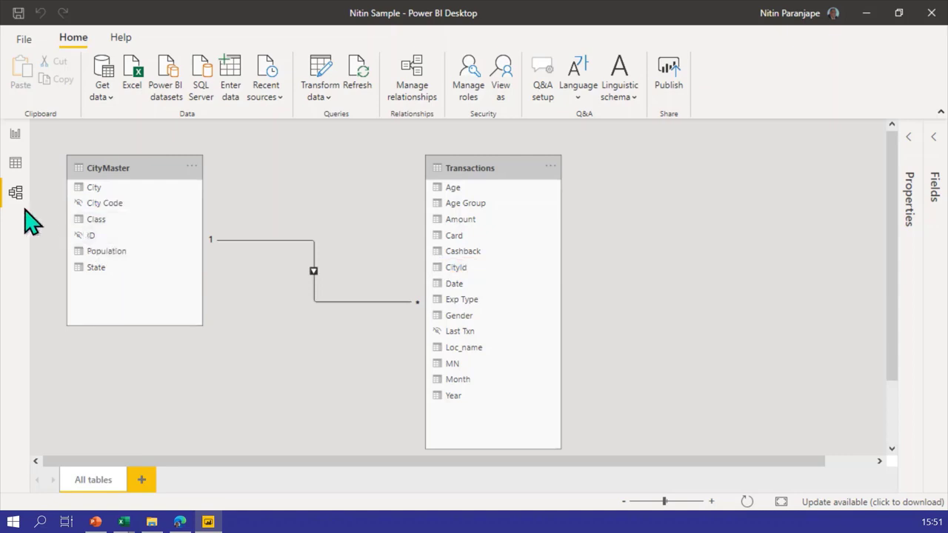
left_click(15, 164)
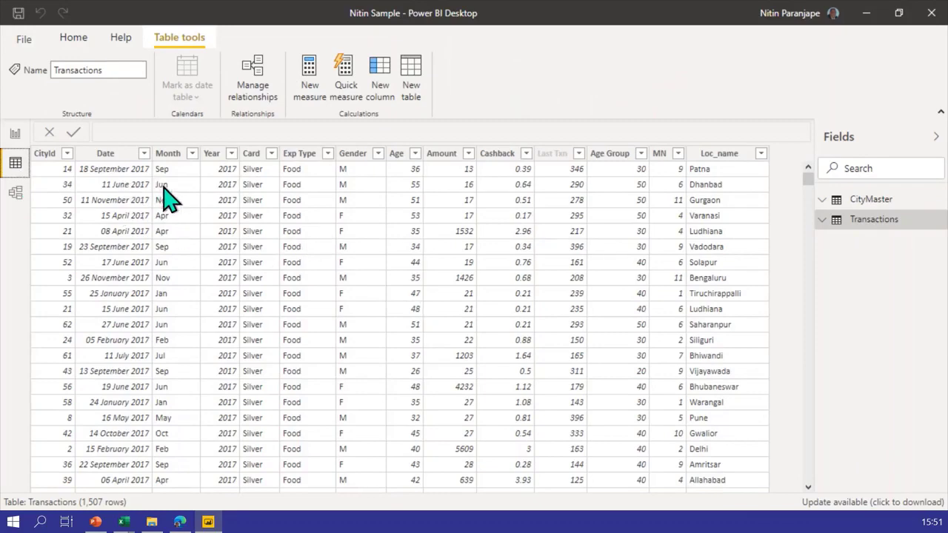
left_click(18, 139)
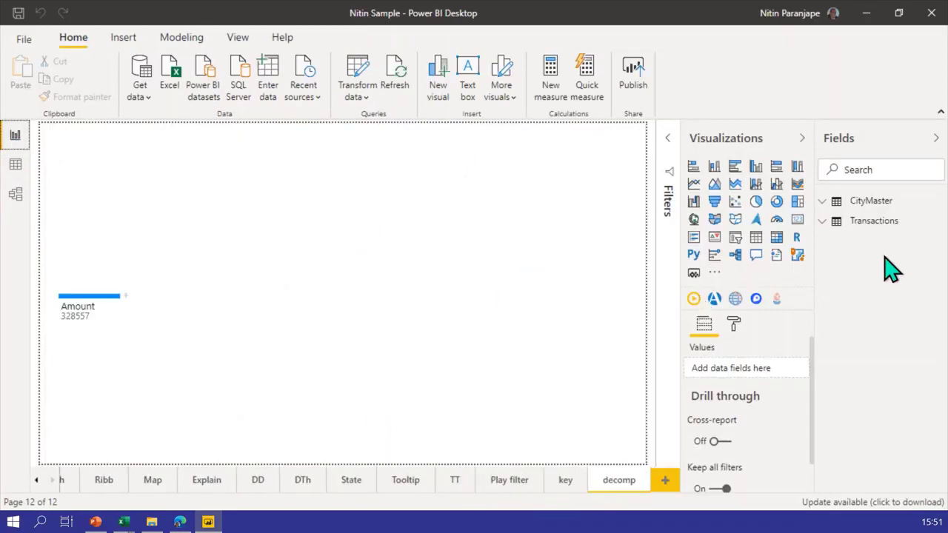
left_click(892, 208)
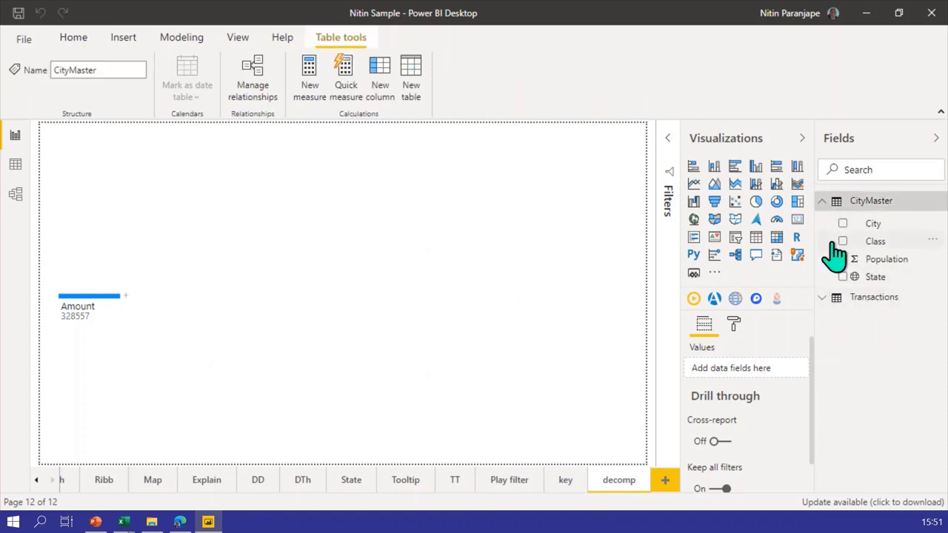
left_click(822, 297)
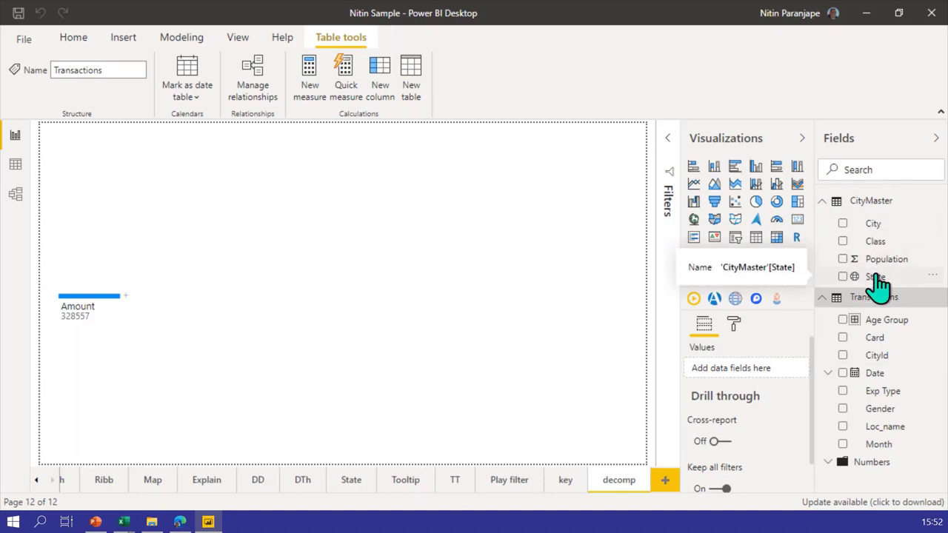
Step: Hide the Transactions table's CityId column in the report view
left_click(15, 164)
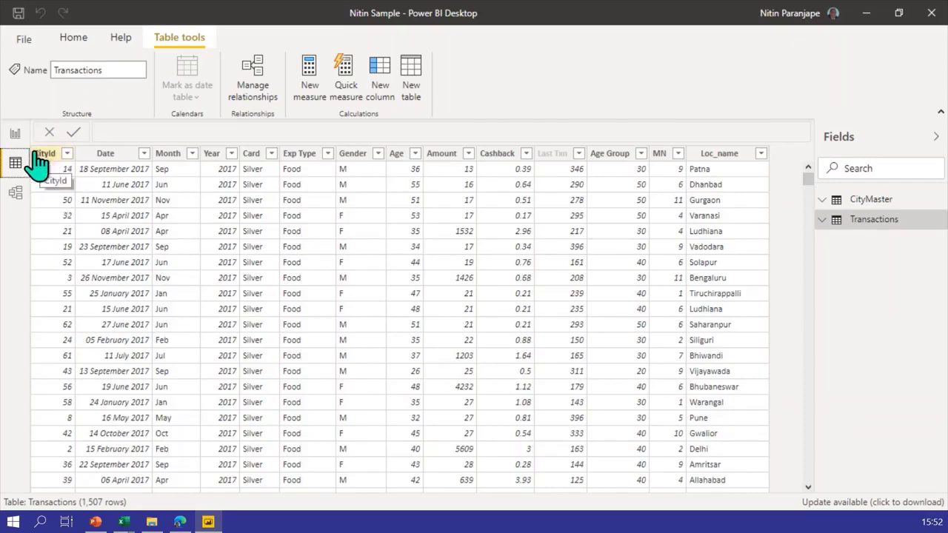
left_click(15, 135)
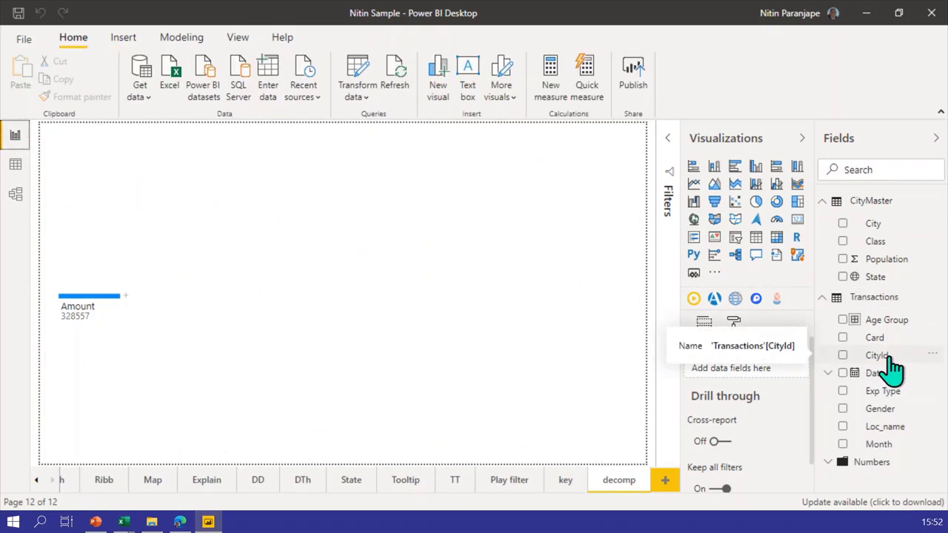
left_click(16, 164)
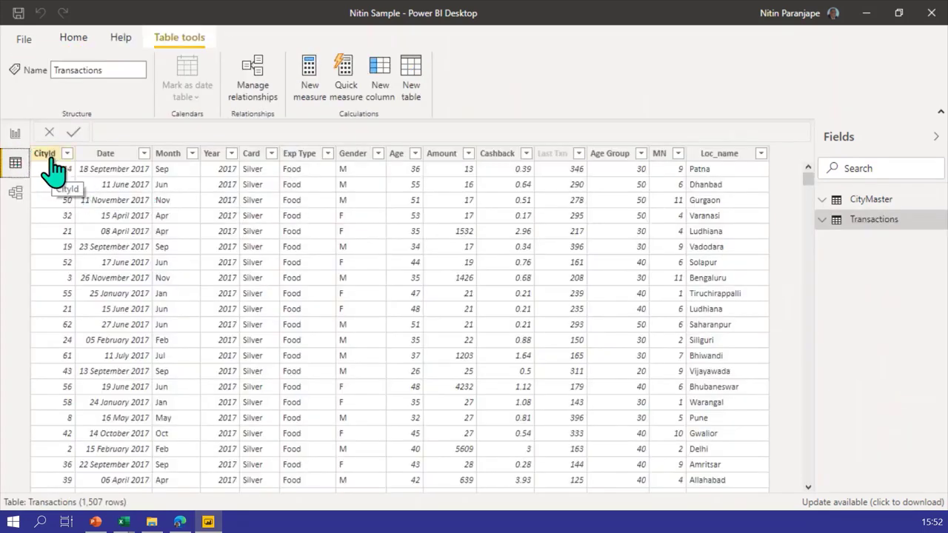
right_click(51, 158)
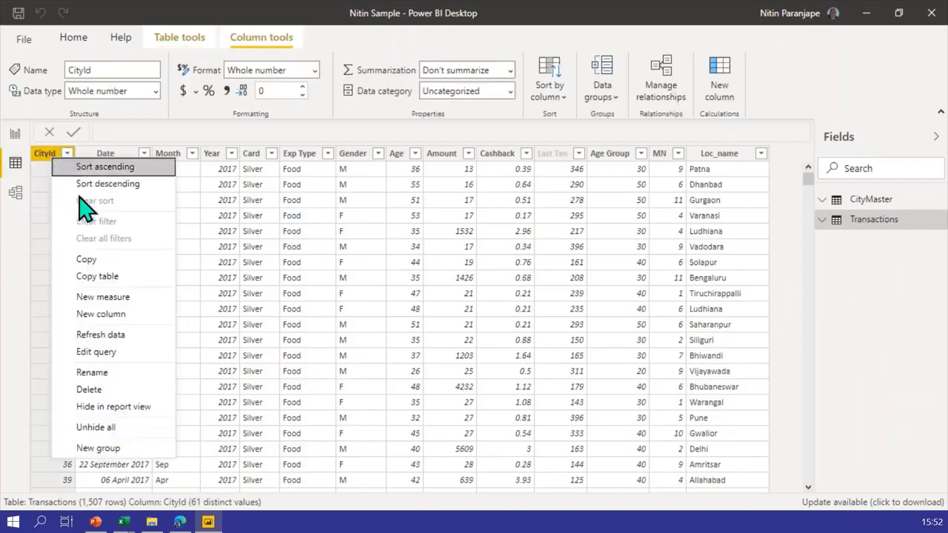
left_click(134, 409)
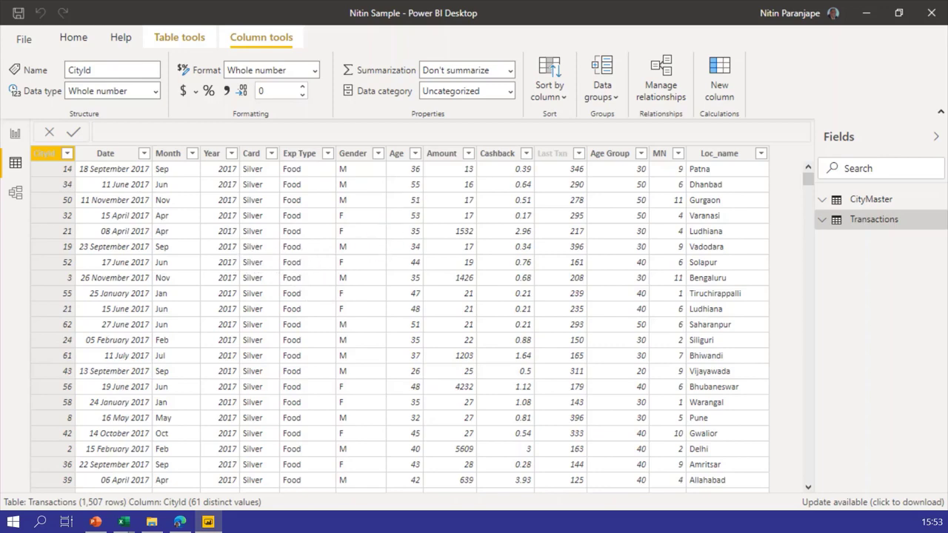
Step: Set the default summarization of the Transactions table's Year column to Don't summarize, and check the Age column's summarization
left_click(874, 202)
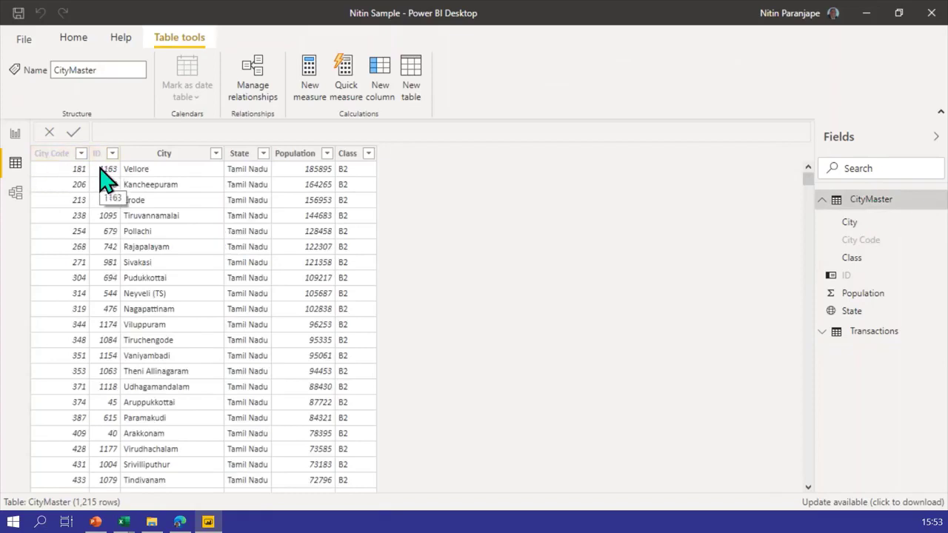
left_click(822, 332)
left_click(892, 333)
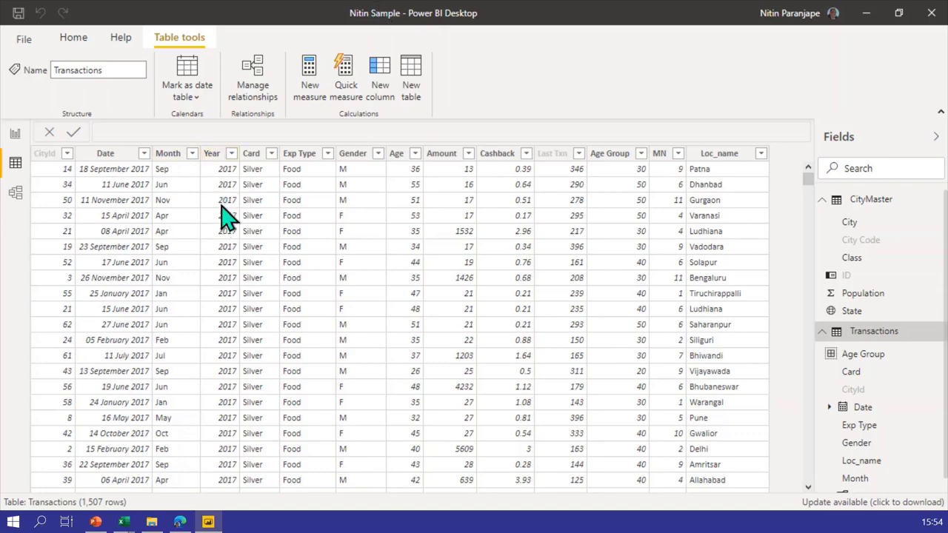
left_click(212, 154)
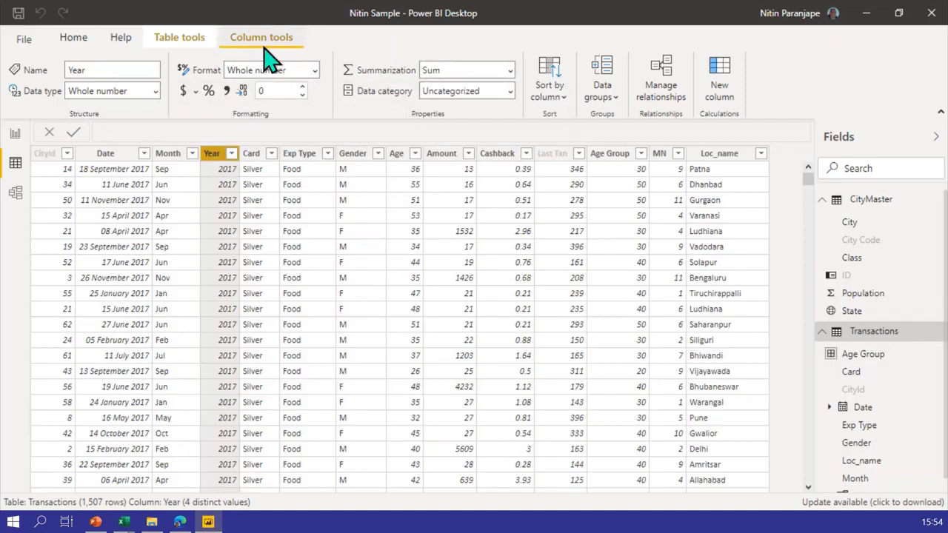
left_click(510, 70)
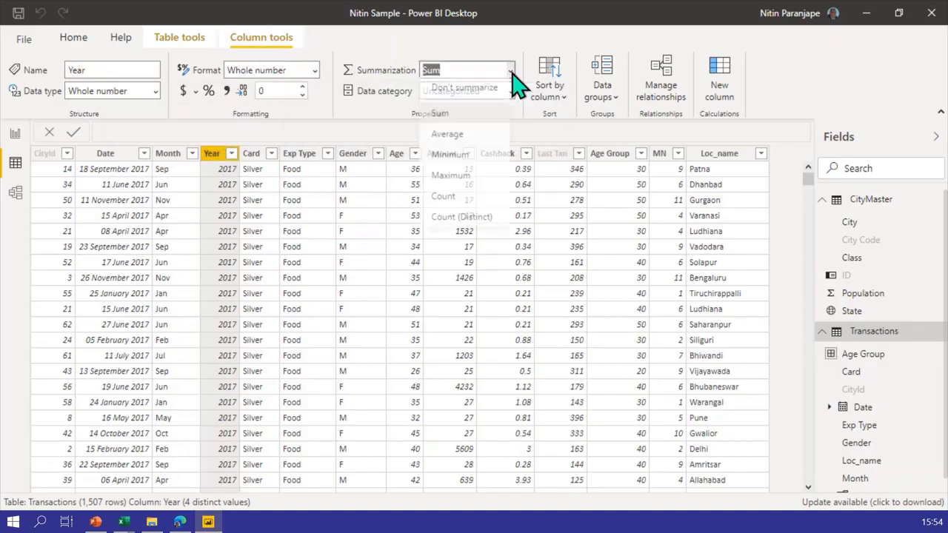
left_click(480, 99)
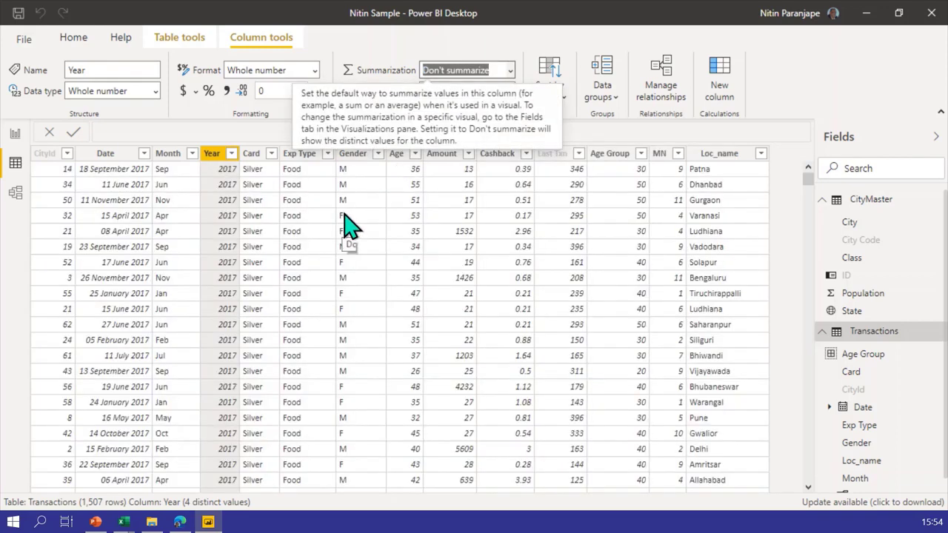
left_click(397, 158)
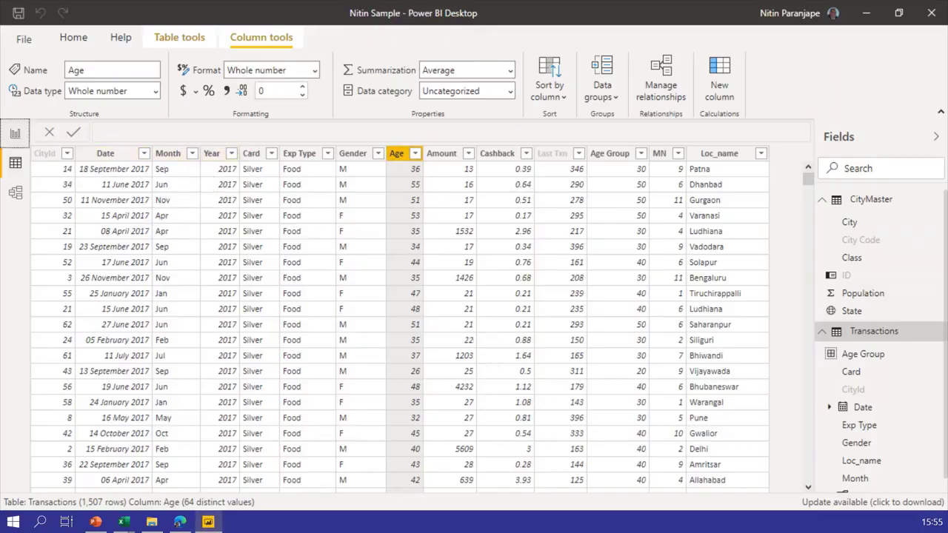
Step: Add a new blank page to the report after the decomp page
left_click(15, 133)
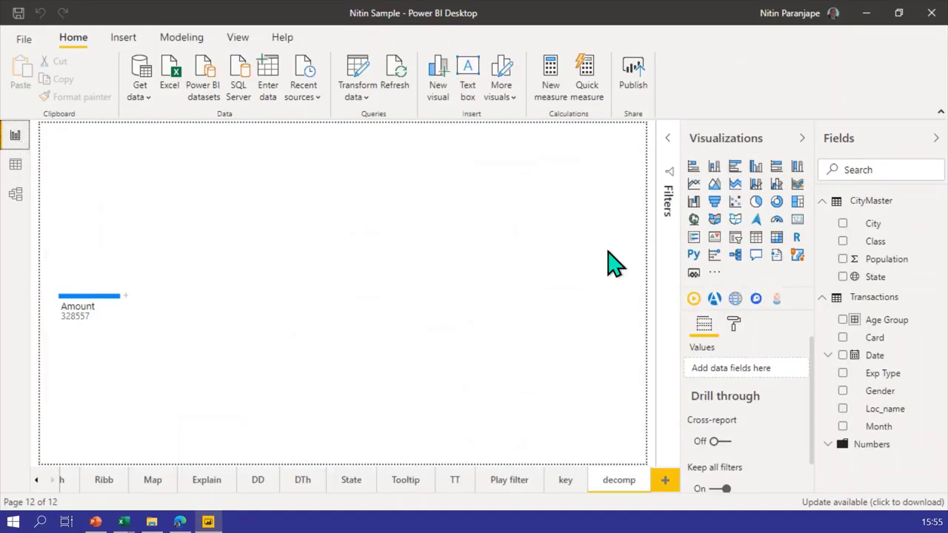
left_click(570, 259)
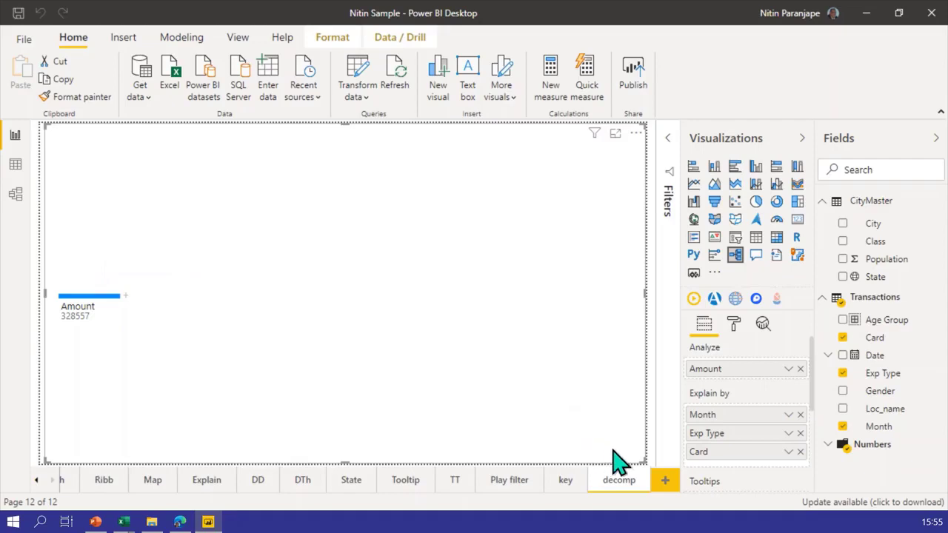
left_click(663, 481)
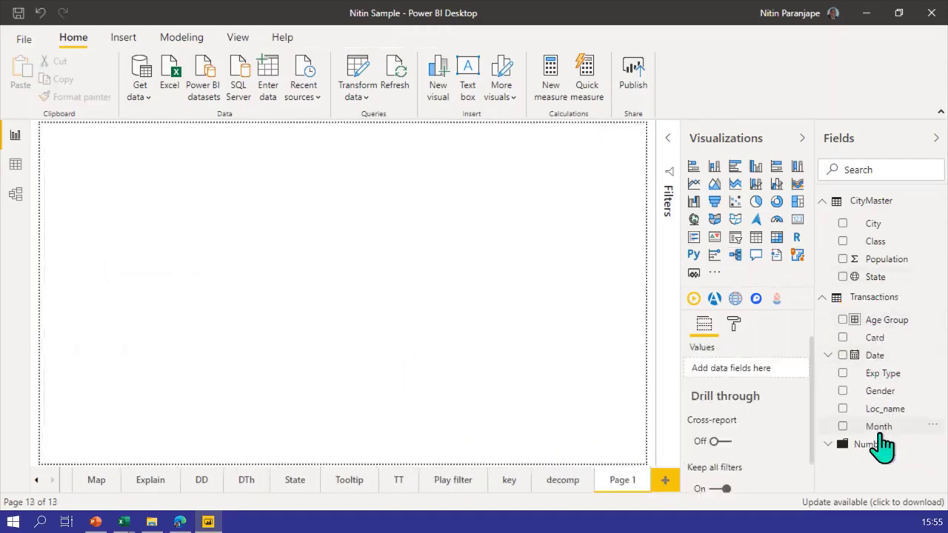
Step: Preview the Transactions table's Month field as a table visual on the new page, and delete the visual
left_click_drag(881, 430, 483, 157)
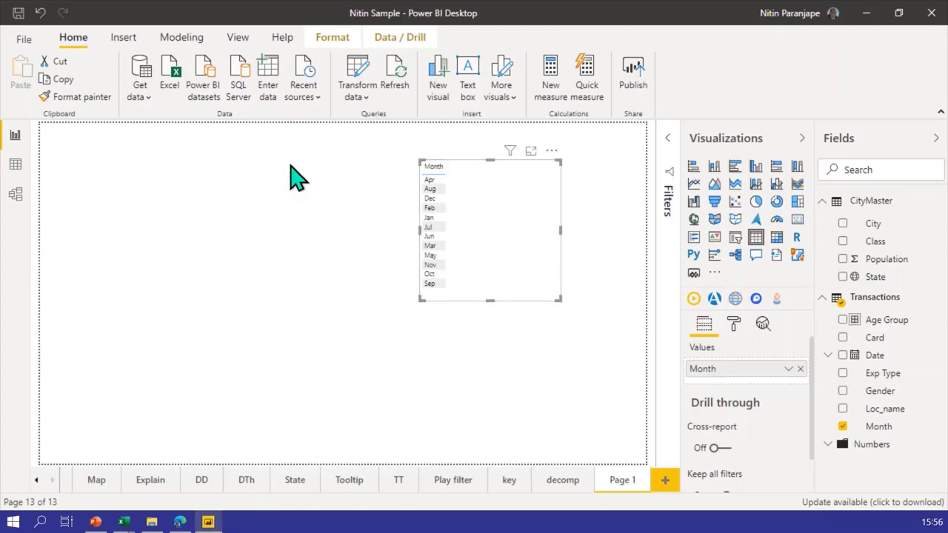
key("Delete")
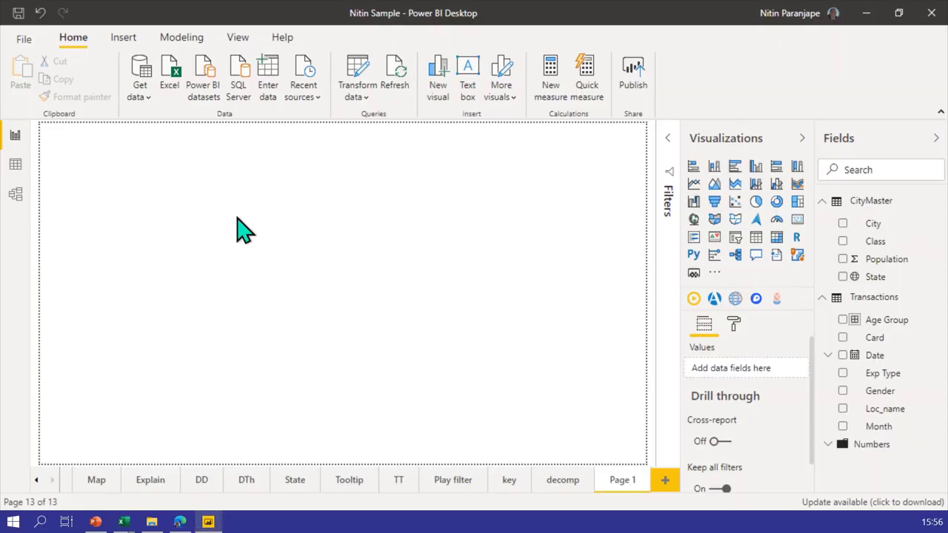
Step: Sort the Transactions table's Month column by the MN month-number column
left_click(15, 162)
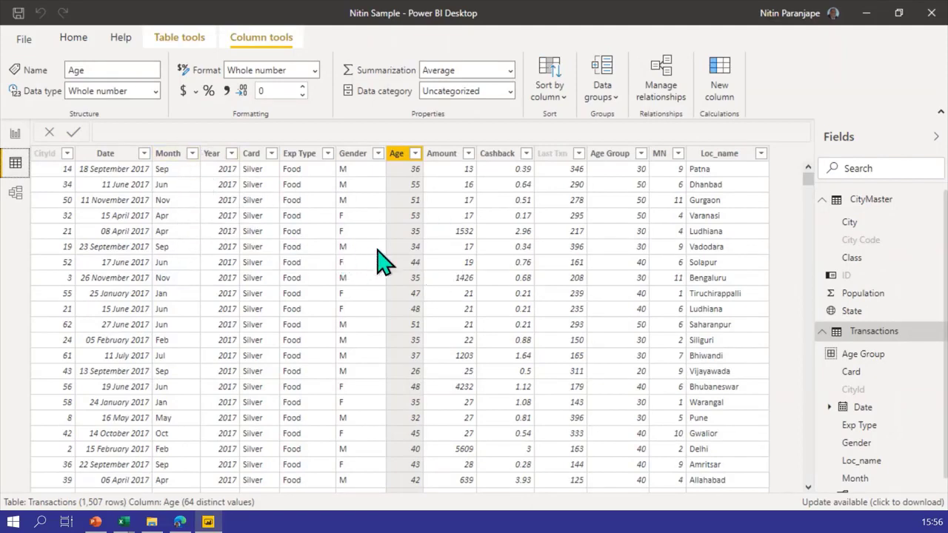
left_click(659, 156)
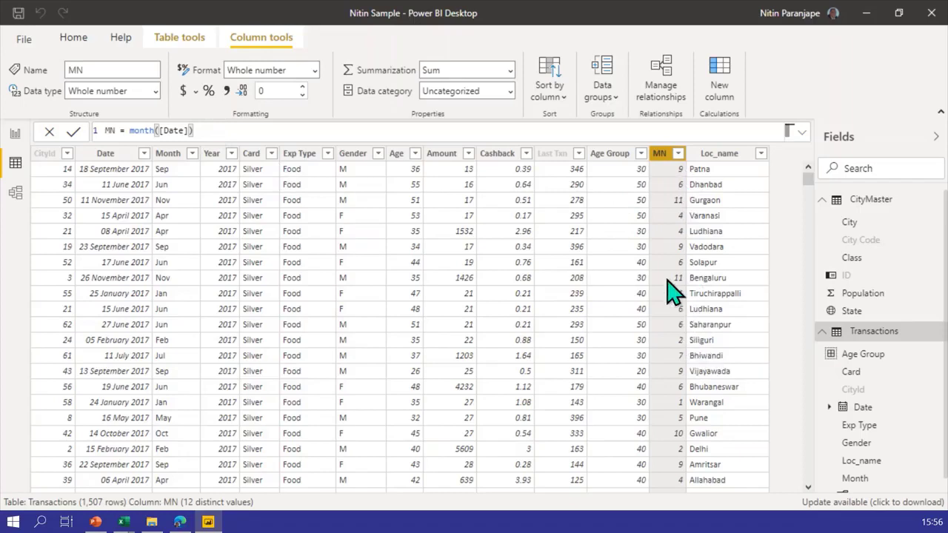
left_click(175, 157)
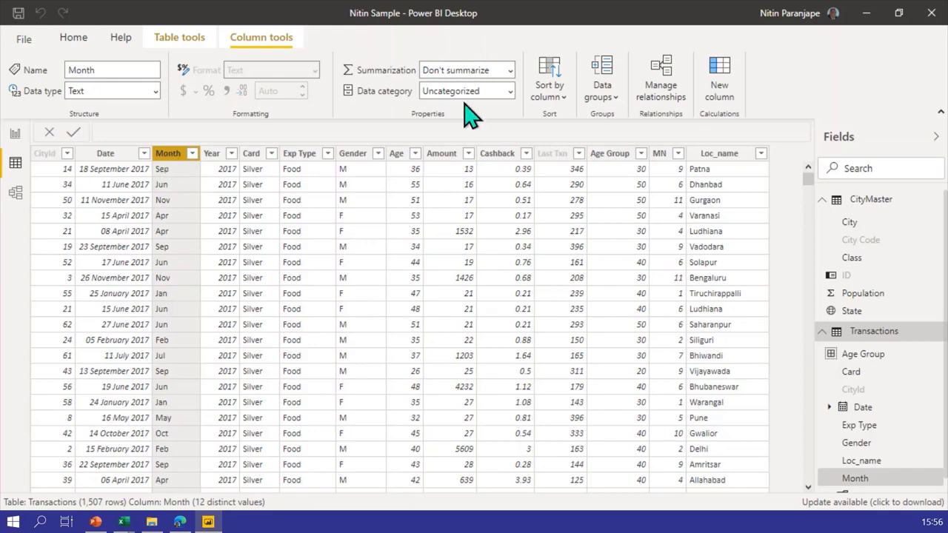
left_click(554, 100)
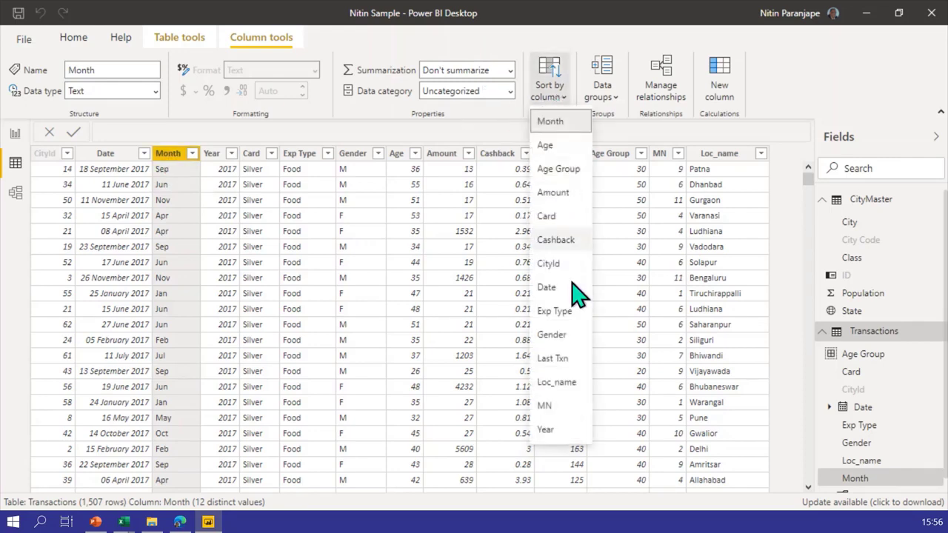
left_click(548, 406)
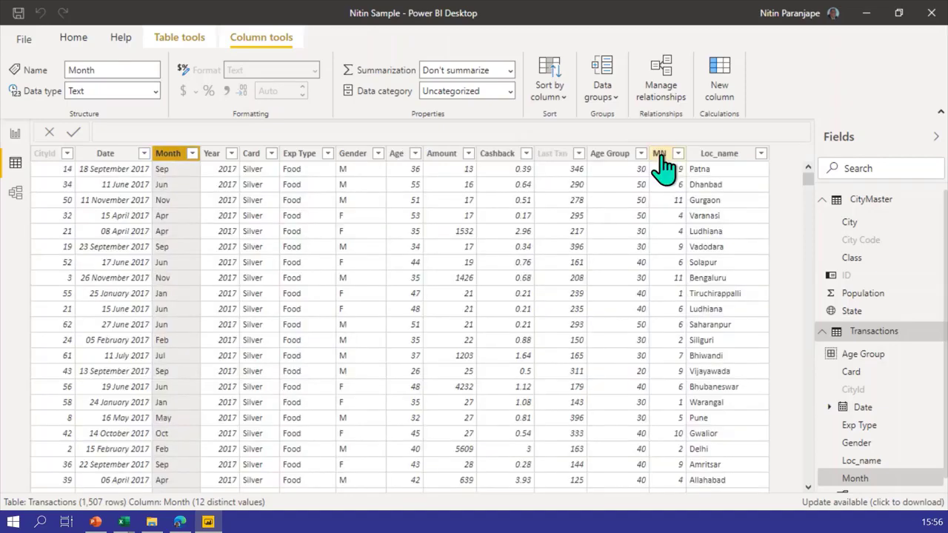
Step: Hide the Transactions table's MN column in the report view
left_click(660, 154)
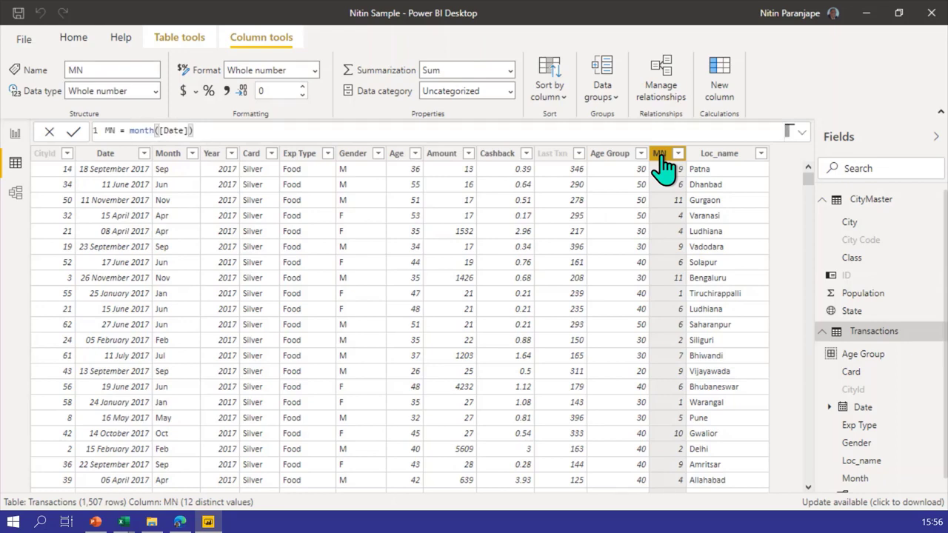
right_click(663, 167)
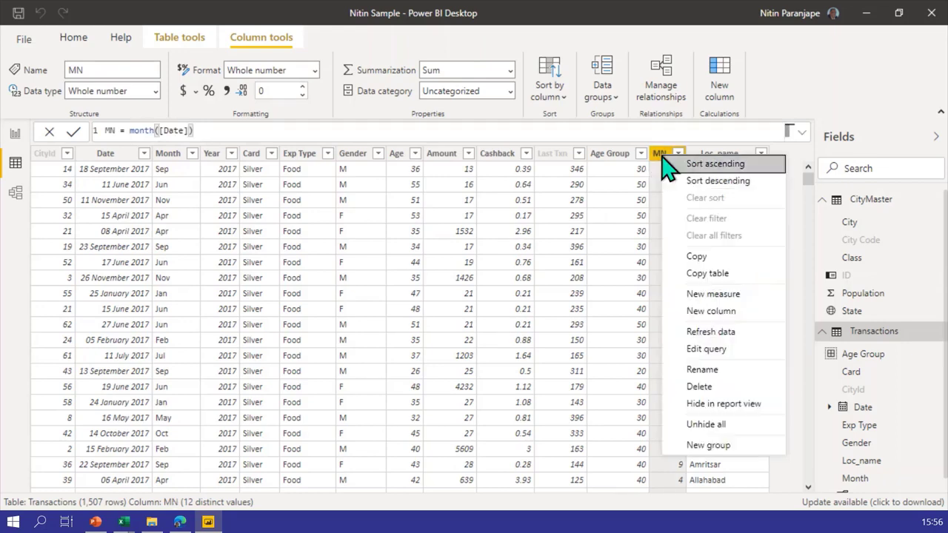
left_click(737, 405)
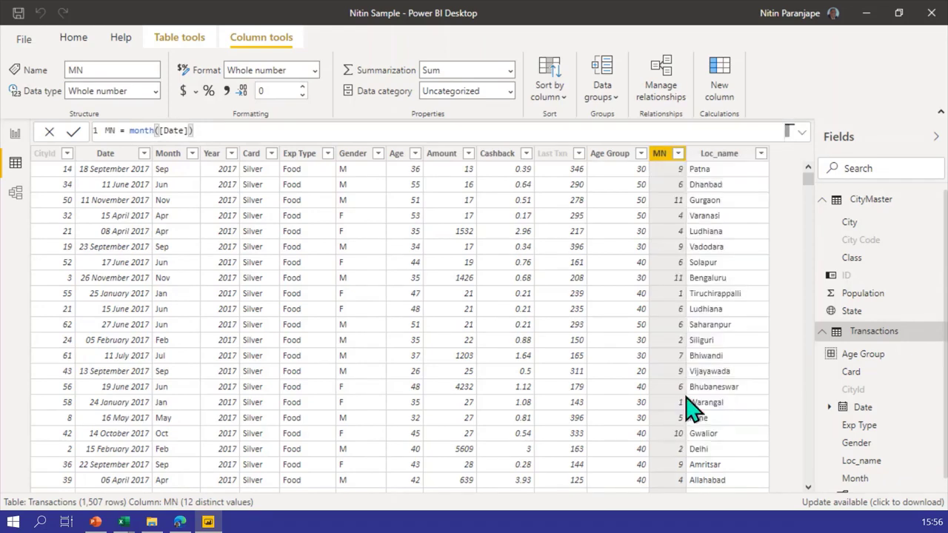
Step: Add the Transactions table's Month field to Page 1 as a table visual to check the month order
left_click(12, 135)
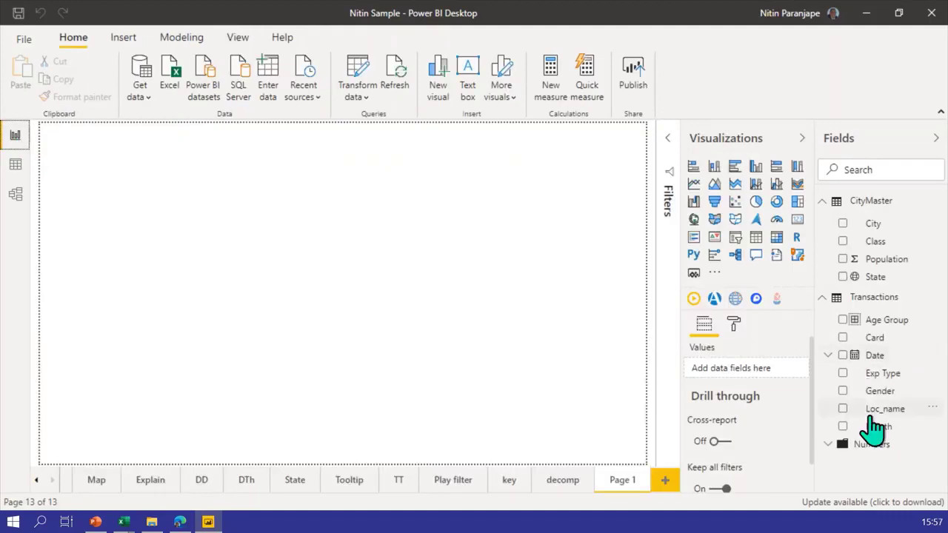
left_click(845, 430)
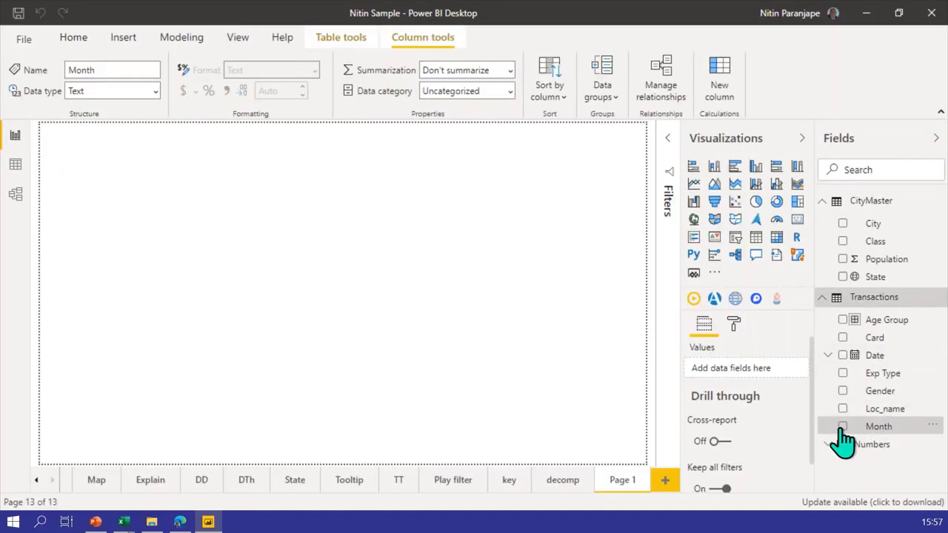
left_click(843, 427)
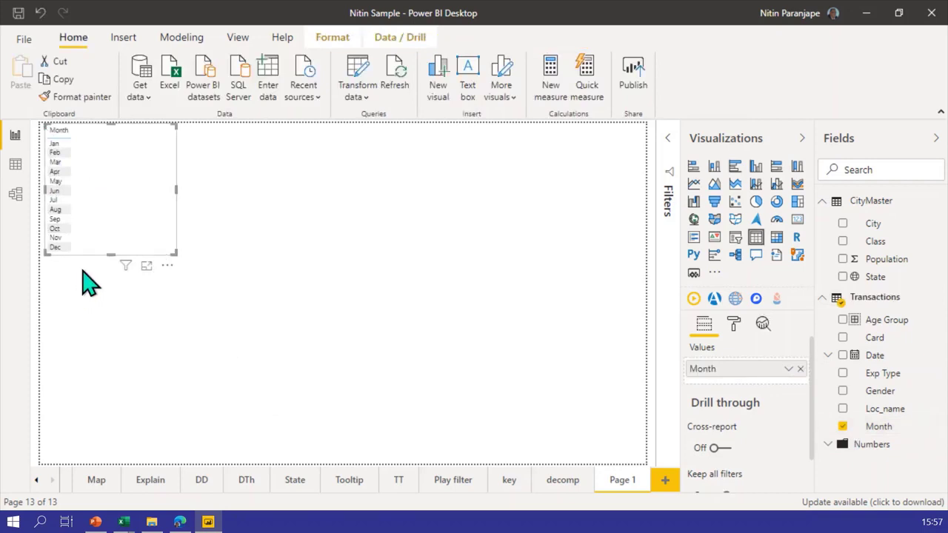
left_click(96, 271)
mouse_move(86, 257)
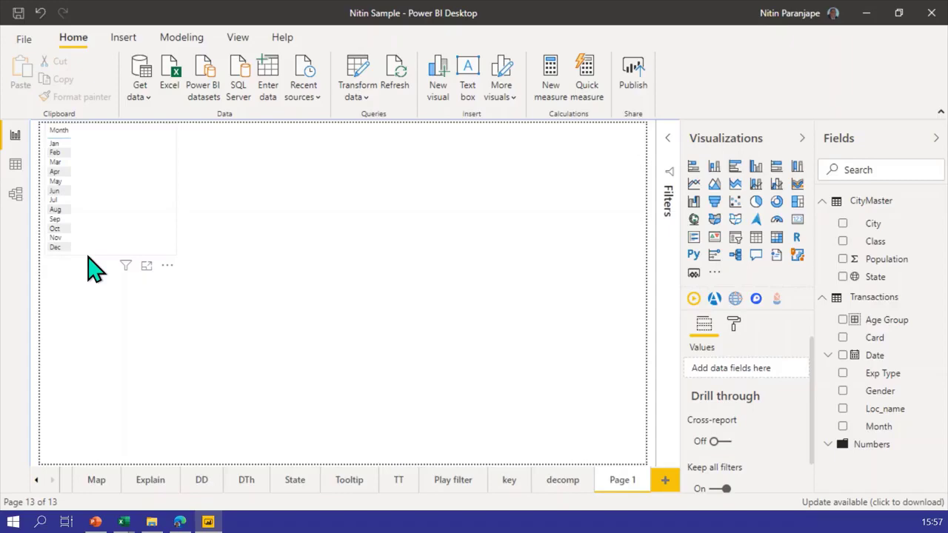
left_click(89, 241)
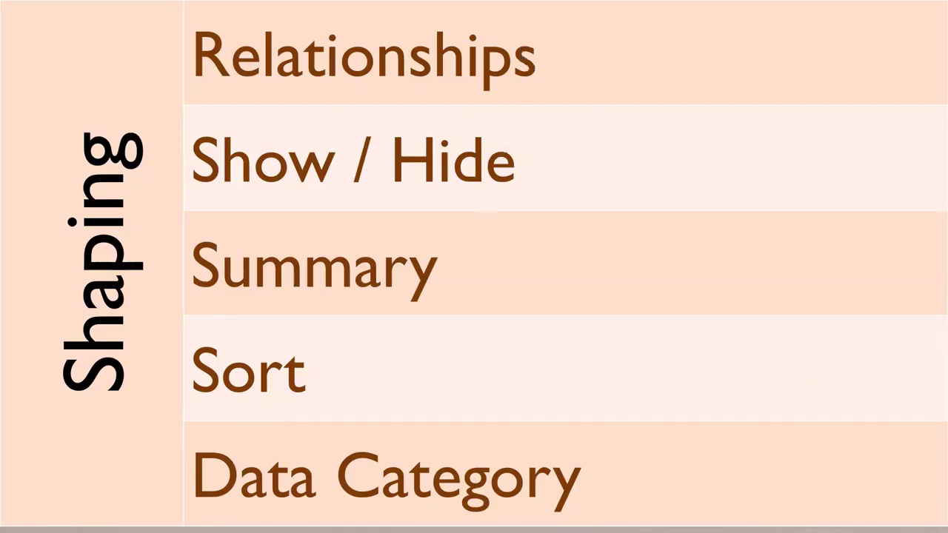
Step: Switch to Power BI Desktop and check the data category options offered for the Transactions table's Year column
key("alt+Tab")
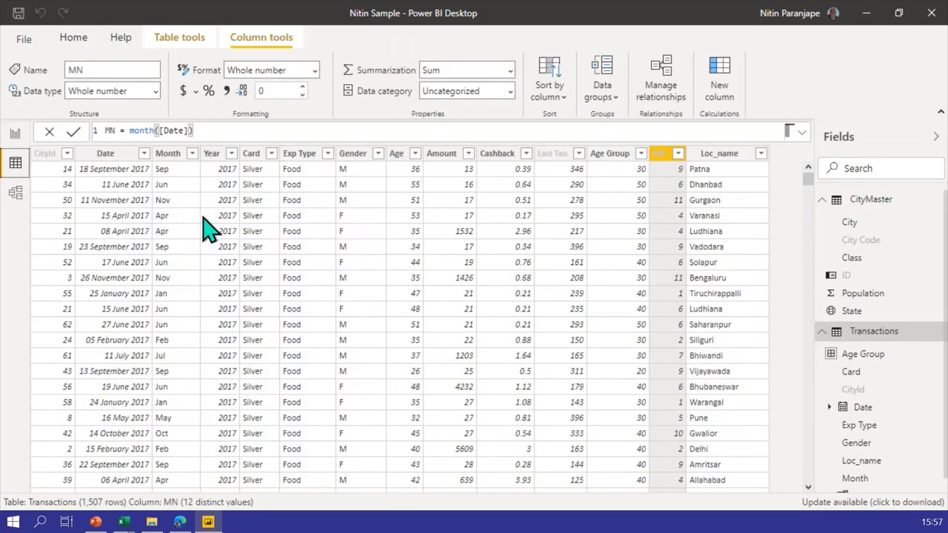
left_click(215, 156)
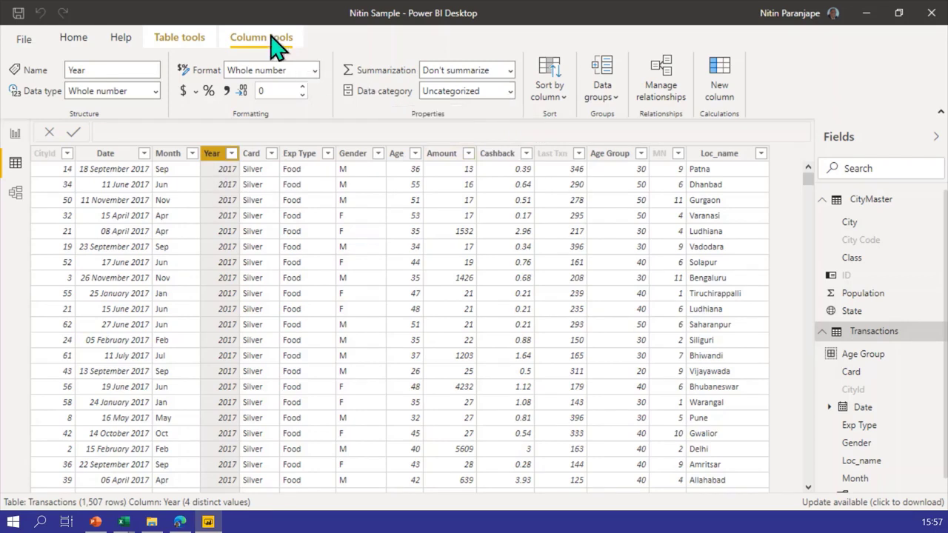
left_click(511, 92)
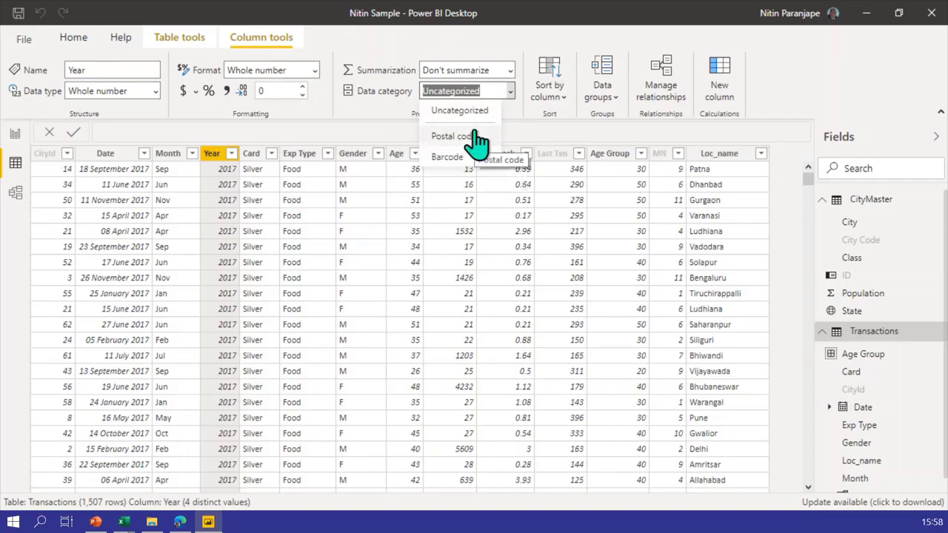
left_click(544, 144)
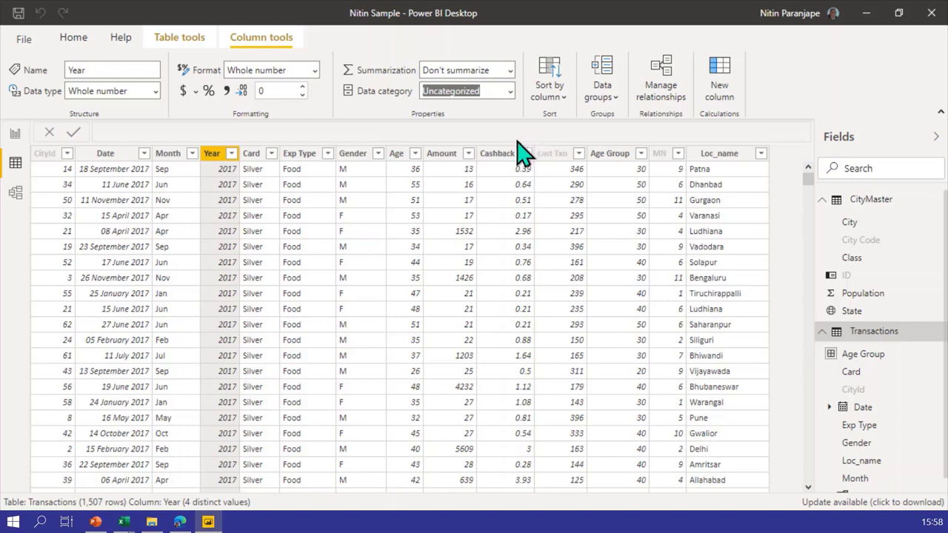
Step: Rename the CityMaster table's City column to location and open its data category choices
left_click(870, 226)
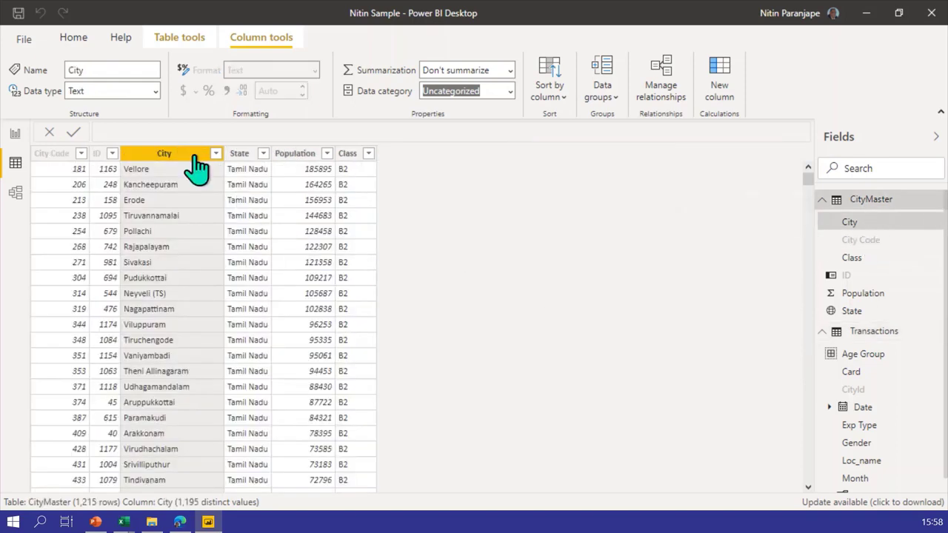
double_click(197, 159)
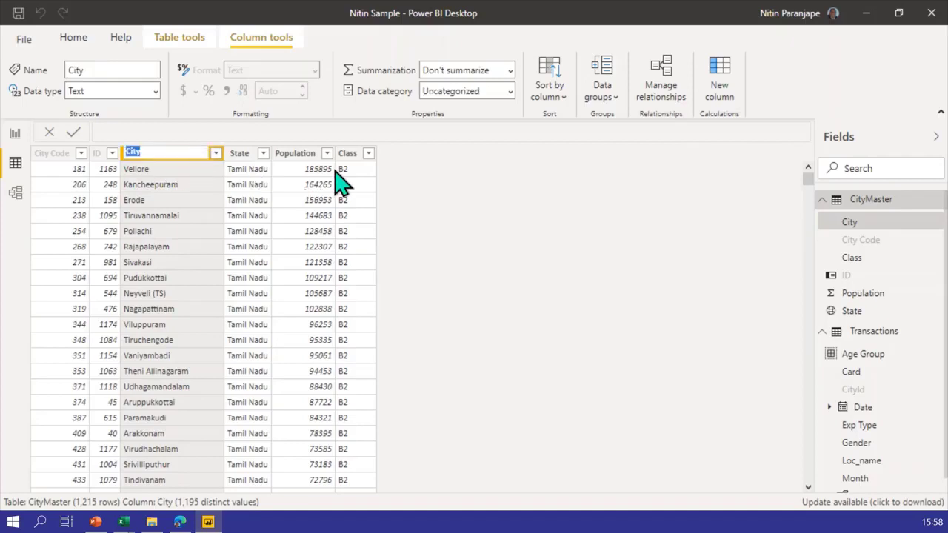
type("Alt")
key("BackSpace")
key("BackSpace")
key("BackSpace")
type("location")
key("Return")
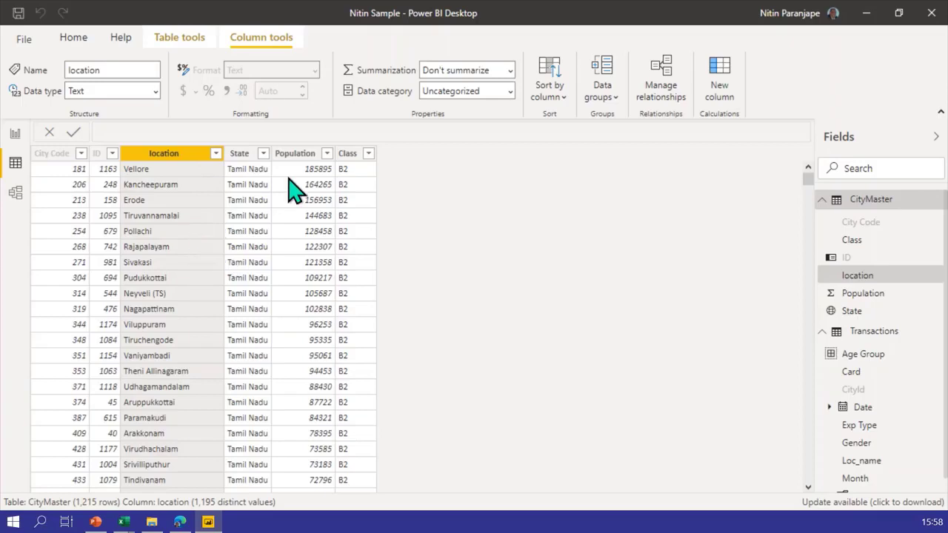
left_click(511, 91)
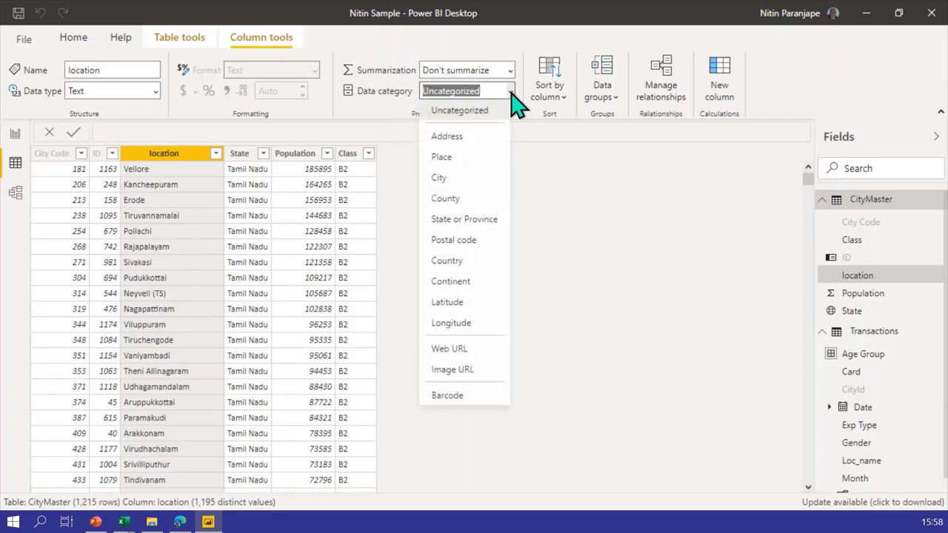
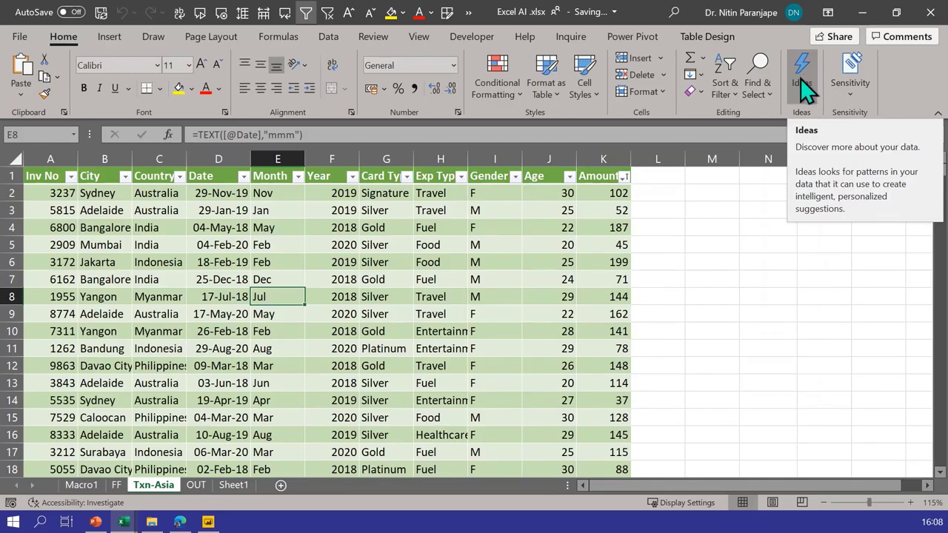
Step: Run Ideas on the Txn-Asia transactions table in Excel and widen the suggestions pane
left_click(435, 314)
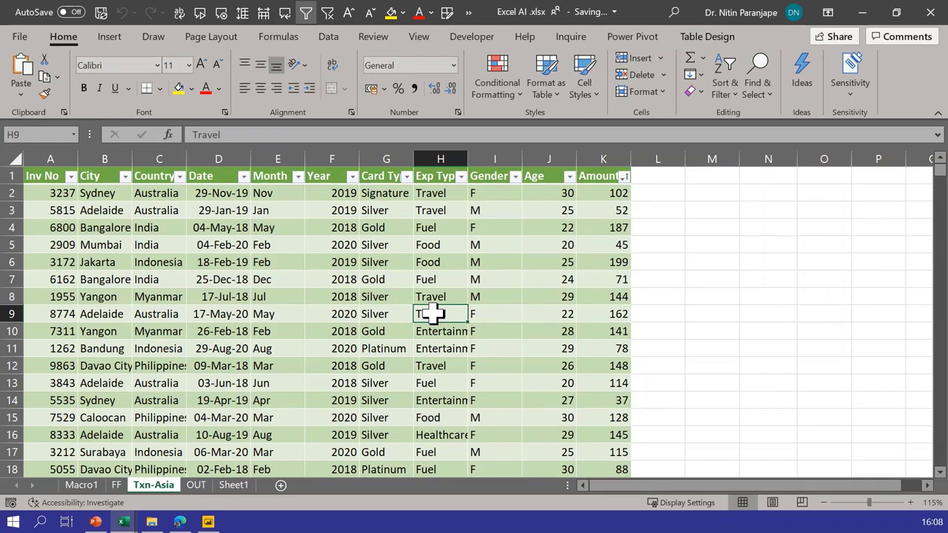
left_click(807, 88)
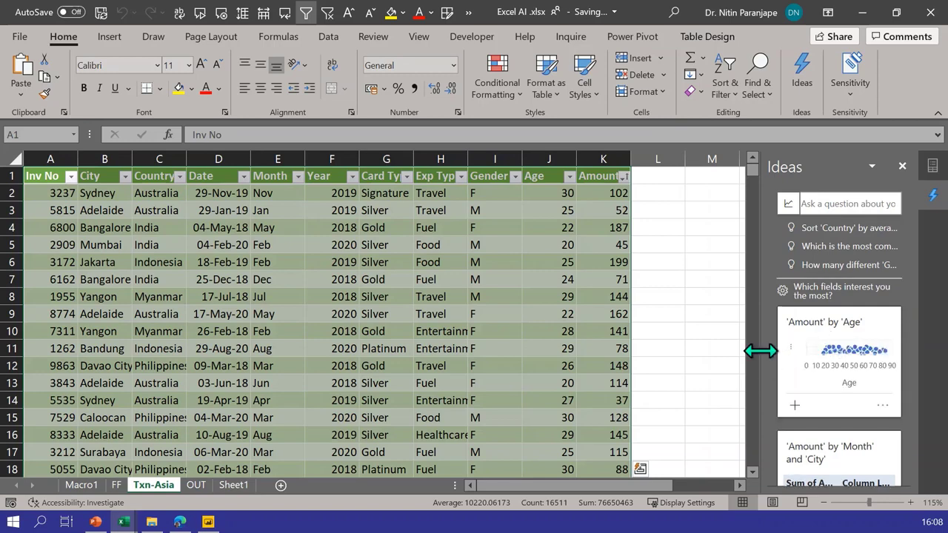
left_click_drag(760, 351, 722, 354)
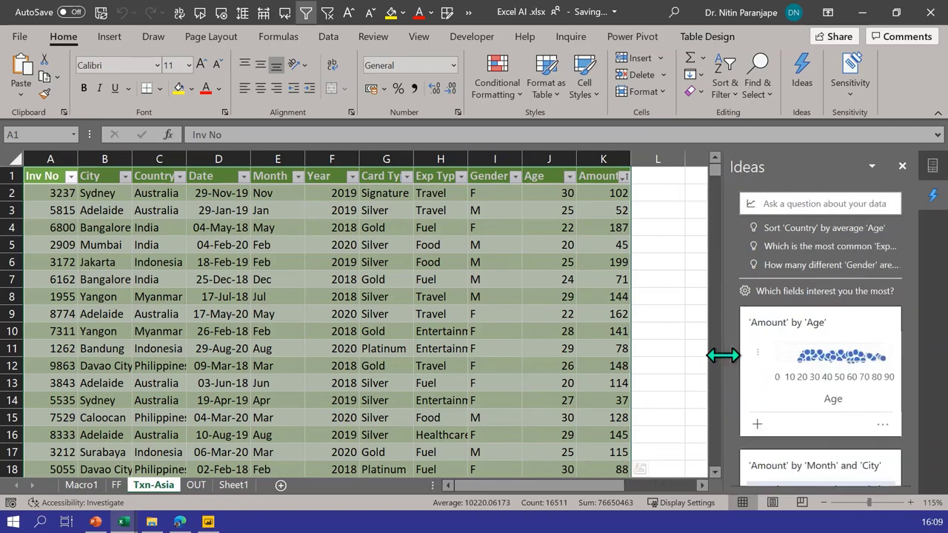
left_click(454, 277)
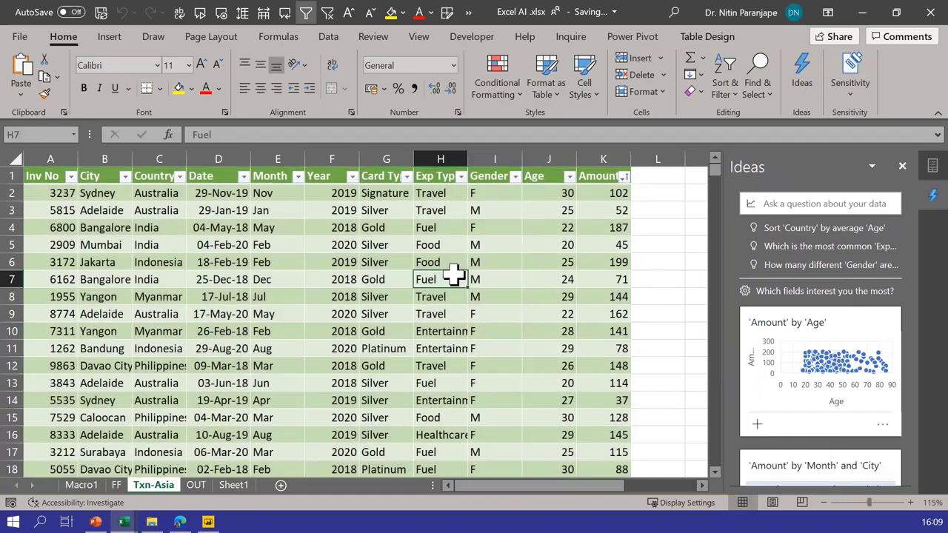
left_click(453, 266)
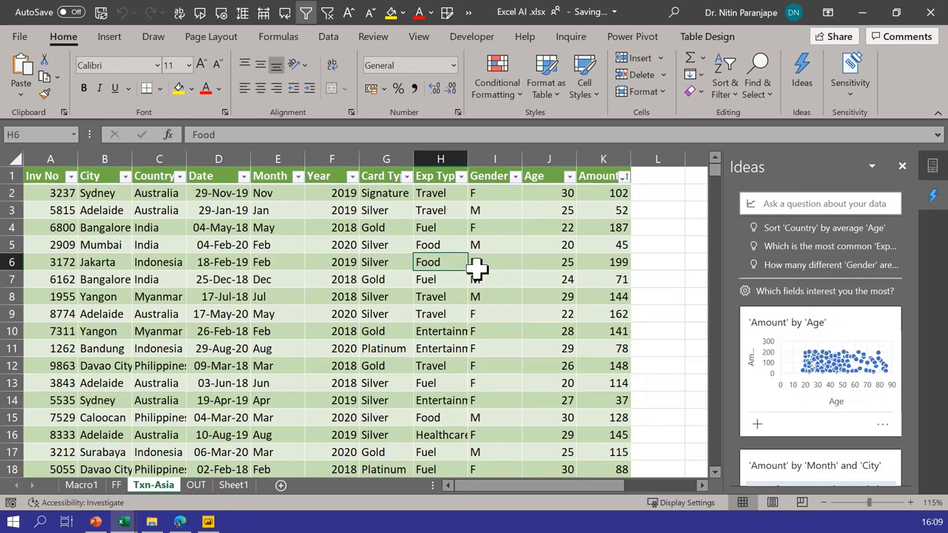
Step: Try the suggested 'Amount' by 'Age' scatter chart on the Txn-Asia sheet, moving it up over the table, and delete it
mouse_move(846, 346)
scroll(866, 367, "down", 2)
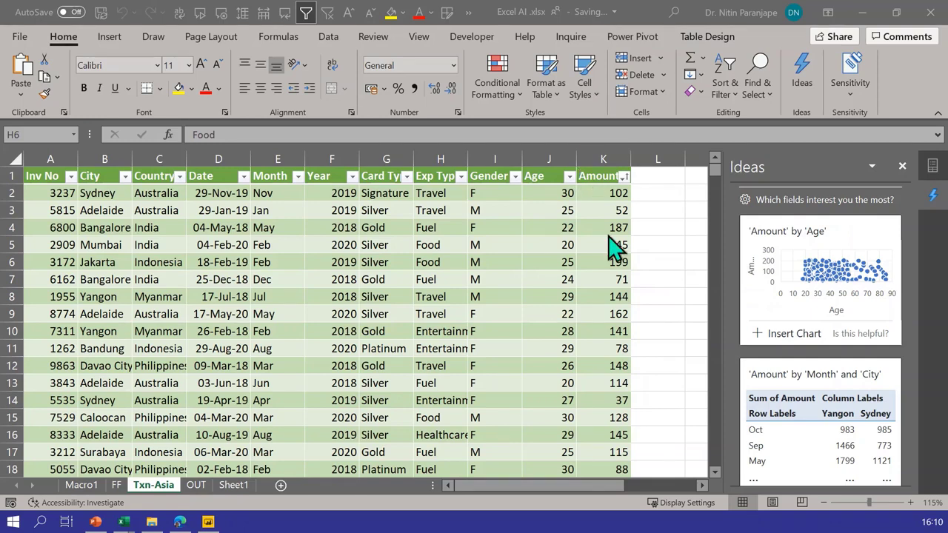
left_click(792, 335)
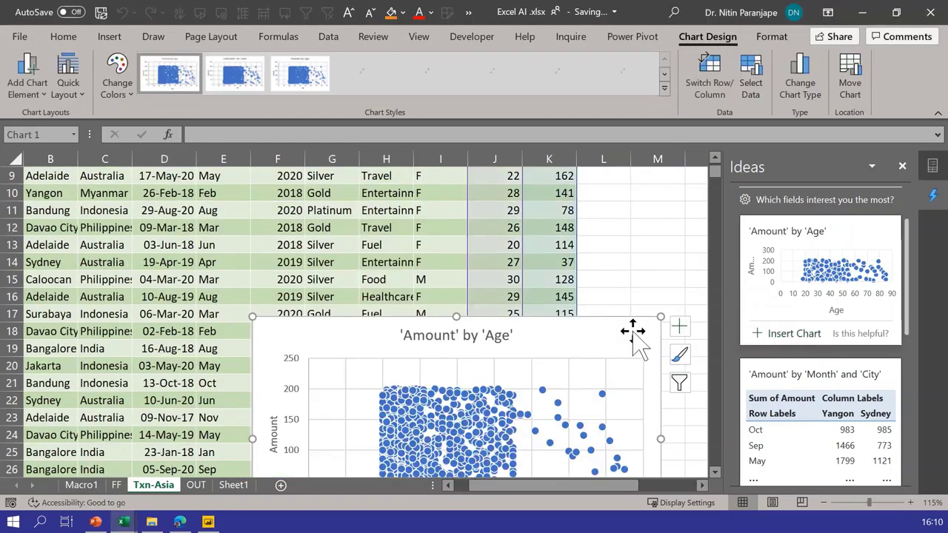
left_click_drag(353, 333, 296, 198)
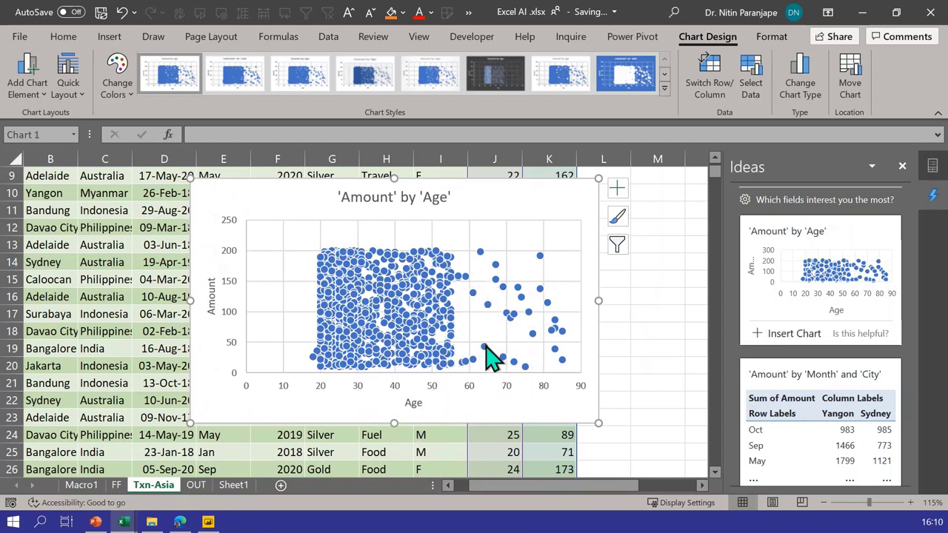
mouse_move(486, 345)
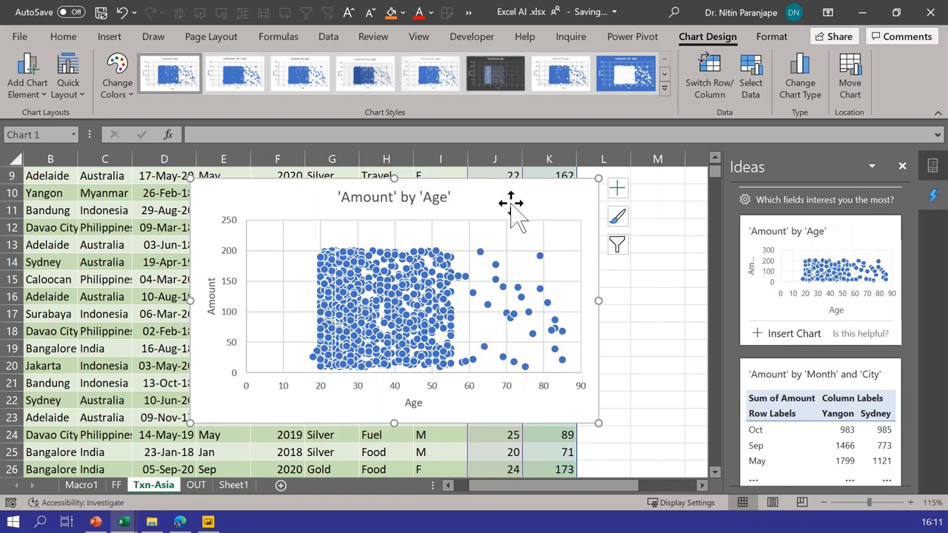
key("Delete")
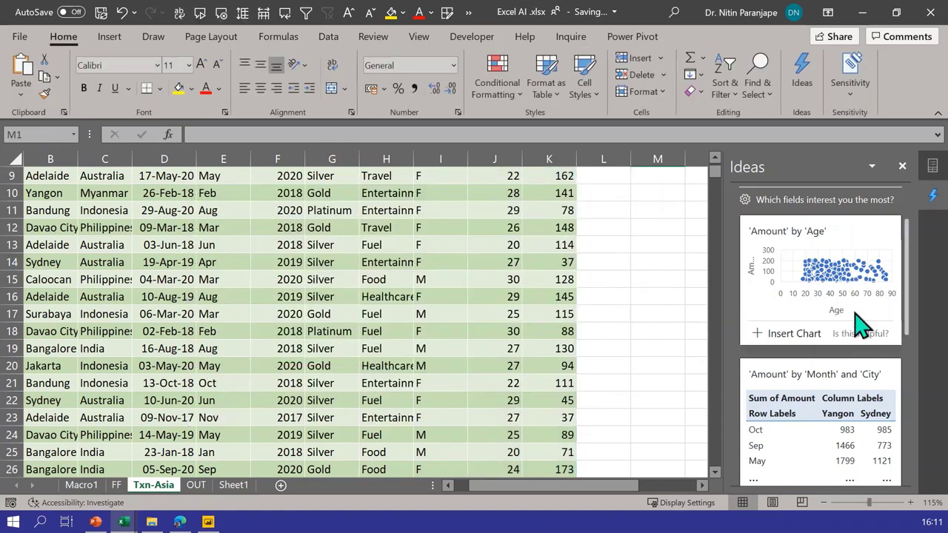
Step: Widen the Ideas pane further and insert the suggested PivotChart of average Age decreasing over Year
scroll(859, 325, "down", 5)
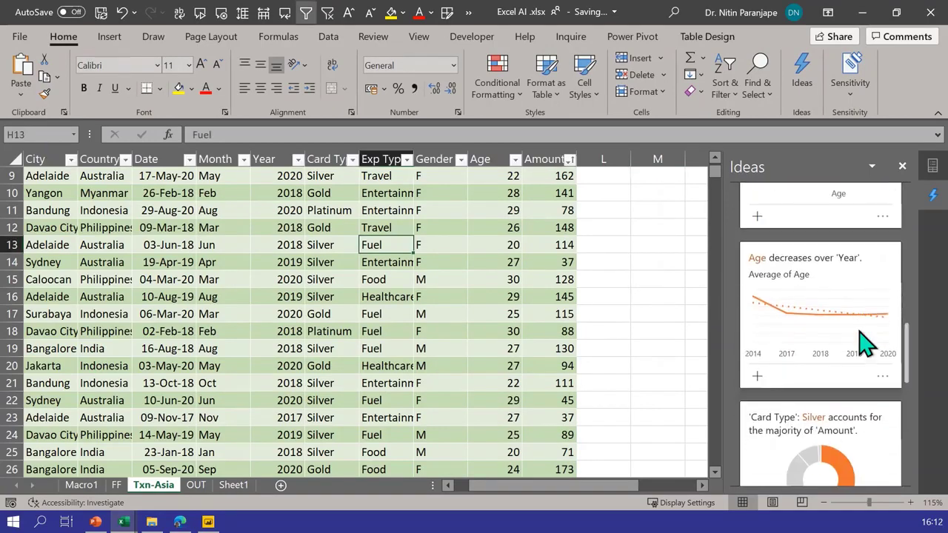
scroll(860, 326, "up", 2)
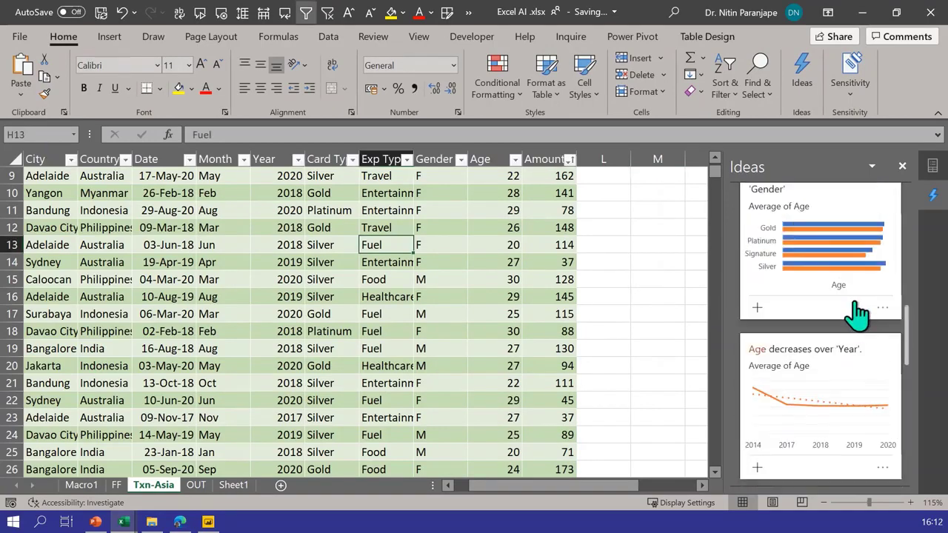
scroll(858, 315, "down", 2)
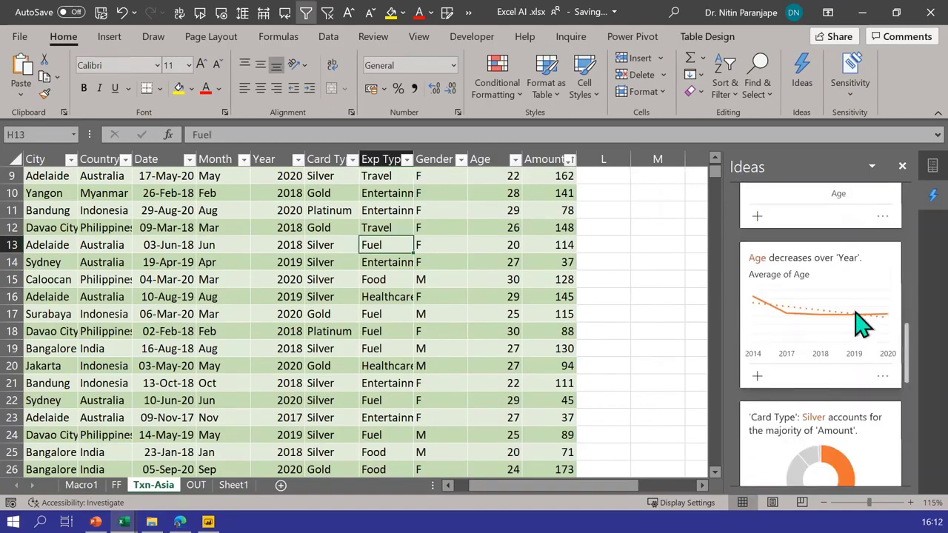
scroll(863, 322, "down", 1)
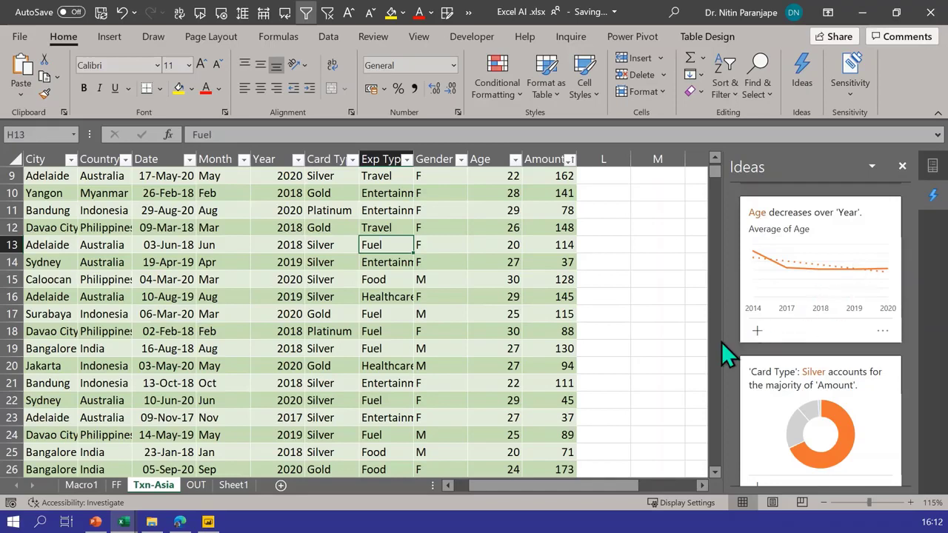
left_click_drag(726, 342, 669, 353)
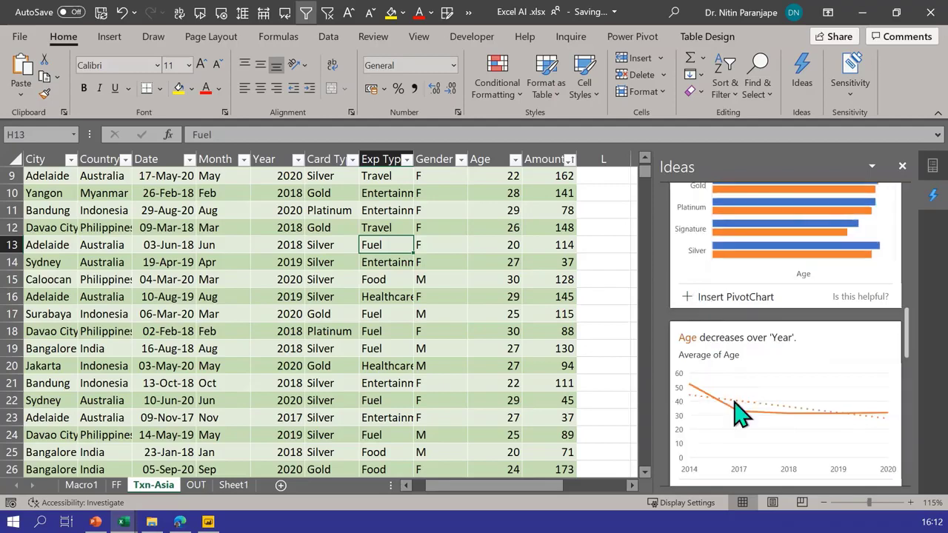
scroll(735, 400, "down", 1)
left_click(727, 449)
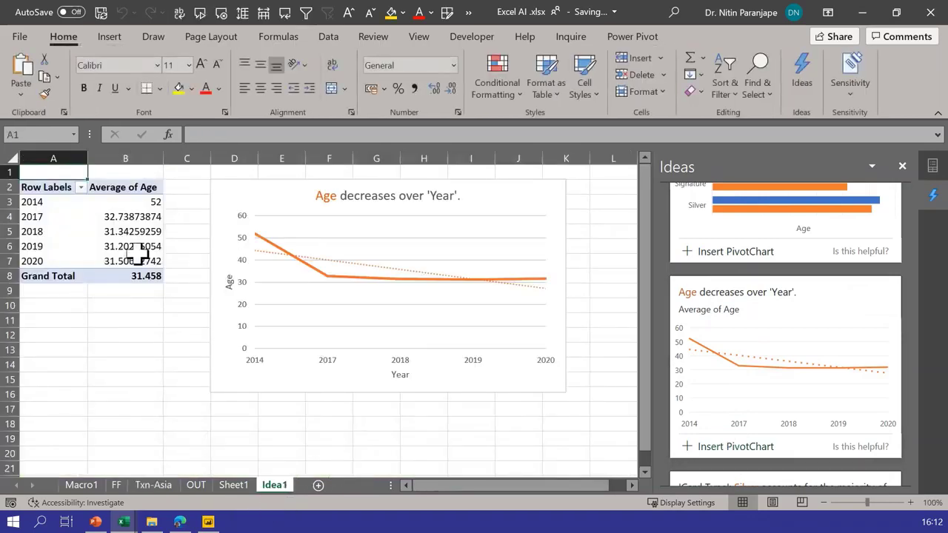
Step: Display the R-squared value of the linear trendline on the Age over Year PivotChart and select its label
left_click(353, 266)
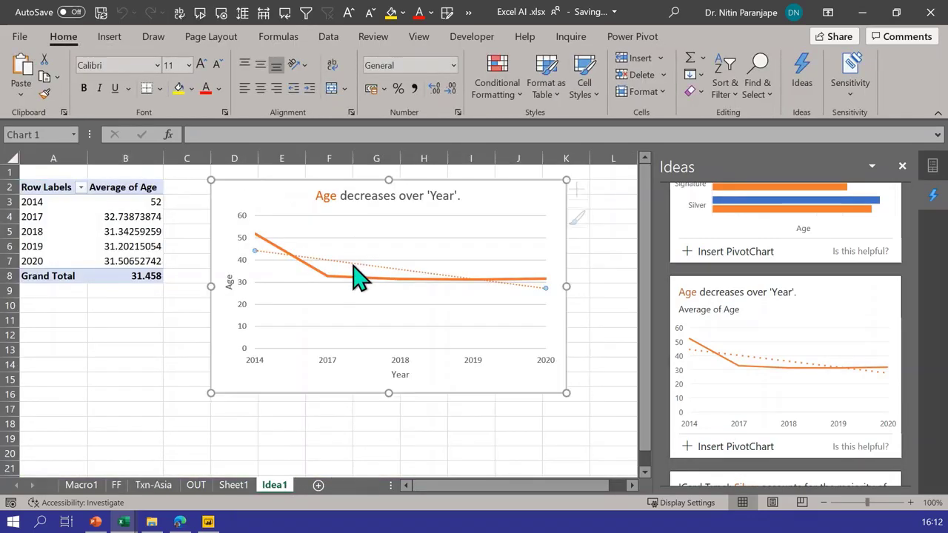
right_click(518, 295)
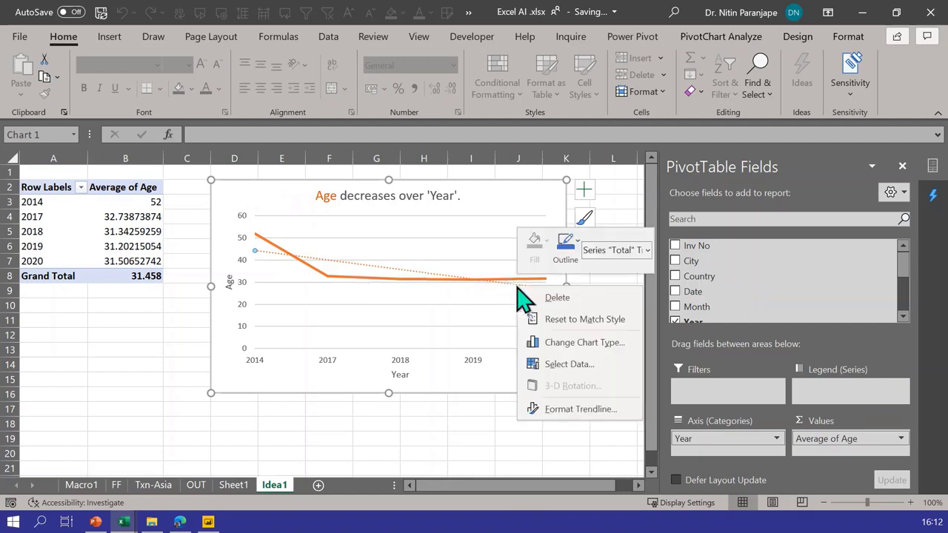
left_click(582, 409)
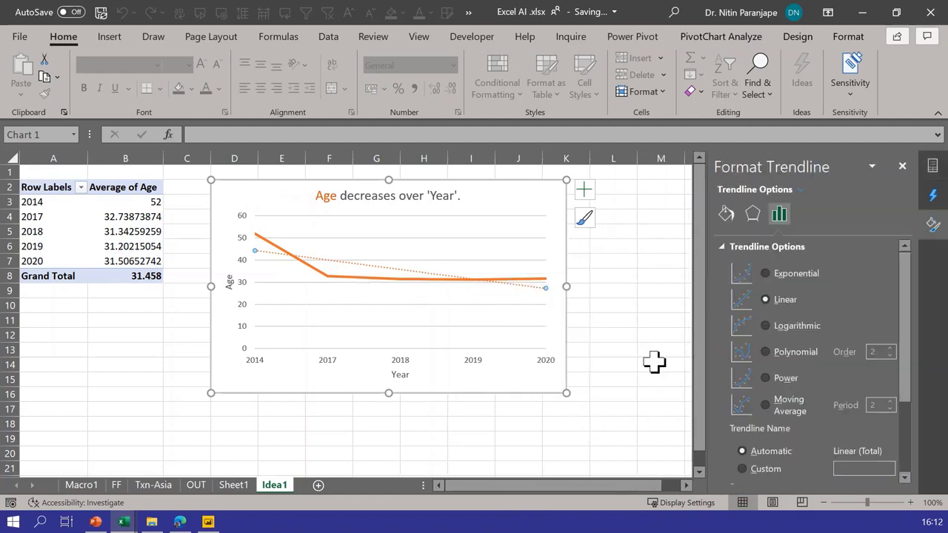
scroll(804, 365, "down", 3)
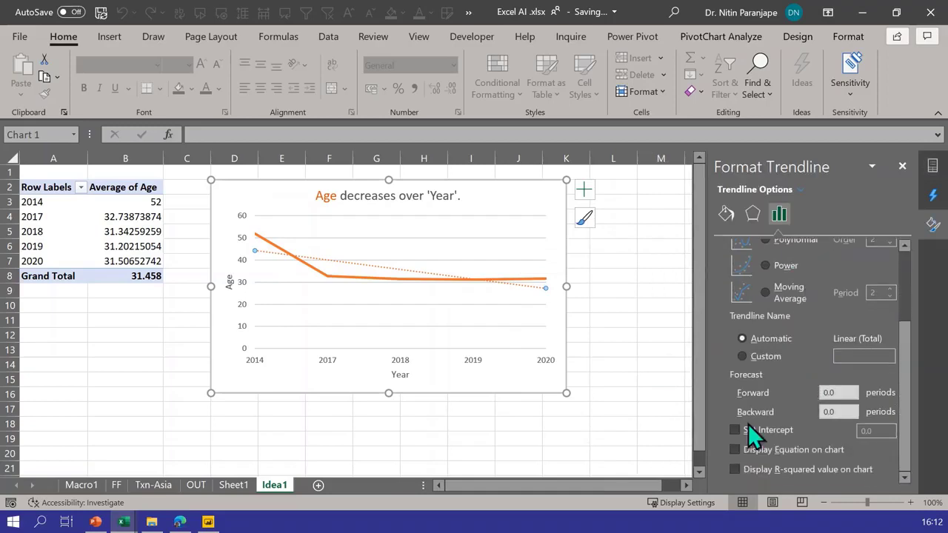
left_click(735, 469)
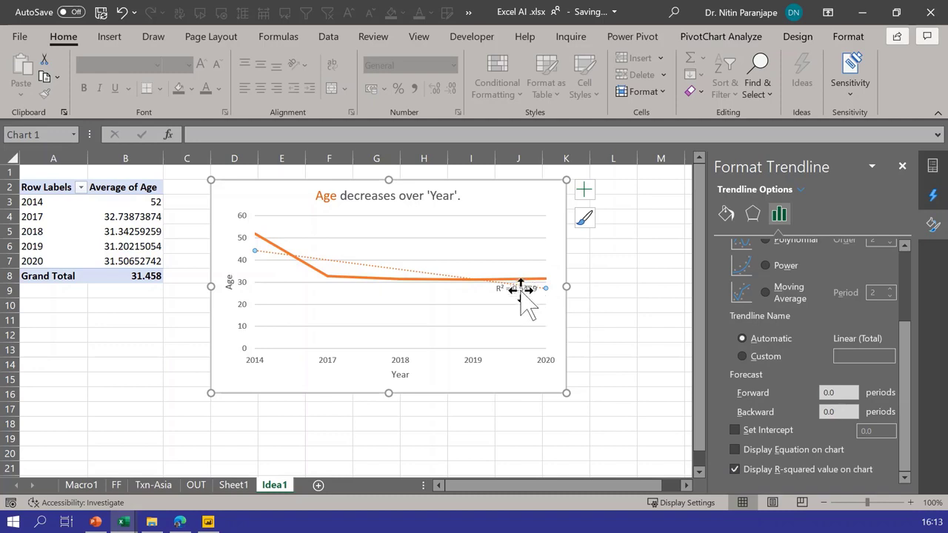
left_click(523, 305)
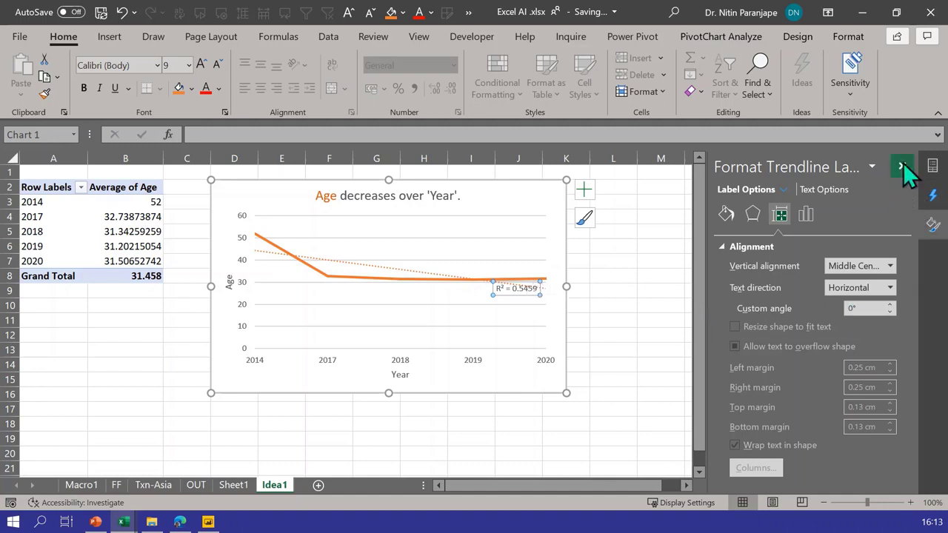
Step: Return to the Txn-Asia sheet and review the remaining Ideas suggestions down to the Age frequency chart
left_click(157, 488)
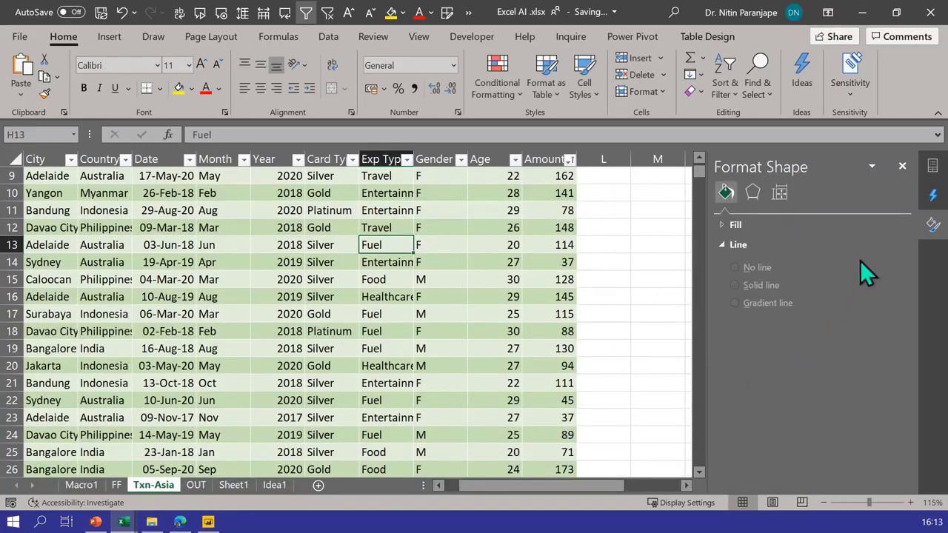
left_click(932, 195)
scroll(803, 381, "down", 1)
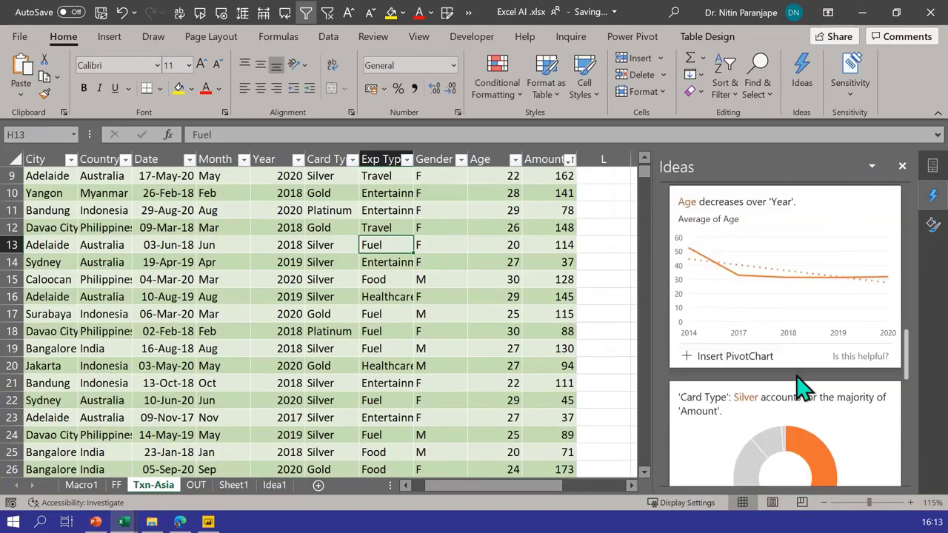
scroll(803, 385, "down", 8)
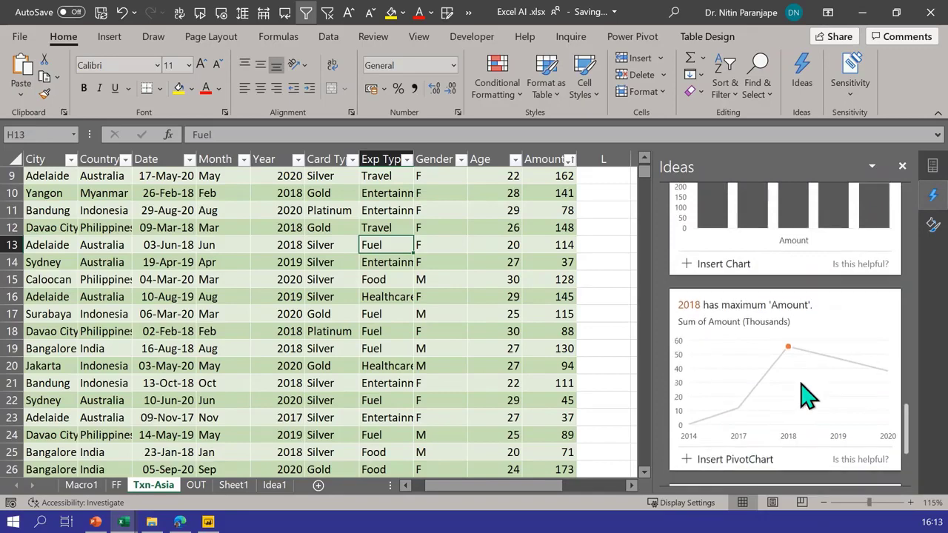
scroll(807, 396, "down", 3)
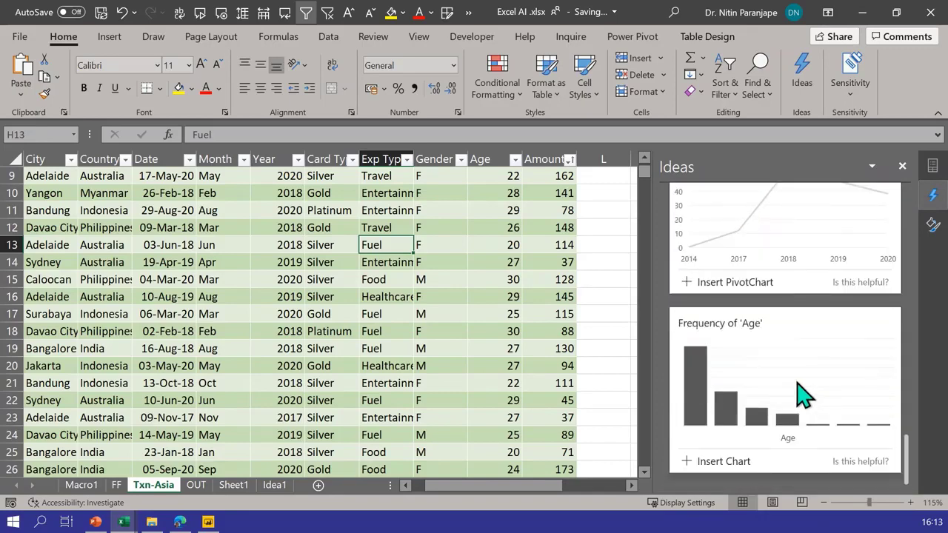
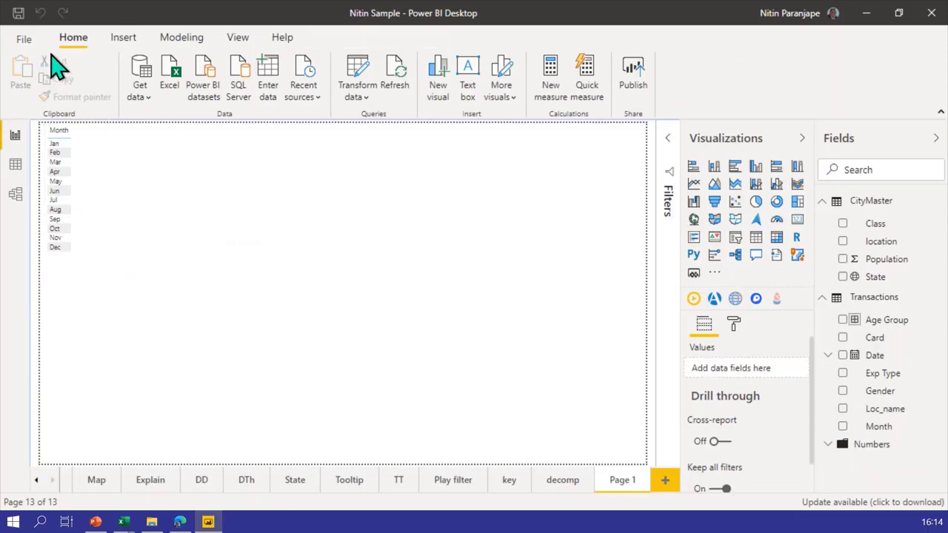
Step: Start publishing the Power BI Desktop report and save its pending changes
left_click(638, 98)
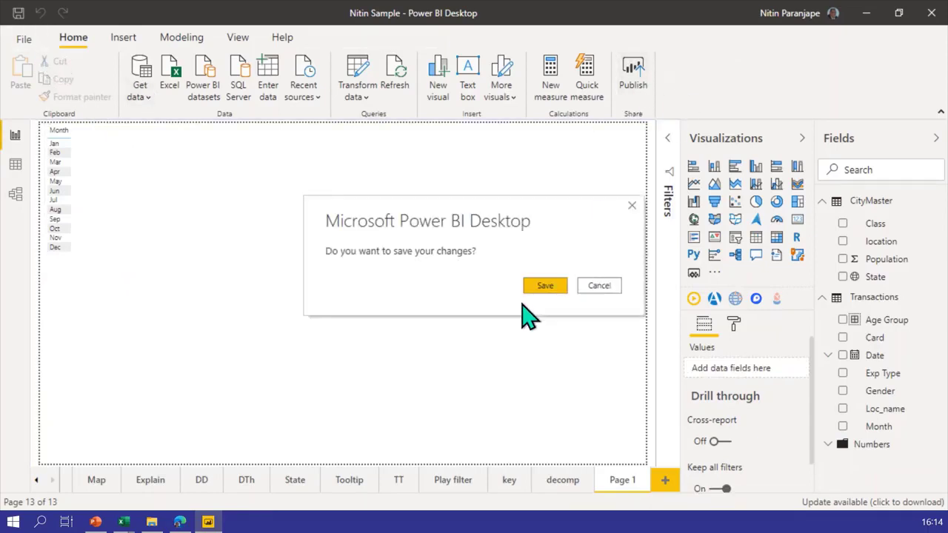
left_click(542, 287)
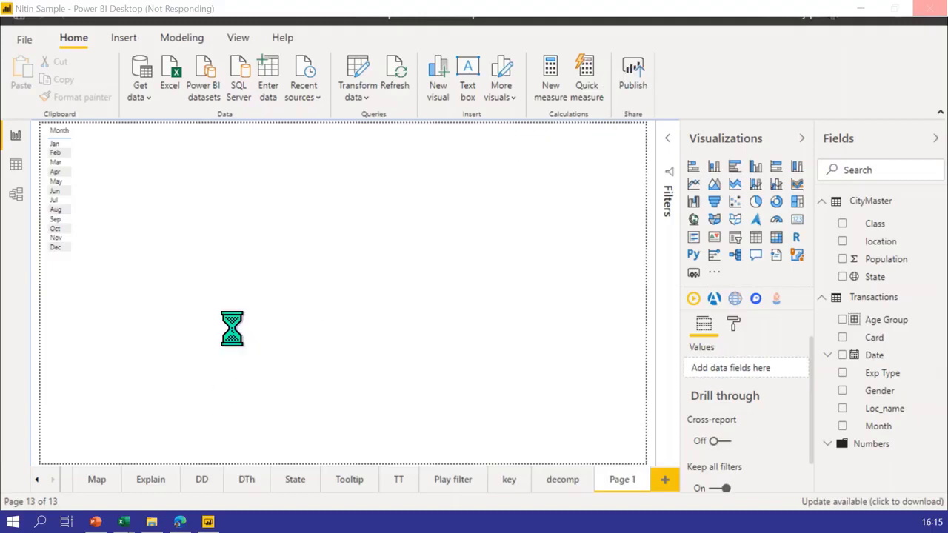
Step: Switch to Edge and review the Quick Insights charts generated for the published sample dataset in the Power BI service
mouse_move(183, 520)
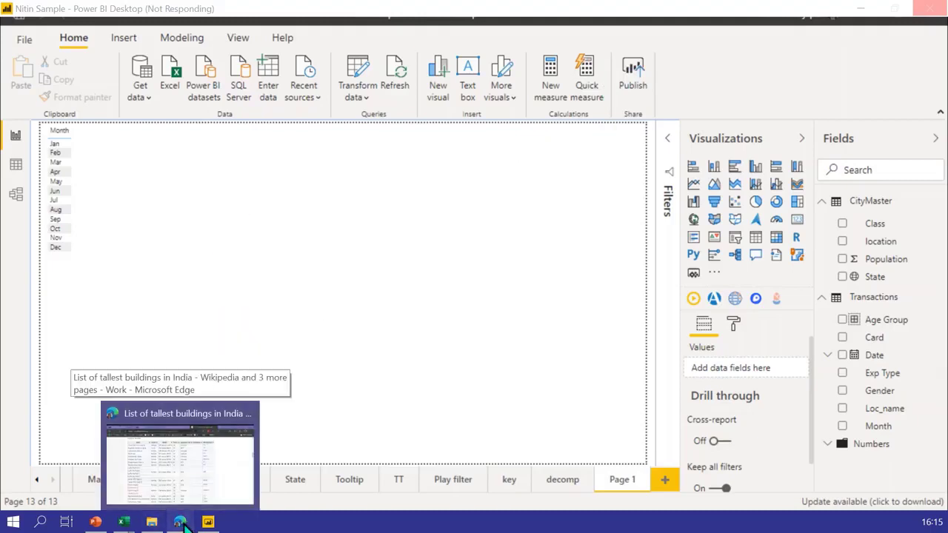
left_click(181, 452)
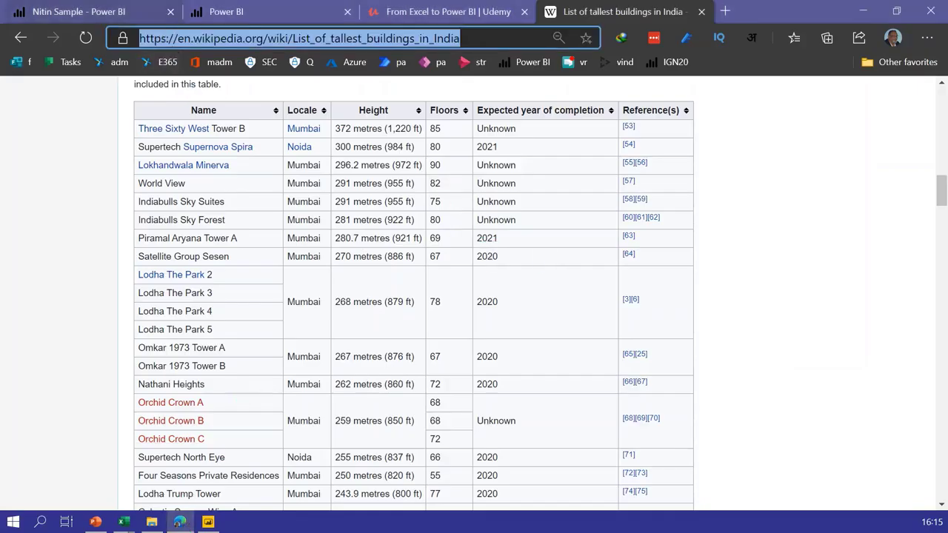
left_click(239, 14)
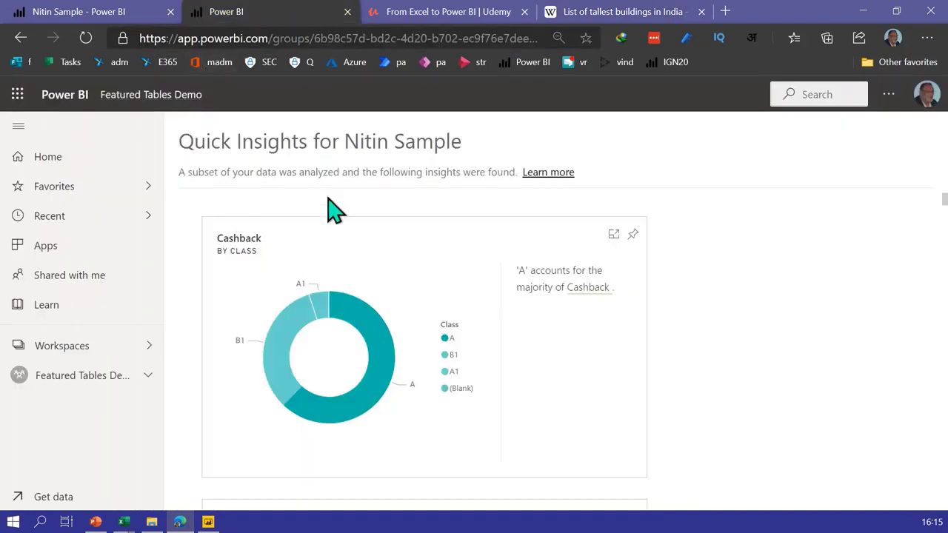
scroll(502, 296, "down", 1)
scroll(502, 296, "down", 5)
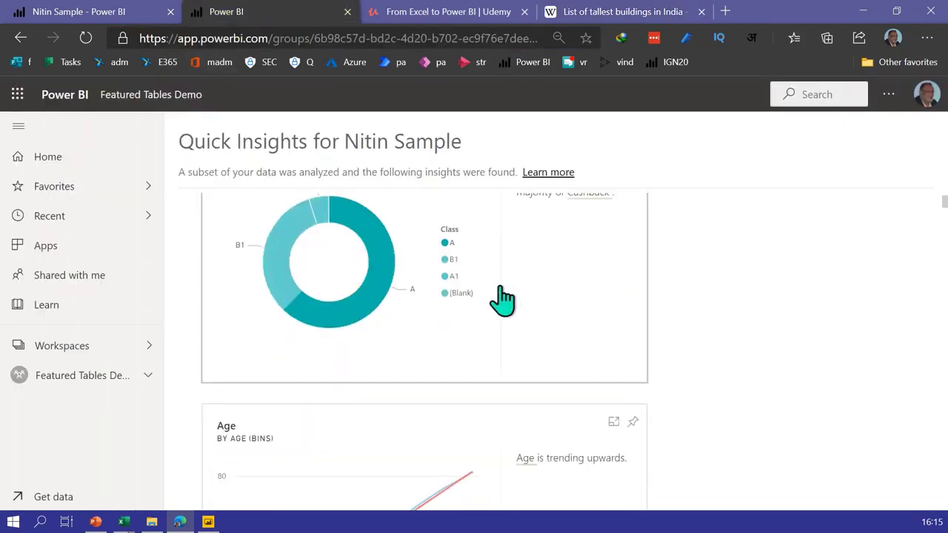
scroll(528, 330, "down", 6)
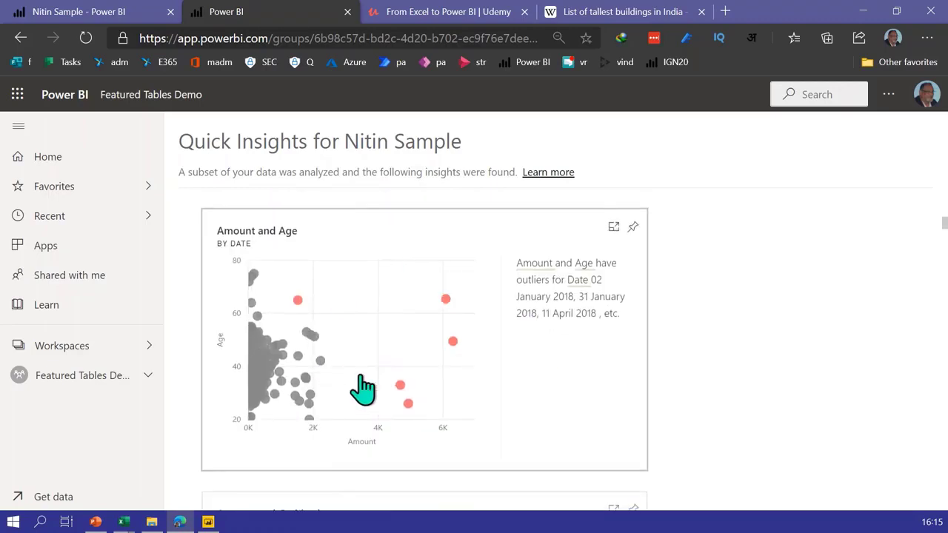
scroll(438, 380, "down", 5)
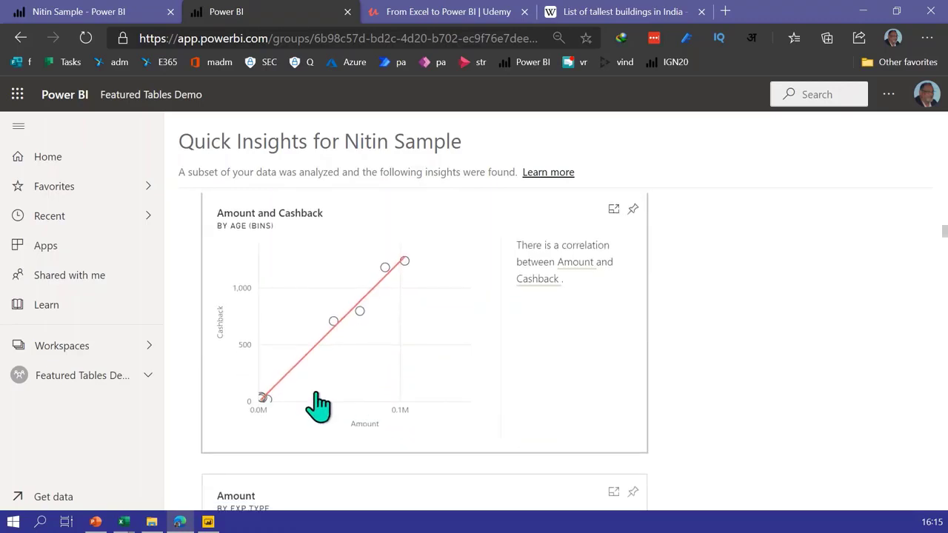
scroll(470, 311, "down", 4)
scroll(476, 330, "down", 4)
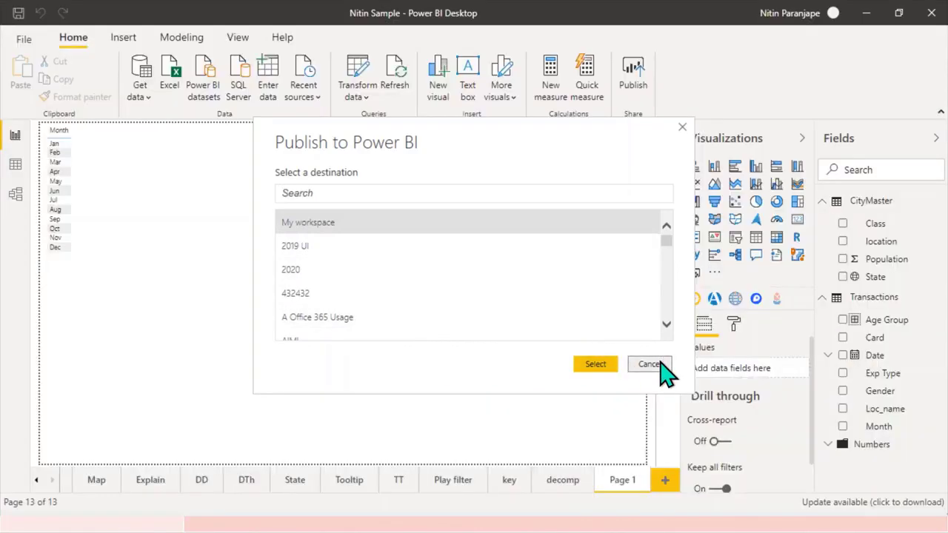
Step: Cancel publishing the report in Power BI Desktop and go to the report's first page
left_click(650, 364)
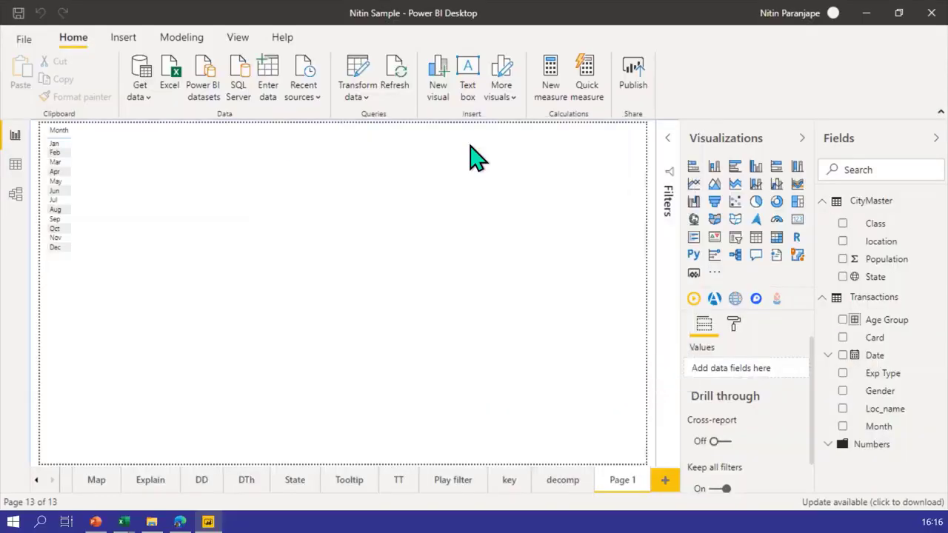
left_click(95, 477)
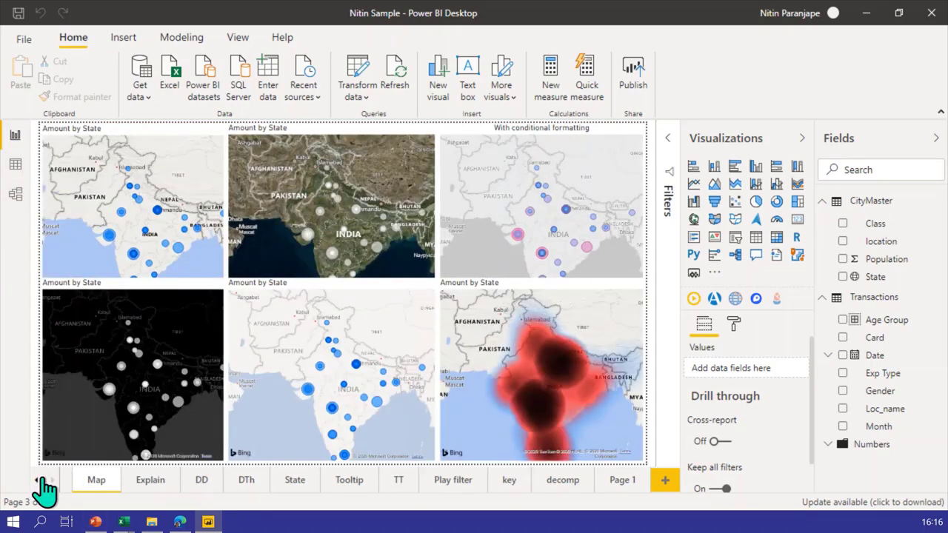
right_click(44, 489)
left_click(78, 264)
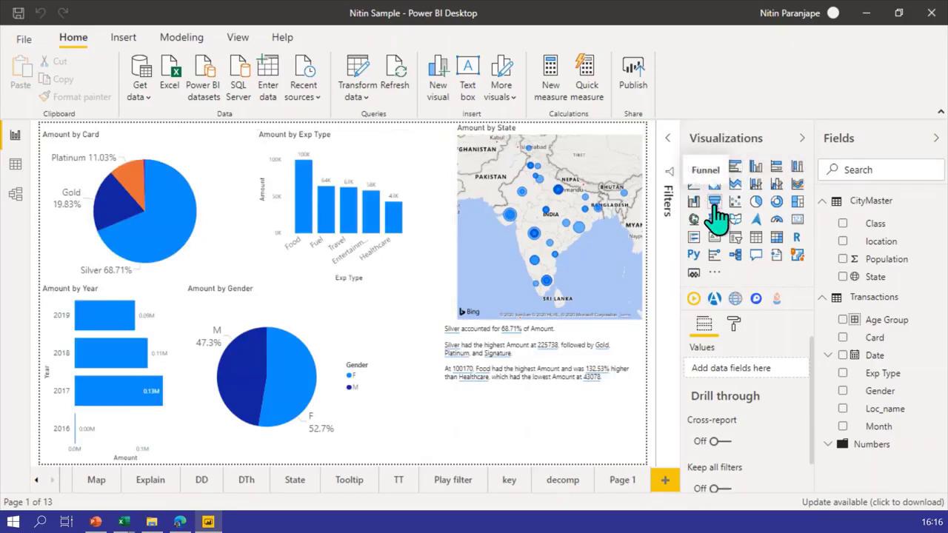
Step: Check the Amount field's description from the Amount by Card pie chart, and delete the narrative text below the map
left_click(201, 153)
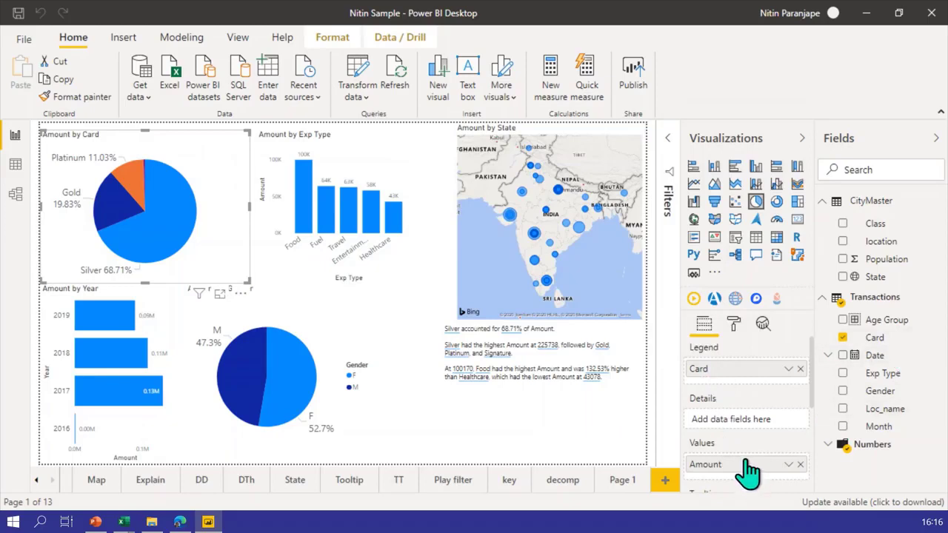
mouse_move(748, 468)
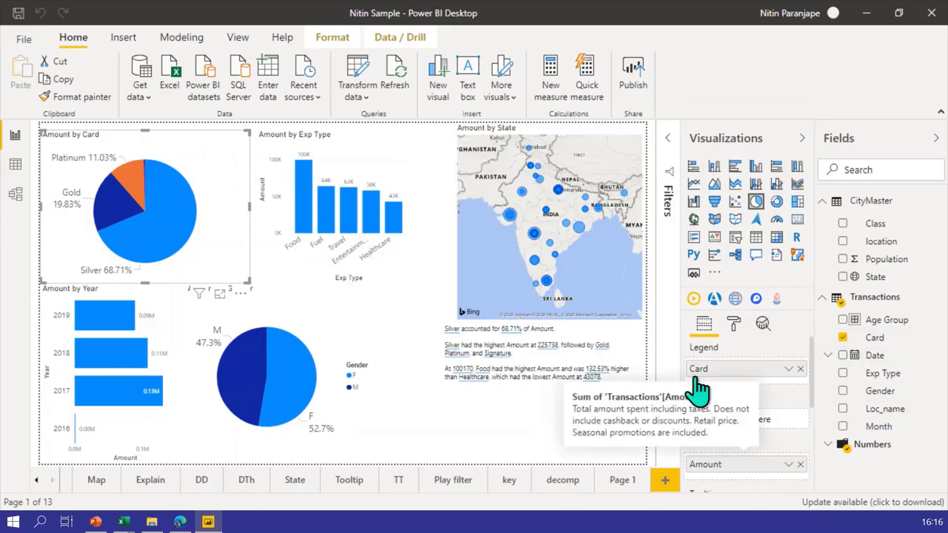
left_click(581, 341)
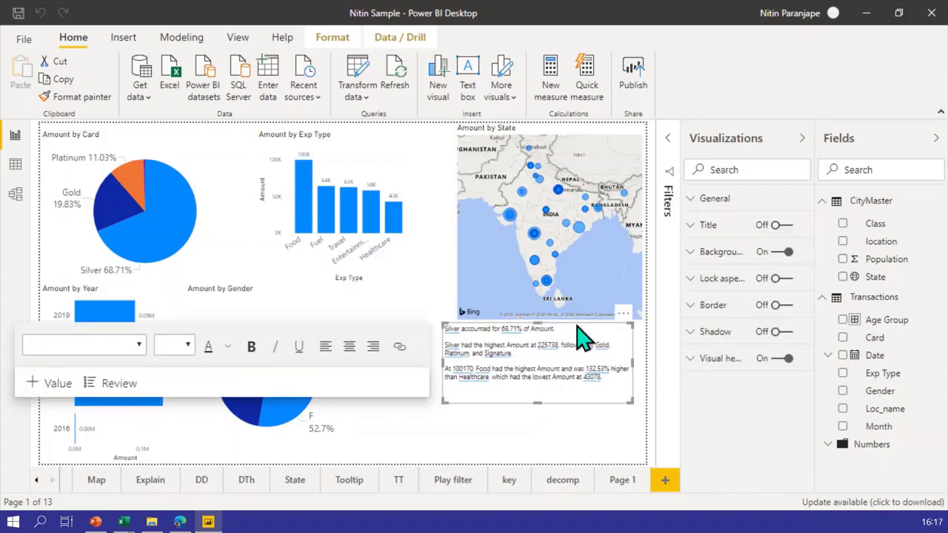
key("Delete")
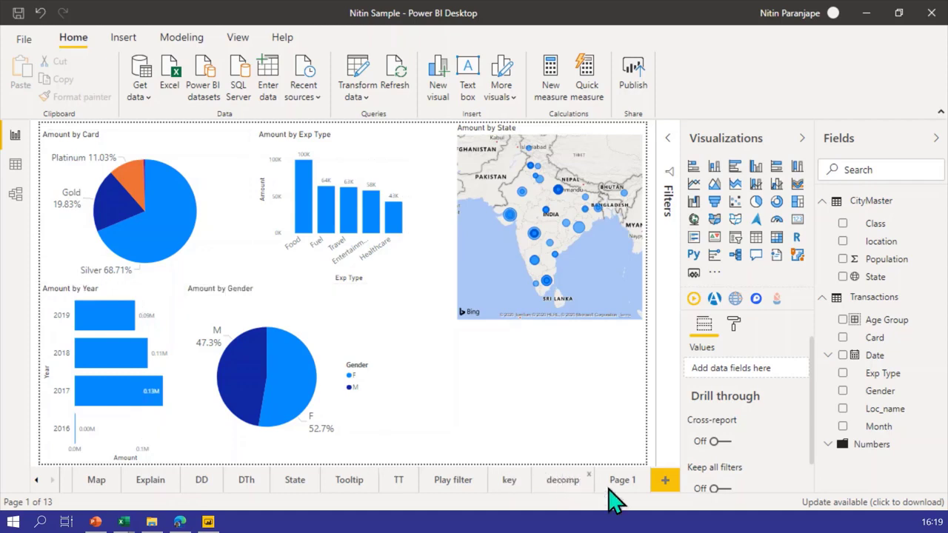
Step: Add a new report page with a Q&A visual and enlarge it to fill most of the canvas
left_click(659, 489)
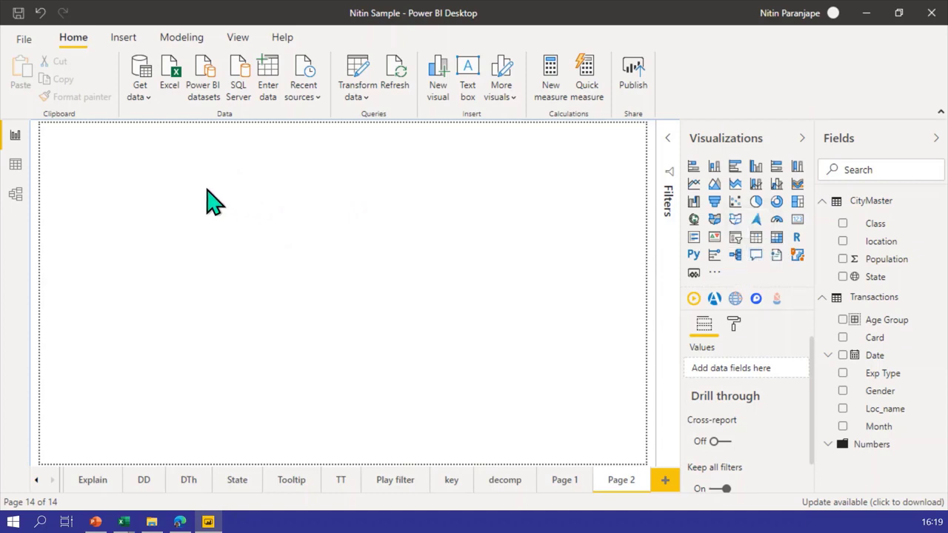
double_click(247, 226)
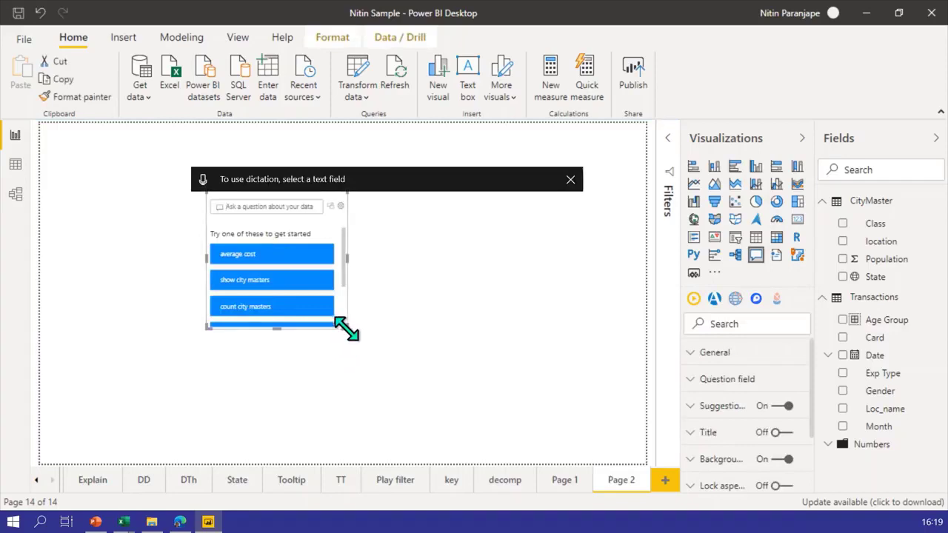
left_click_drag(345, 329, 549, 428)
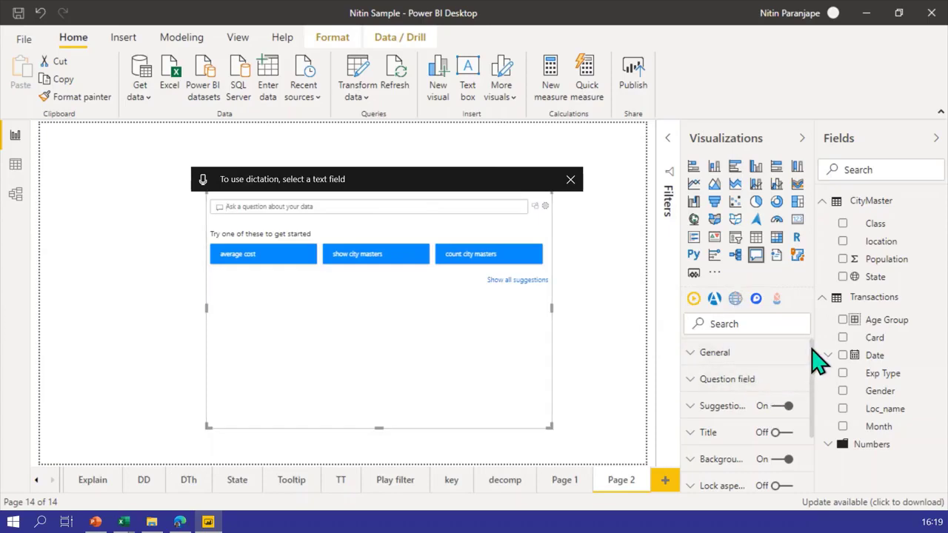
Step: Set the Q&A visual's restatement font size to 15 pt in the question field formatting
left_click(760, 379)
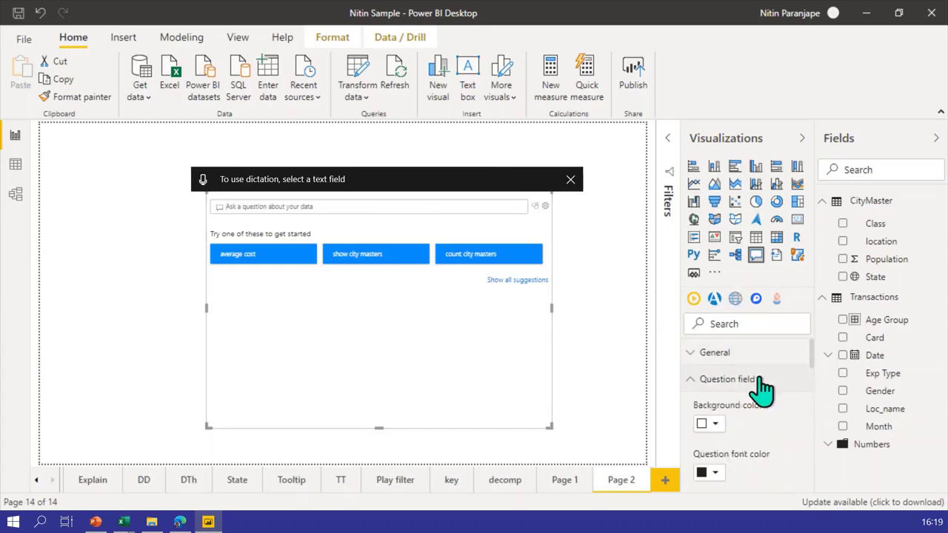
scroll(766, 404, "down", 5)
scroll(766, 403, "down", 5)
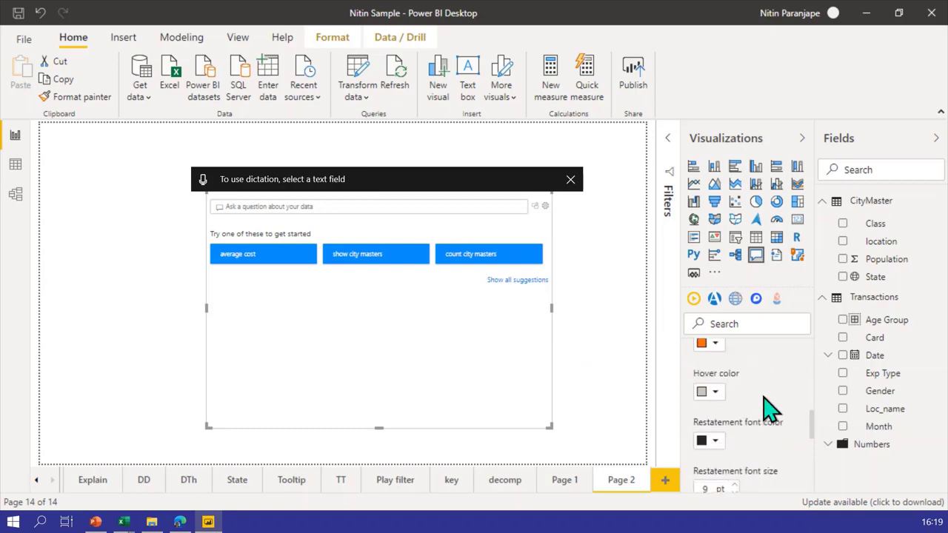
left_click(734, 412)
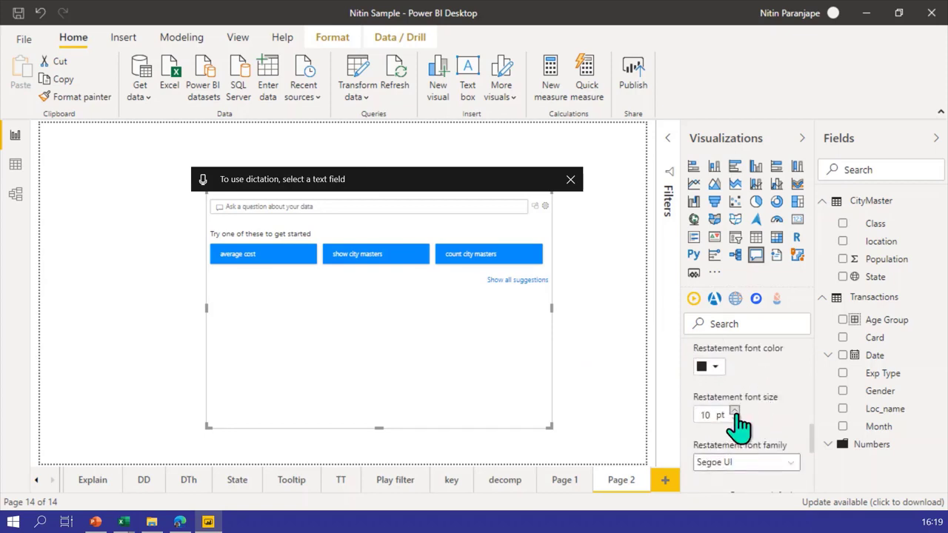
left_click(734, 412)
left_click(734, 412)
left_click(734, 412)
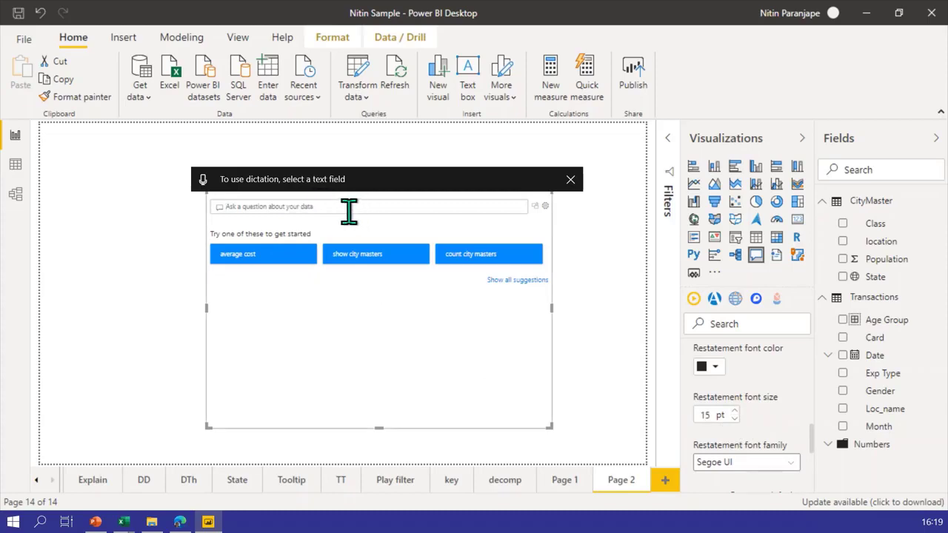
Step: Set the Q&A visual's question font size to 16 pt and focus its question box
scroll(770, 400, "up", 5)
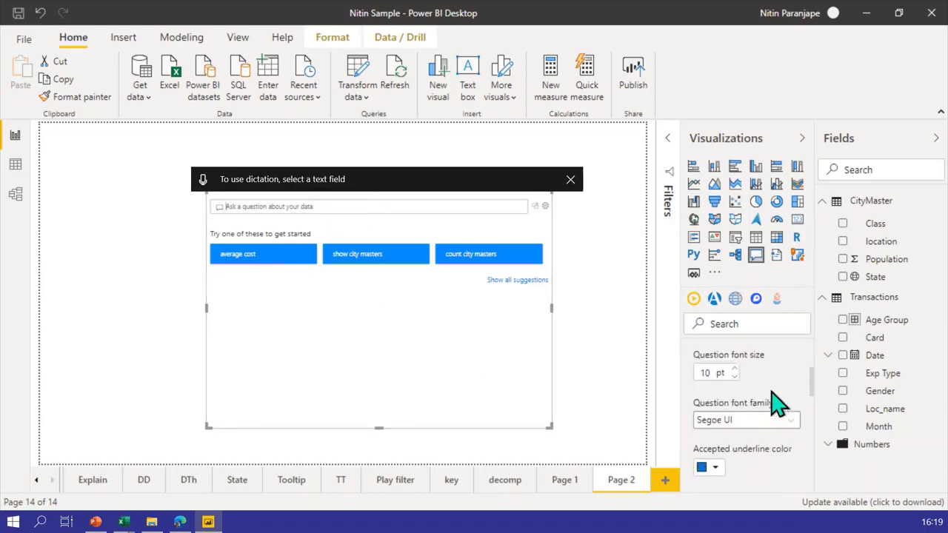
left_click(734, 368)
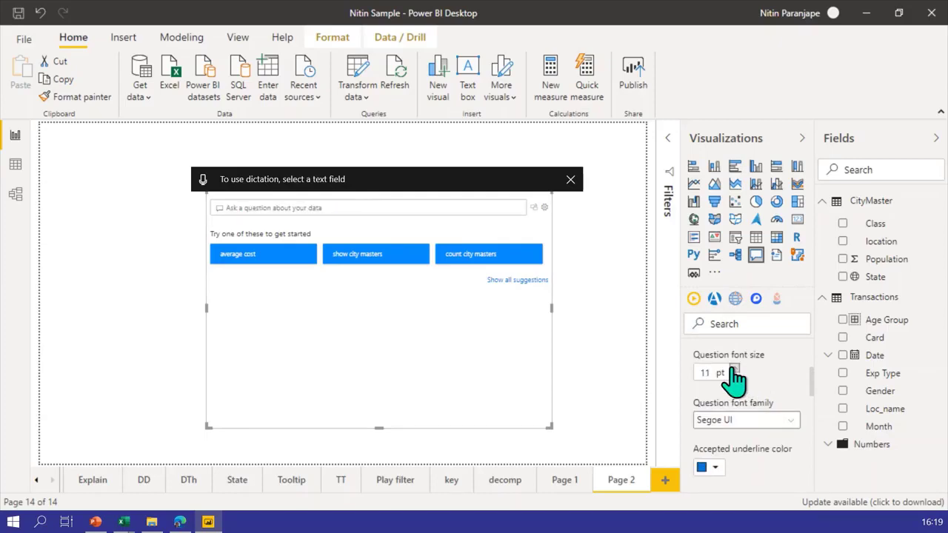
left_click(363, 212)
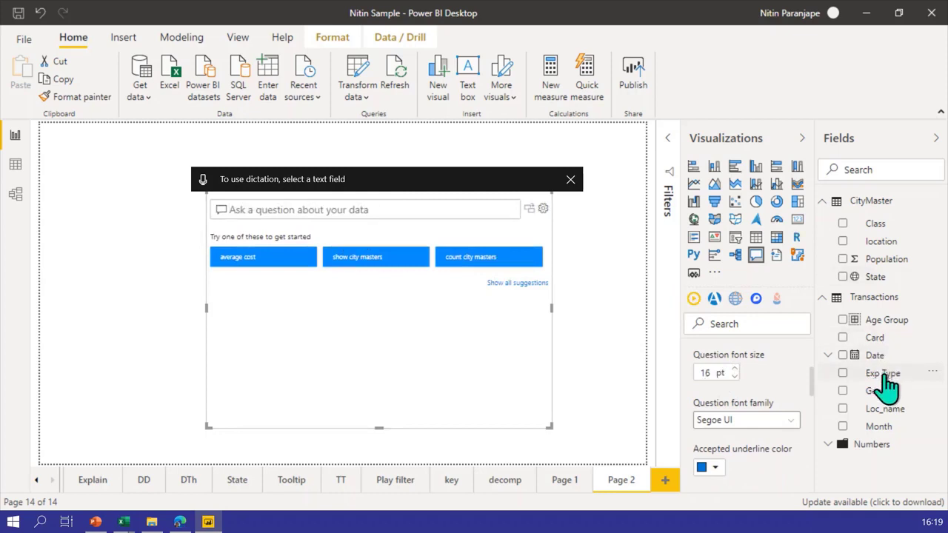
Step: Examine the CityMaster table's description and the fields in the Numbers folder of the Transactions table
mouse_move(874, 217)
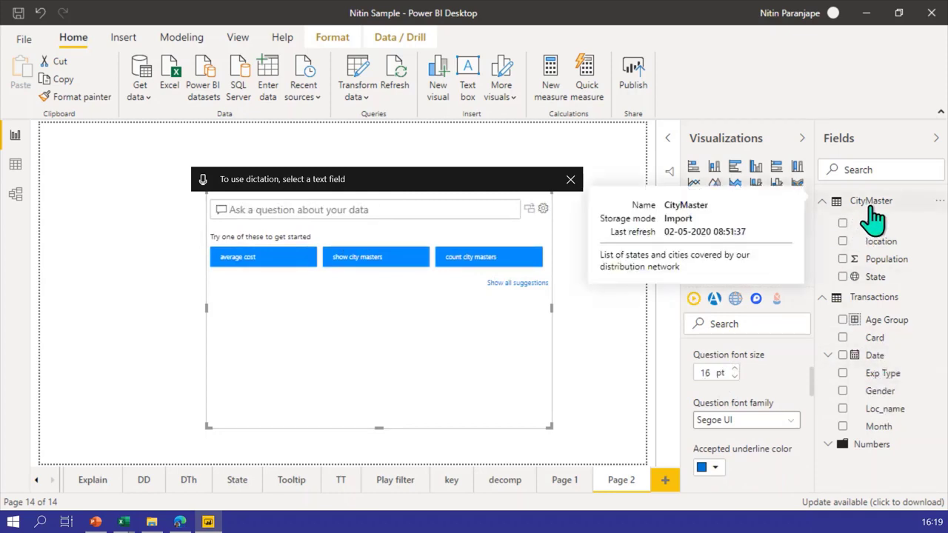
left_click(827, 444)
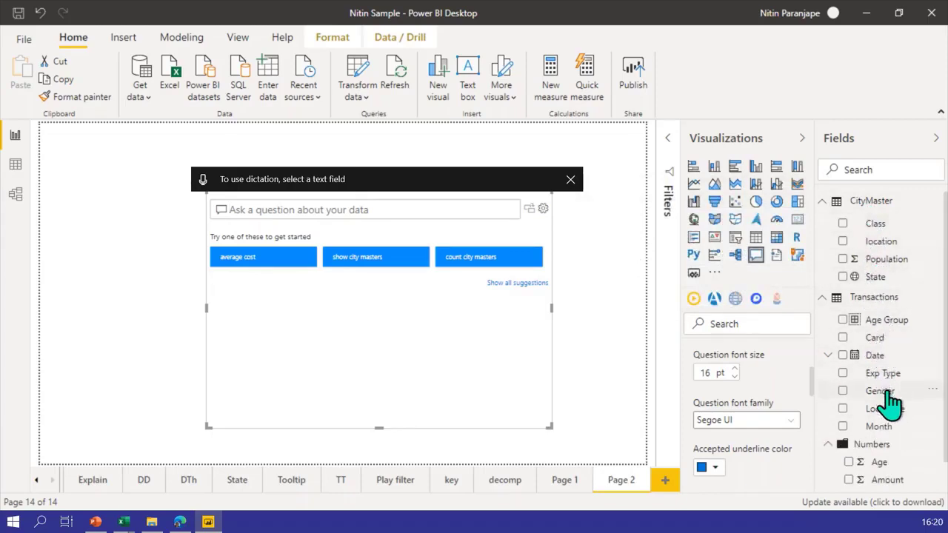
scroll(893, 437, "down", 1)
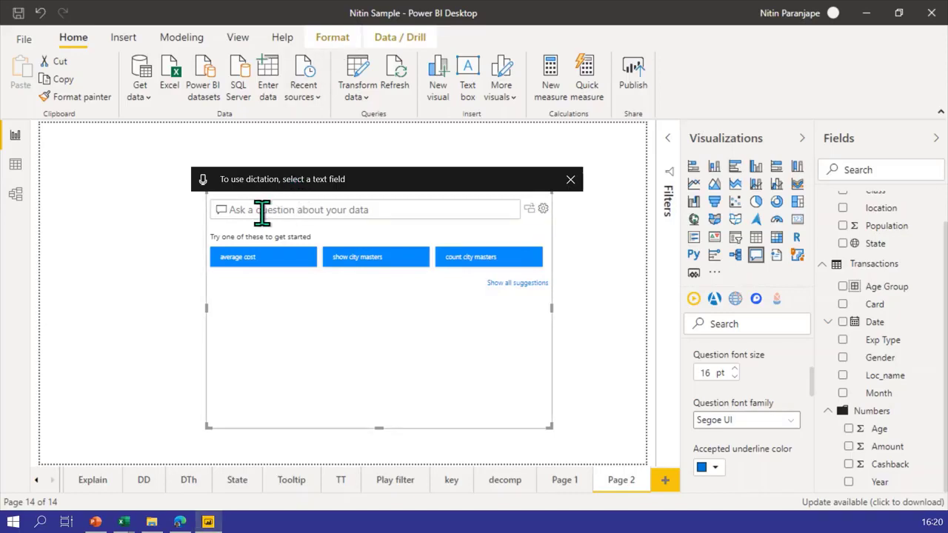
left_click(206, 184)
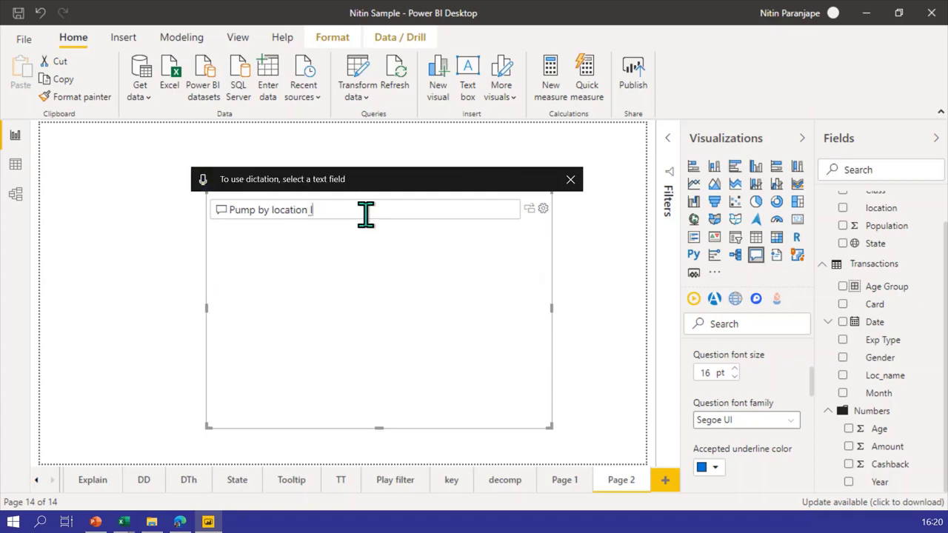
key("ctrl+a")
key("BackSpace")
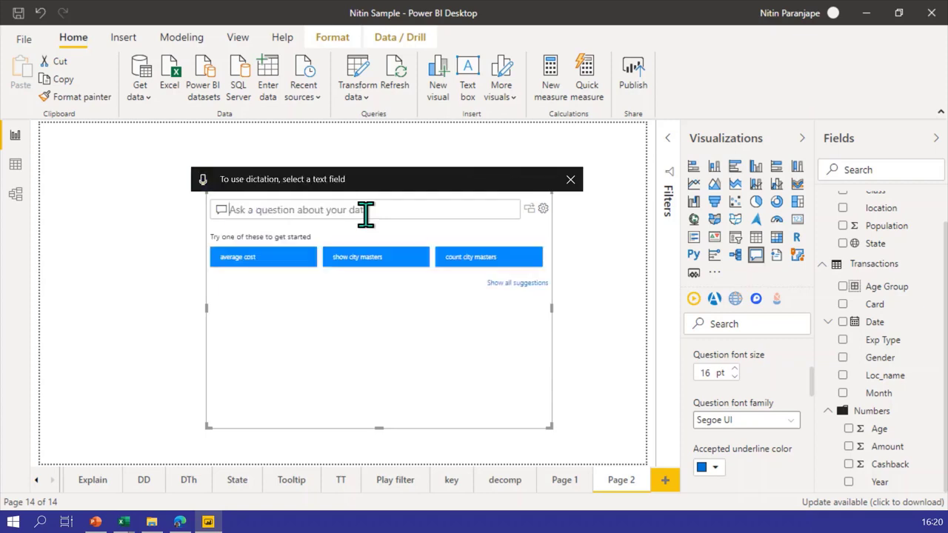
Step: Dictate the question "Amount by location" into the Q&A visual and bring up its follow-on question suggestions
left_click(203, 180)
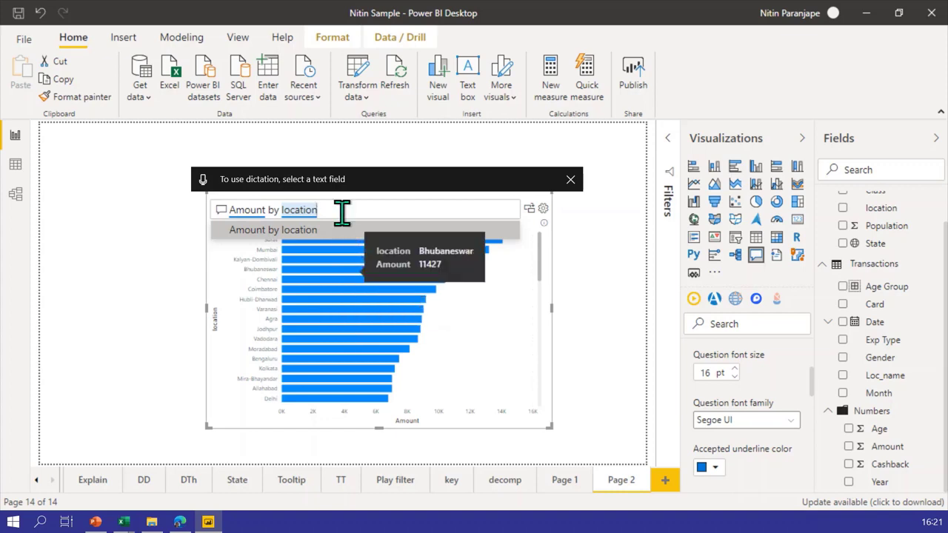
type("b")
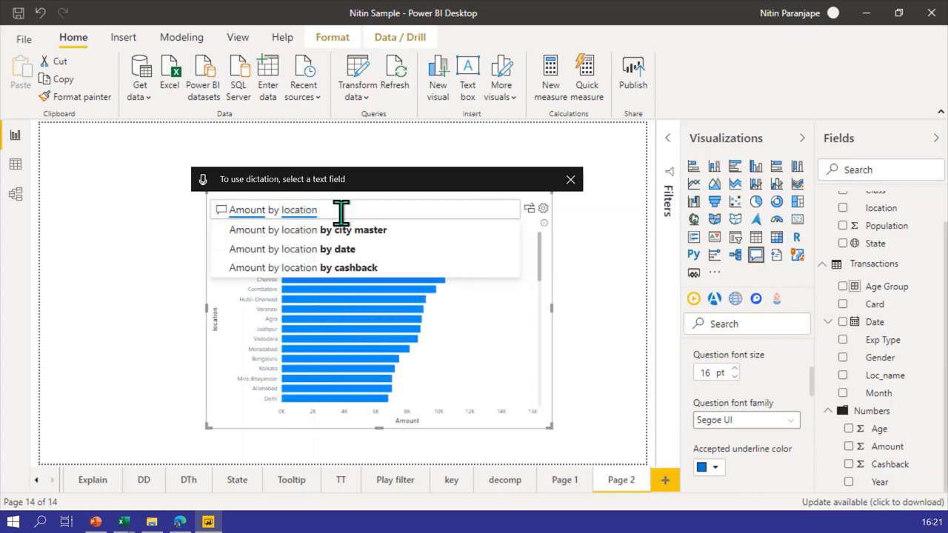
key("BackSpace")
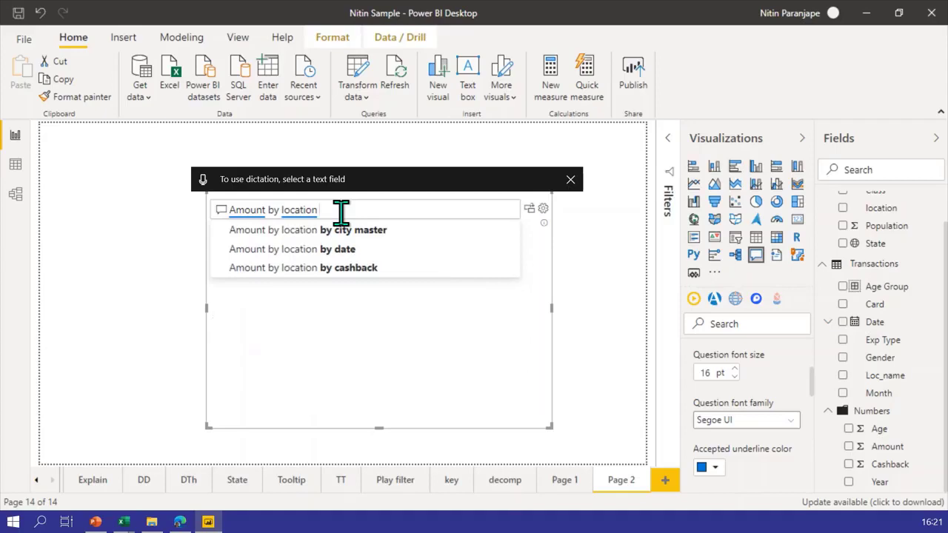
Step: Extend the Q&A question to "Amount by location as map" to plot the amounts on a map
type("as m")
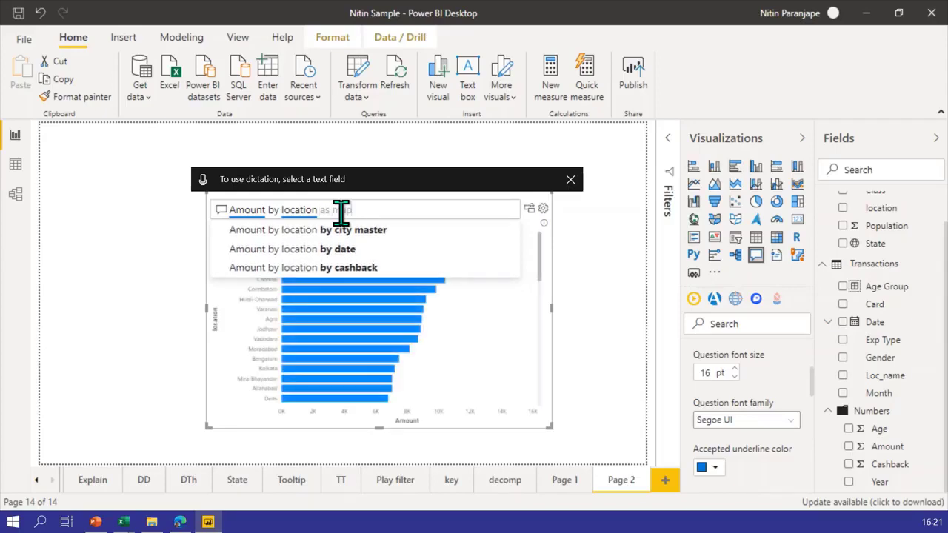
type("ap")
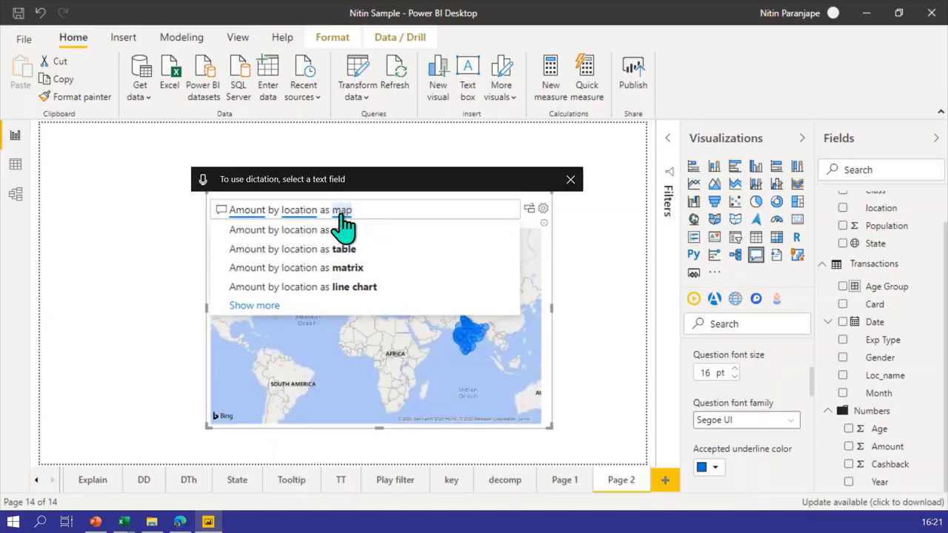
left_click(589, 352)
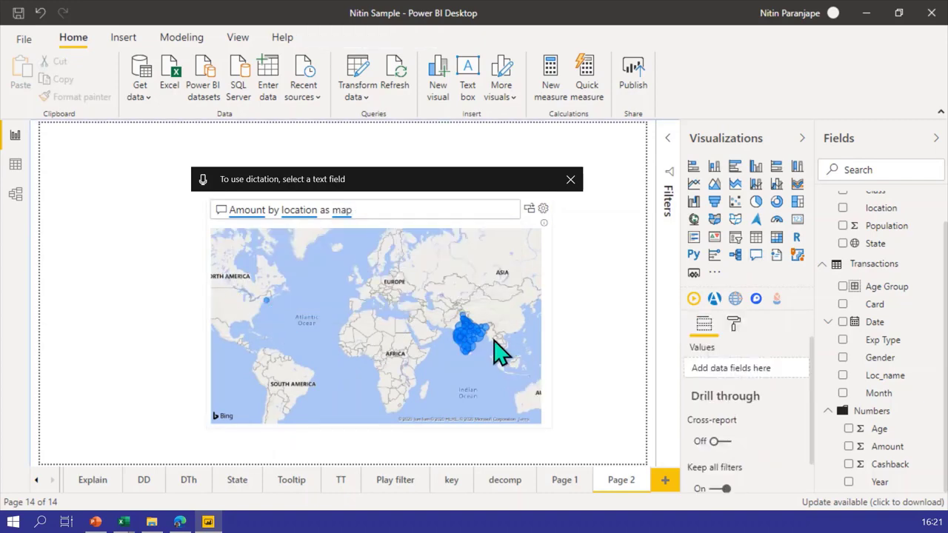
scroll(496, 346, "up", 1)
scroll(500, 348, "up", 3)
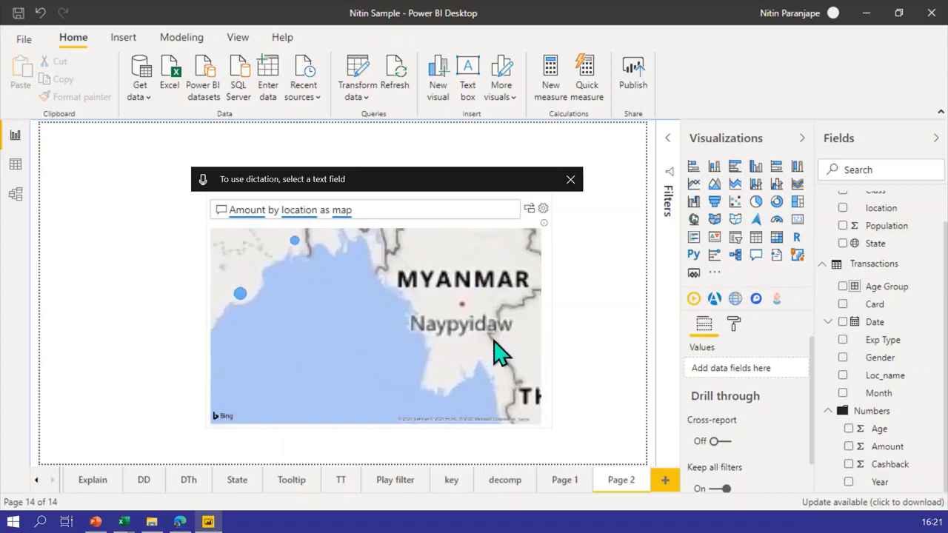
scroll(419, 370, "down", 2)
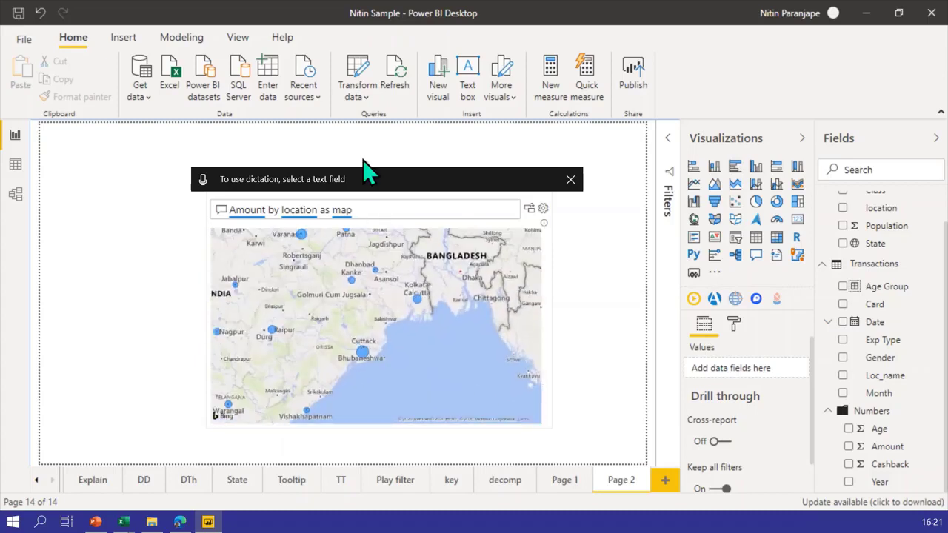
Step: Replace the Q&A question with "top 3 state by average age"
left_click(364, 211)
triple_click(231, 211)
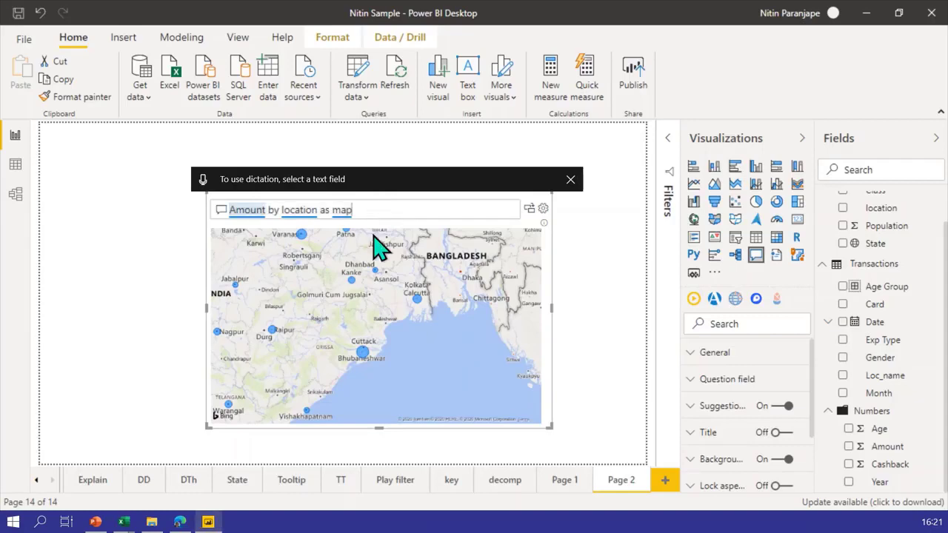
type("top 3 c")
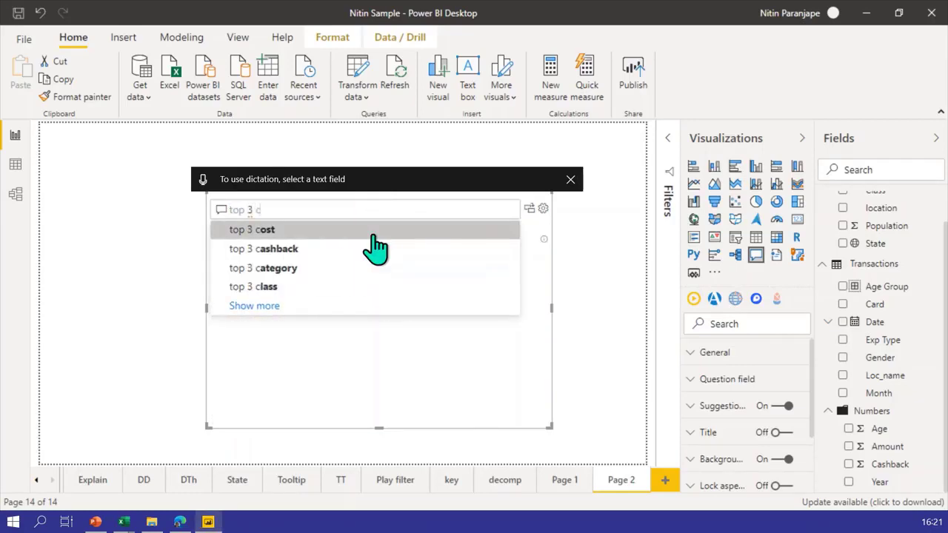
key("BackSpace")
type("state by av")
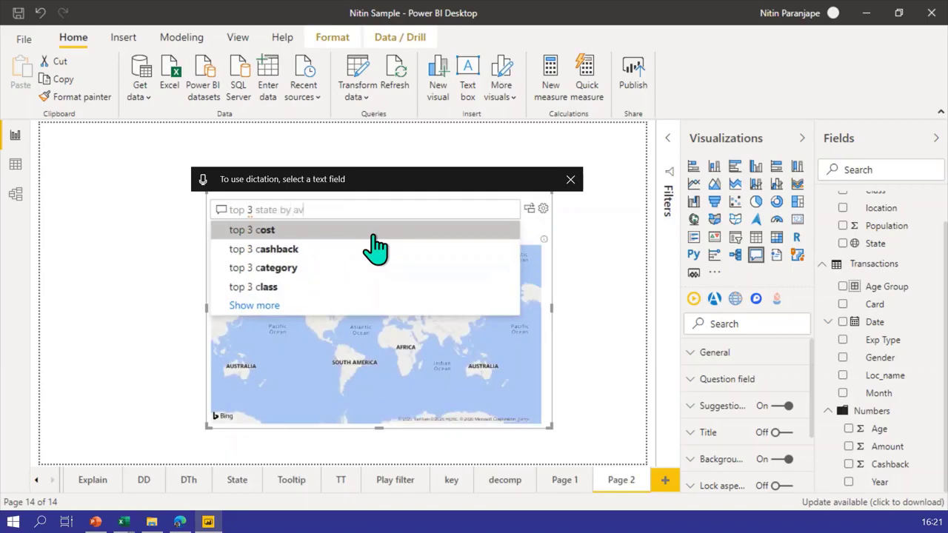
type("erage age")
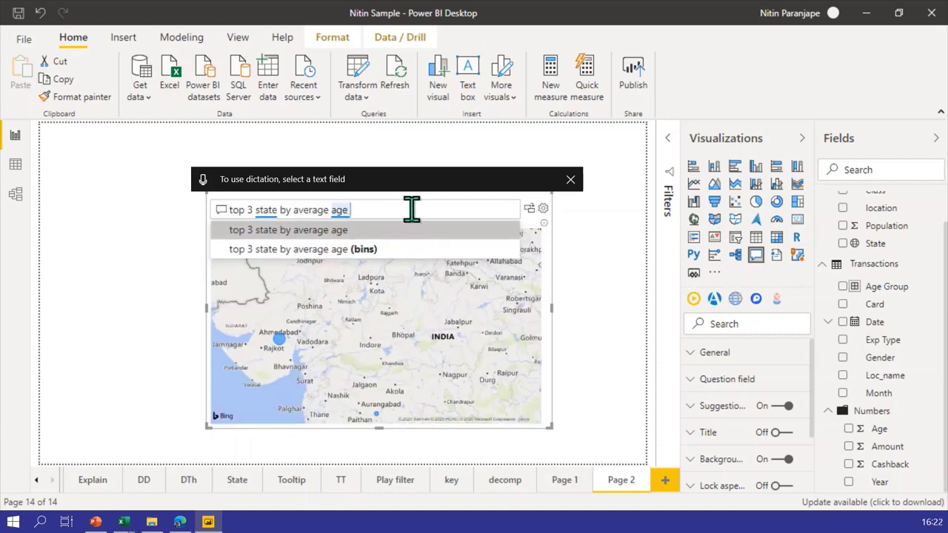
Step: Add "as pie" to the state question so the answer is drawn as a pie chart
type(" as p")
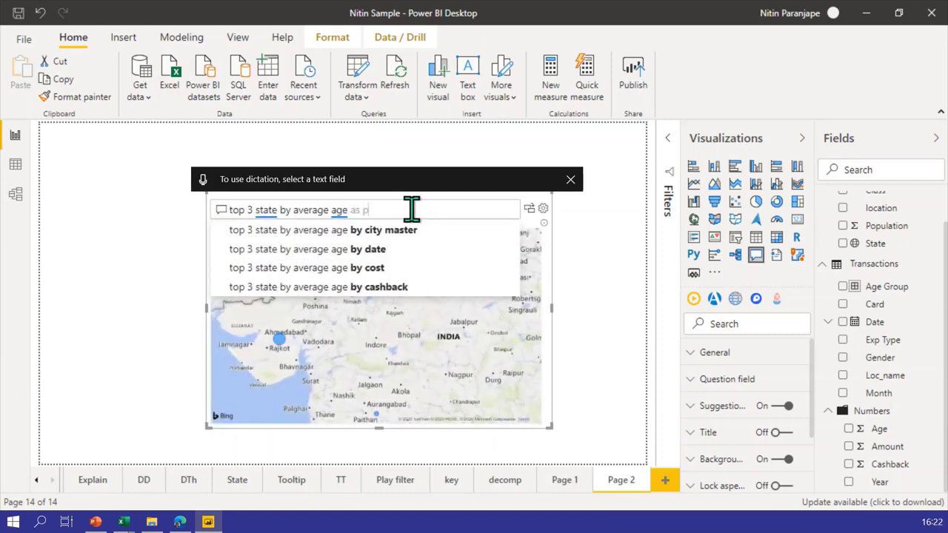
type("ie")
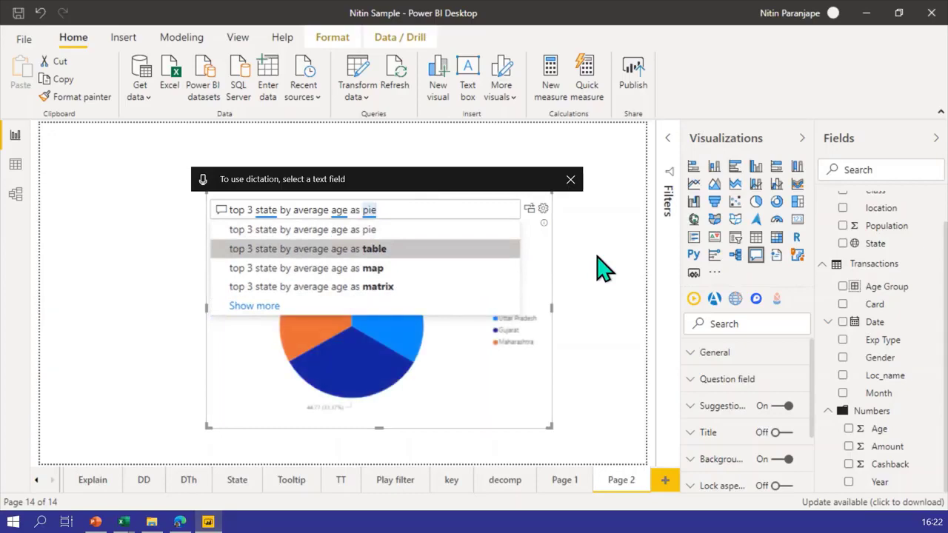
left_click(603, 268)
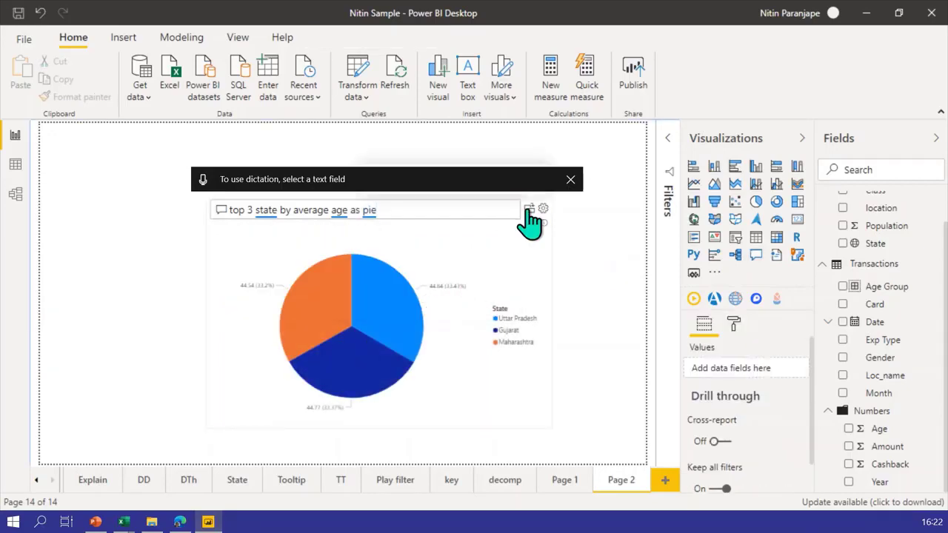
Step: Replace the Q&A question with "topline by card type", accepting the suggested completion for the card term
left_click_drag(398, 212, 236, 201)
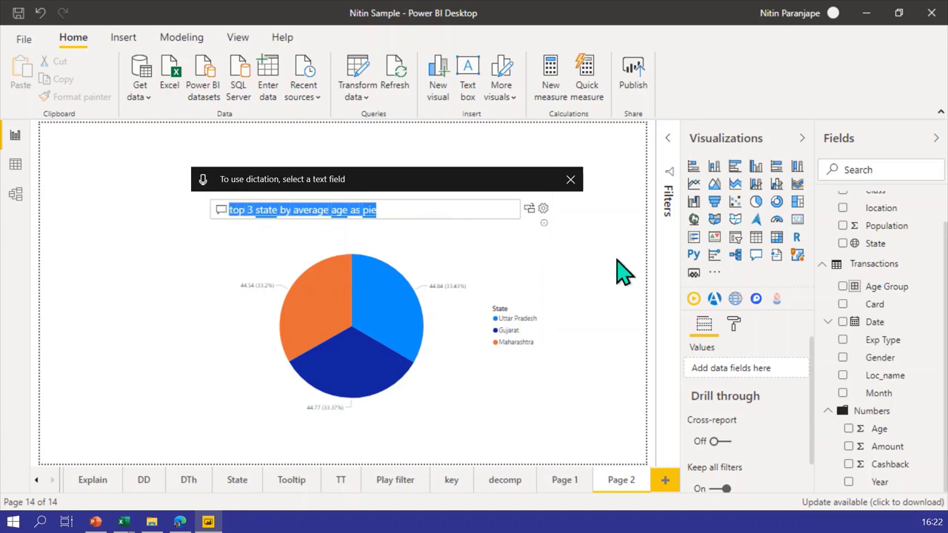
type("topline")
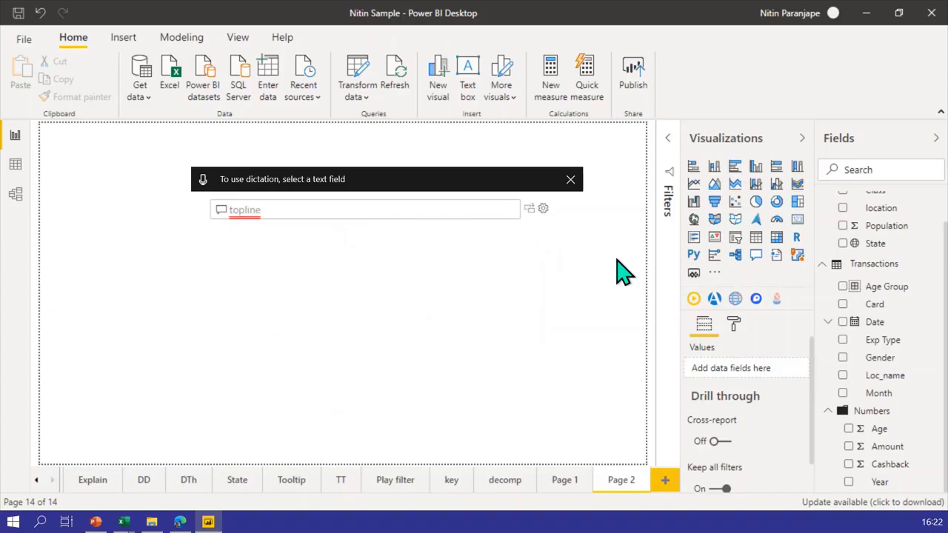
type(" by")
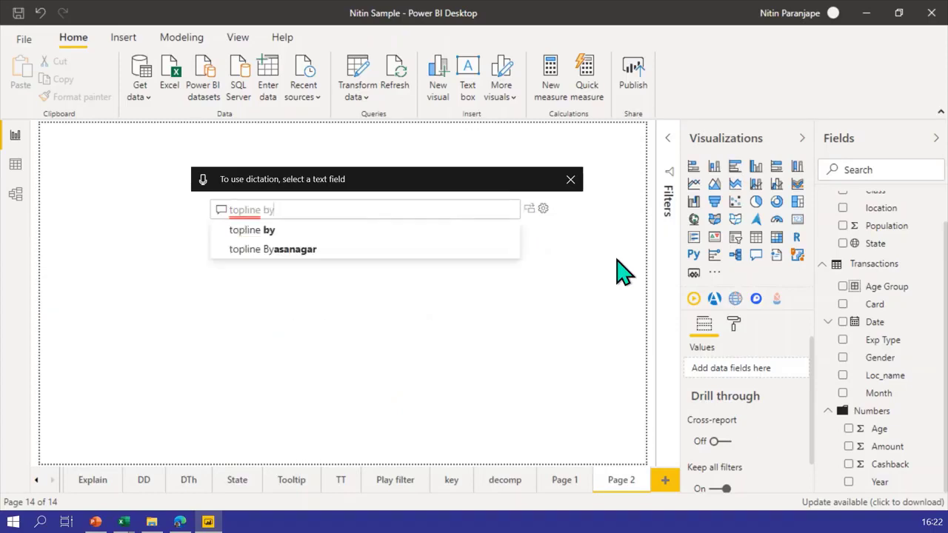
type(" car")
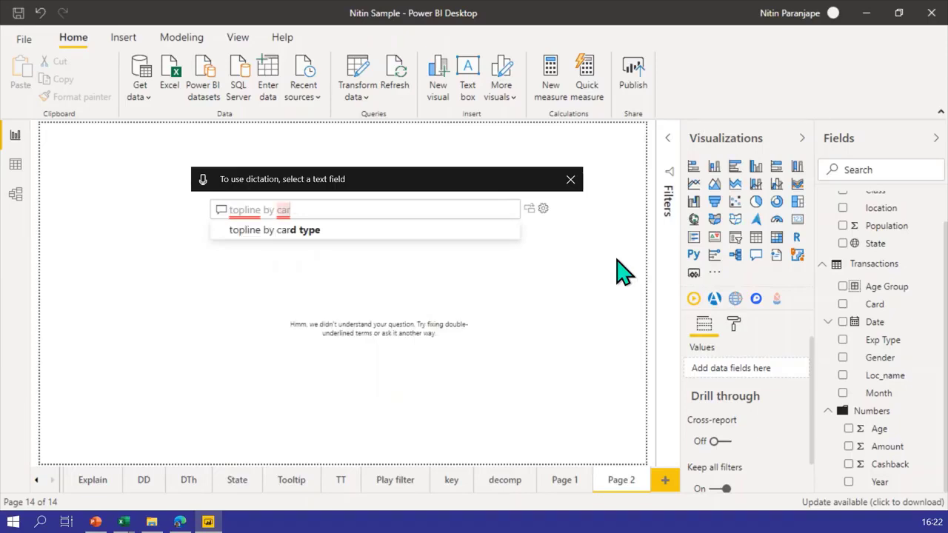
key("Down")
key("Return")
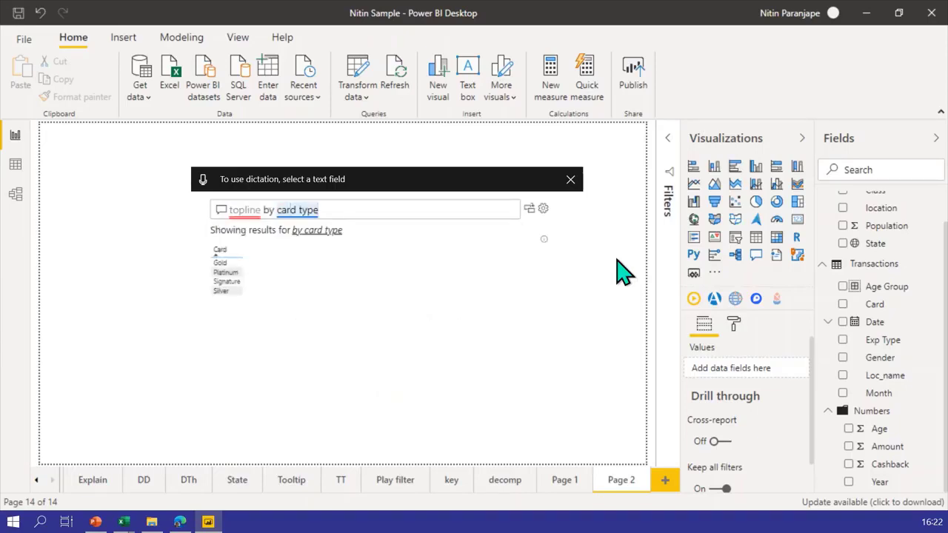